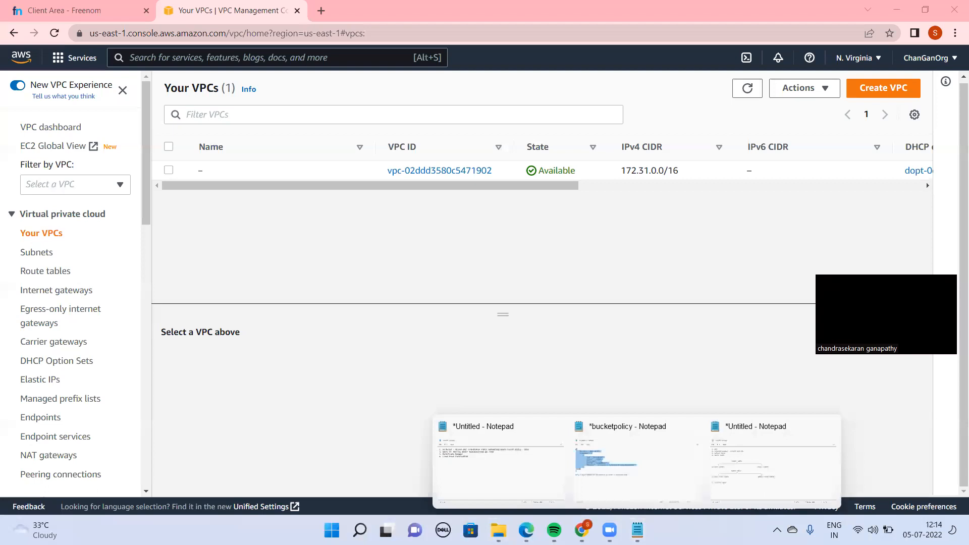
Switch to the untitled Notepad outline, reword its first item as "Create VPC", and go through the remaining items
mouse_move(637, 530)
click(745, 477)
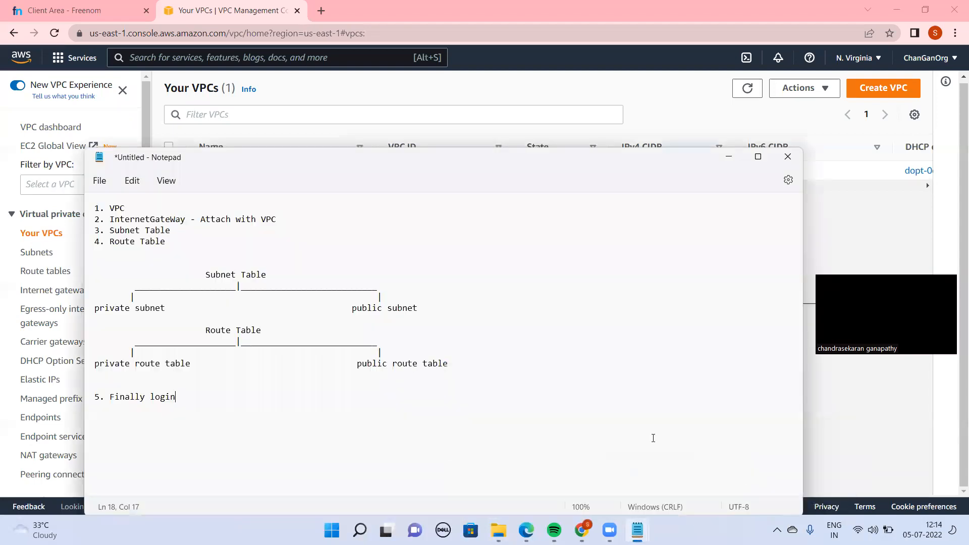
click(124, 204)
text(Create)
click(161, 219)
drag(284, 220, 269, 223)
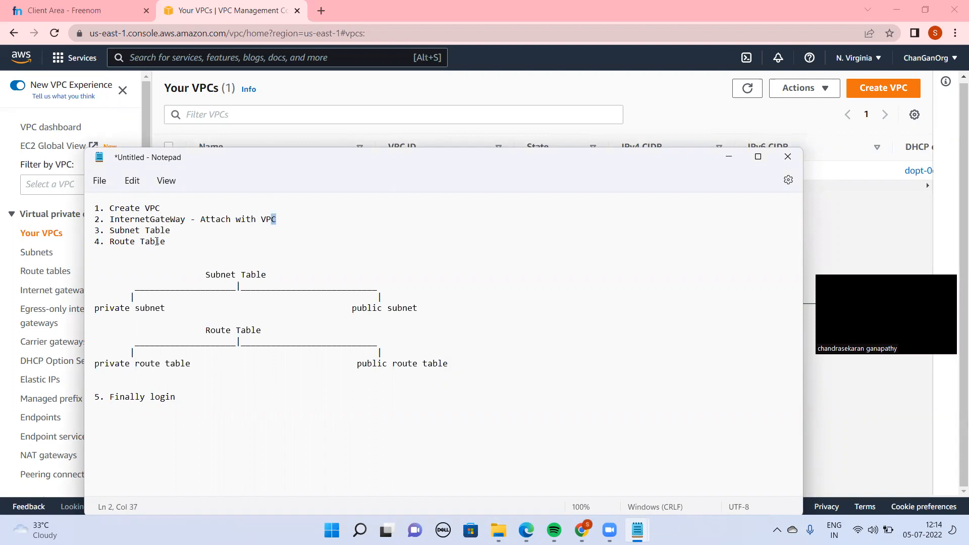
click(188, 230)
drag(181, 398, 163, 346)
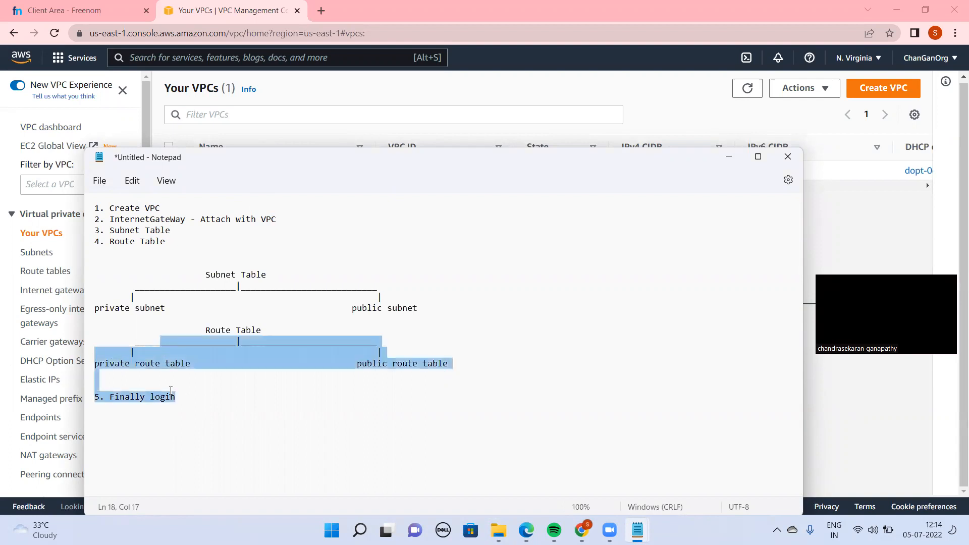
click(197, 402)
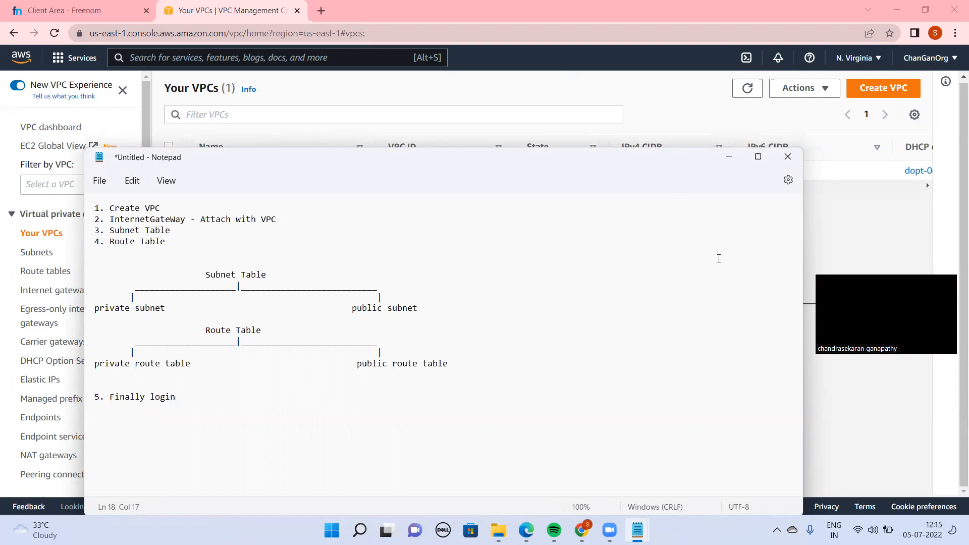
click(729, 157)
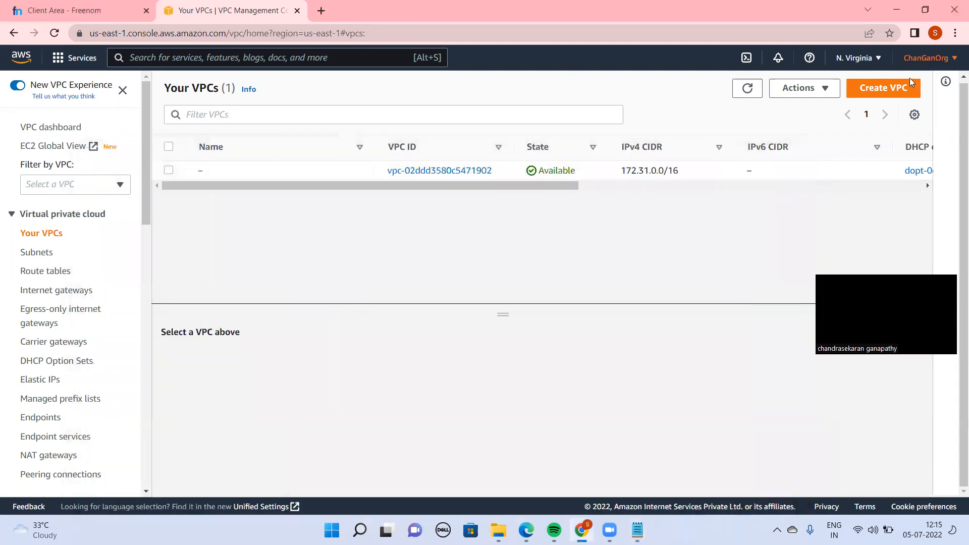
Start a new VPC in the AWS console with the VPC only option and name it my-first-demo-vpc
click(902, 89)
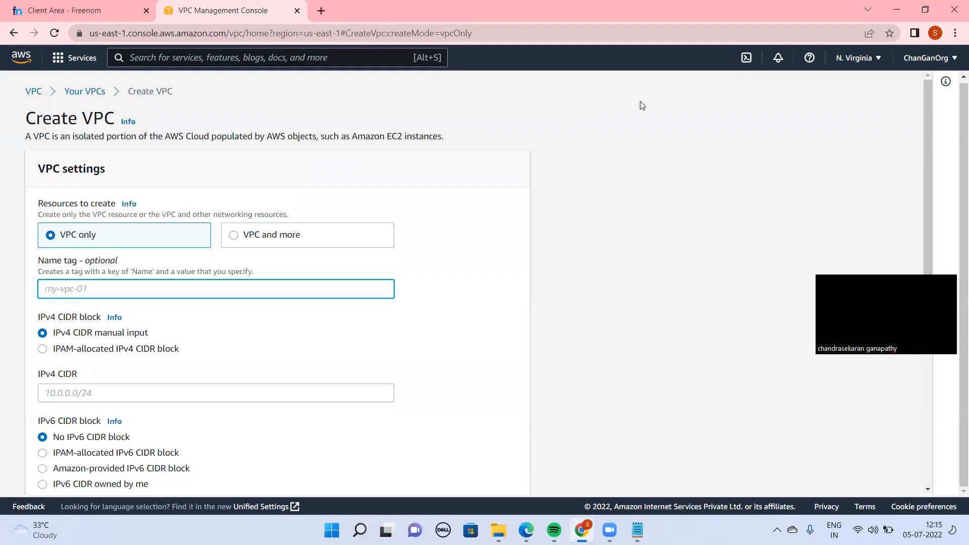
text(my-first-demo-vpc)
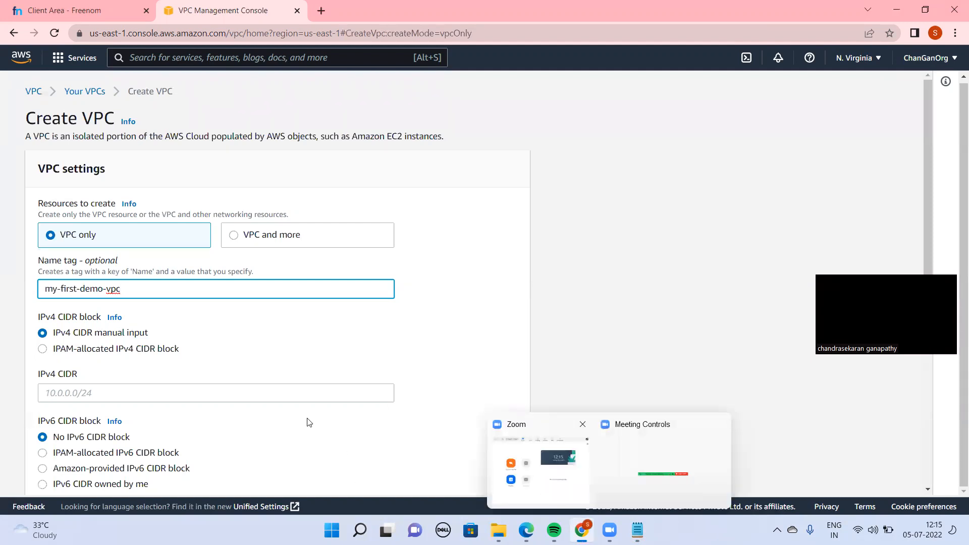
Set the VPC's IPv4 CIDR to 10.200.0.0/16, keep the other defaults, and create the VPC
click(323, 393)
text(10)
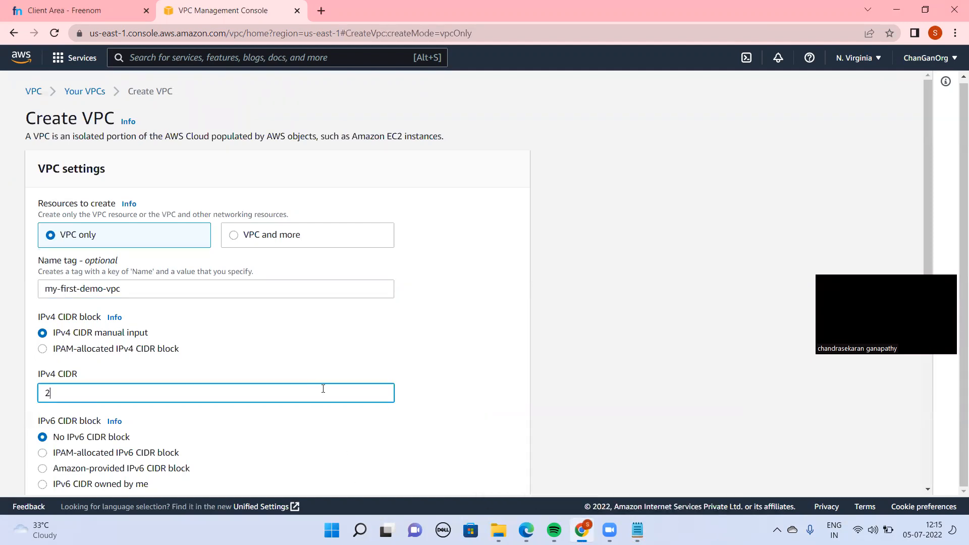
key(BackSpace)
key(BackSpace)
text(10.200.0.0/16)
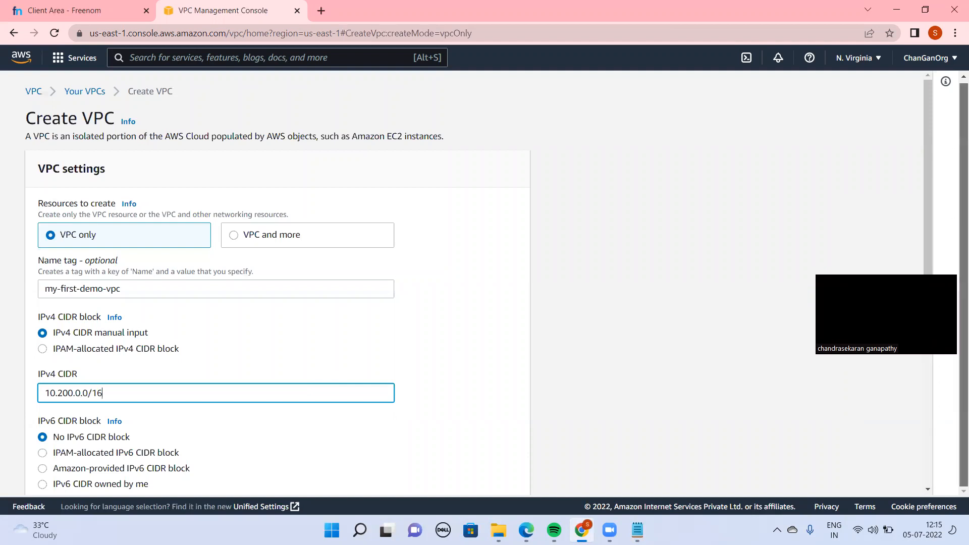
click(599, 406)
scroll(599, 407, down, 5)
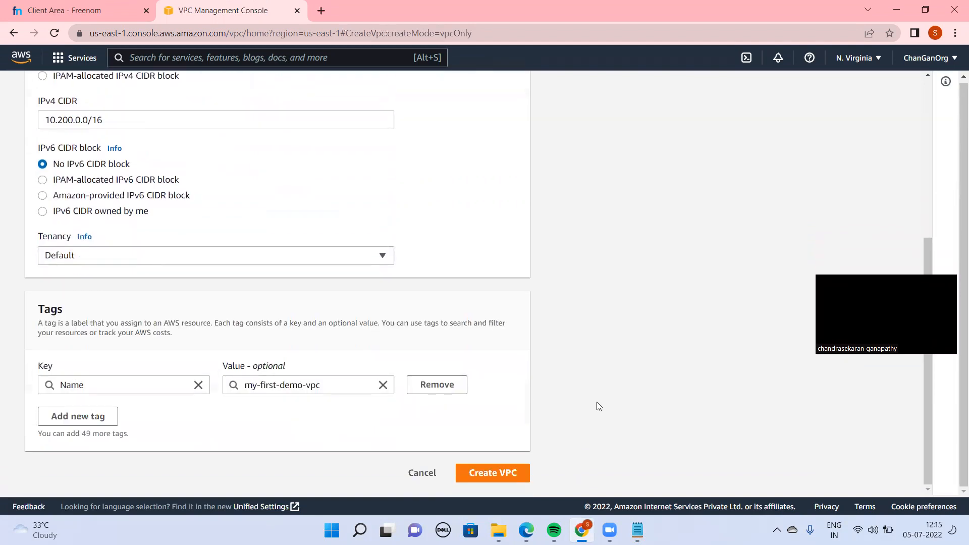
click(470, 480)
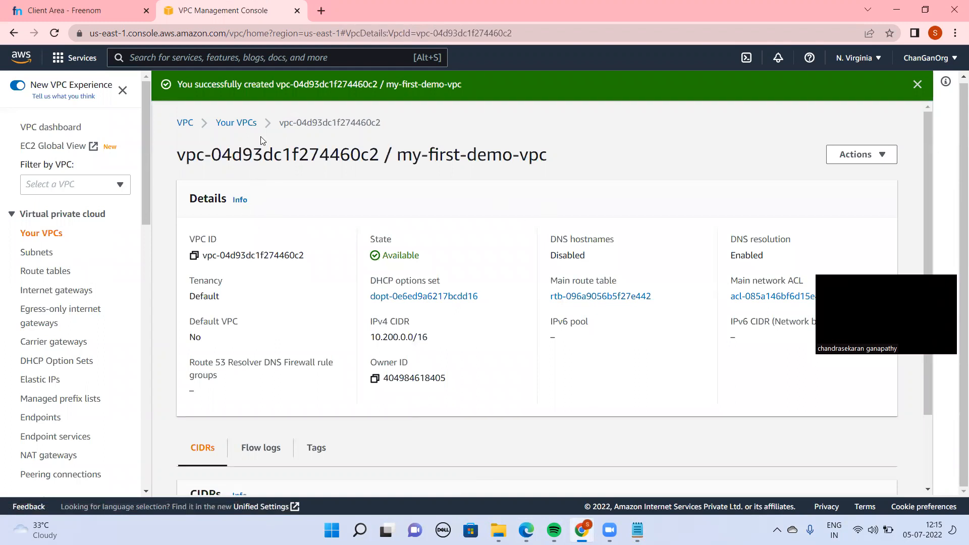
Examine my-first-demo-vpc in the VPC list and on its details page, then check the Notepad outline for the following task
click(238, 123)
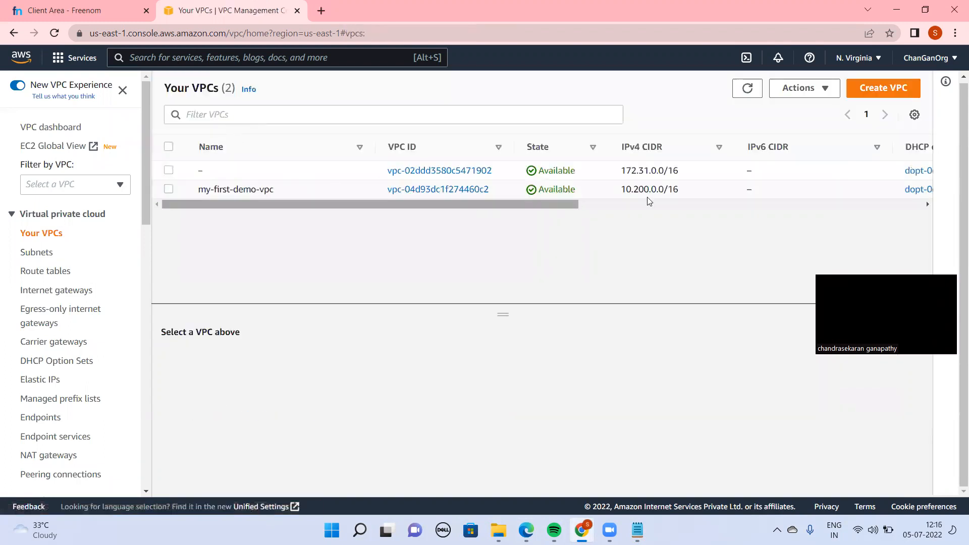
triple_click(656, 189)
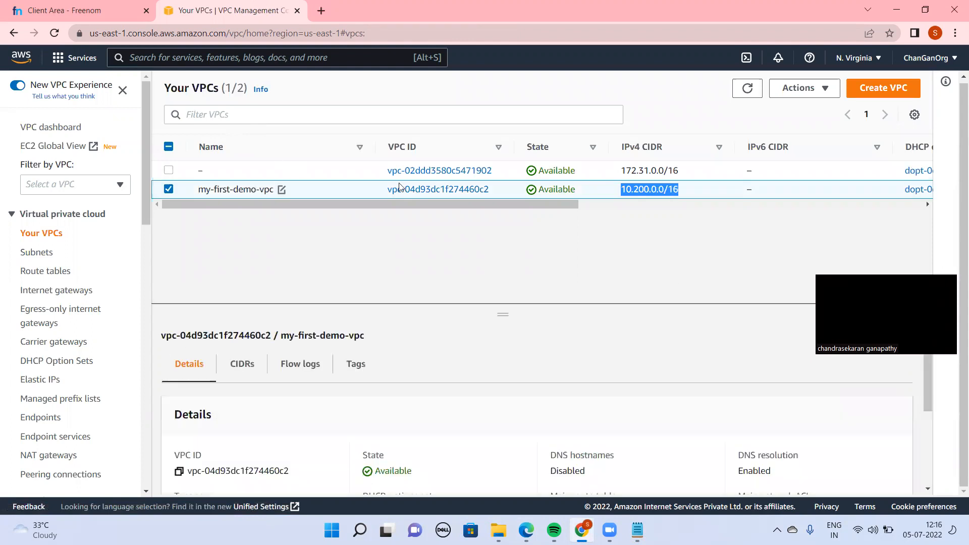
click(419, 190)
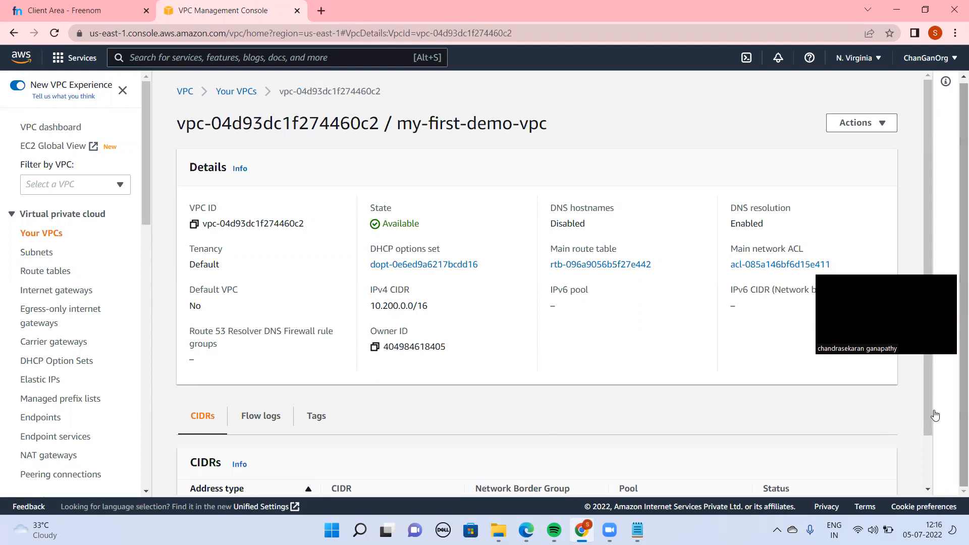
scroll(932, 419, down, 1)
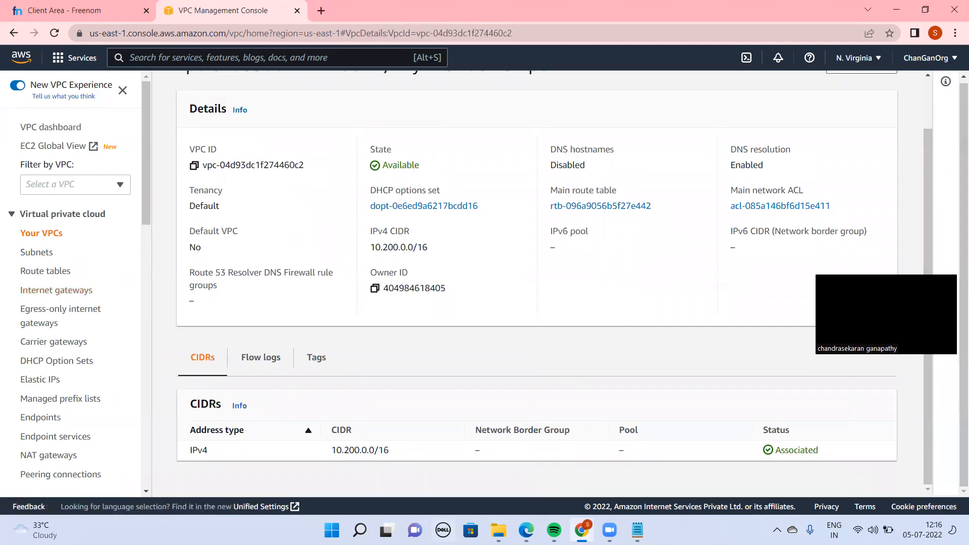
click(637, 530)
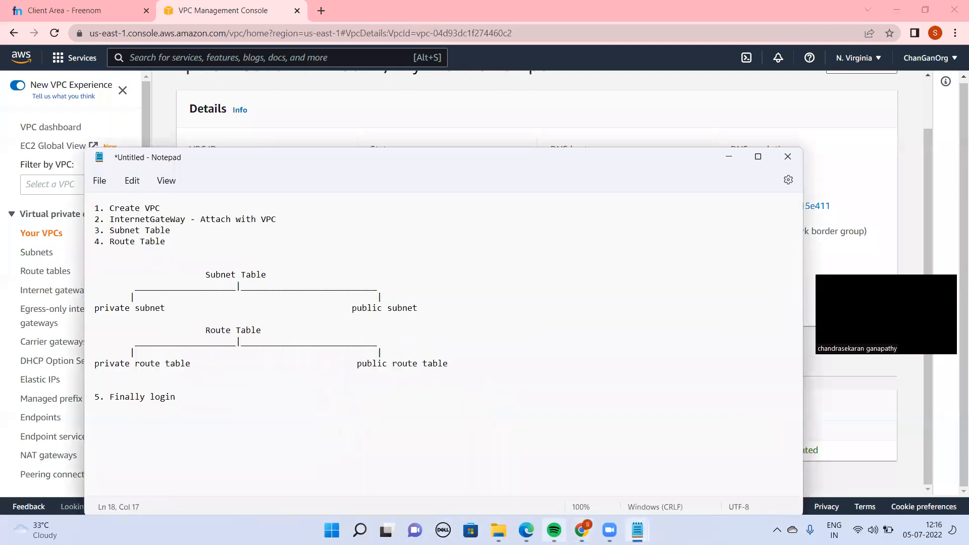
click(420, 121)
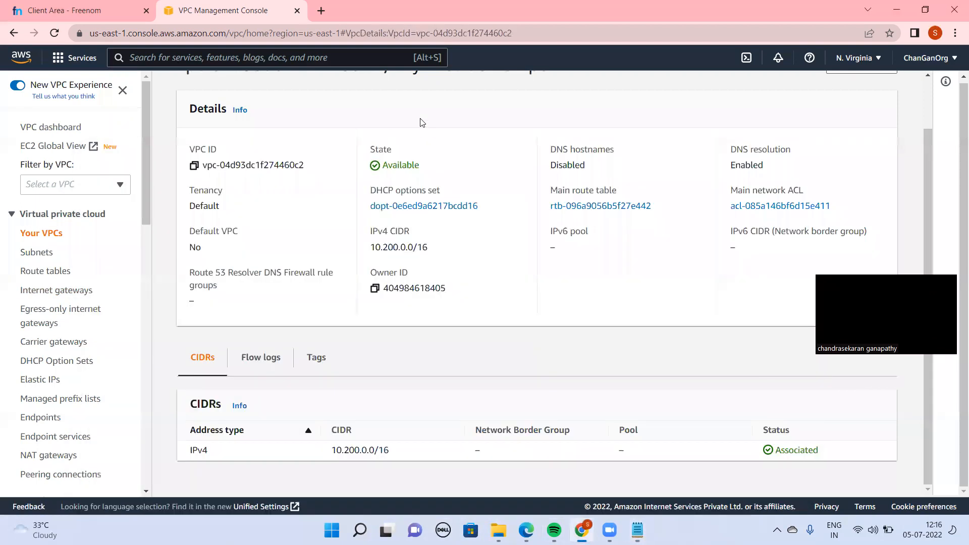
Create an internet gateway named my-igw-demo
click(66, 296)
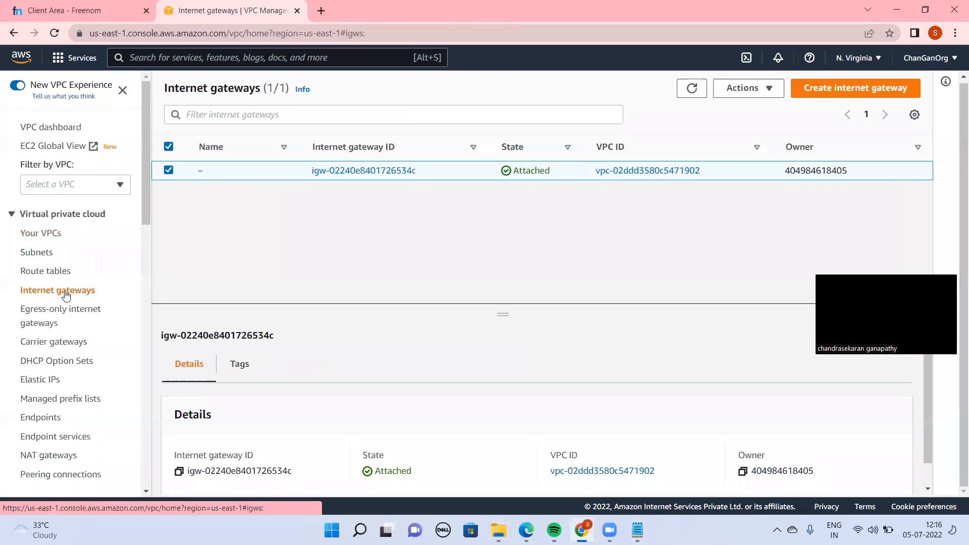
click(828, 90)
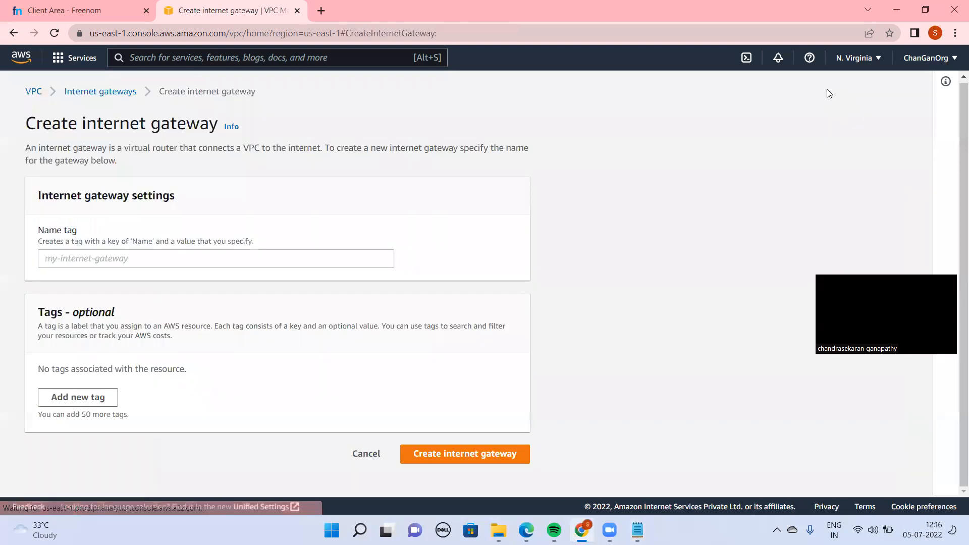
click(241, 258)
text(m)
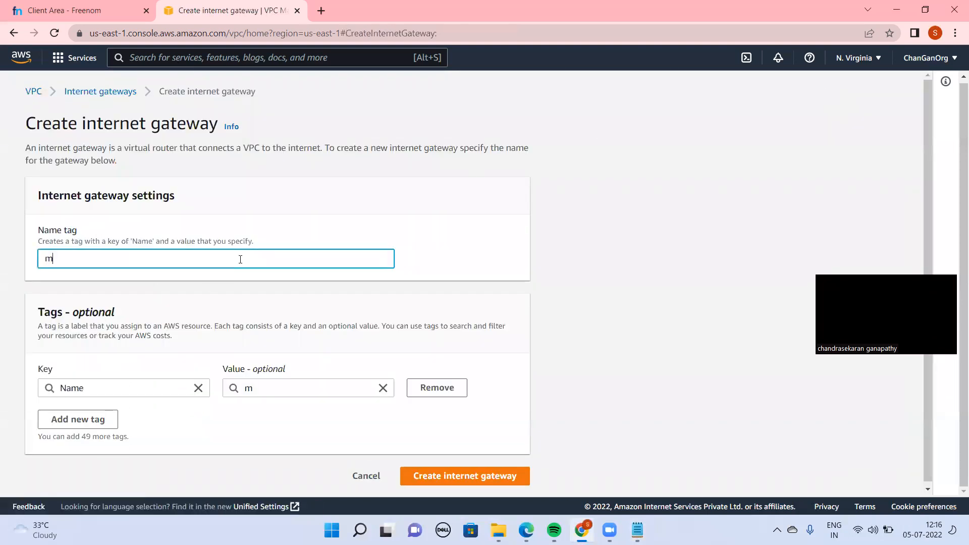
text(y-igw-demo)
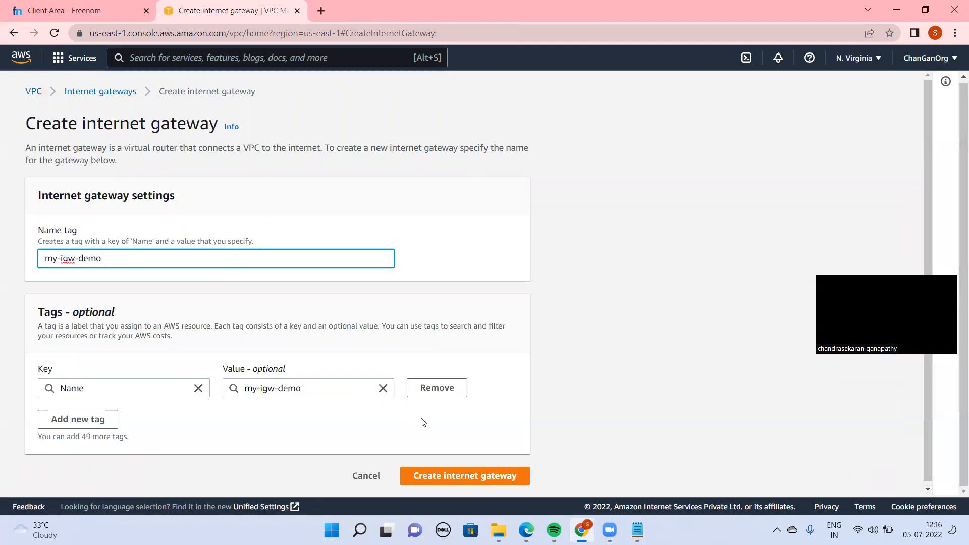
click(474, 483)
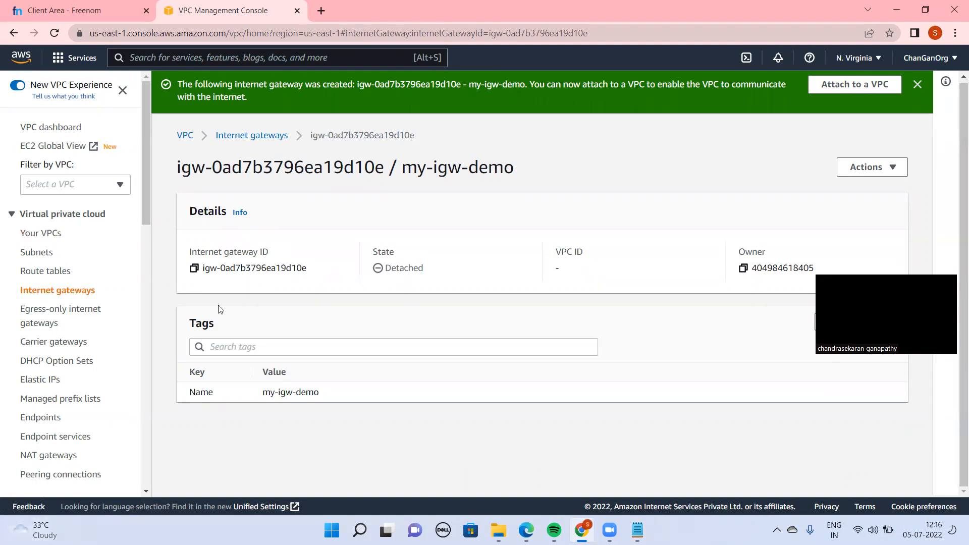
Attach the my-igw-demo internet gateway to my-first-demo-vpc and return to the internet gateway list
click(281, 135)
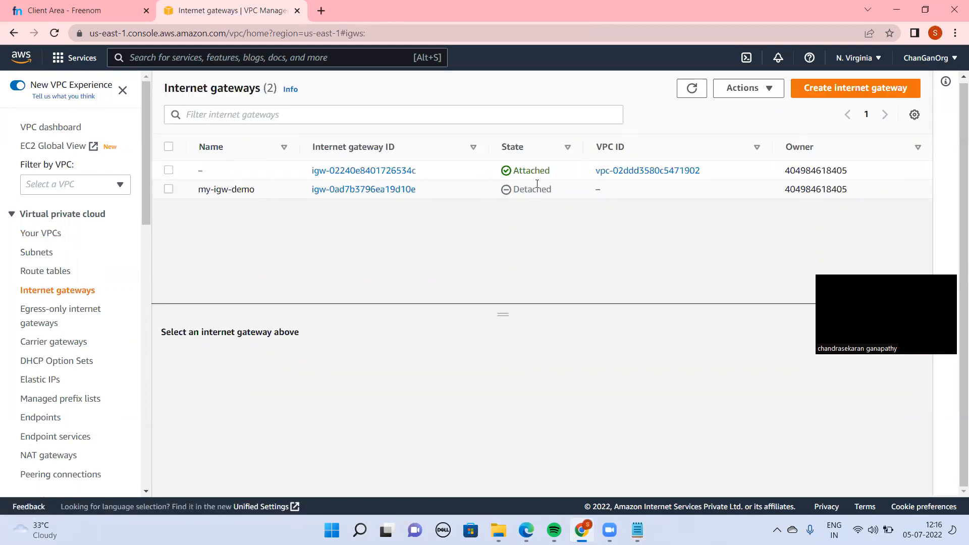
drag(556, 191, 513, 194)
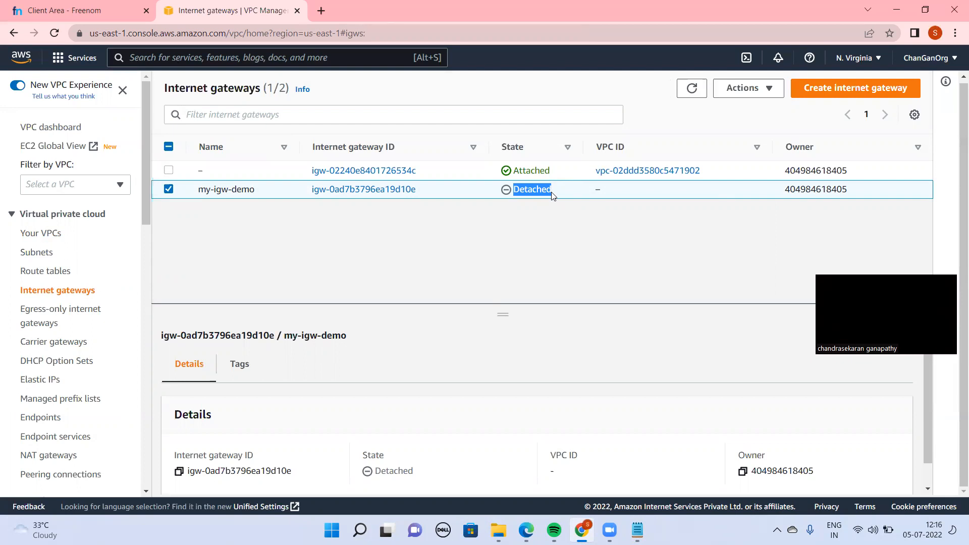
click(751, 89)
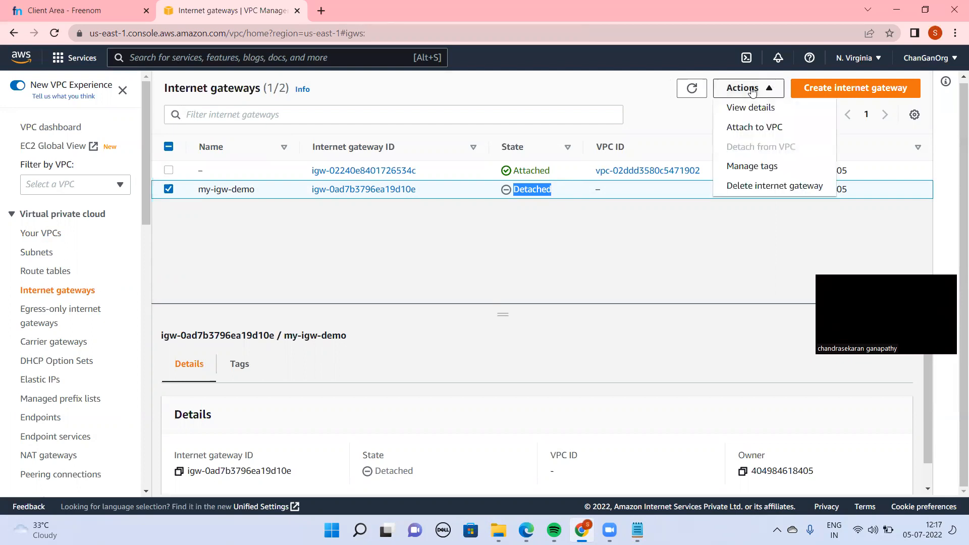
click(763, 136)
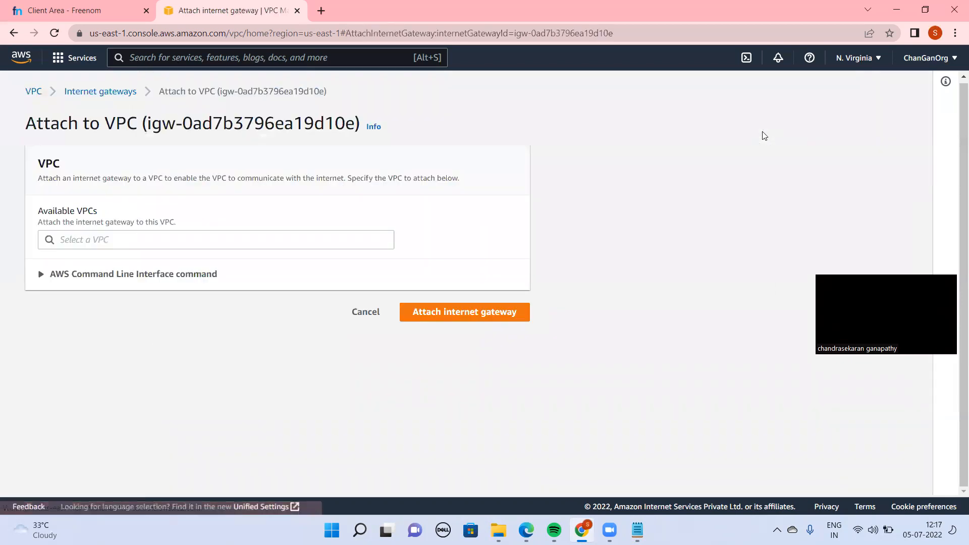
click(172, 242)
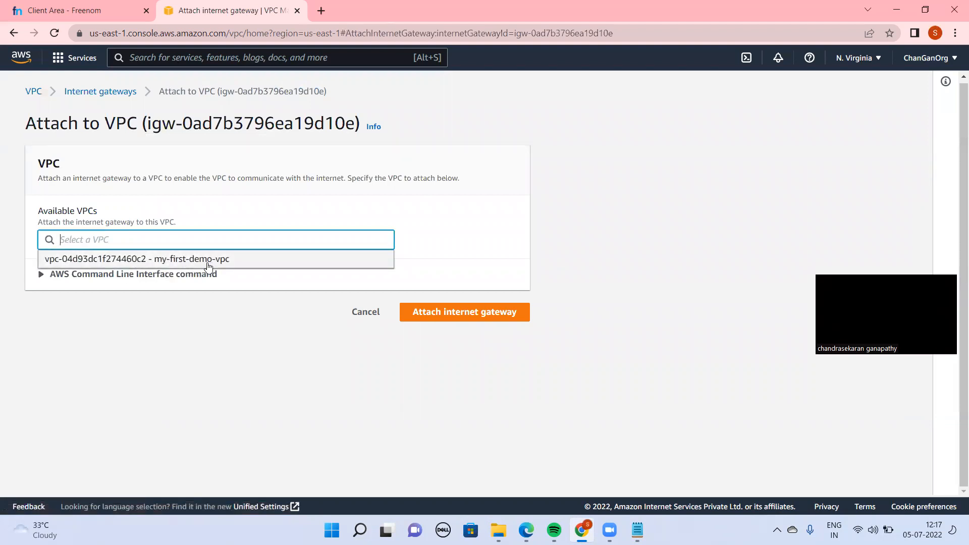
click(190, 260)
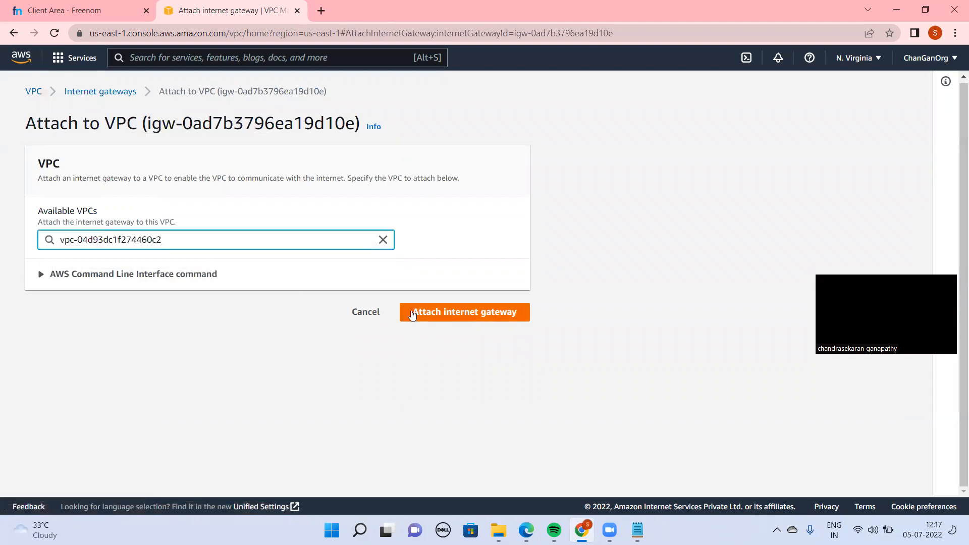
click(431, 313)
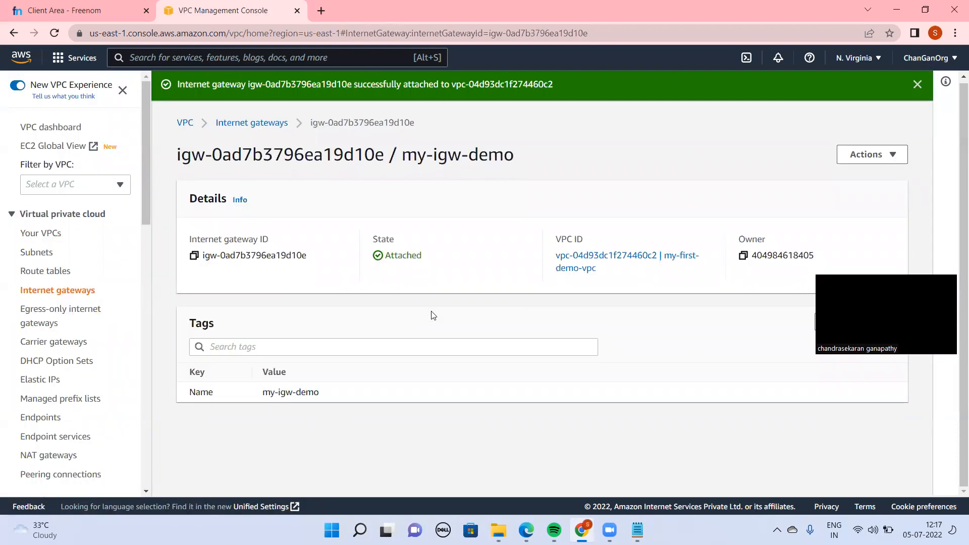
click(256, 124)
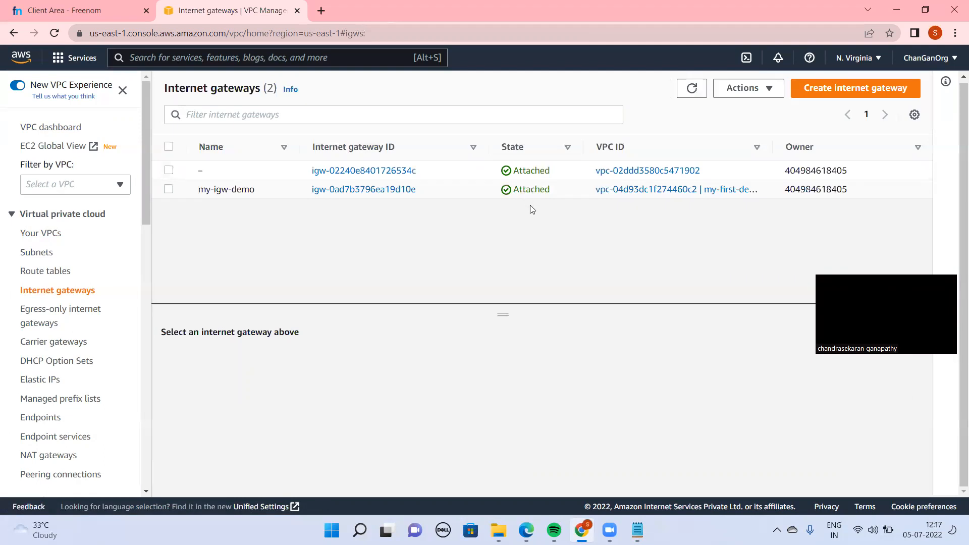
Start creating a subnet and choose my-first-demo-vpc as its VPC
click(29, 255)
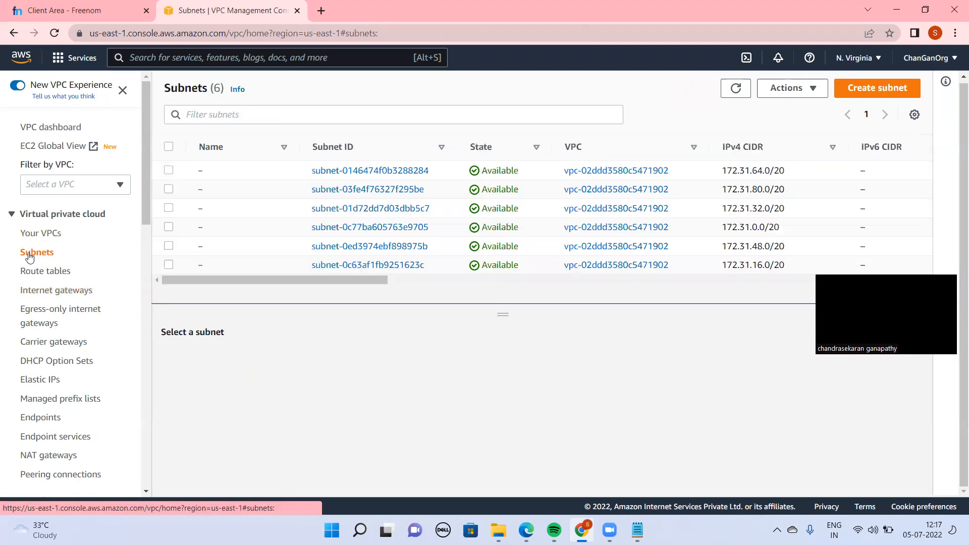
click(860, 94)
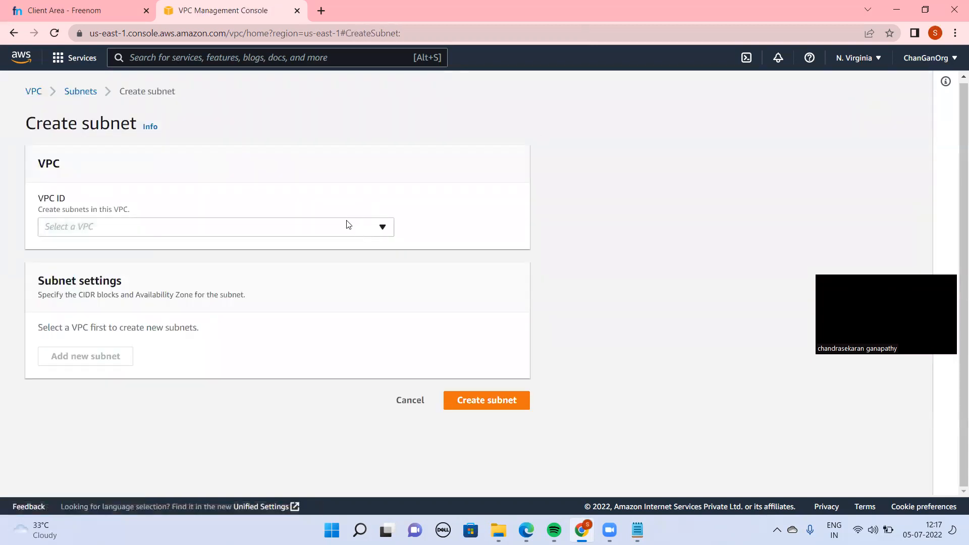
click(349, 225)
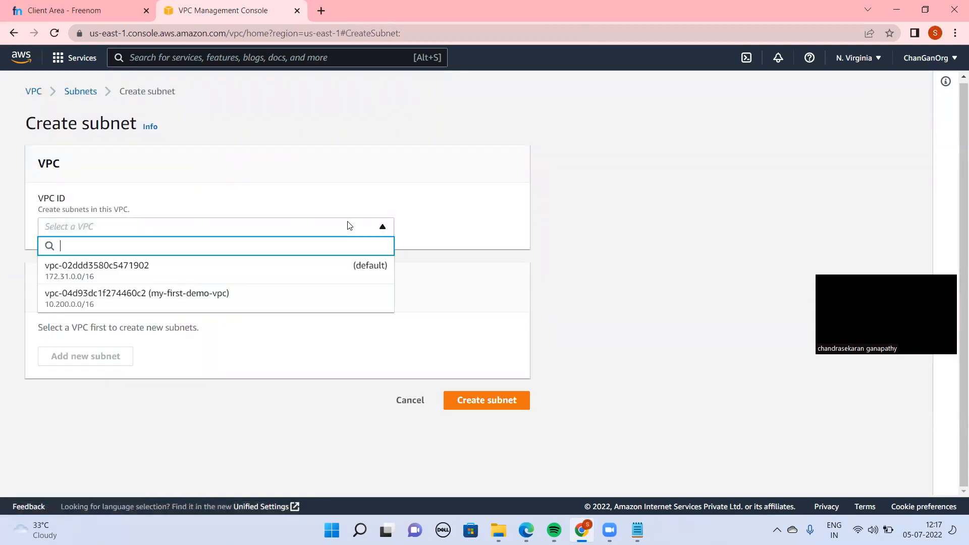
click(214, 299)
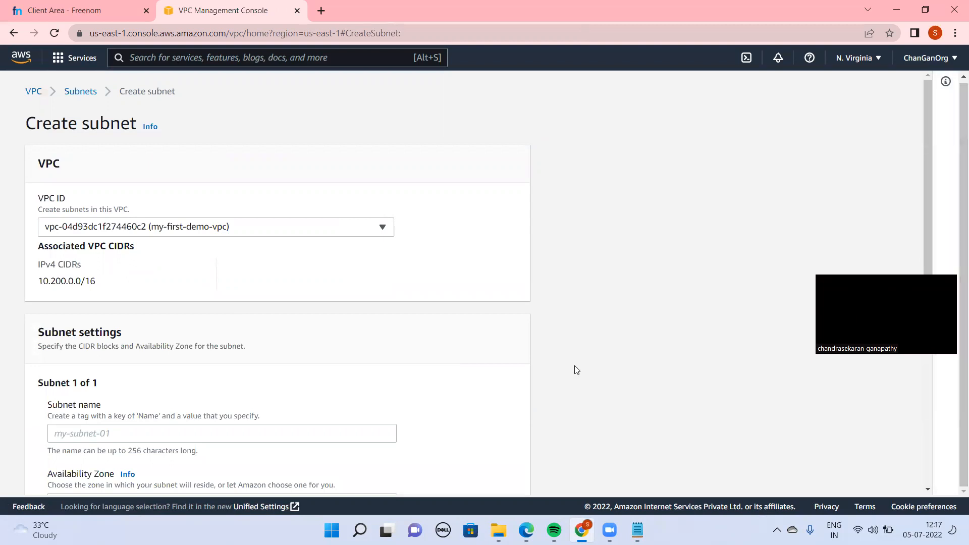
Name the new subnet my-public-subnet-01
scroll(573, 368, down, 5)
click(105, 152)
text(my)
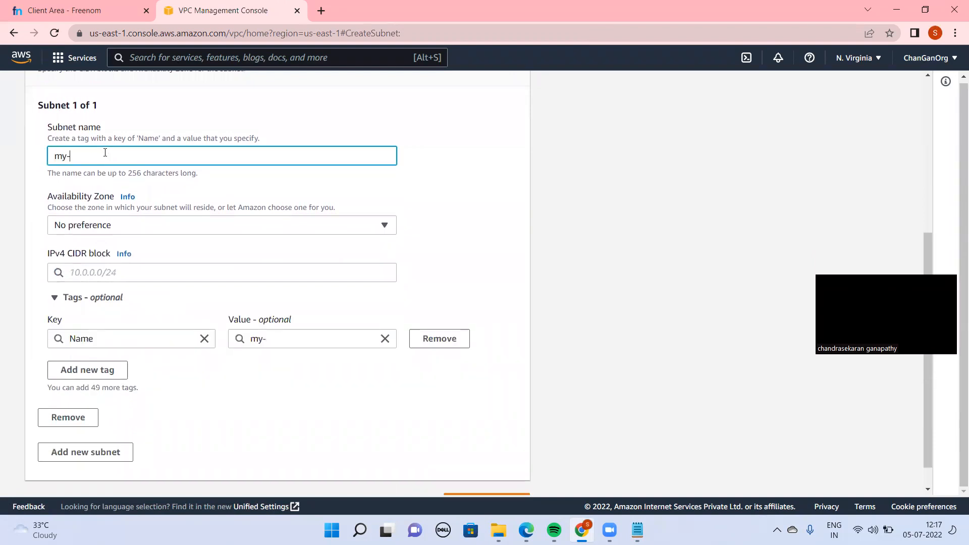
text(-public-subnet-01)
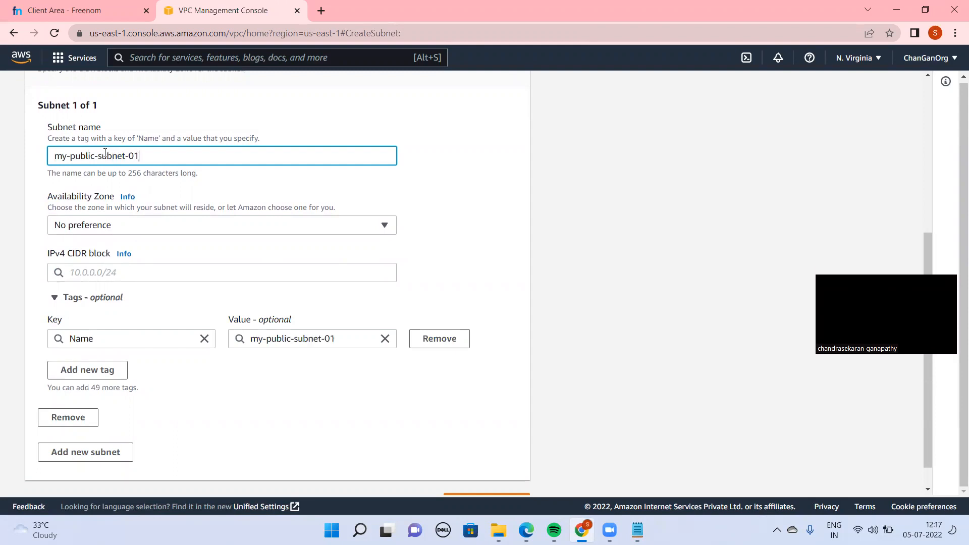
Set the public subnet's IPv4 CIDR block to 10.200.1.0/24, keeping no Availability Zone preference, and create the subnet
click(159, 233)
click(162, 228)
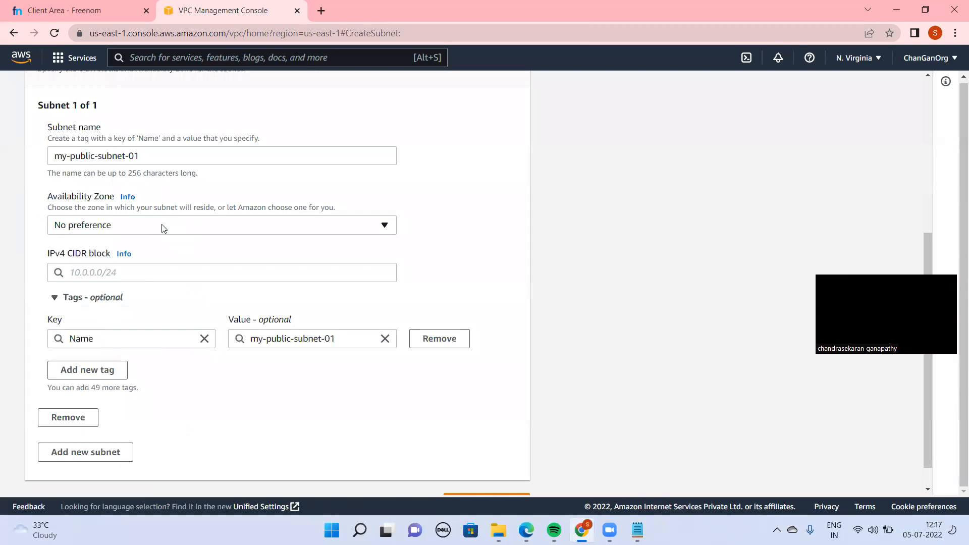
click(161, 273)
text(10.200)
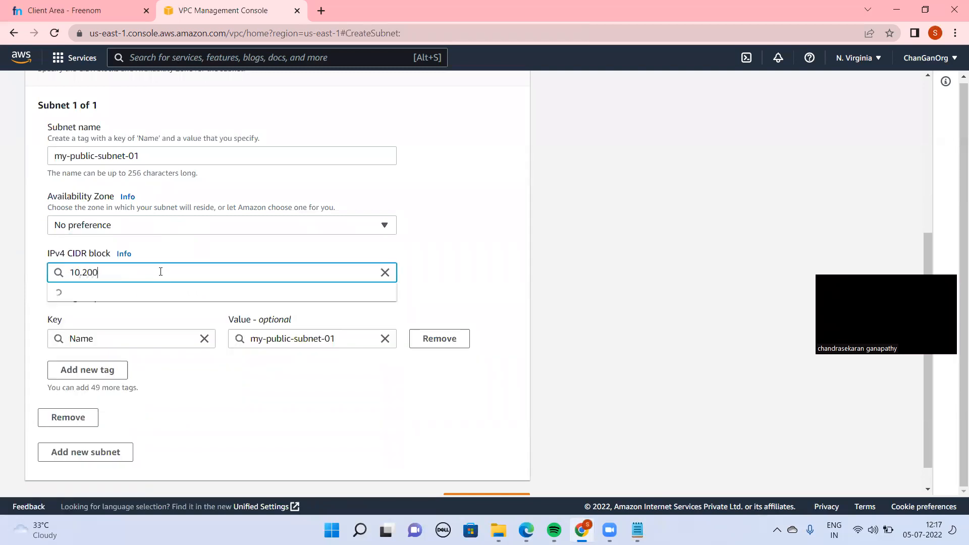
text(.1.)
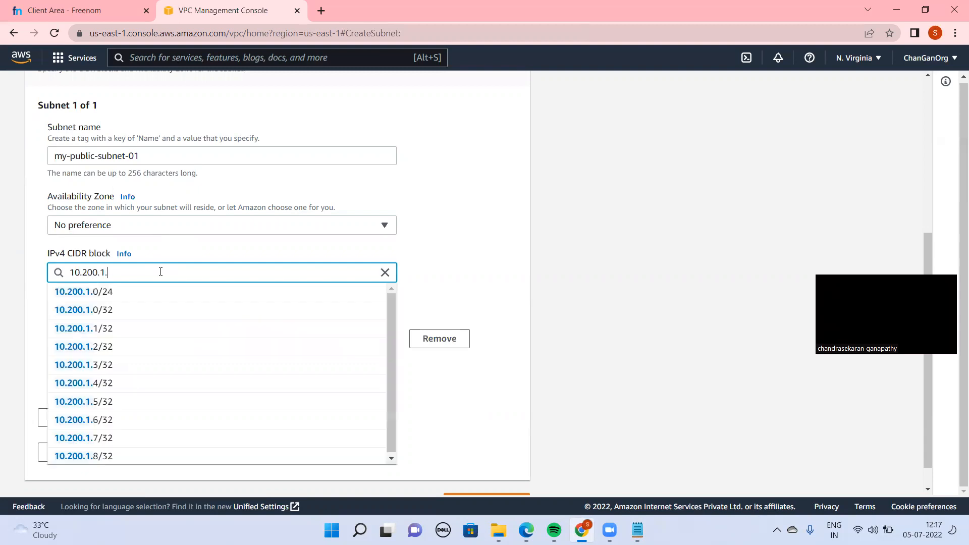
text(0/24)
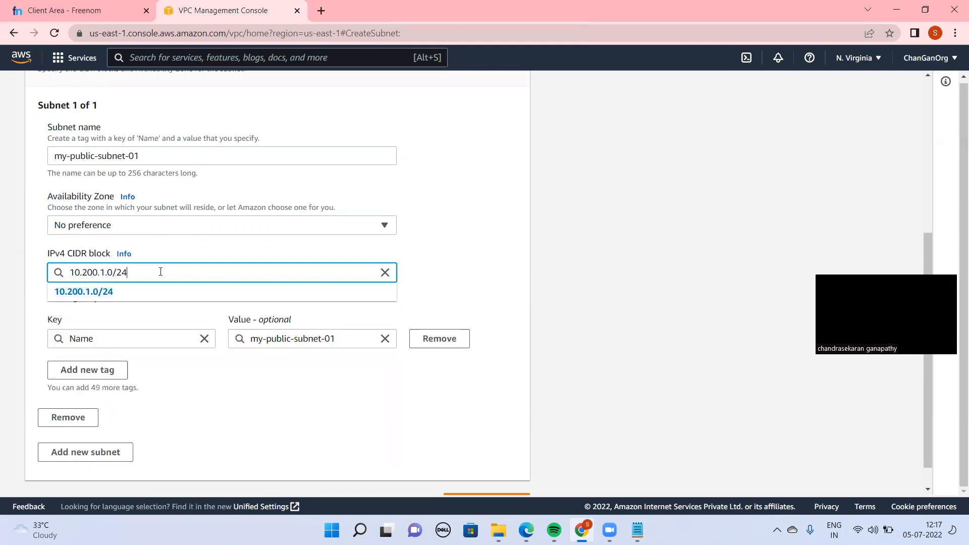
click(109, 291)
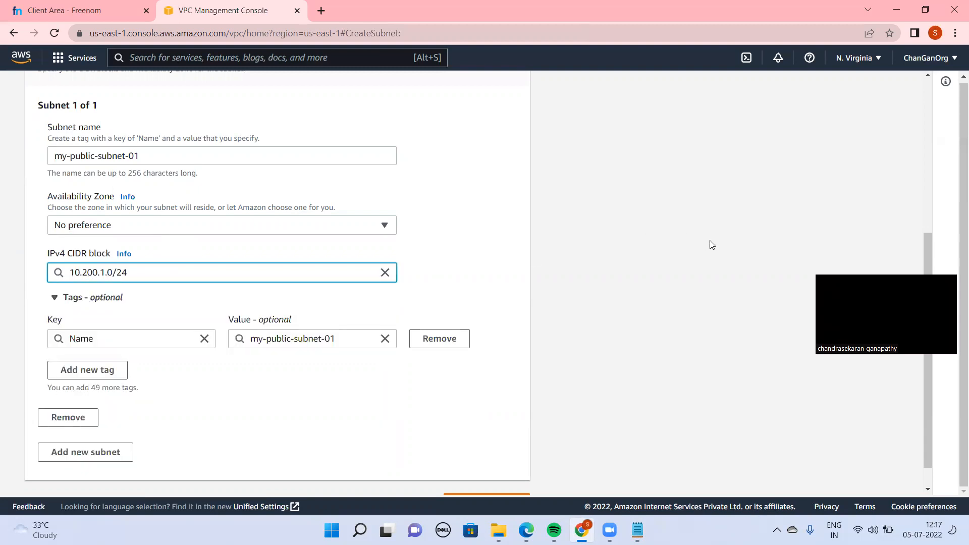
scroll(931, 247, down, 1)
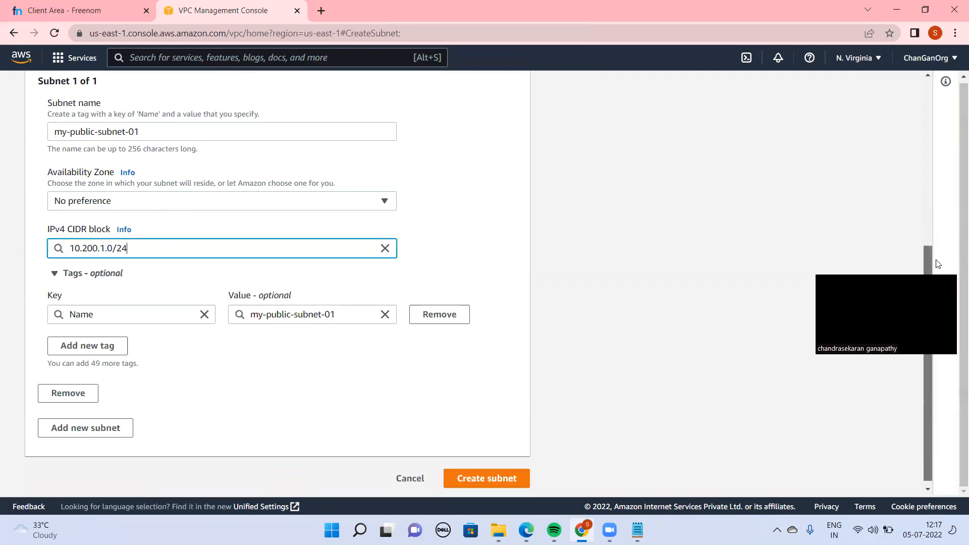
click(508, 477)
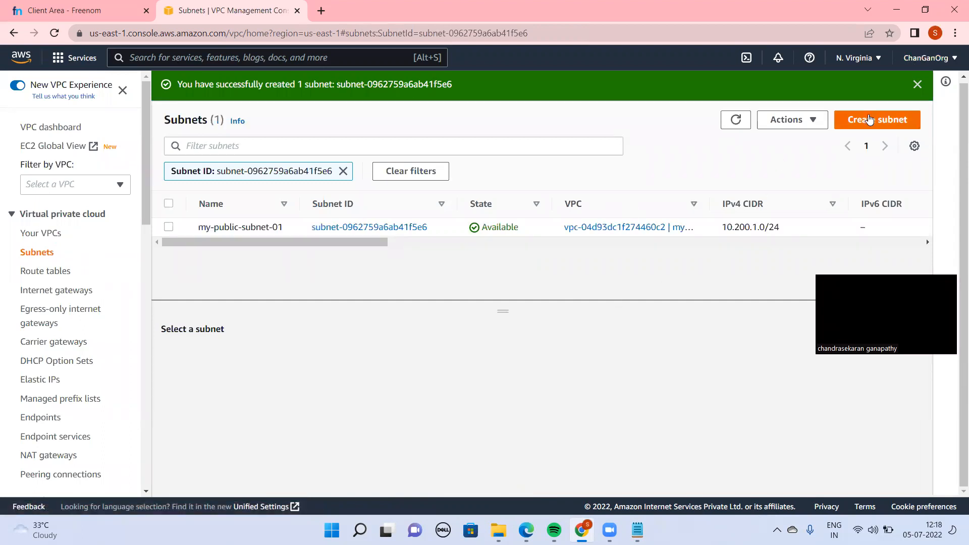
Start another subnet in my-first-demo-vpc and name it my-private-subnet-02
click(870, 119)
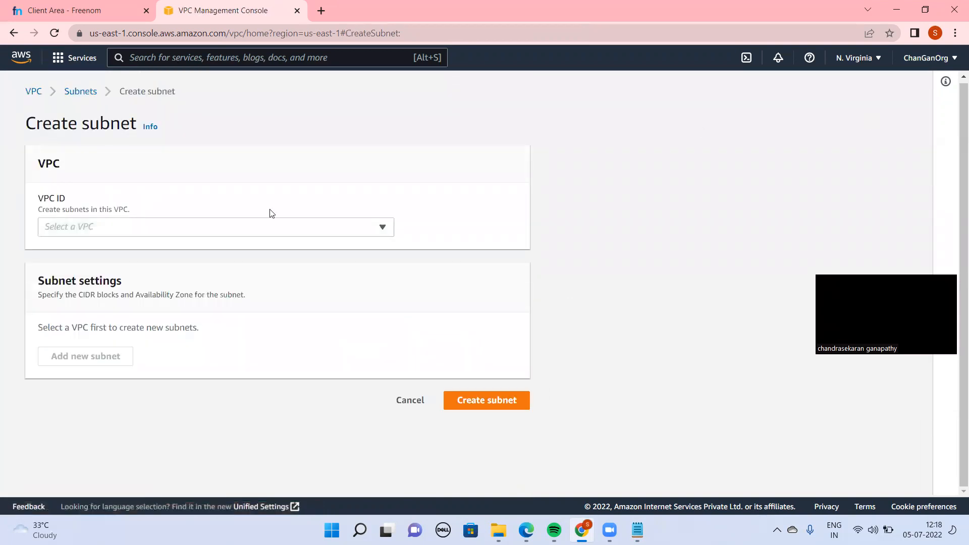
click(294, 227)
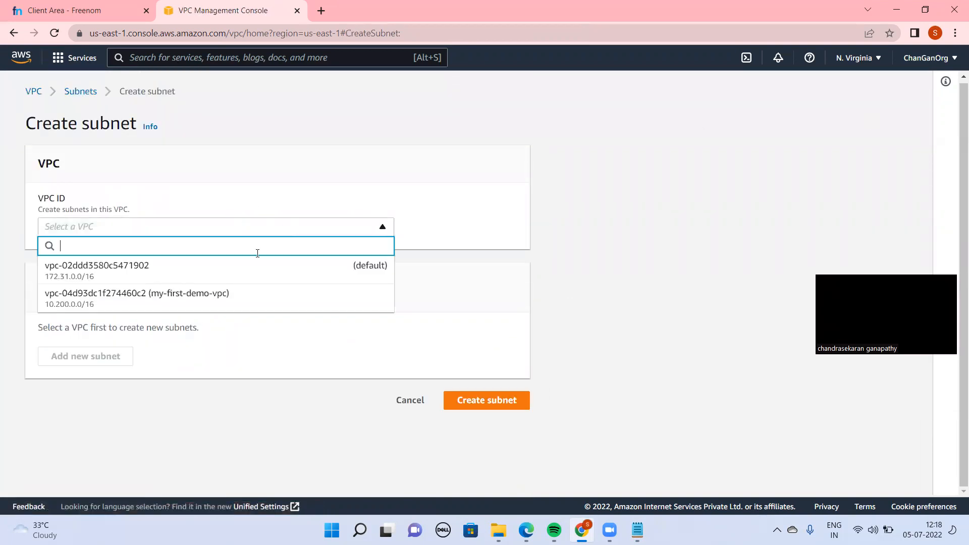
click(209, 302)
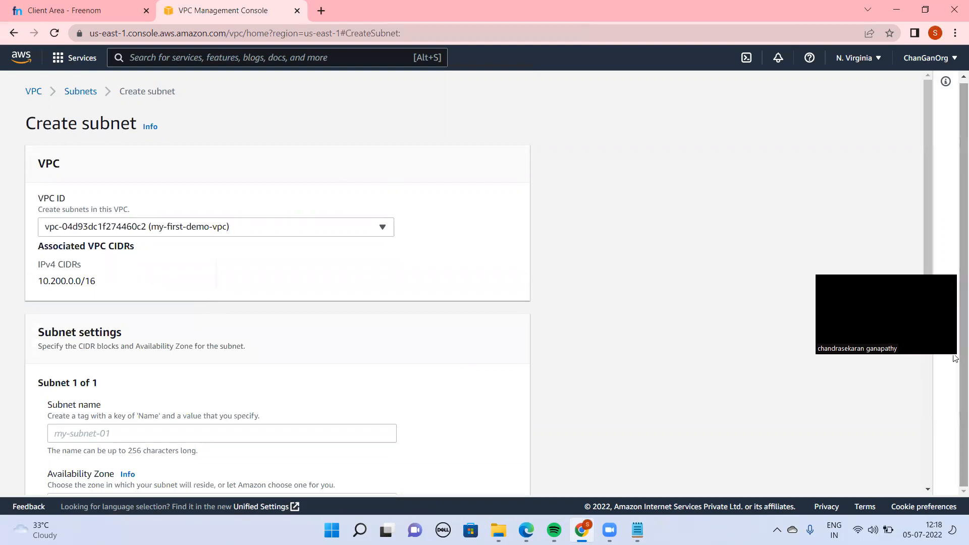
click(102, 436)
text(m)
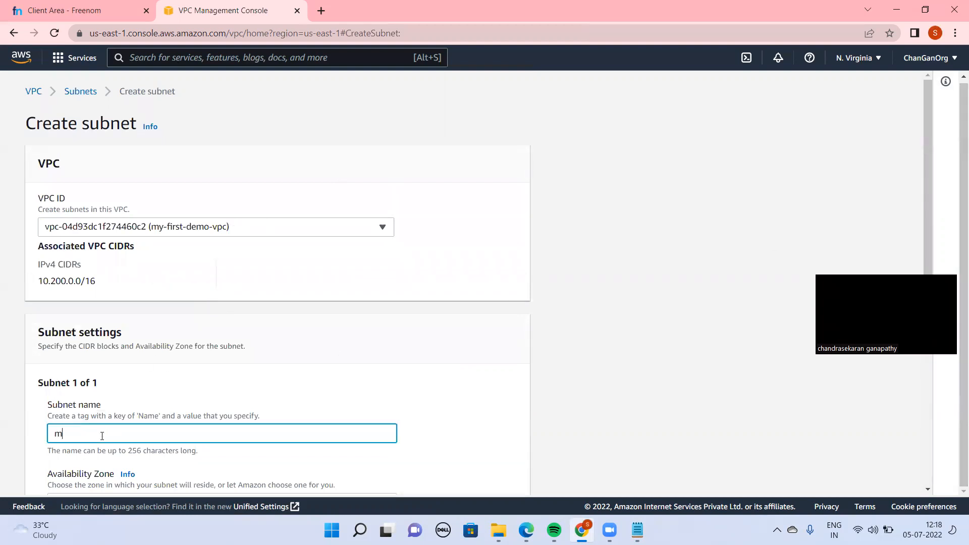
text(y-private-subnet-02)
click(668, 376)
scroll(669, 377, down, 1)
scroll(669, 377, down, 5)
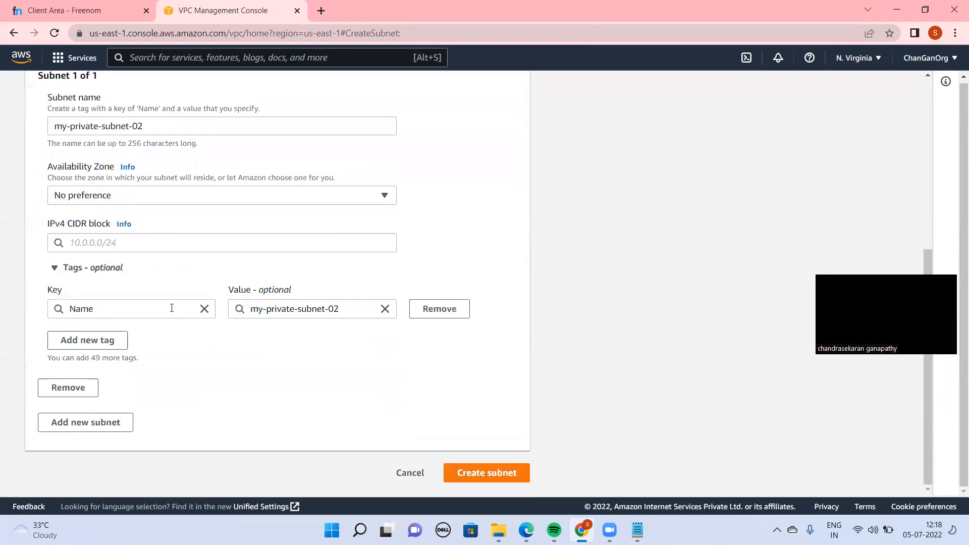
Set the private subnet's IPv4 CIDR block to 10.200.2.0/24 and create the subnet
click(89, 246)
text(10.)
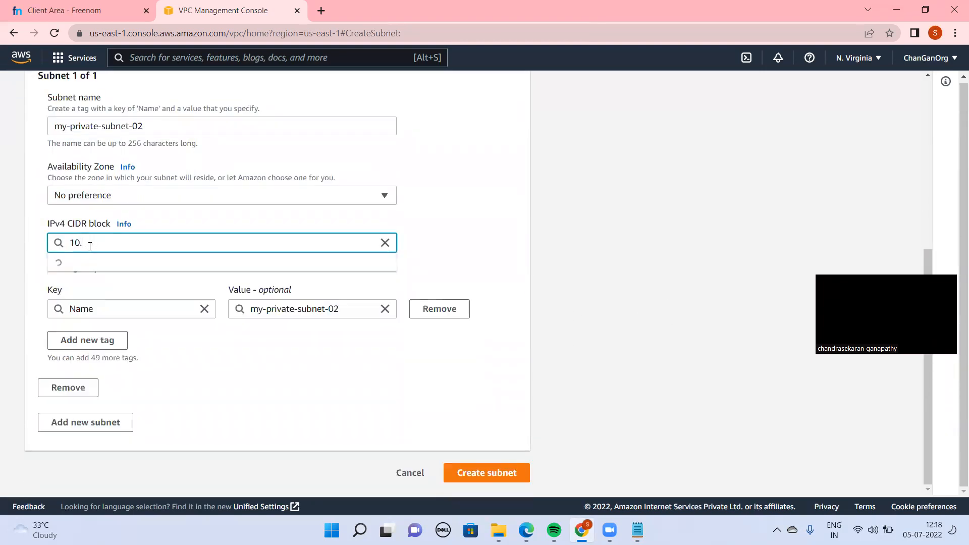
text(200.)
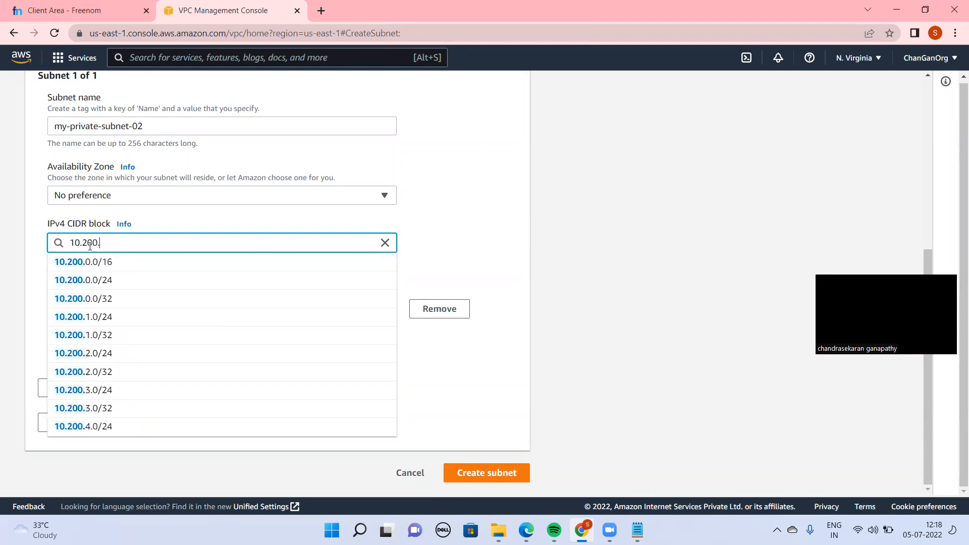
text(2.)
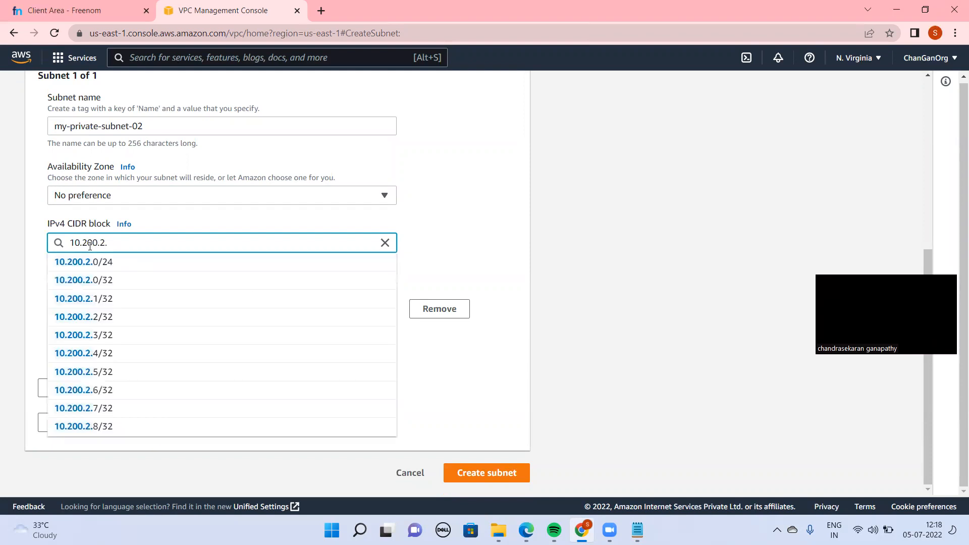
text(0/24)
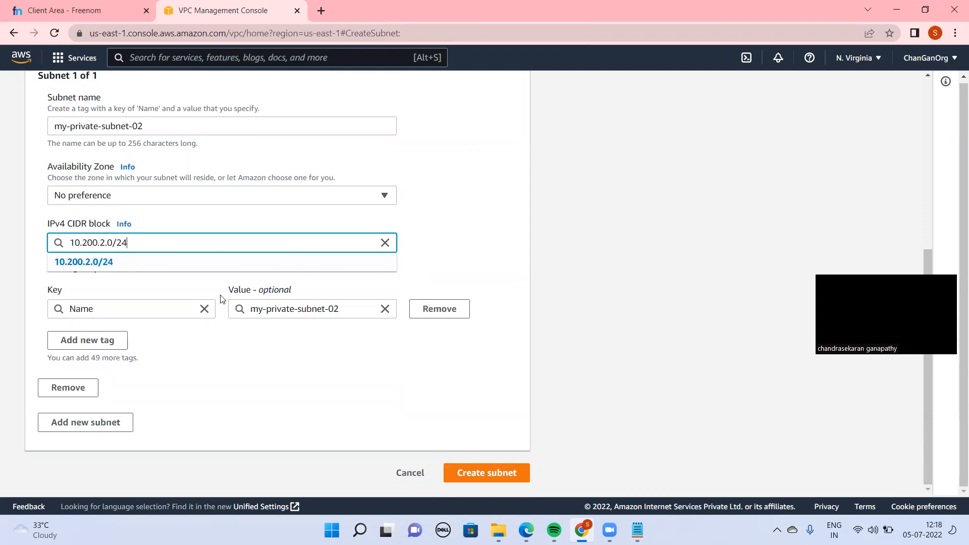
click(129, 261)
click(487, 483)
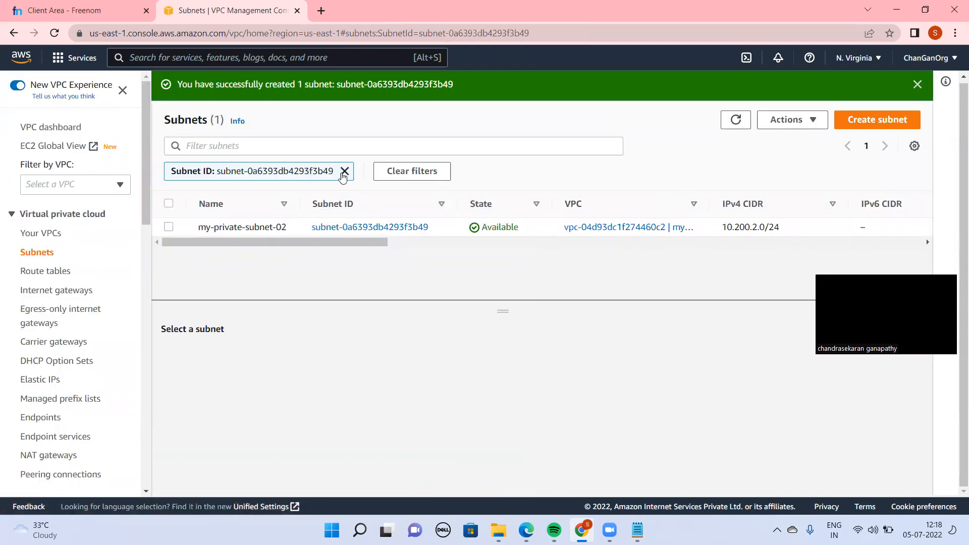
Clear the subnet ID filter and check the my-public-subnet-01 and my-private-subnet-02 entries in the full subnet list
click(345, 171)
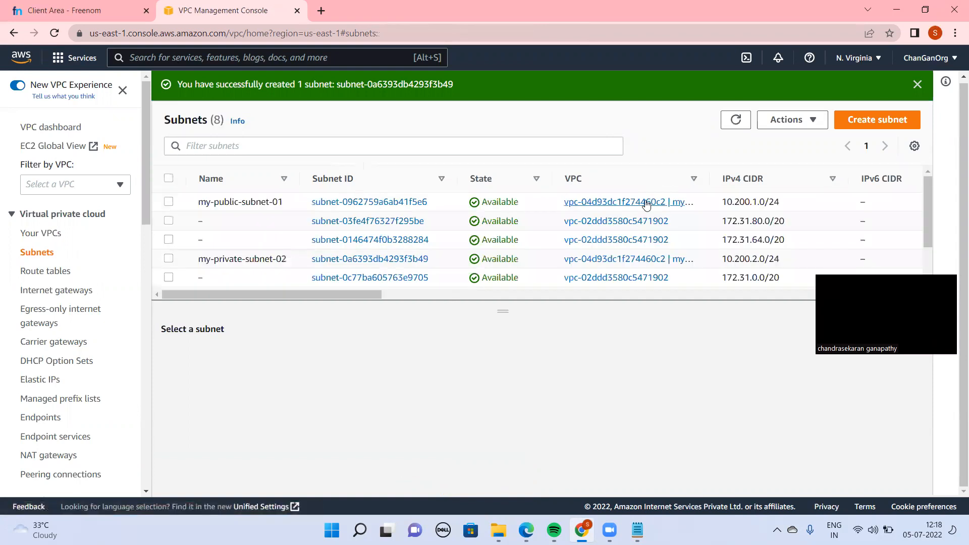
double_click(249, 203)
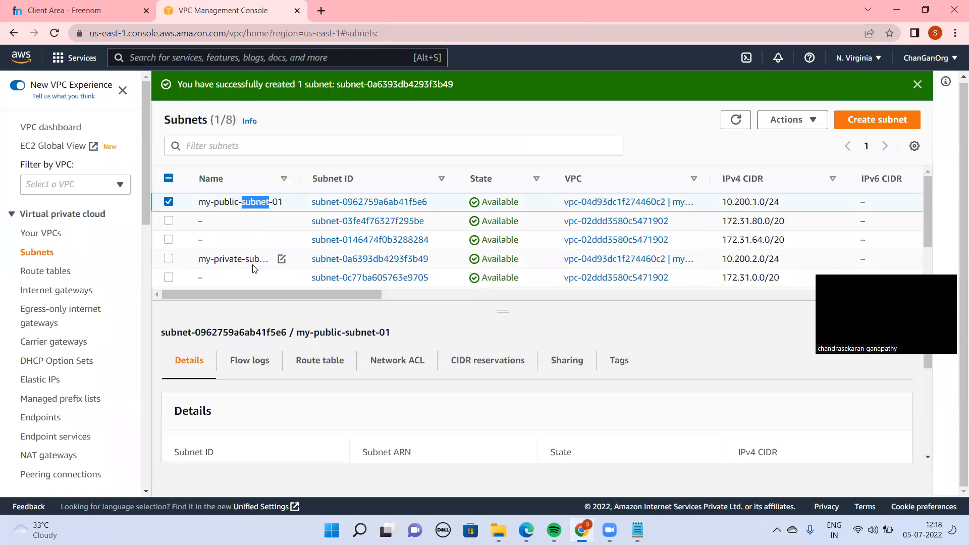
double_click(252, 260)
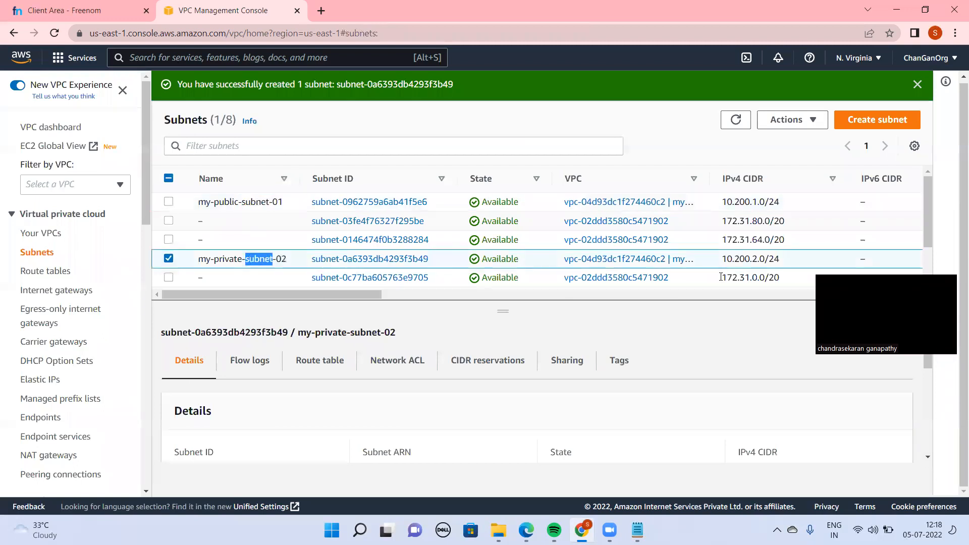
Start creating a route table and name it my-public-route-table
click(50, 272)
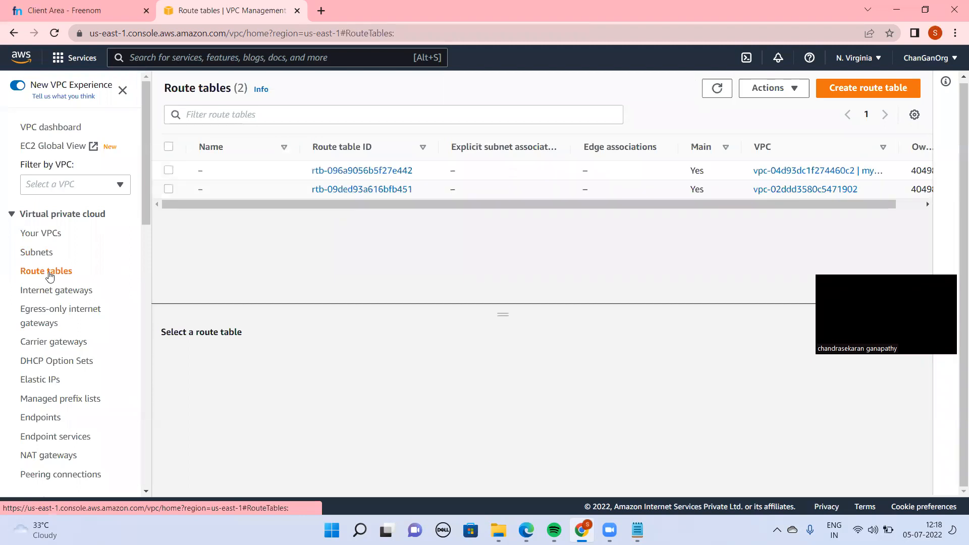
click(878, 86)
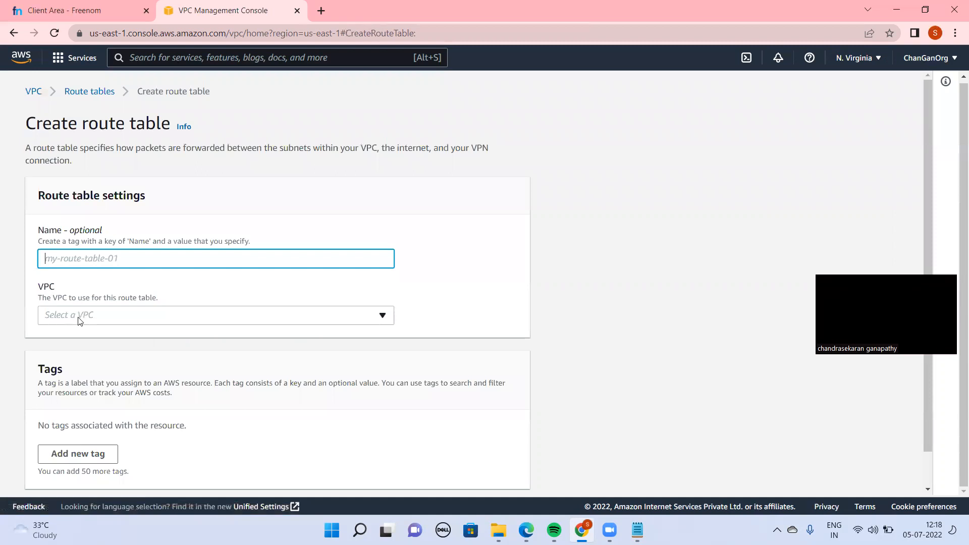
text(my)
key(BackSpace)
key(BackSpace)
text(my-public-route-tabe)
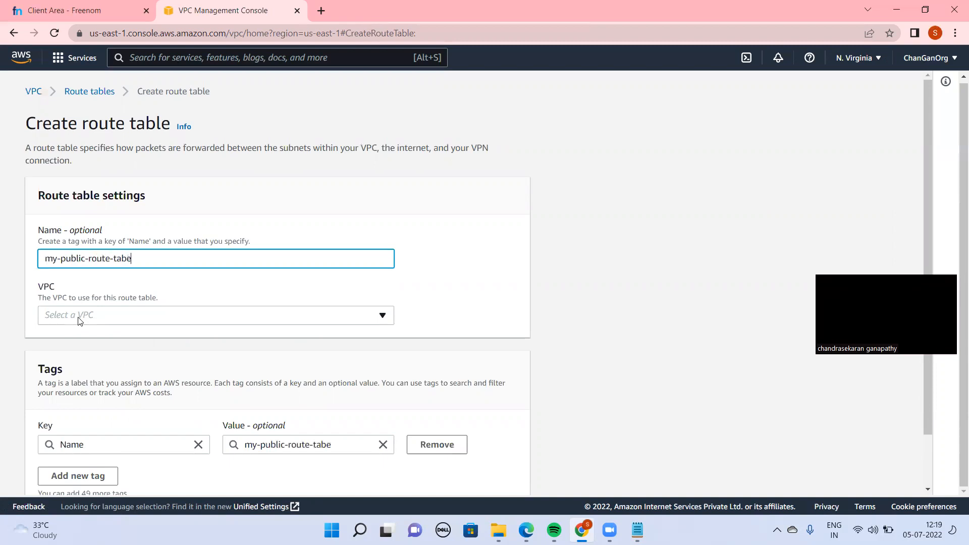
Assign the new public route table to my-first-demo-vpc and create it
click(136, 320)
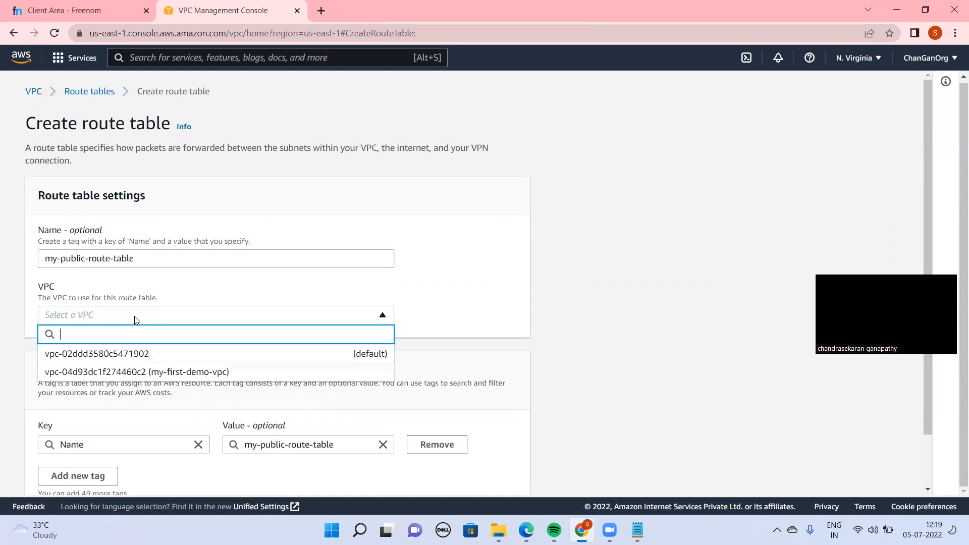
click(159, 380)
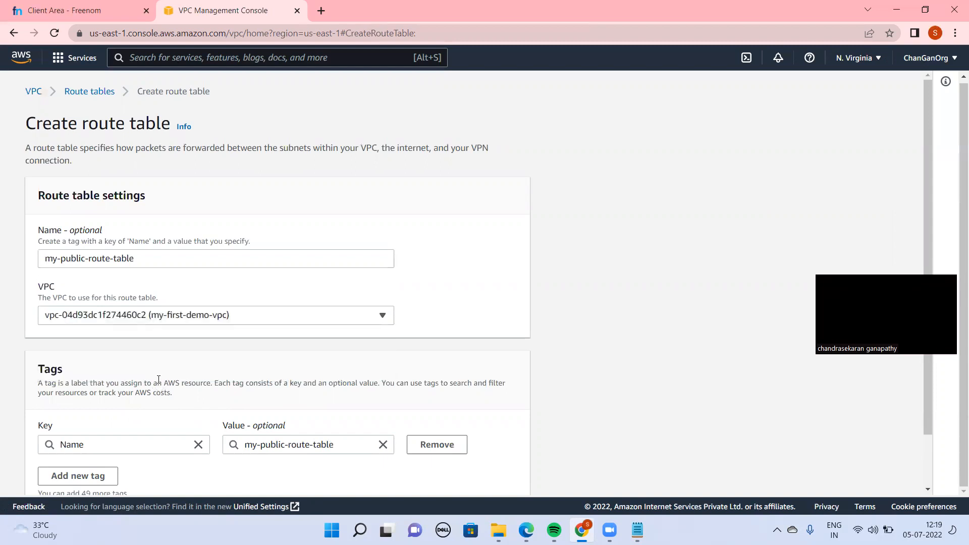
scroll(949, 434, down, 2)
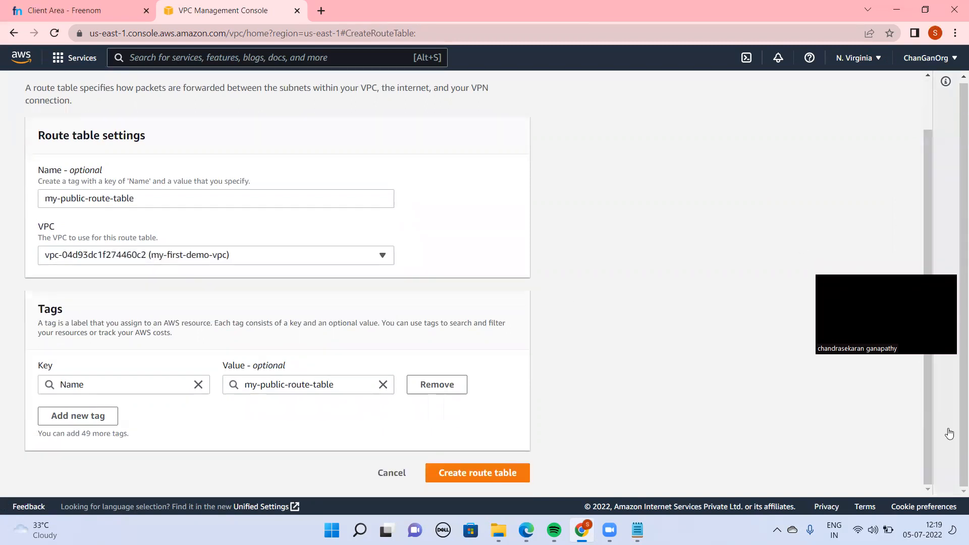
click(493, 482)
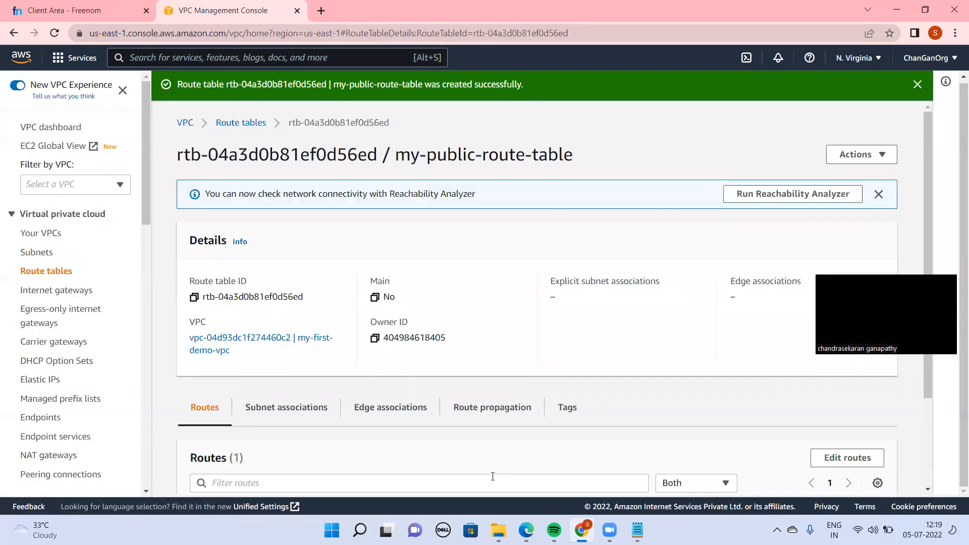
Review the routes and subnet associations of my-public-route-table and return to the route table list
drag(926, 388, 938, 514)
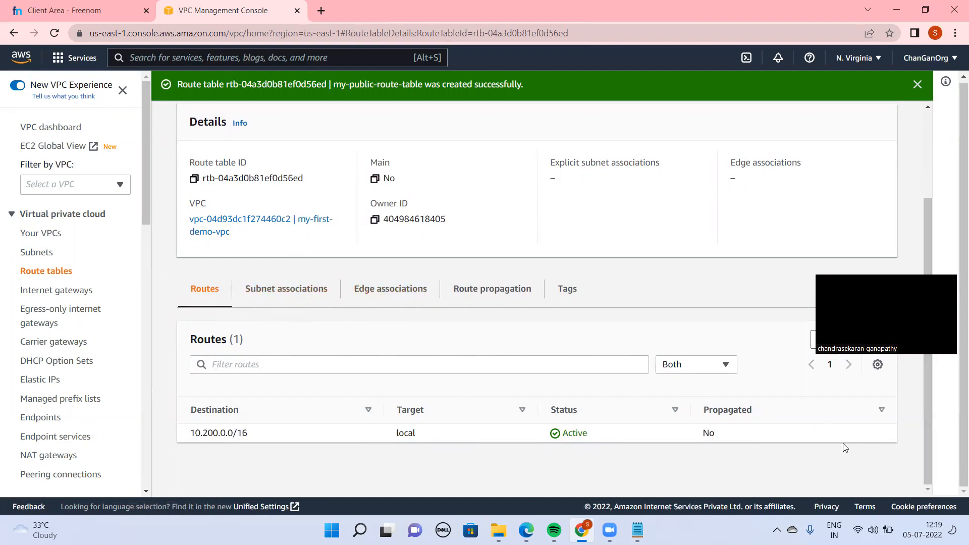
click(286, 289)
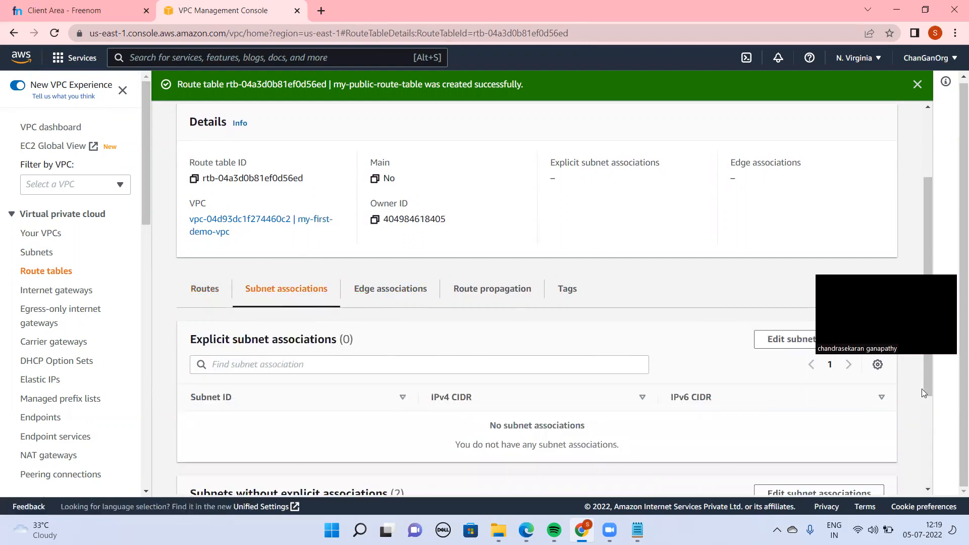
drag(929, 376, 911, 275)
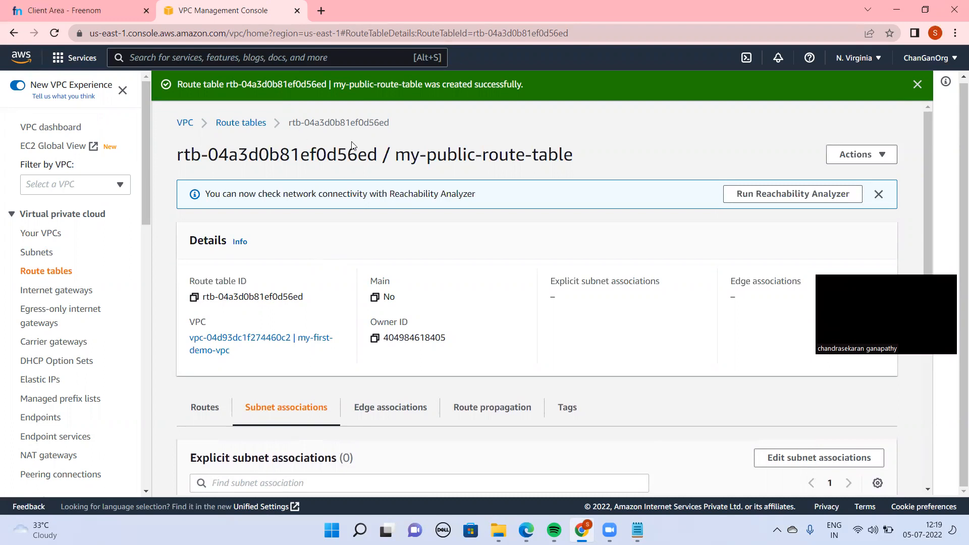
click(246, 127)
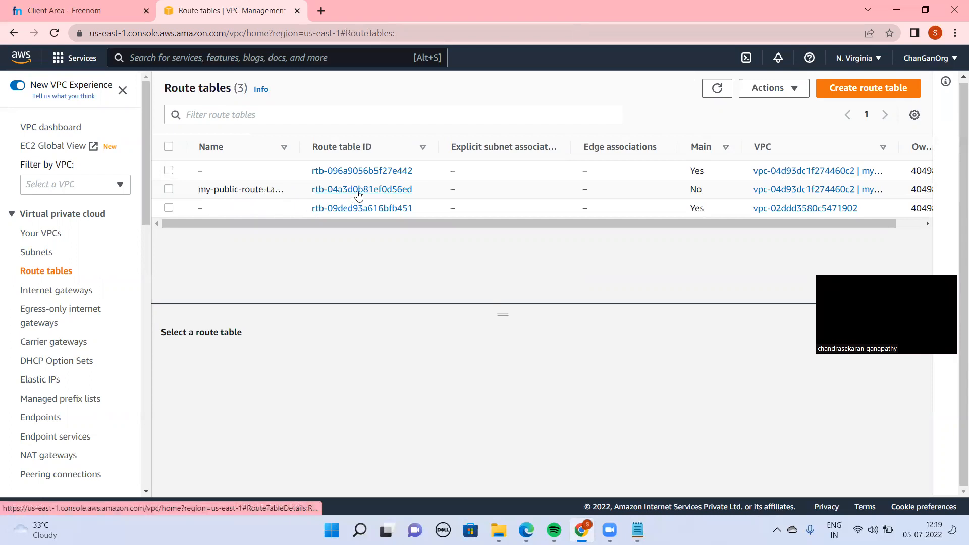
Add a 0.0.0.0/0 route targeting the my-igw-demo internet gateway to my-public-route-table and save the routes
click(359, 195)
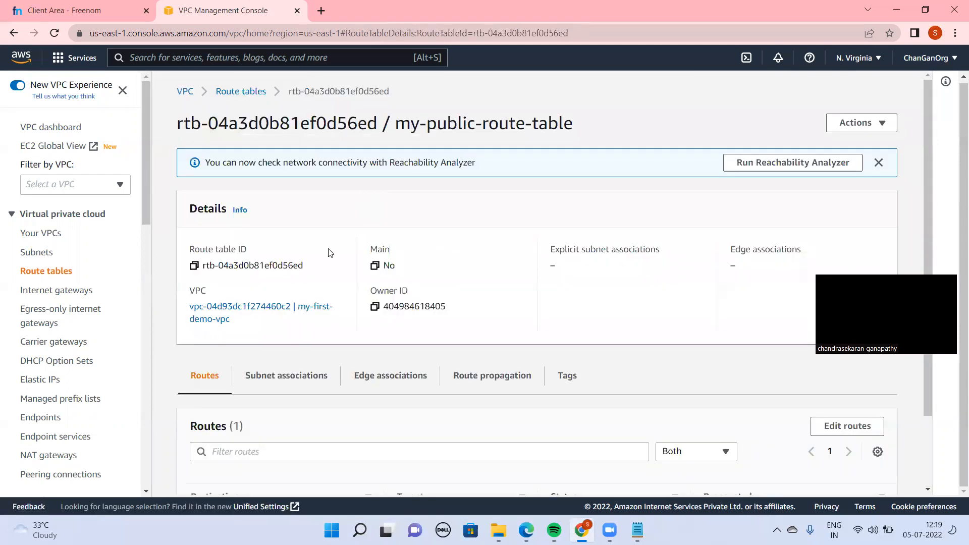
scroll(926, 191, down, 2)
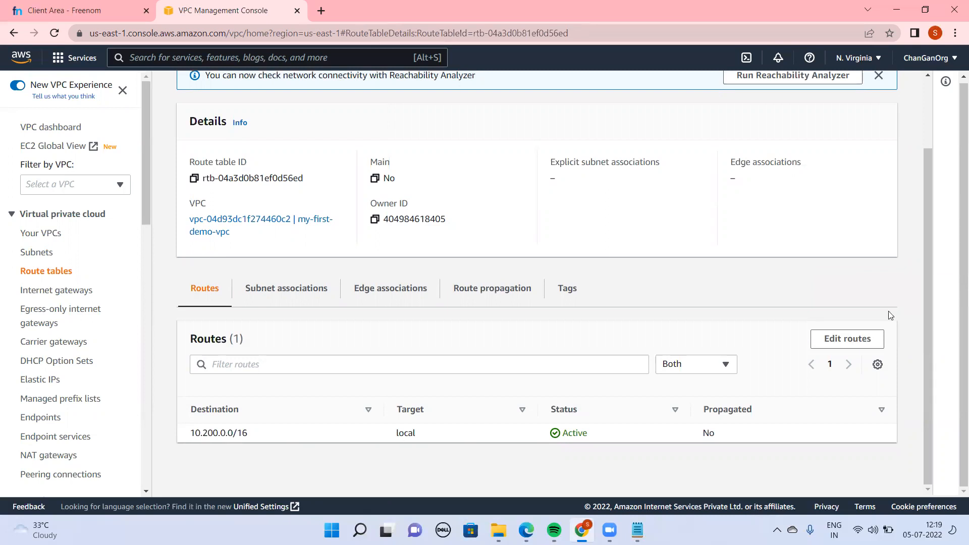
click(847, 339)
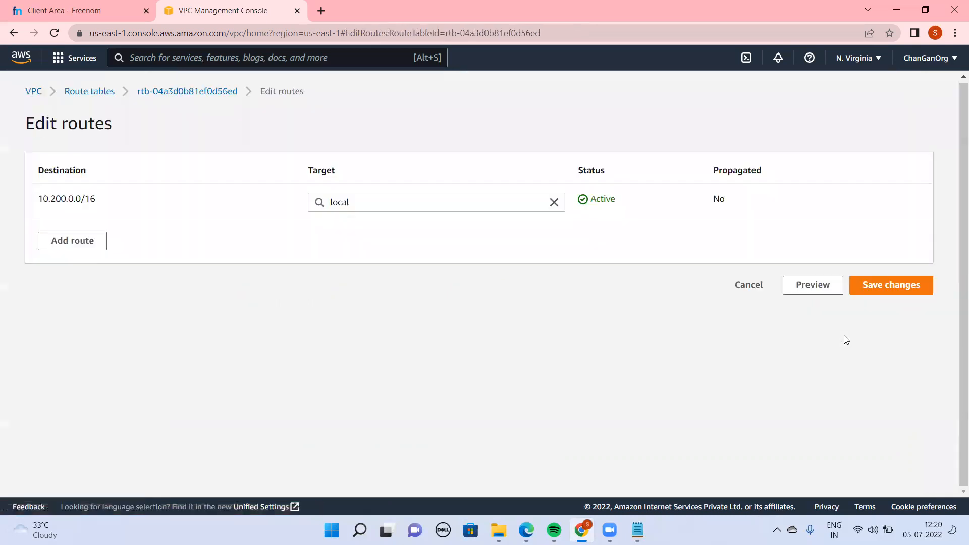
click(62, 247)
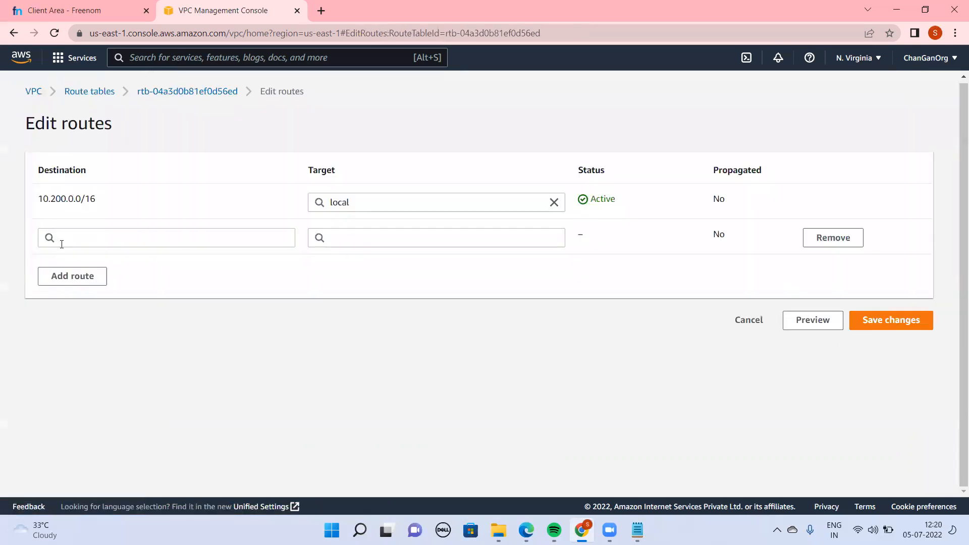
click(137, 239)
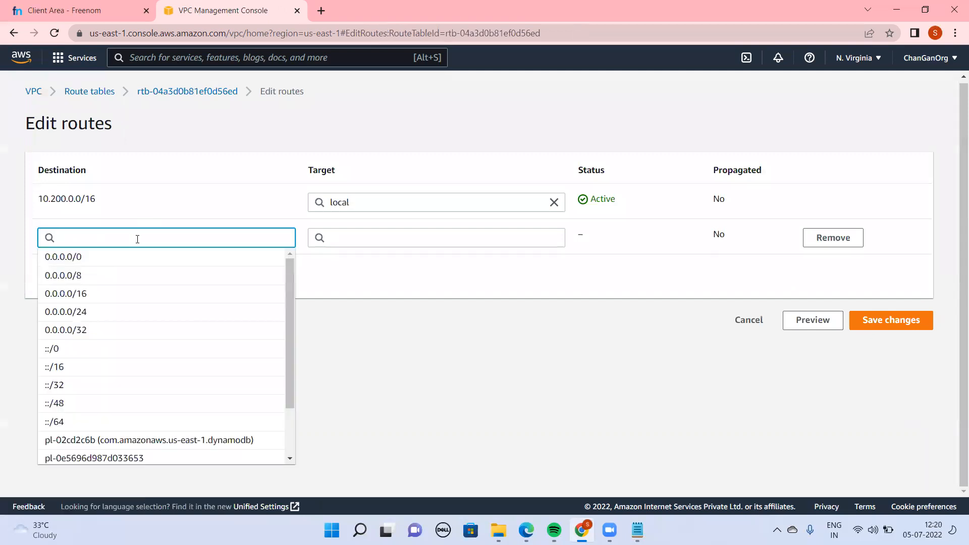
click(89, 256)
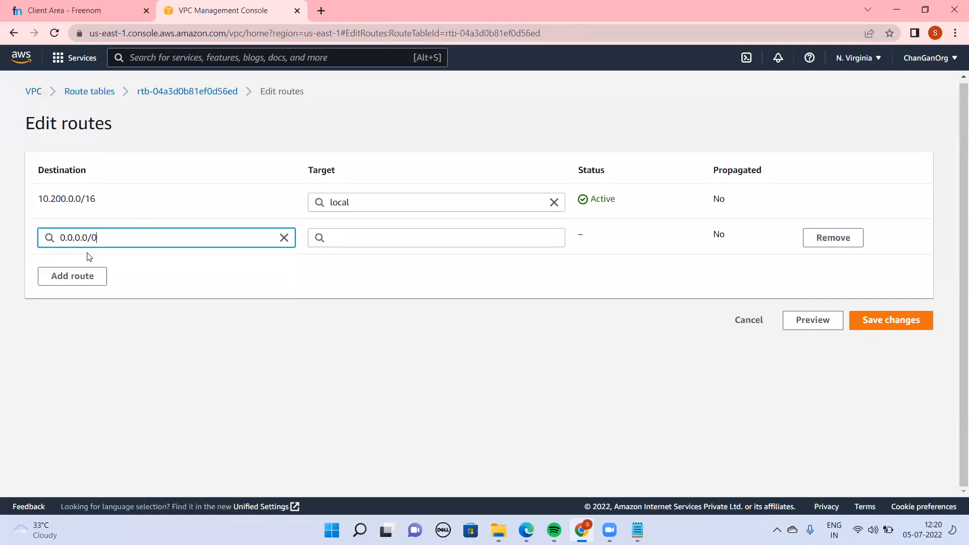
click(363, 237)
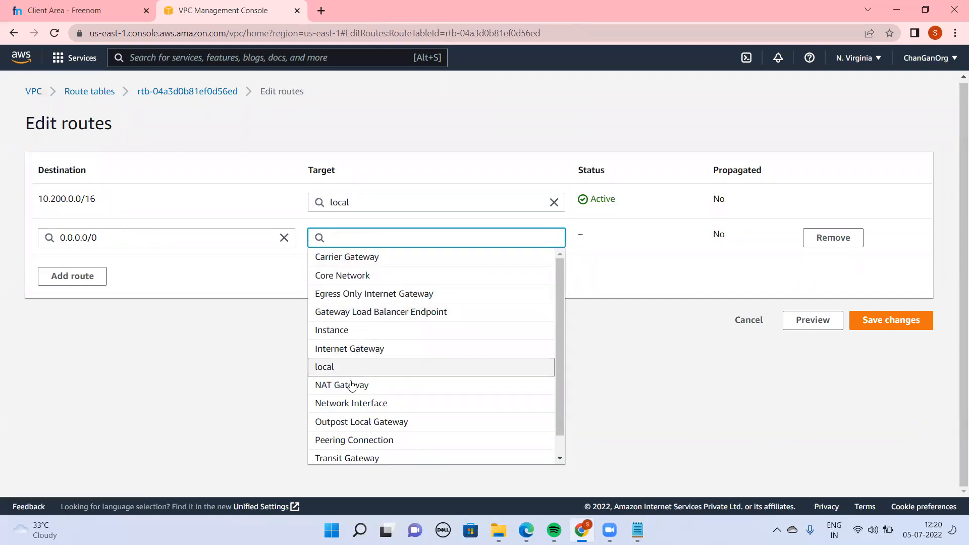
click(362, 348)
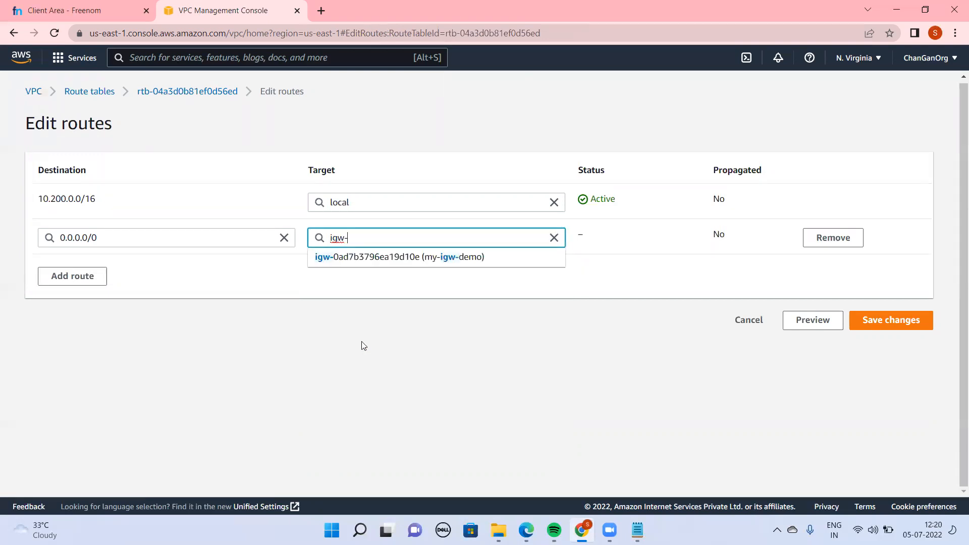
click(445, 264)
click(896, 320)
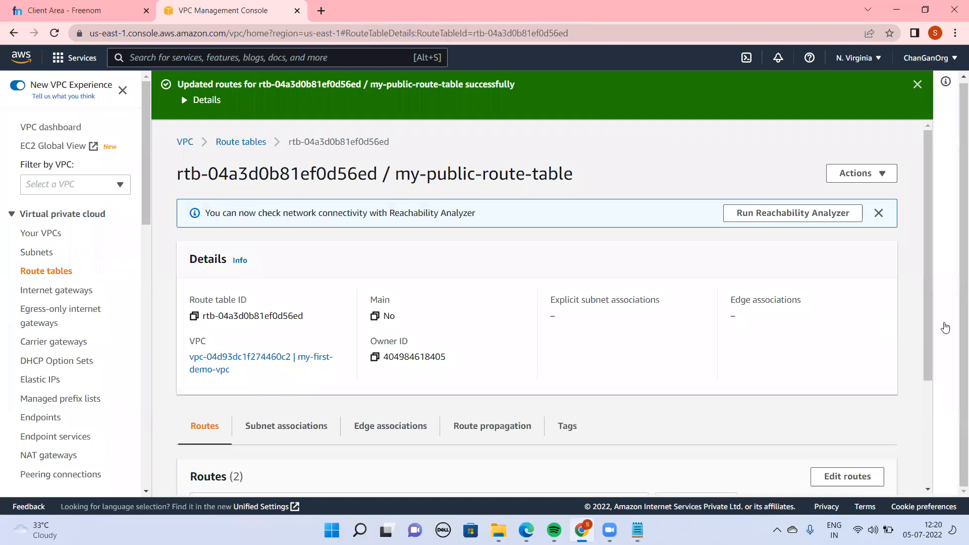
Associate my-public-subnet-01 with my-public-route-table, save the association and check the table's details and routes
scroll(931, 339, down, 3)
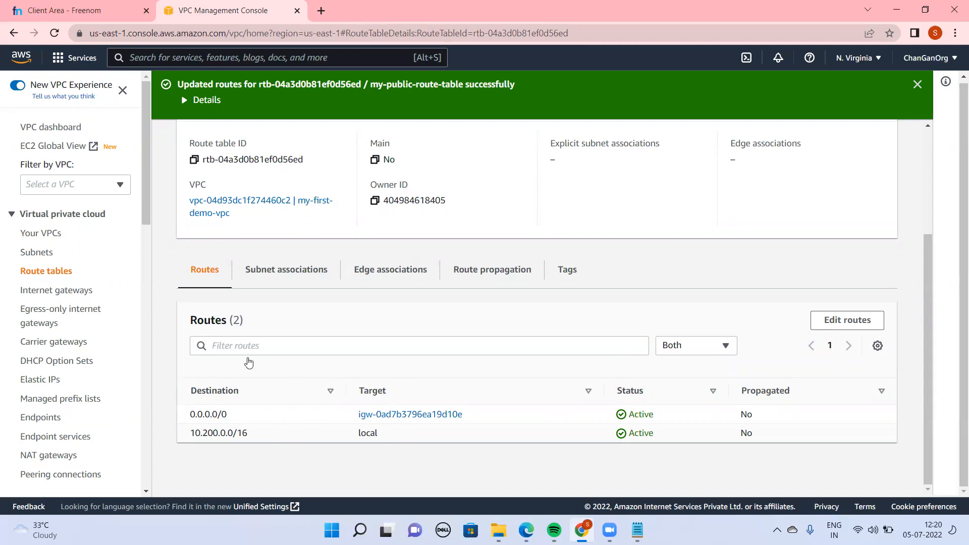
click(277, 276)
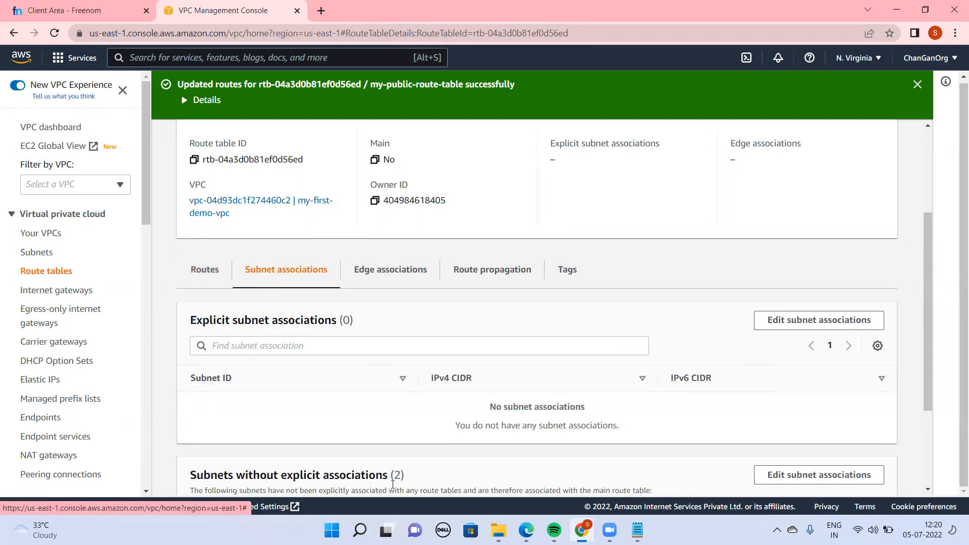
click(809, 328)
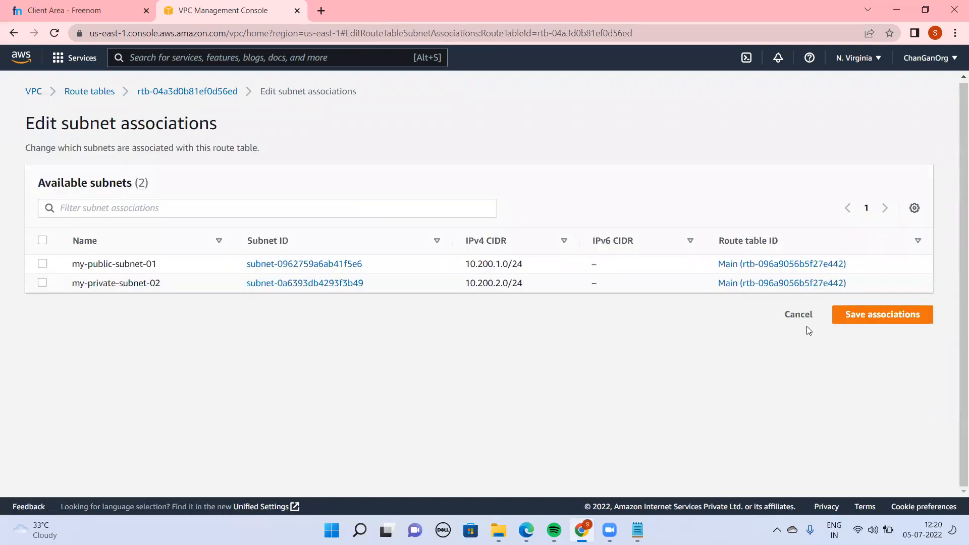
click(41, 264)
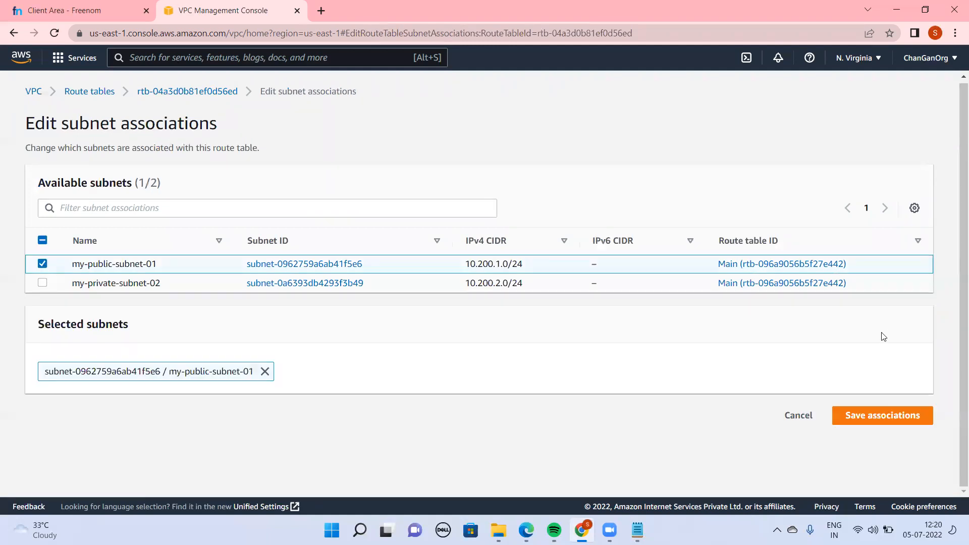
click(879, 425)
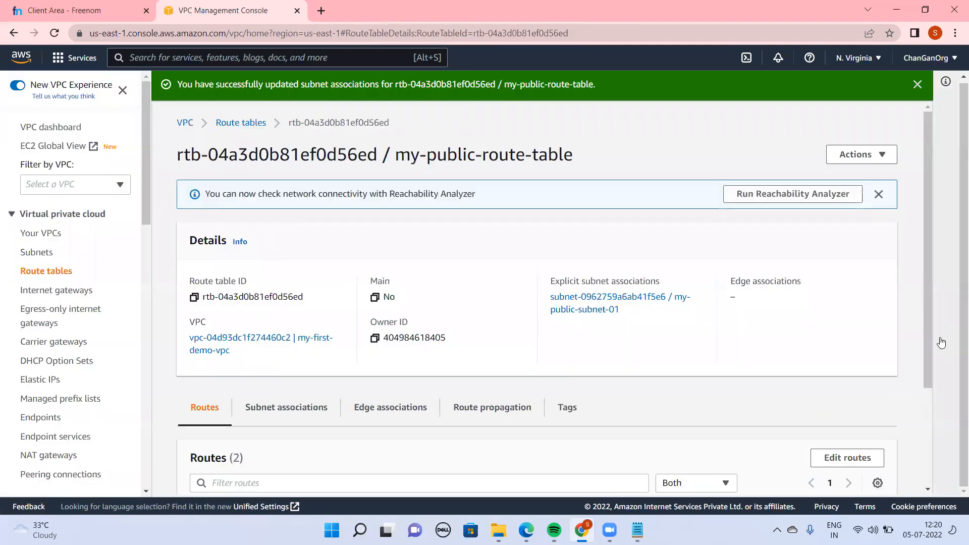
drag(932, 358, 934, 515)
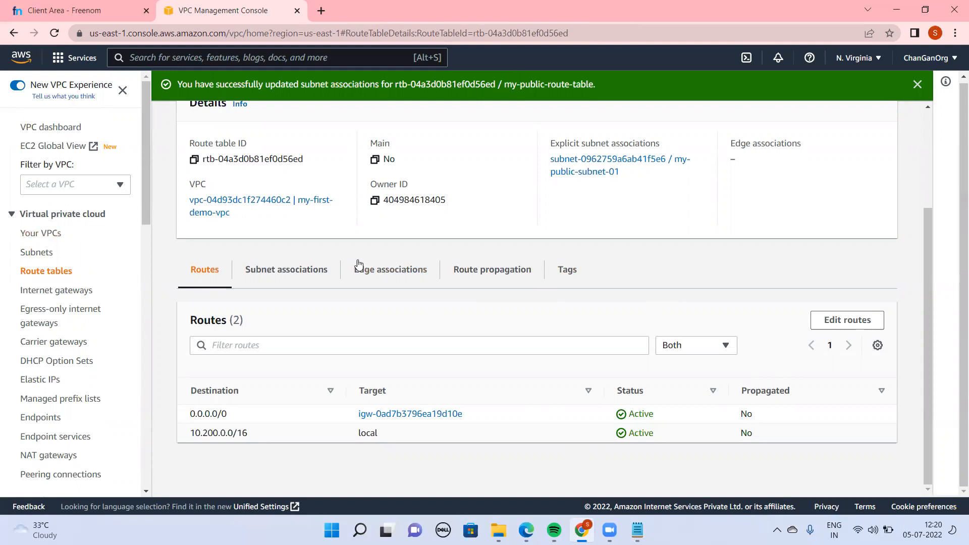
drag(929, 379, 929, 283)
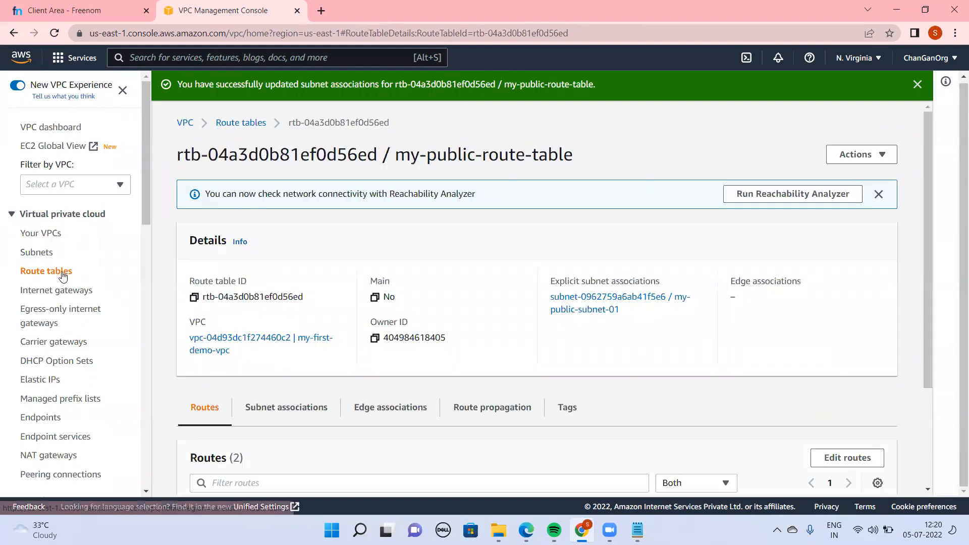
Start creating another route table from the route table list and name it my-private-route-table-02
click(245, 124)
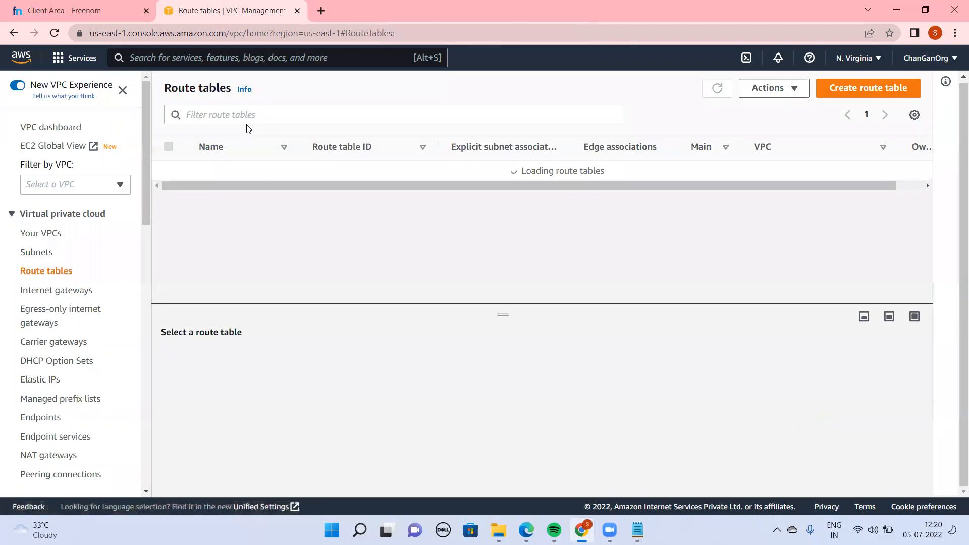
click(843, 90)
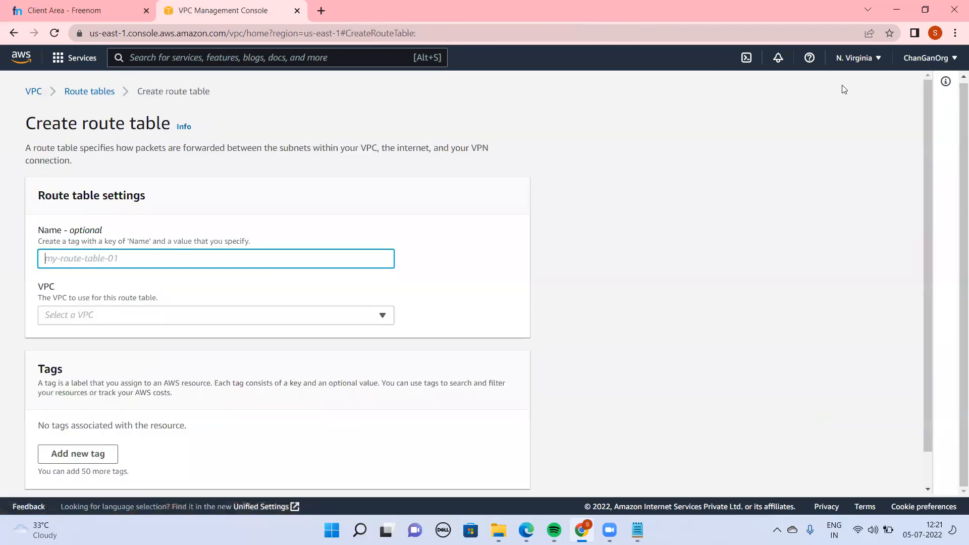
text(my)
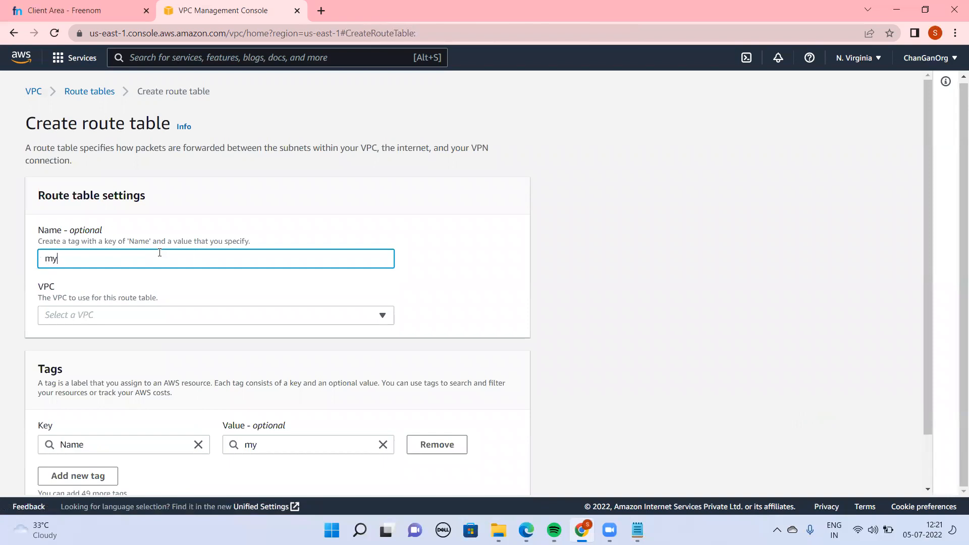
text(-private-route)
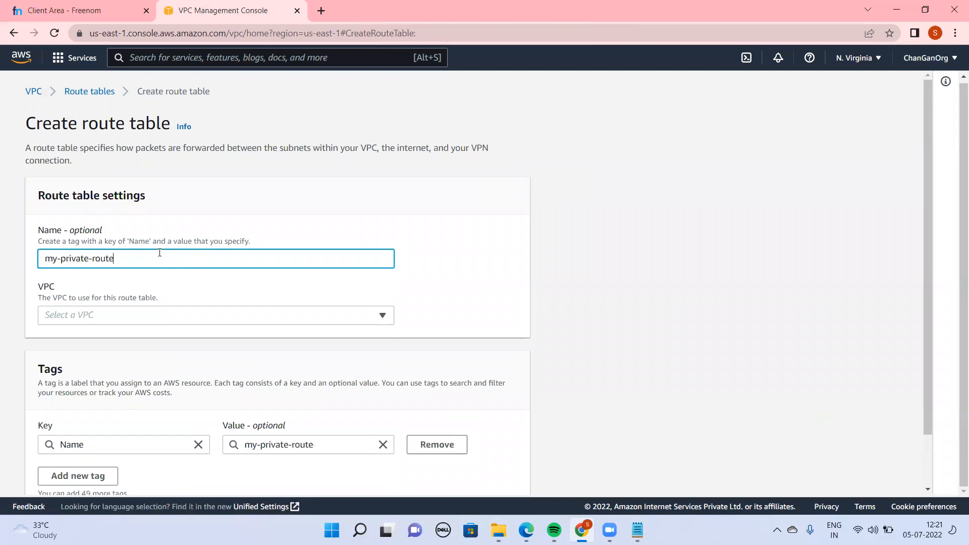
text(-table-02)
Assign the new private route table to my-first-demo-vpc and create it
click(177, 309)
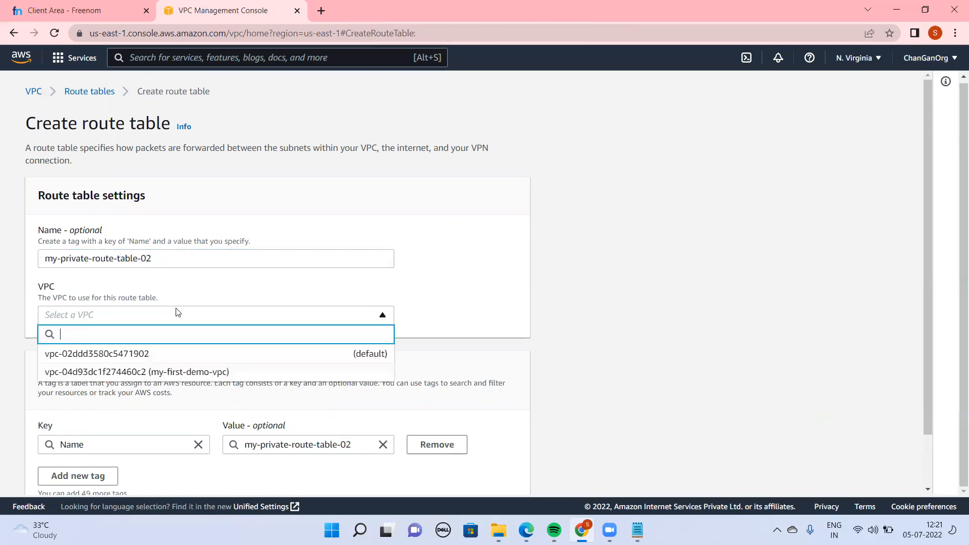
click(173, 373)
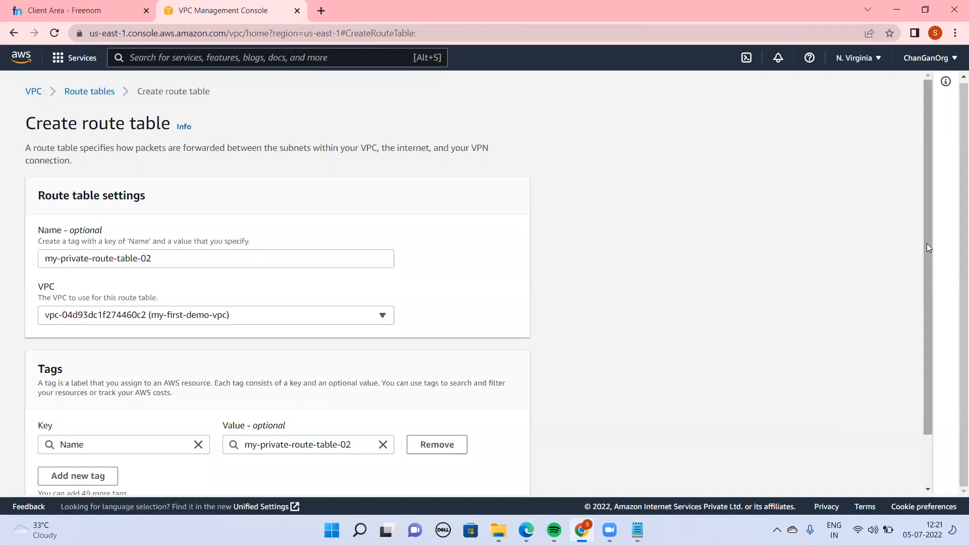
scroll(192, 368, down, 1)
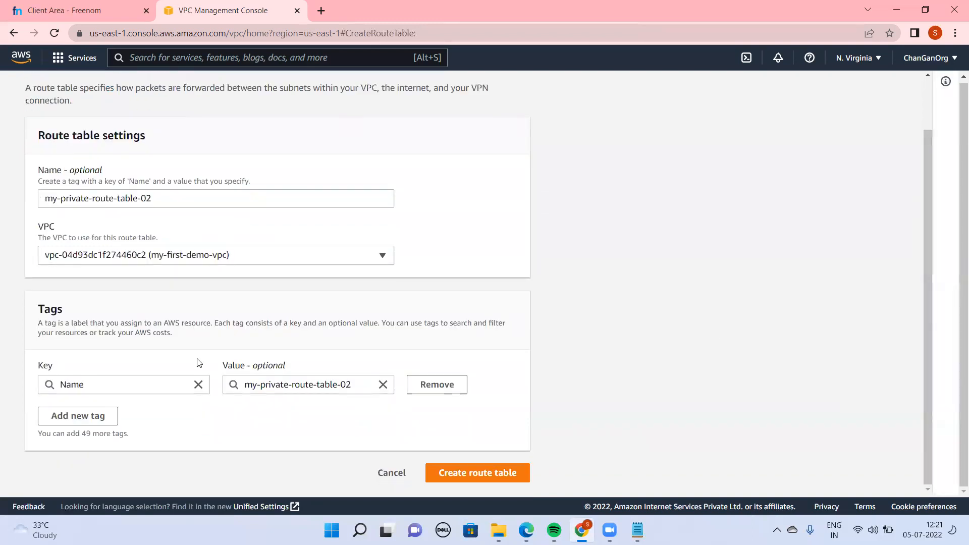
click(517, 480)
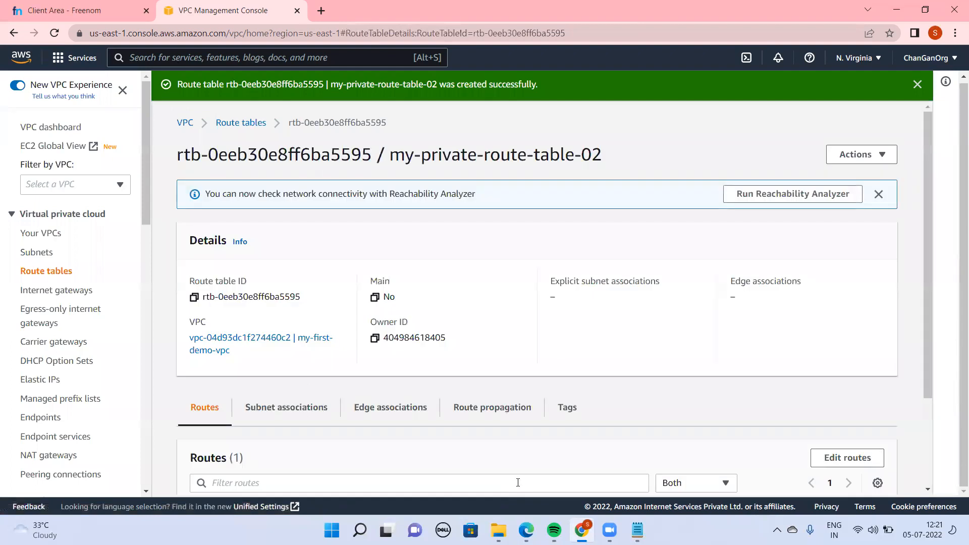
Associate my-private-subnet-02 with my-private-route-table-02 and save the association
drag(929, 366, 954, 499)
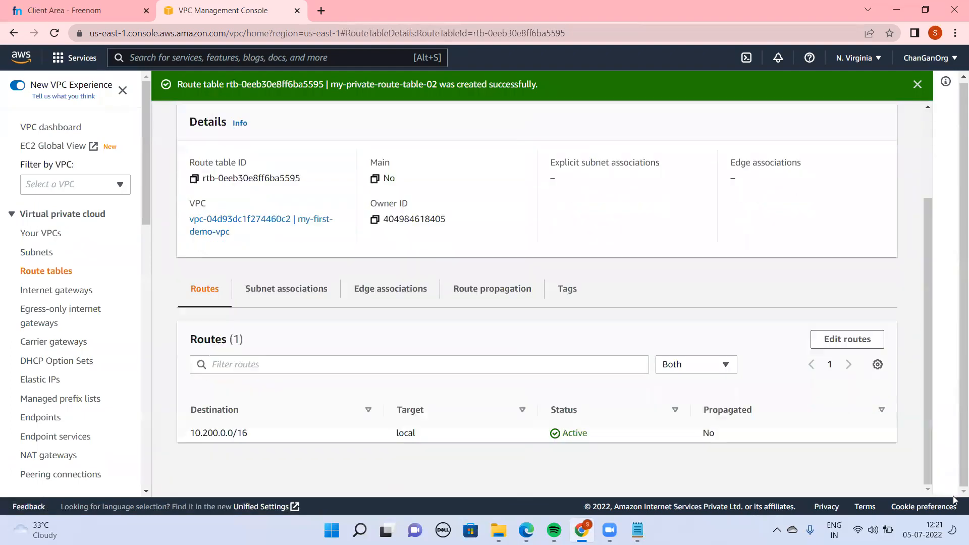
click(301, 292)
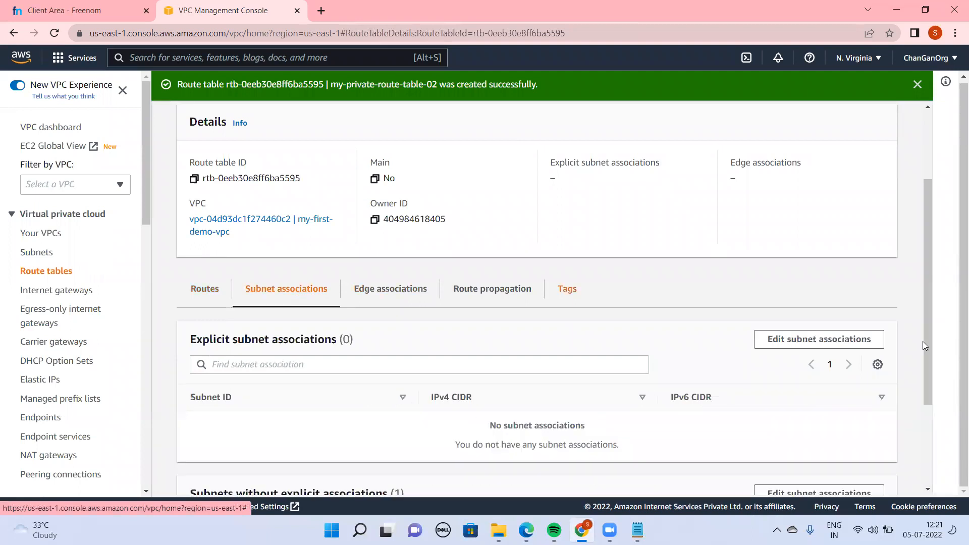
drag(922, 342, 924, 363)
click(837, 337)
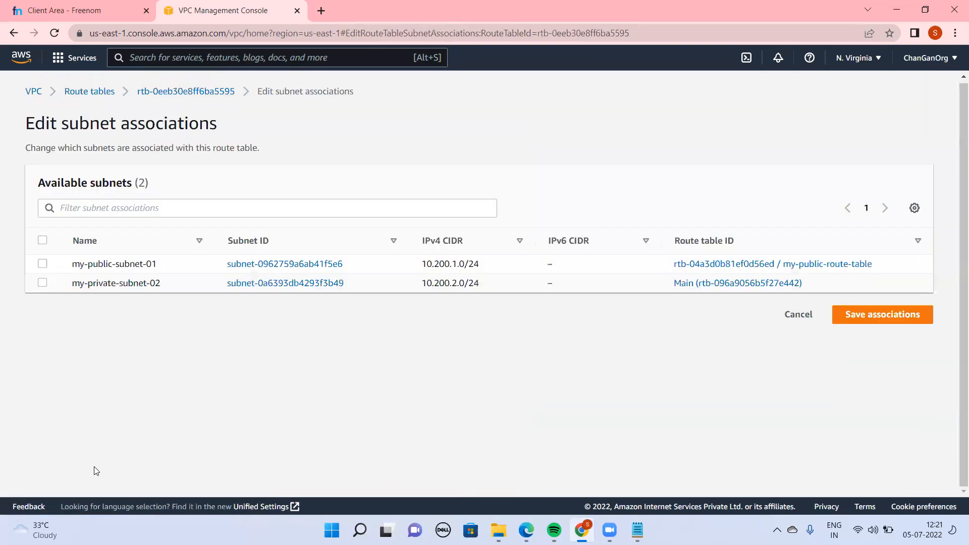
click(43, 283)
click(895, 415)
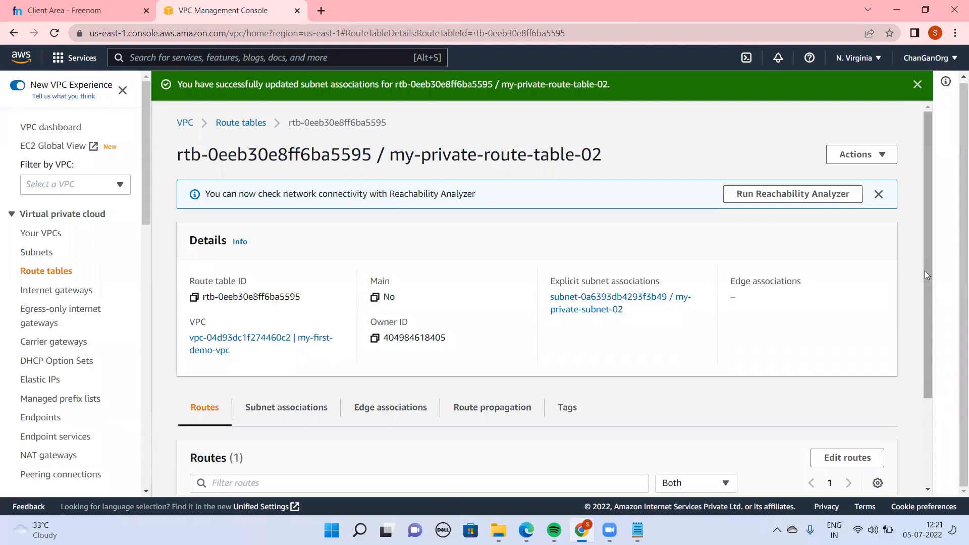
Switch to the Notepad setup outline, review its VPC, internet gateway, subnet and route table items, and return to the AWS console
mouse_move(637, 530)
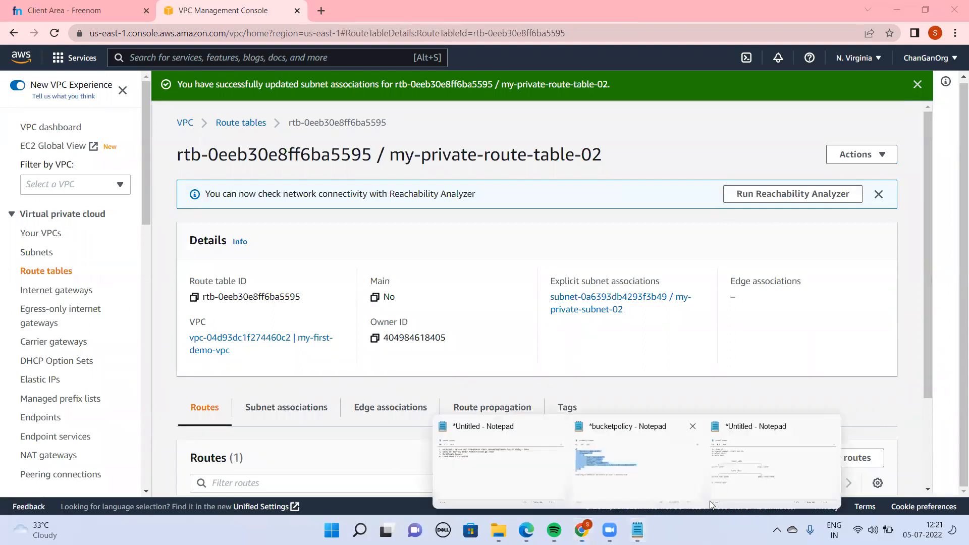
click(787, 474)
click(173, 206)
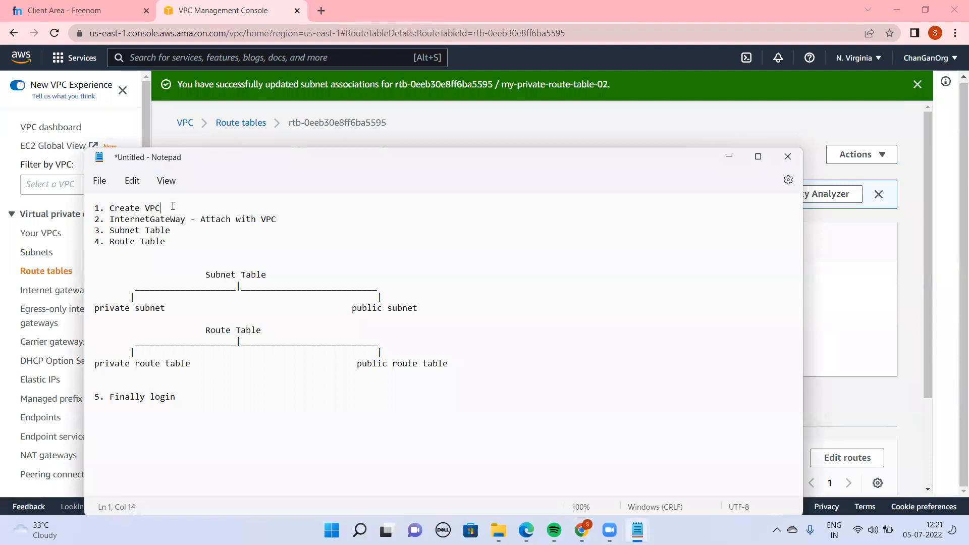
drag(110, 219, 178, 215)
click(292, 228)
triple_click(292, 227)
click(271, 217)
drag(174, 231, 112, 230)
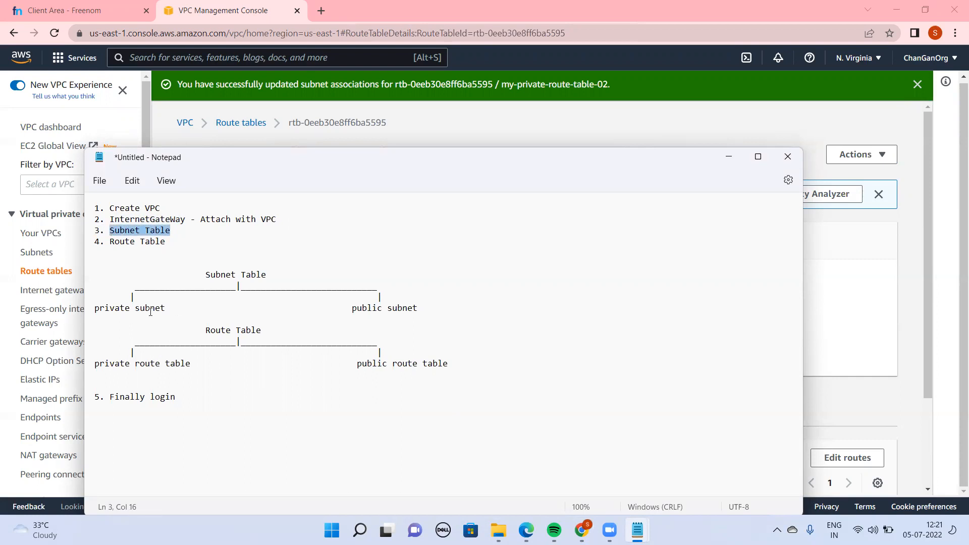
click(134, 314)
click(389, 311)
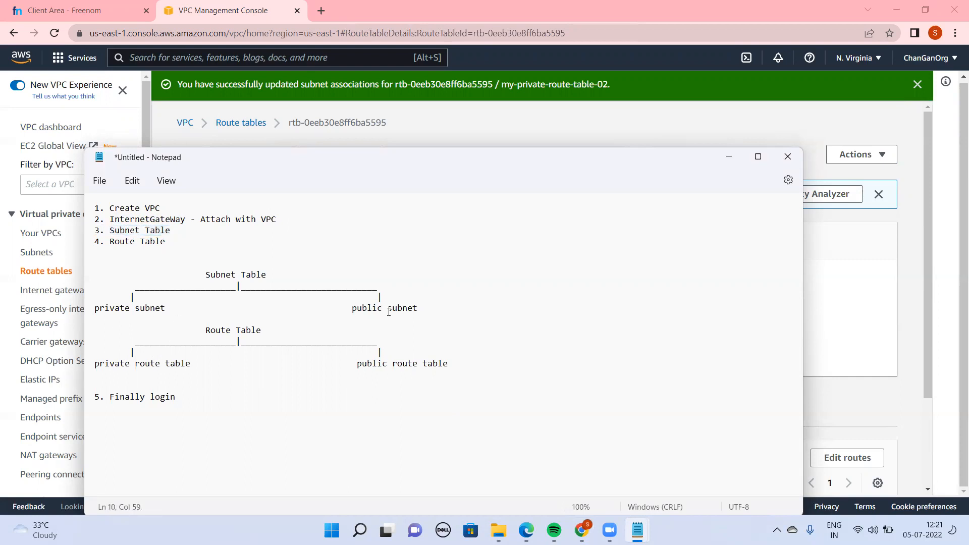
drag(177, 240, 127, 243)
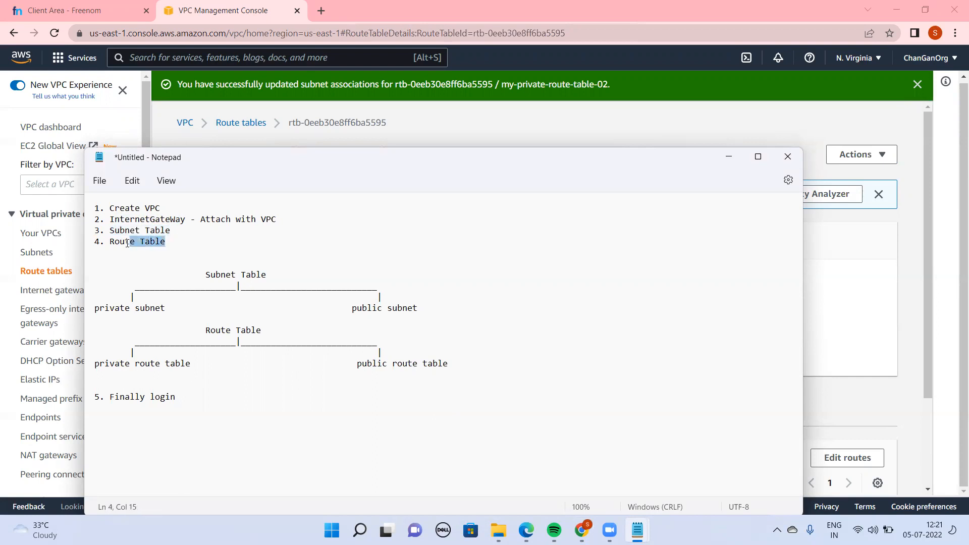
click(175, 359)
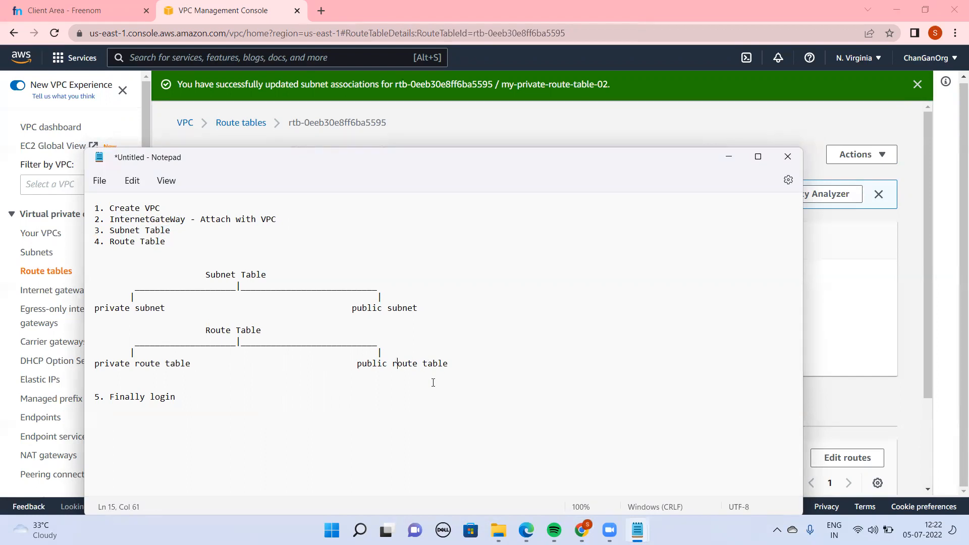
double_click(384, 303)
click(130, 373)
double_click(120, 309)
click(728, 157)
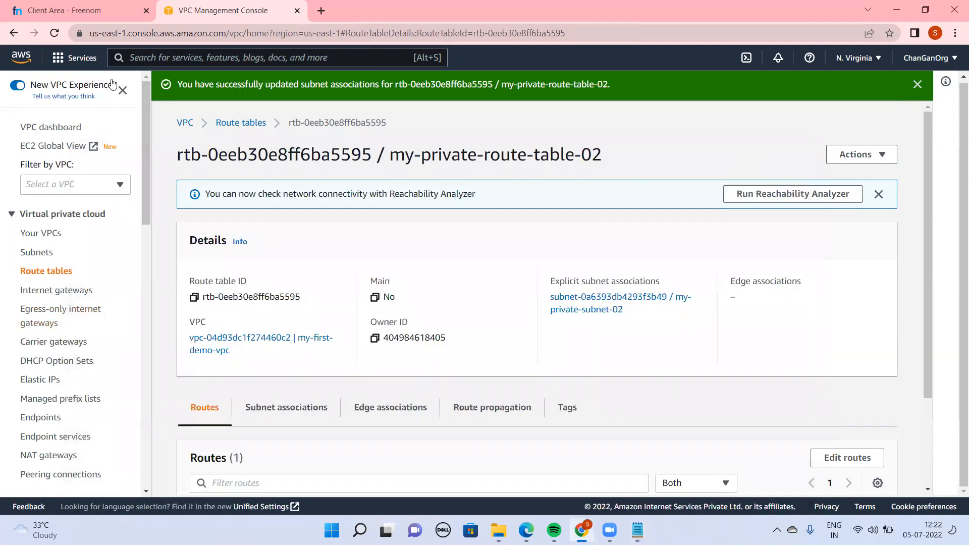
Open the EC2 service from the console search and start launching a new instance
key(alt+s)
text(Ec2)
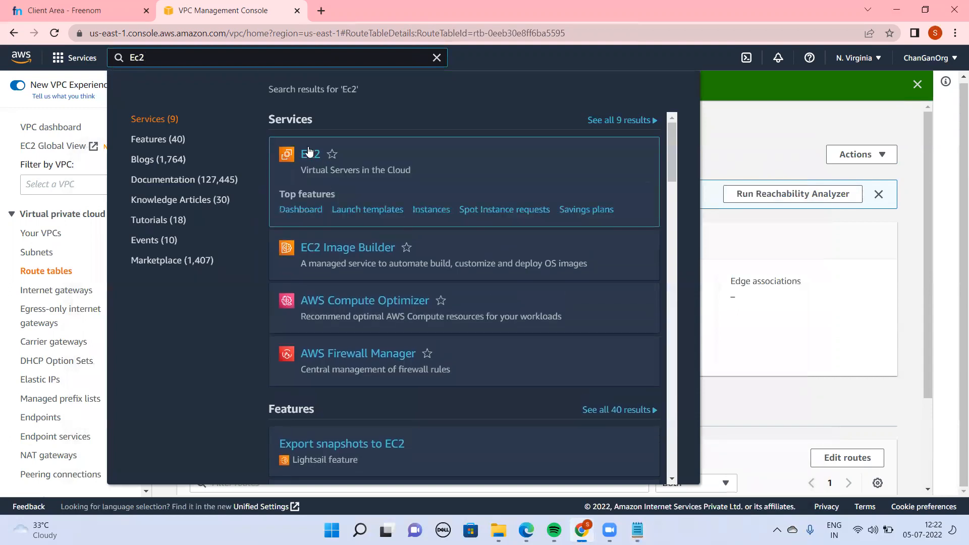
click(310, 161)
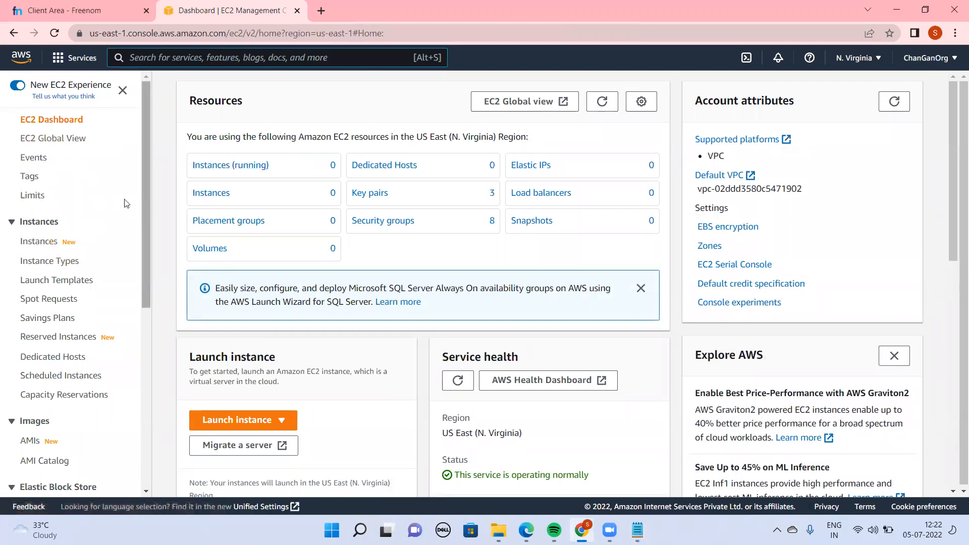
click(247, 422)
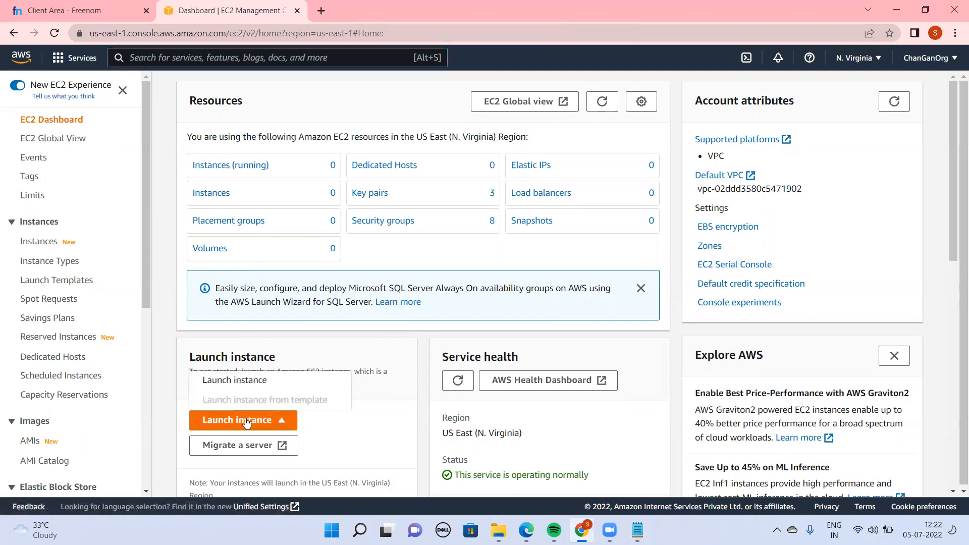
click(244, 379)
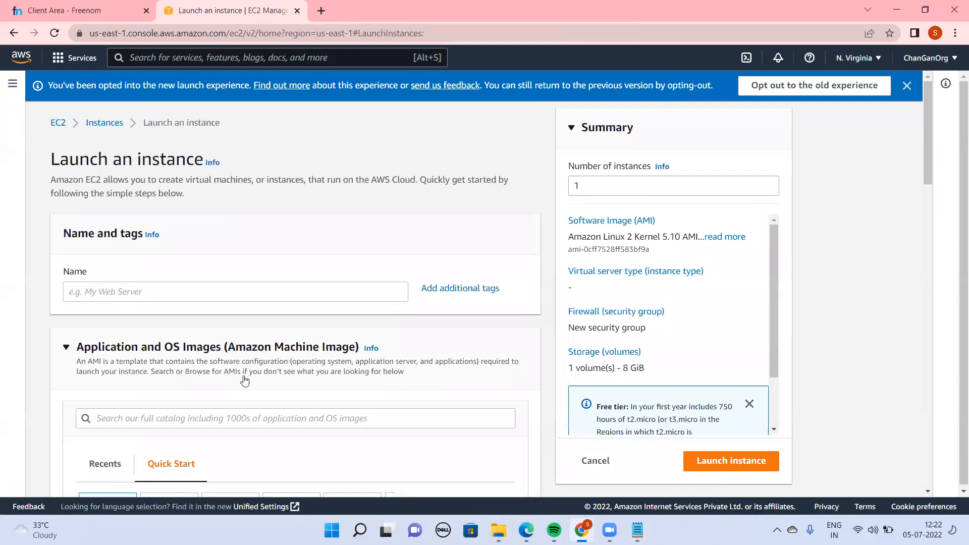
Name the instance usingpublicsubnet and choose vpcpublickey as its login key pair
click(126, 294)
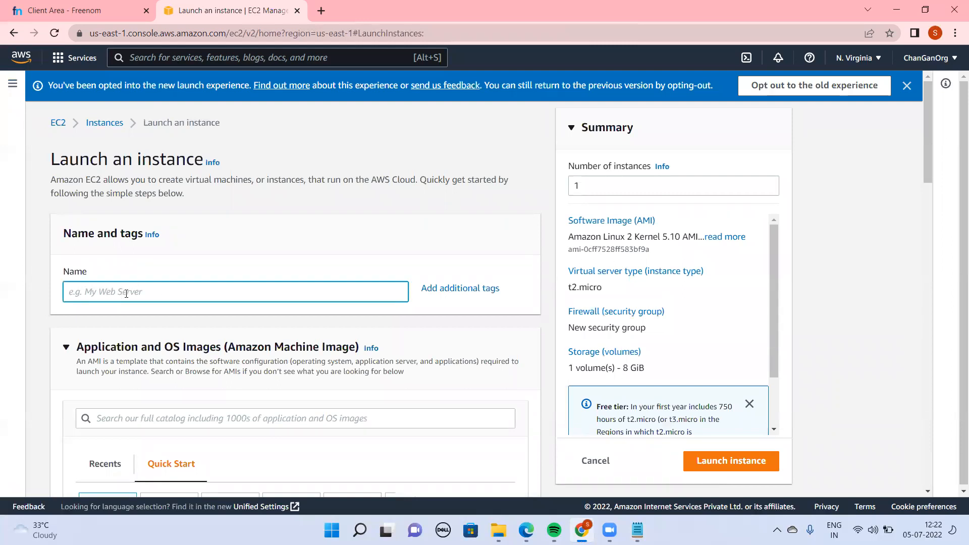
text(usingpublicsubnet)
drag(928, 158, 954, 245)
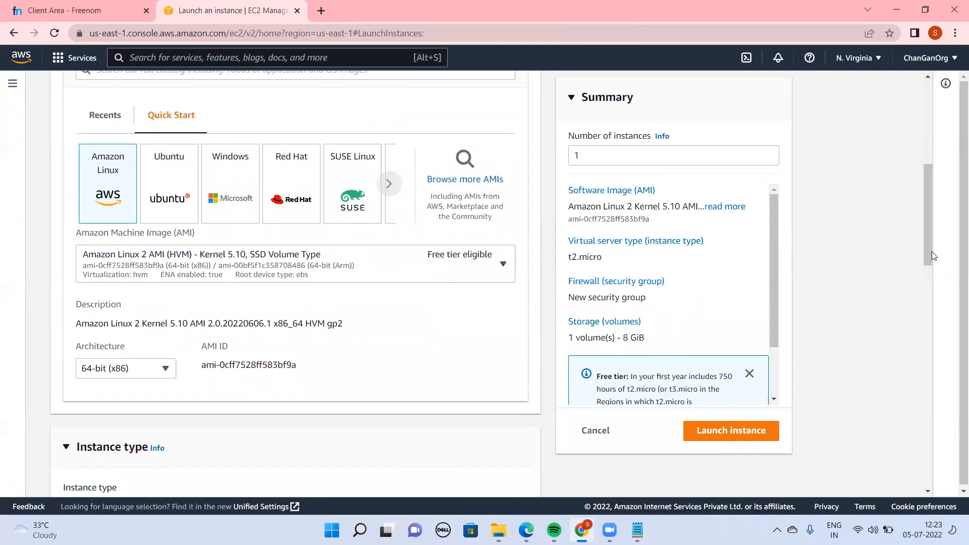
drag(932, 252, 951, 334)
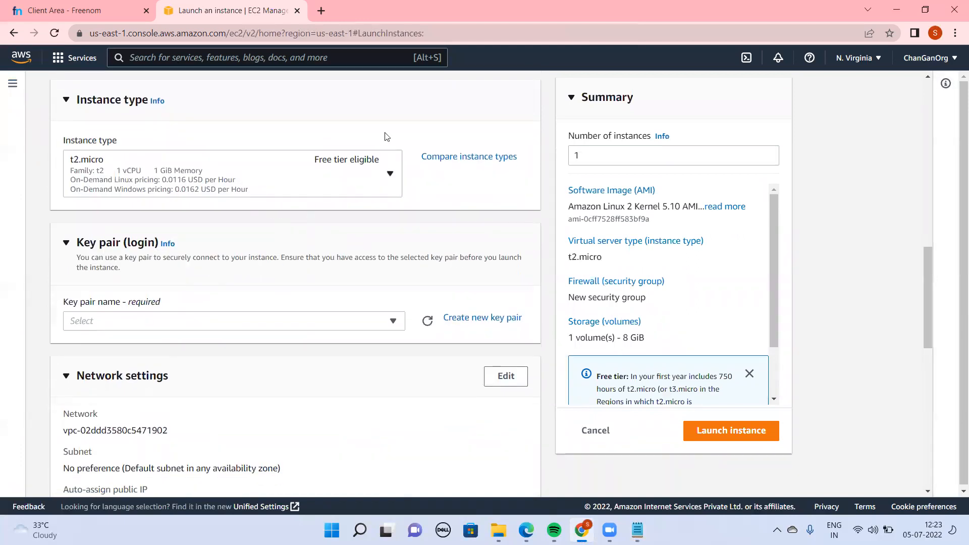
click(390, 324)
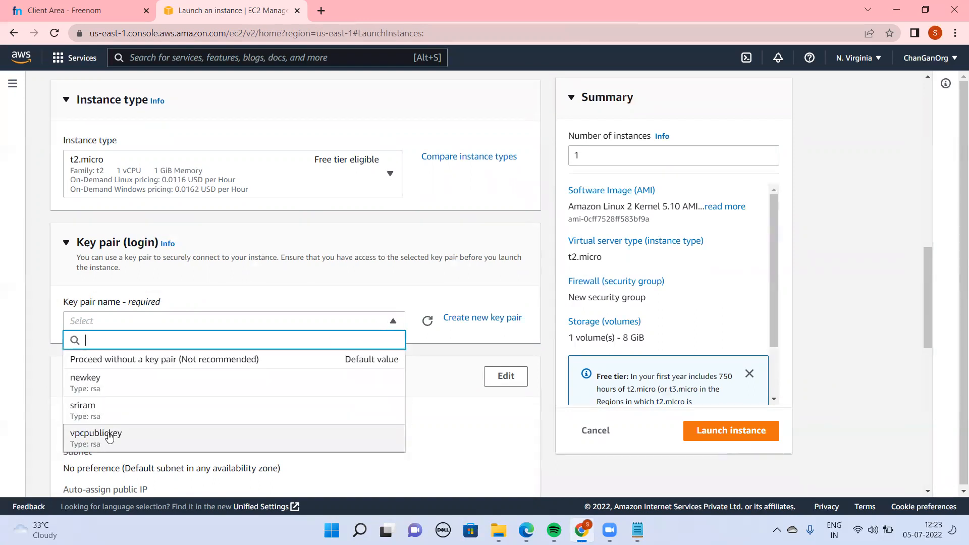
click(109, 437)
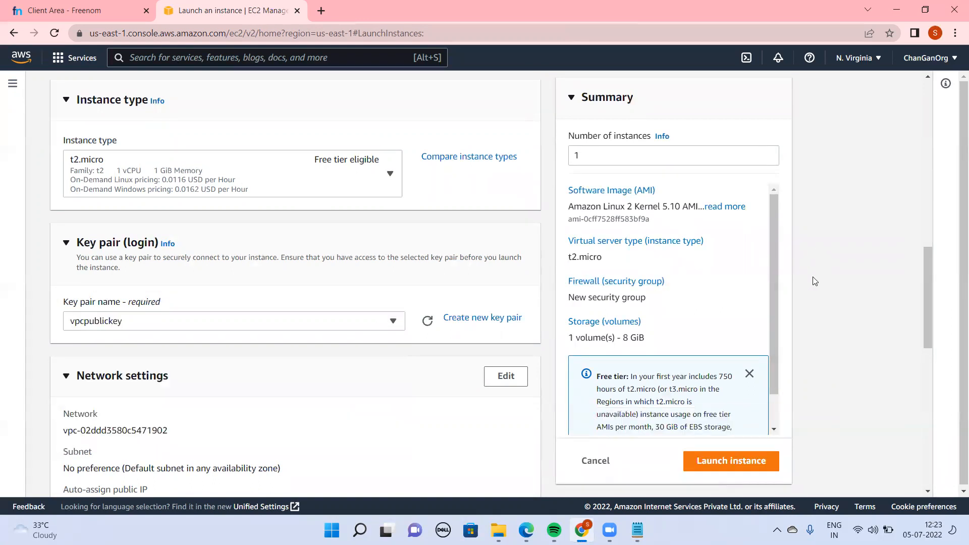
Edit the instance's network settings to use my-first-demo-vpc and my-public-subnet-01
drag(926, 326, 944, 387)
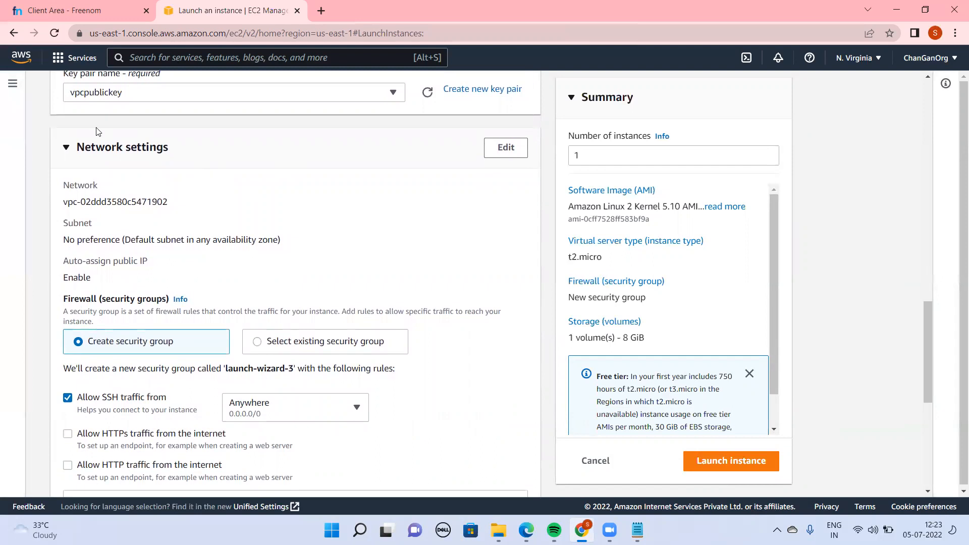
double_click(123, 202)
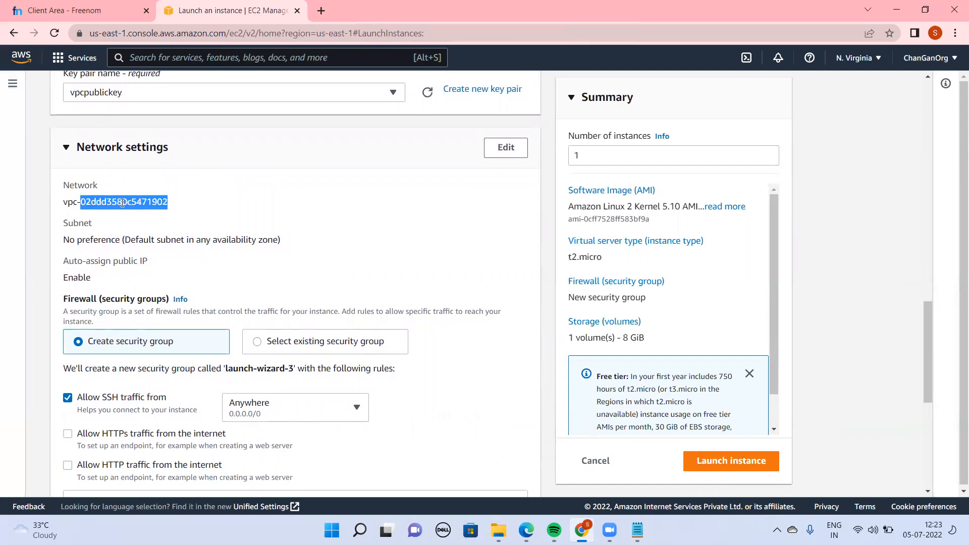
click(505, 146)
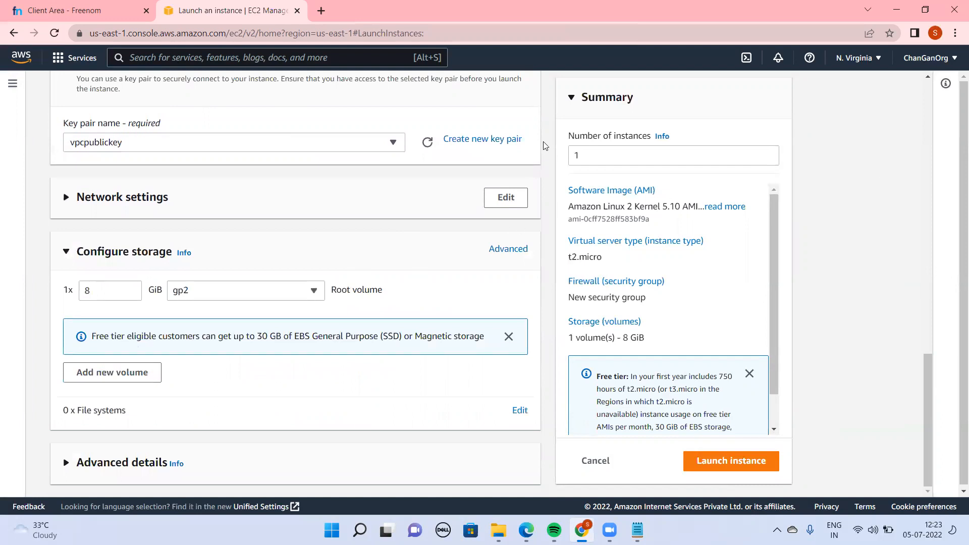
click(514, 203)
click(67, 207)
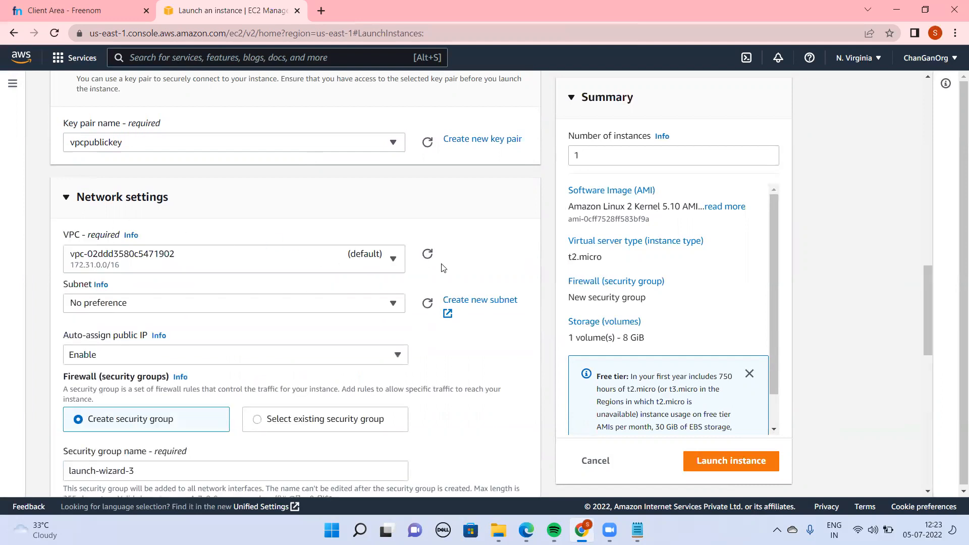
click(169, 259)
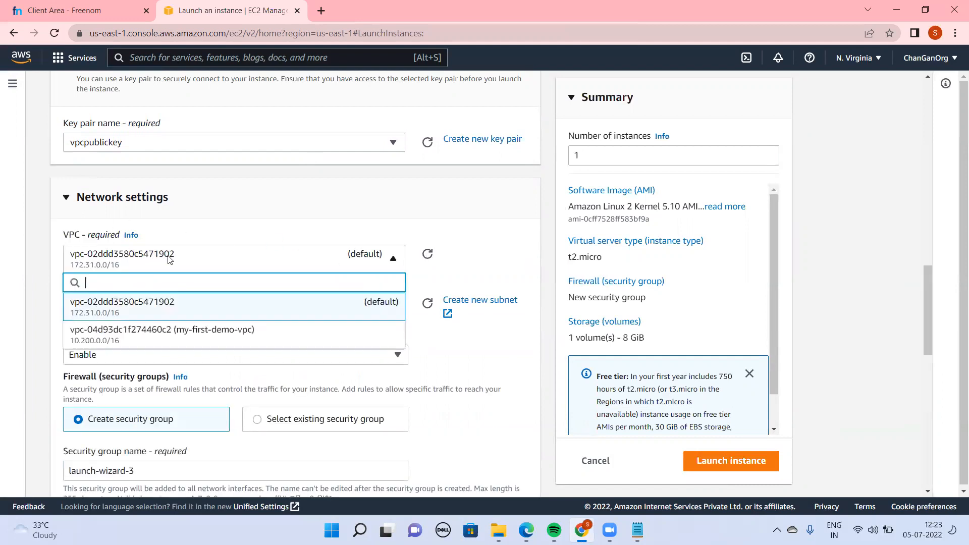
click(176, 335)
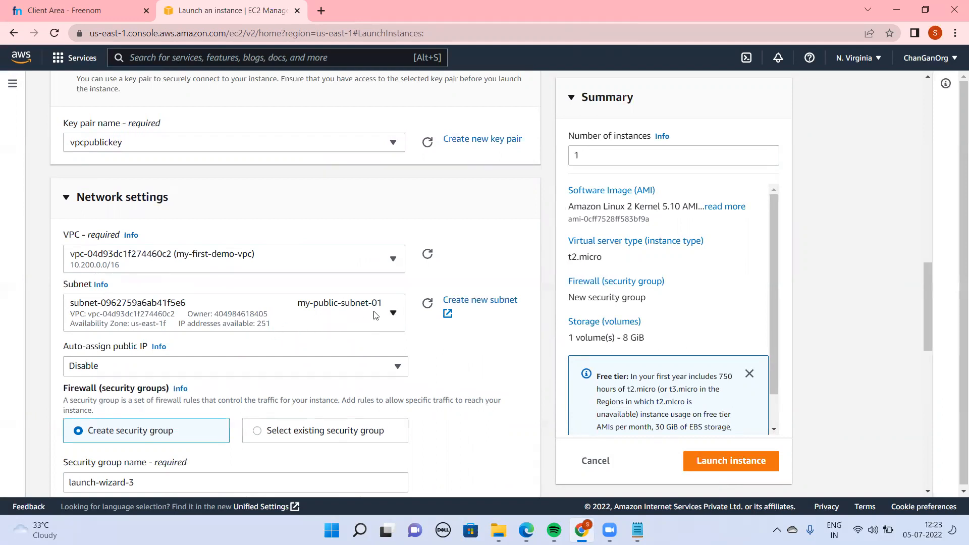
click(301, 317)
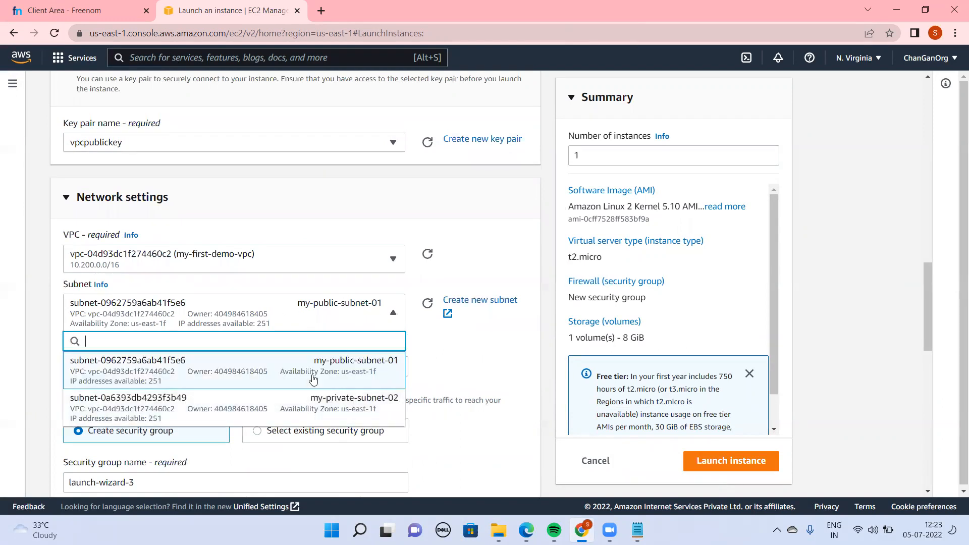
click(244, 376)
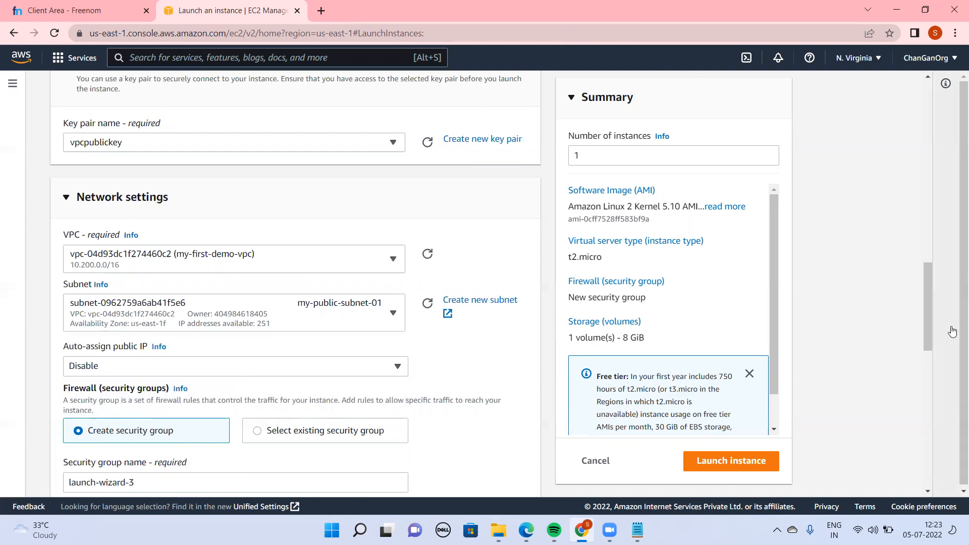
Enable auto-assignment of a public IP for the public subnet instance and launch it
drag(929, 324, 911, 170)
drag(910, 174, 955, 347)
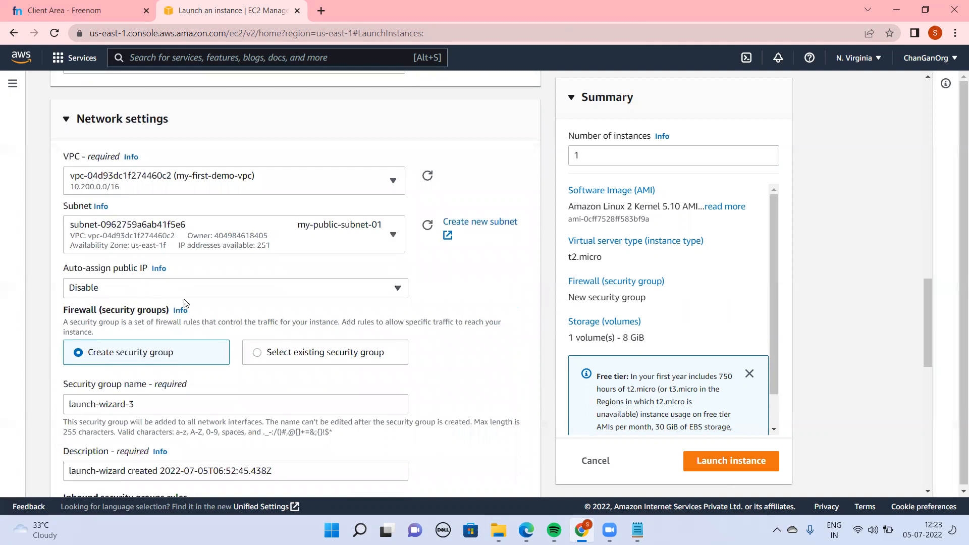
click(205, 293)
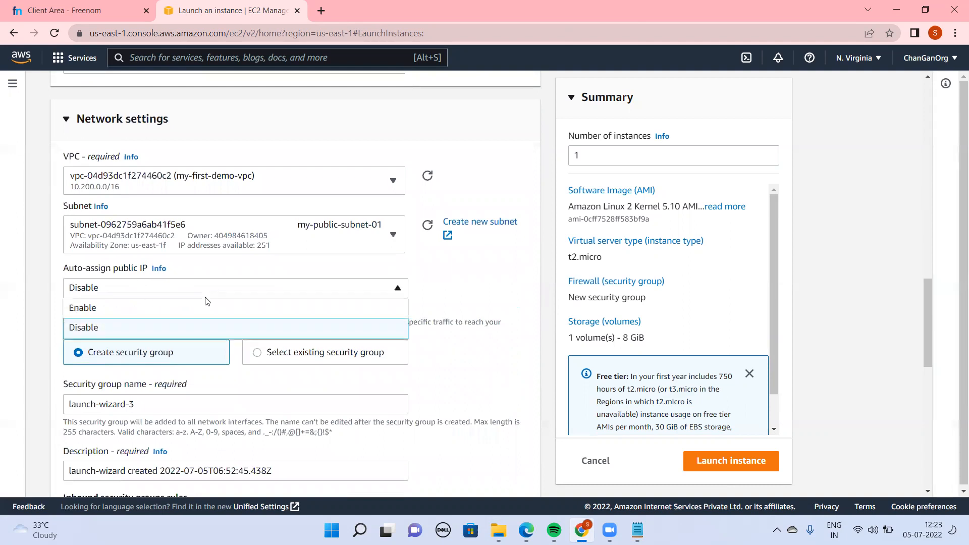
click(140, 313)
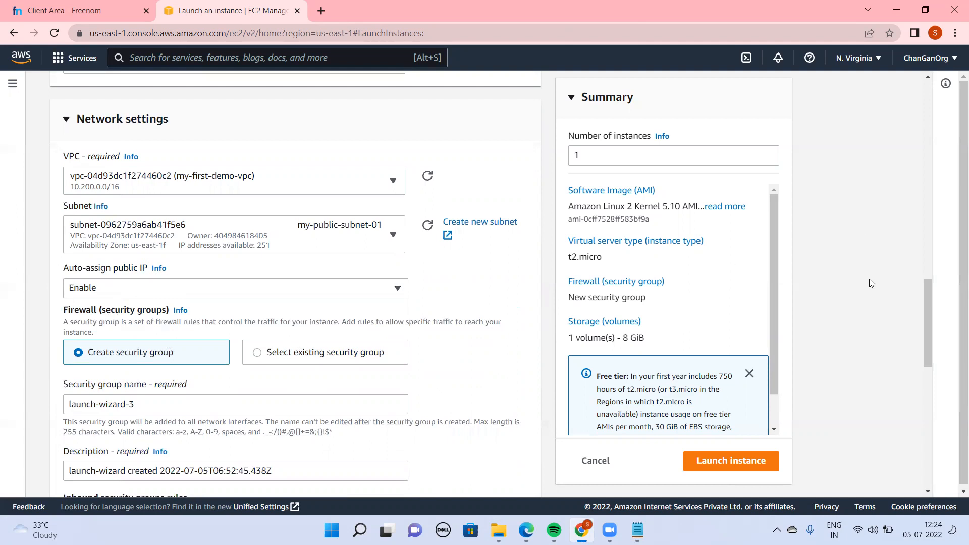
drag(928, 346, 955, 490)
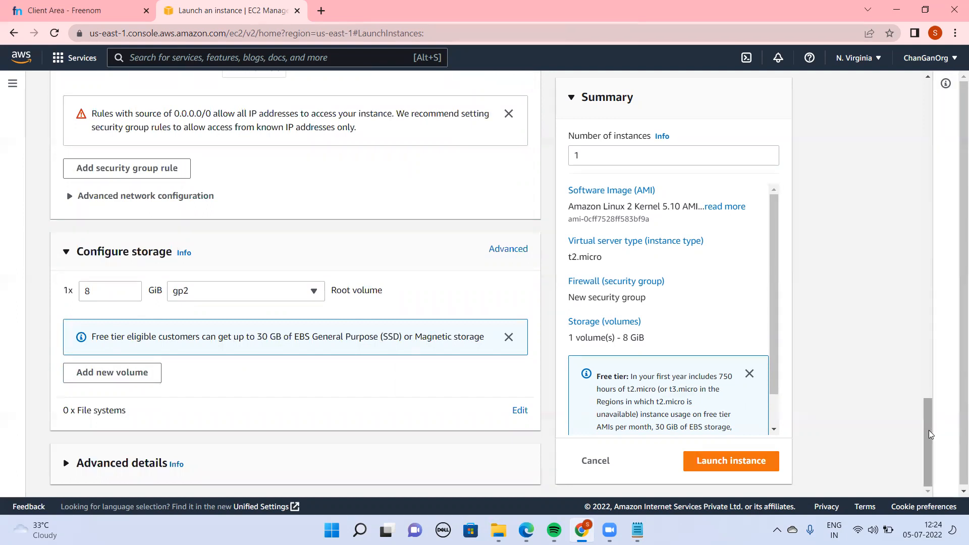
click(762, 464)
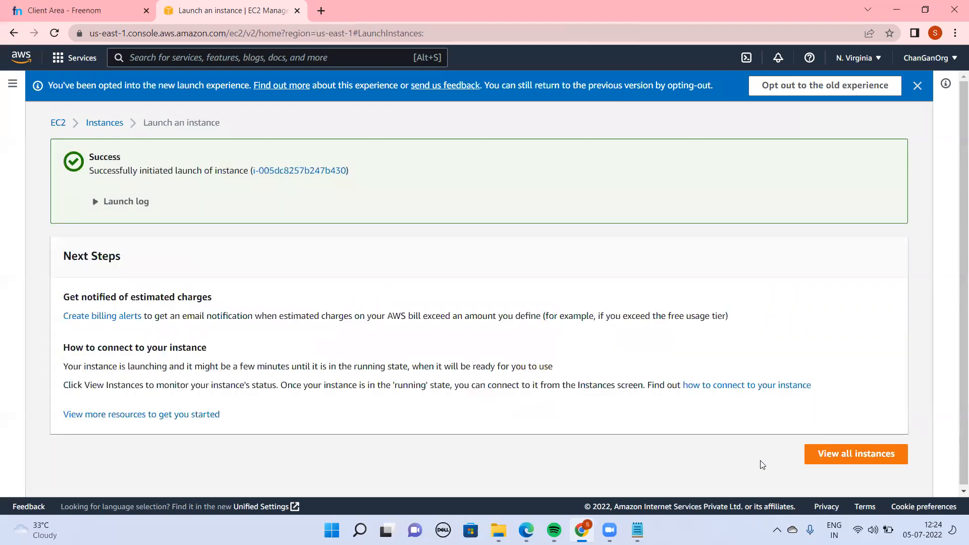
Start launching another instance from the refreshed instance list and name it usingprivatesubnet
click(875, 457)
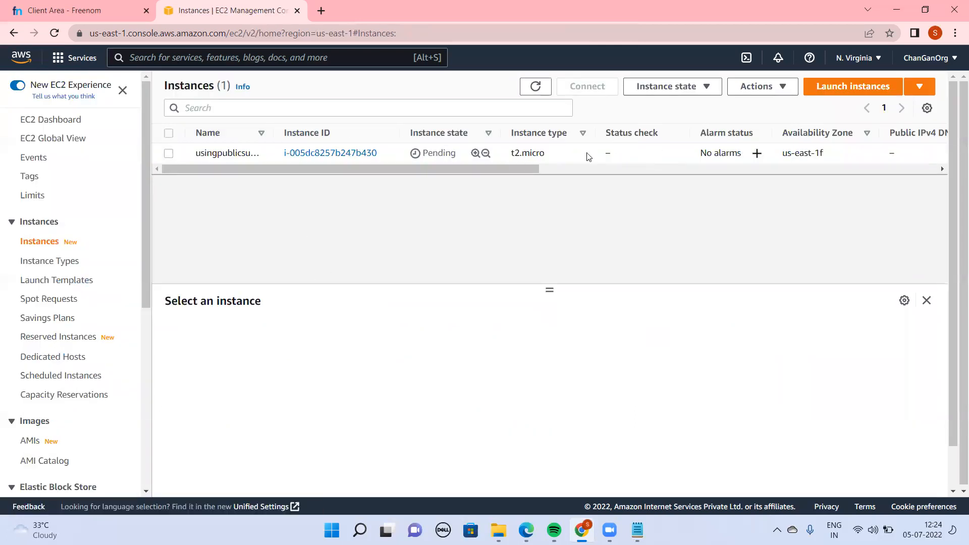
click(542, 88)
click(835, 90)
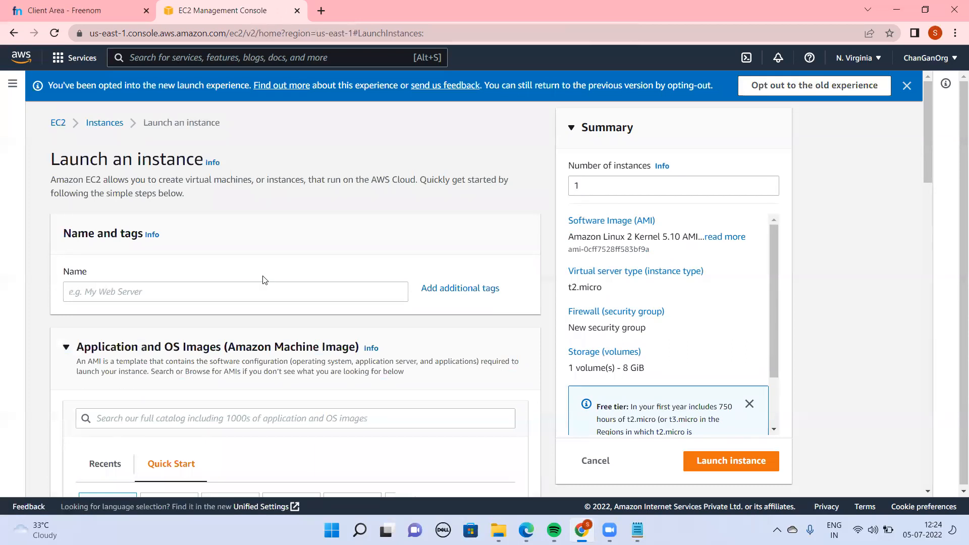
click(245, 294)
text(usingprivatesubnet)
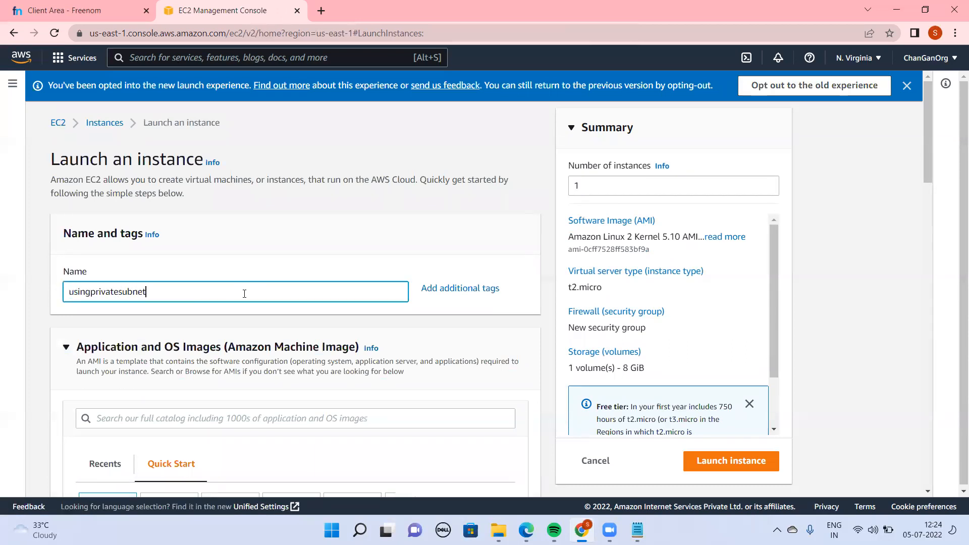
Edit the second instance's network settings to use my-first-demo-vpc and my-private-subnet-02
drag(929, 166, 956, 391)
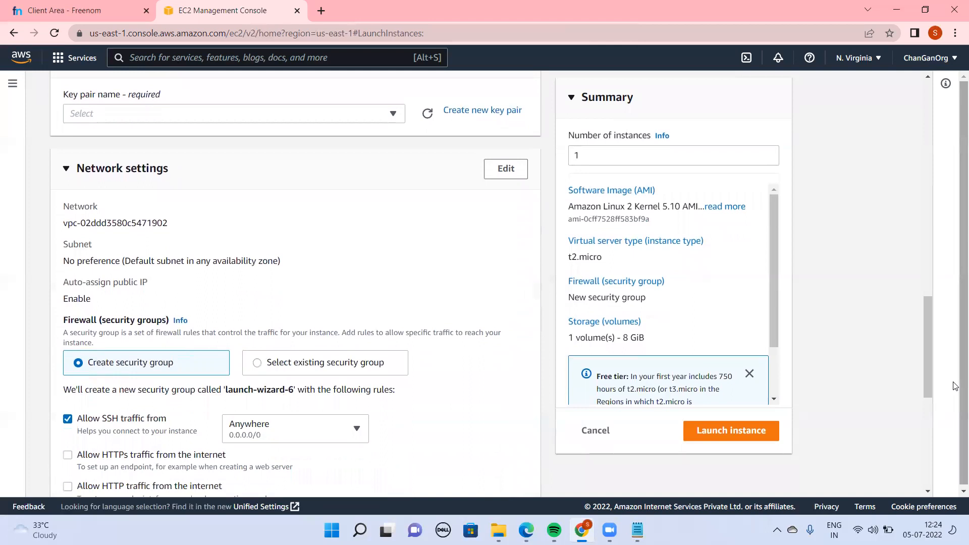
click(506, 169)
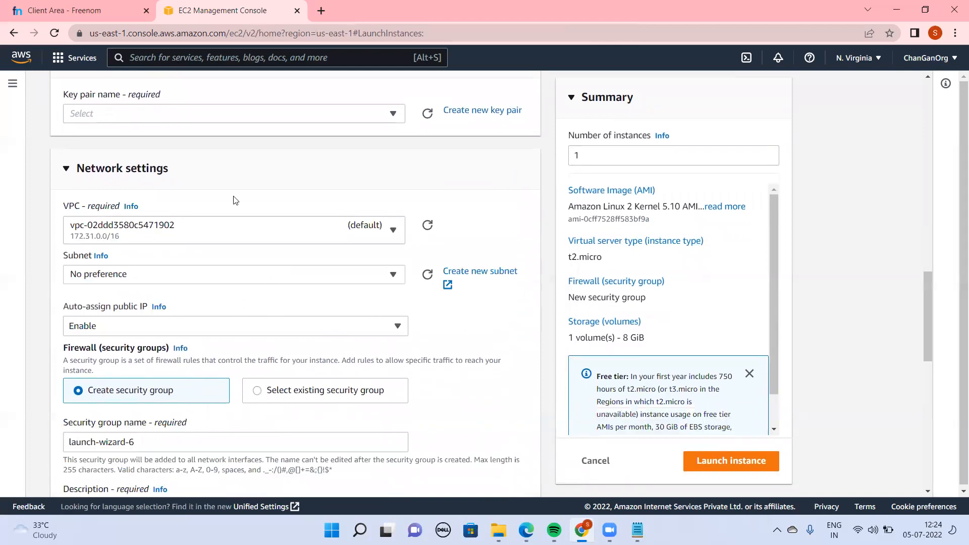
click(217, 244)
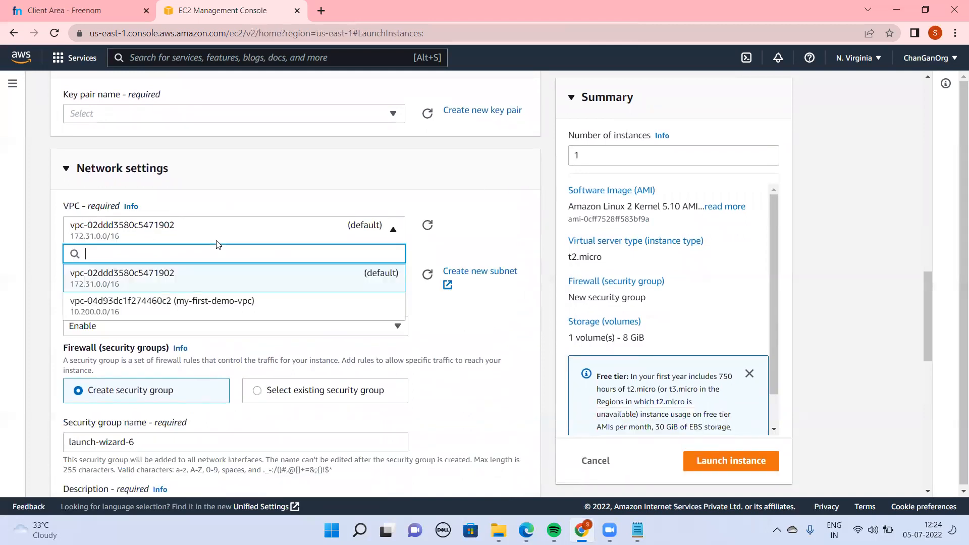
click(216, 309)
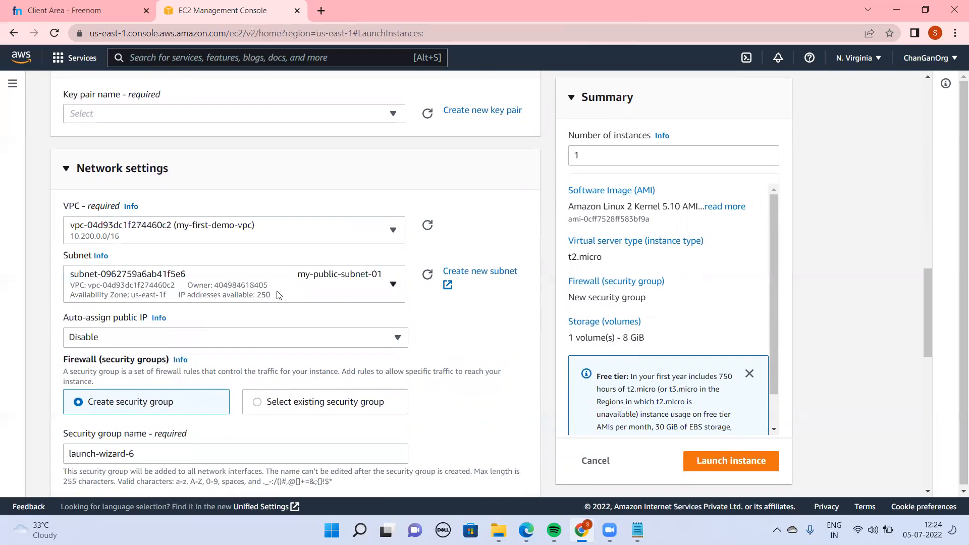
click(328, 291)
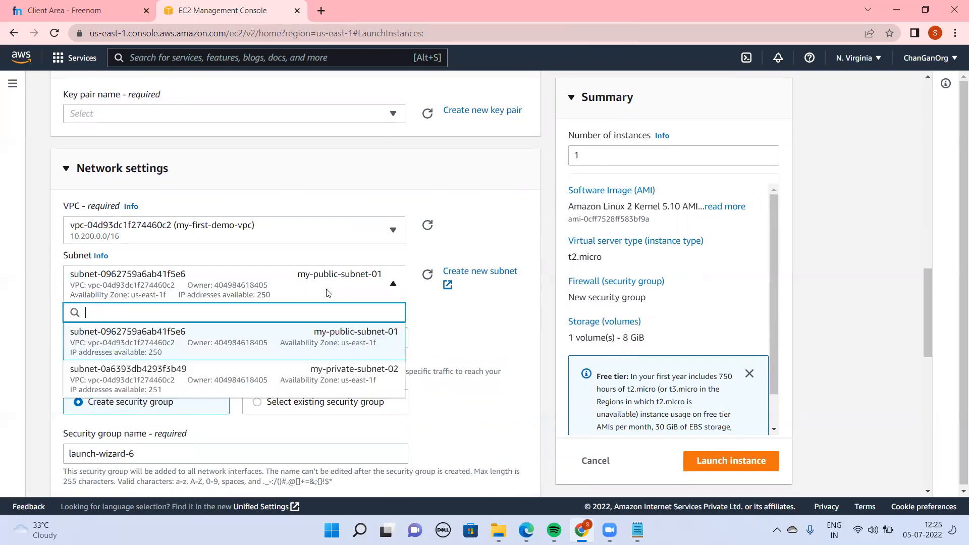
click(253, 383)
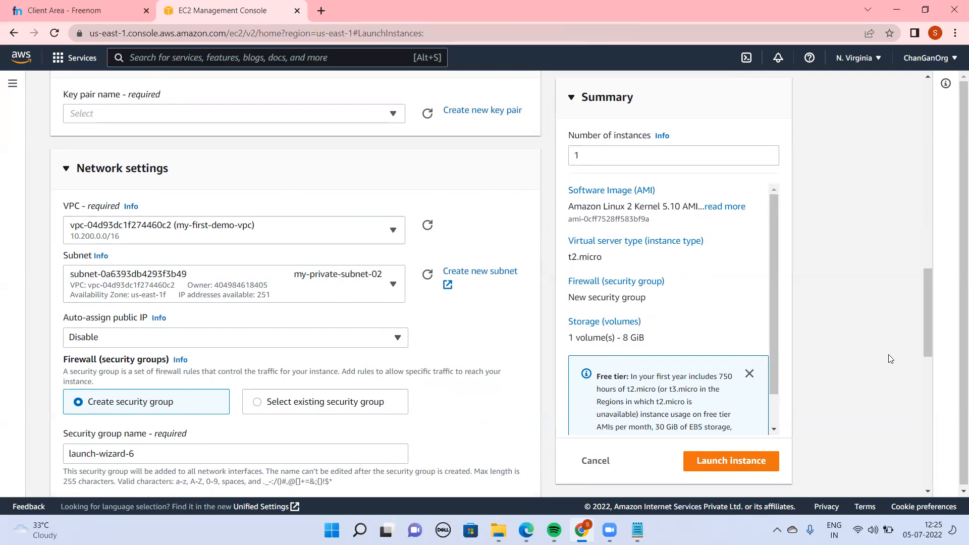
Try to launch the private subnet instance and choose vpcpublickey as its required key pair
drag(929, 343, 954, 507)
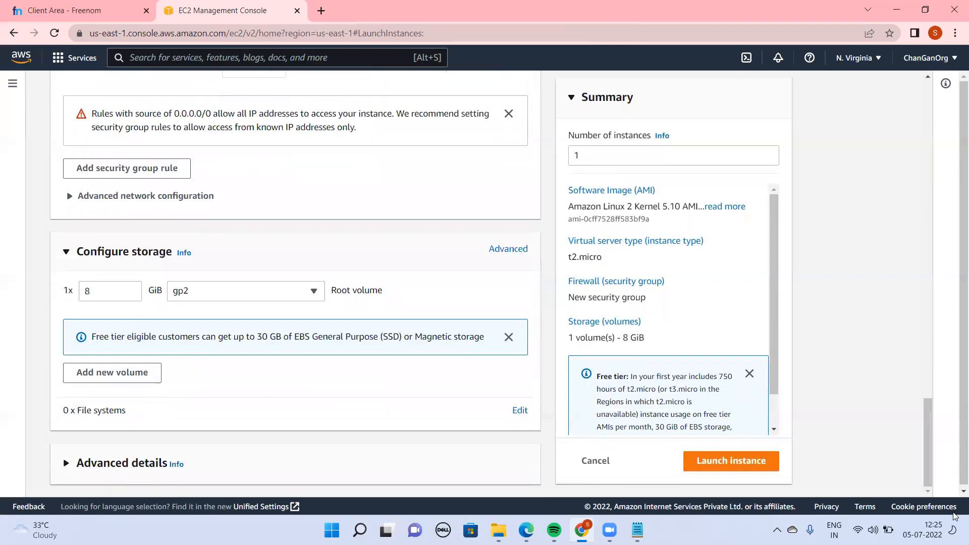
click(737, 468)
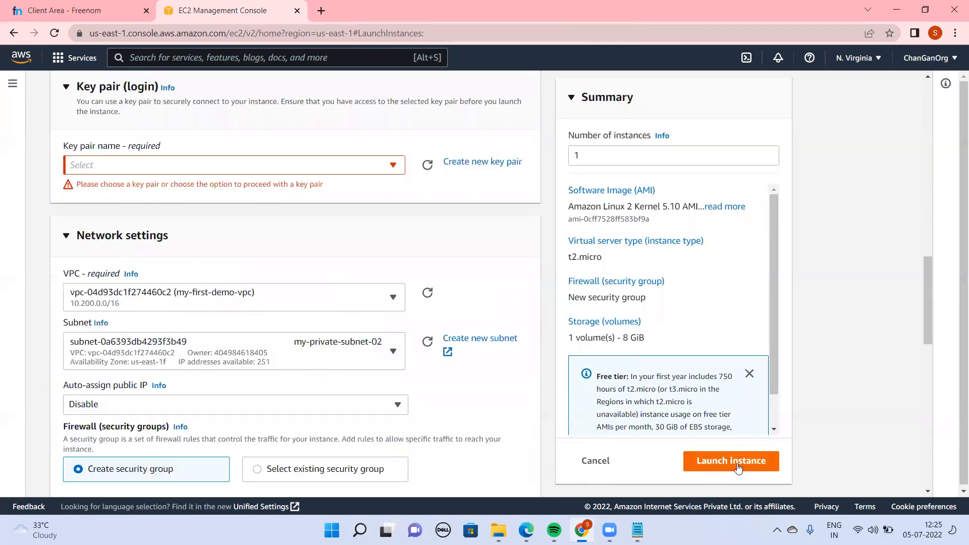
click(174, 167)
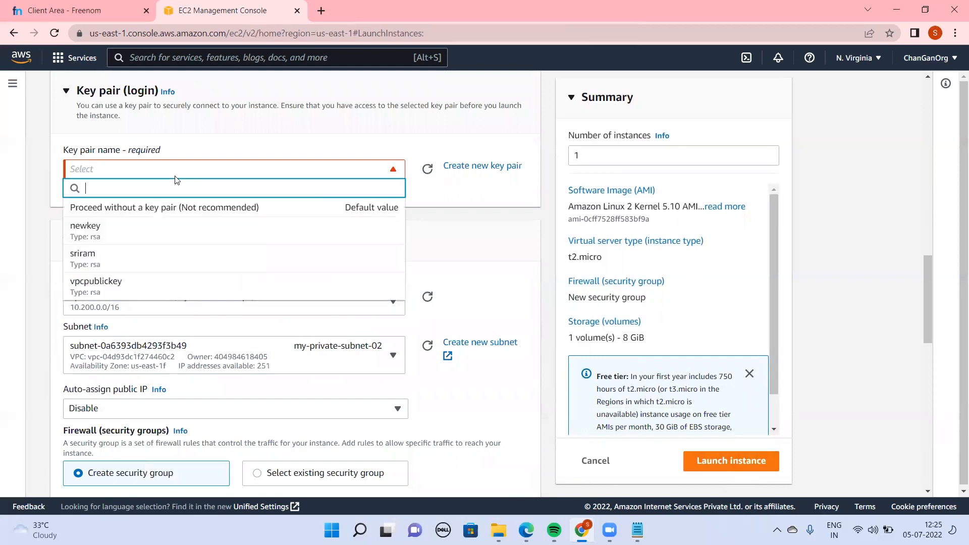
click(92, 282)
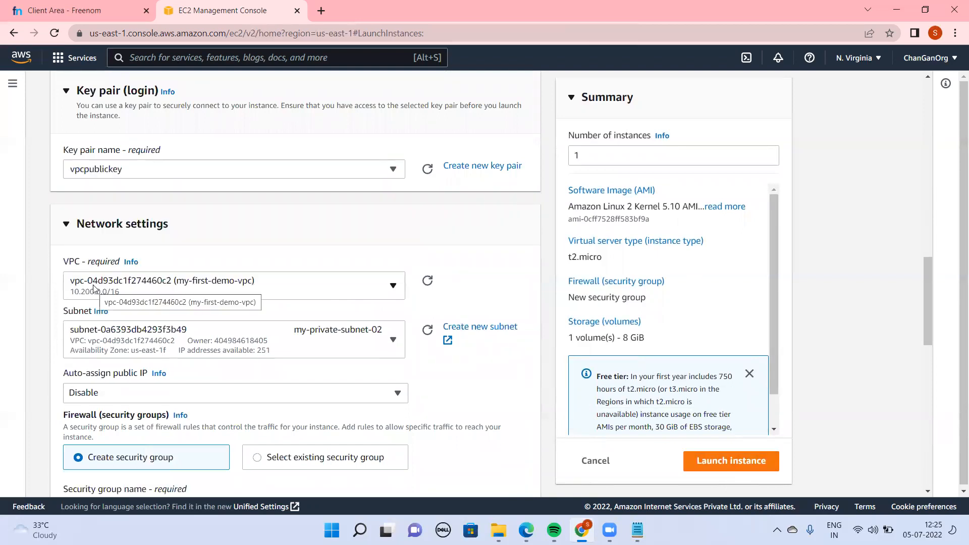
Launch the private subnet instance and return to the refreshed list of instances
scroll(931, 333, down, 7)
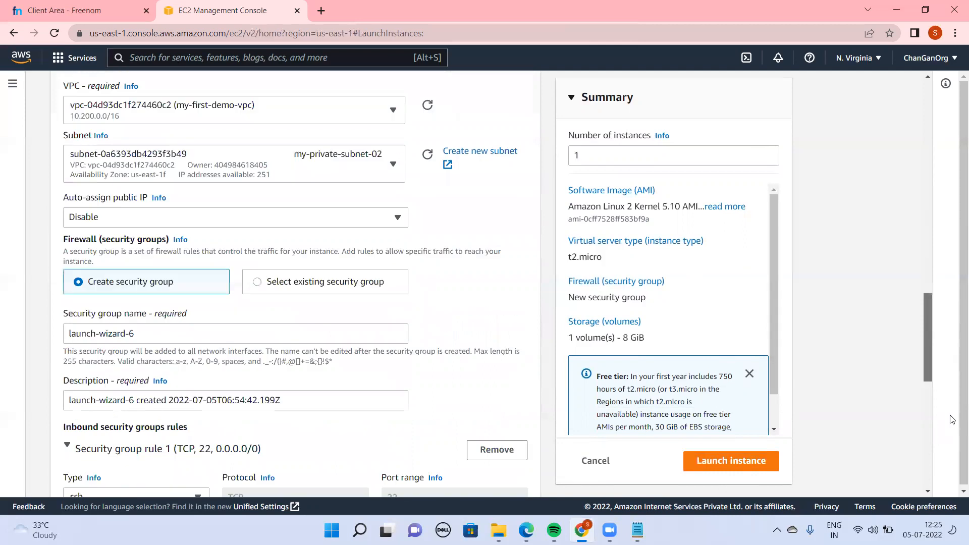
click(749, 469)
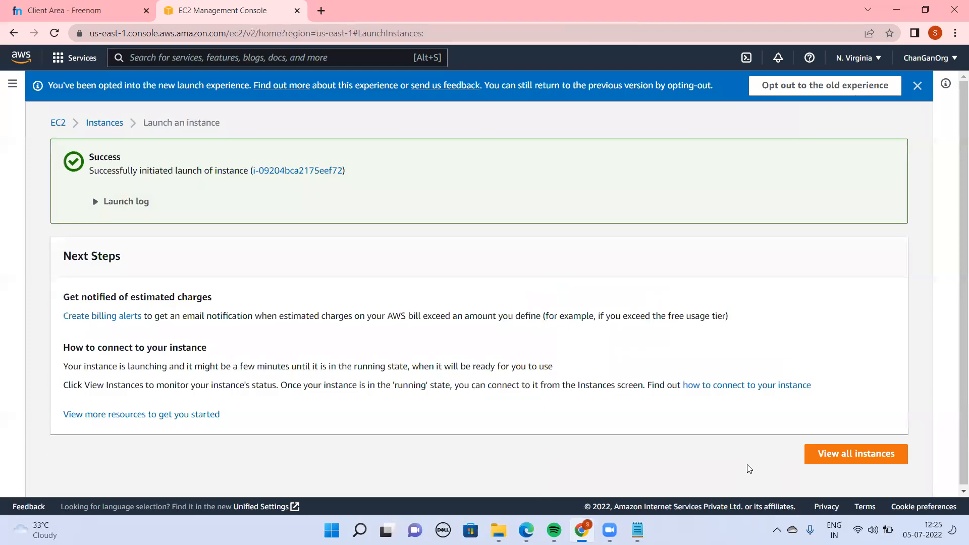
click(94, 131)
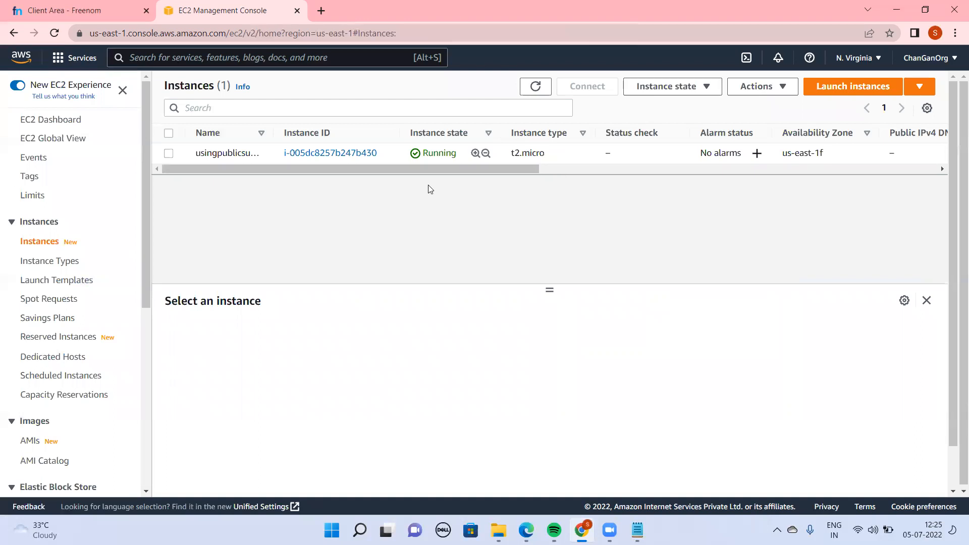
drag(423, 171, 1, 210)
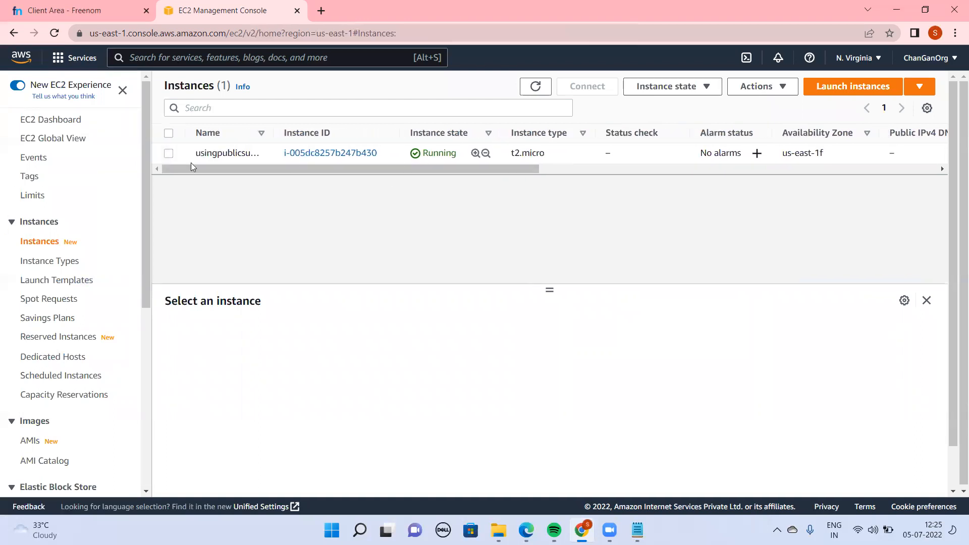
click(537, 87)
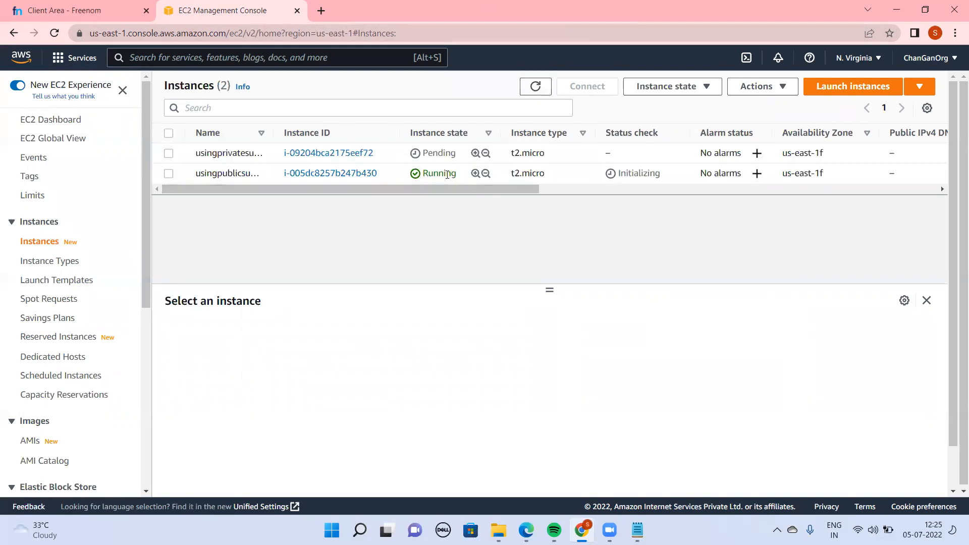
Open the connection options for the usingpublicsubnet instance and copy its public IP address
double_click(446, 173)
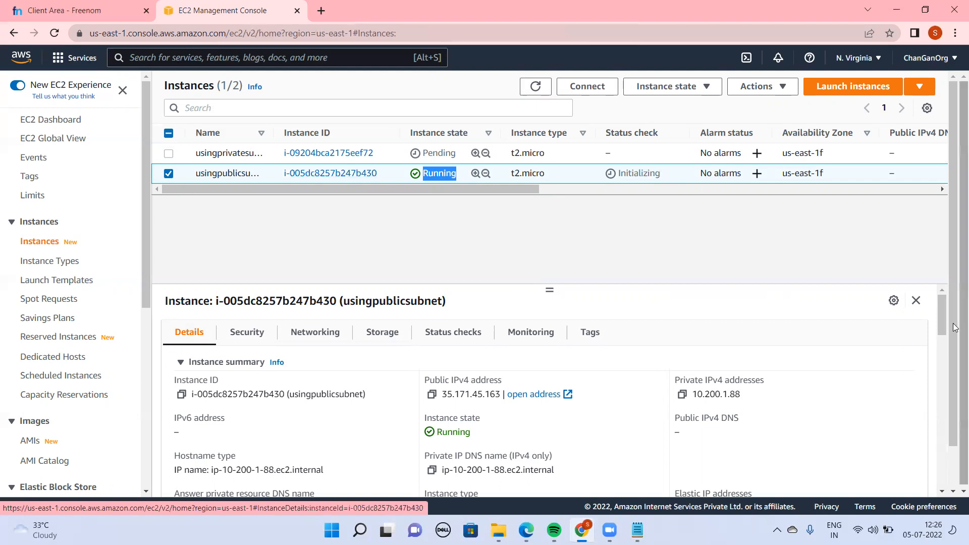
click(587, 87)
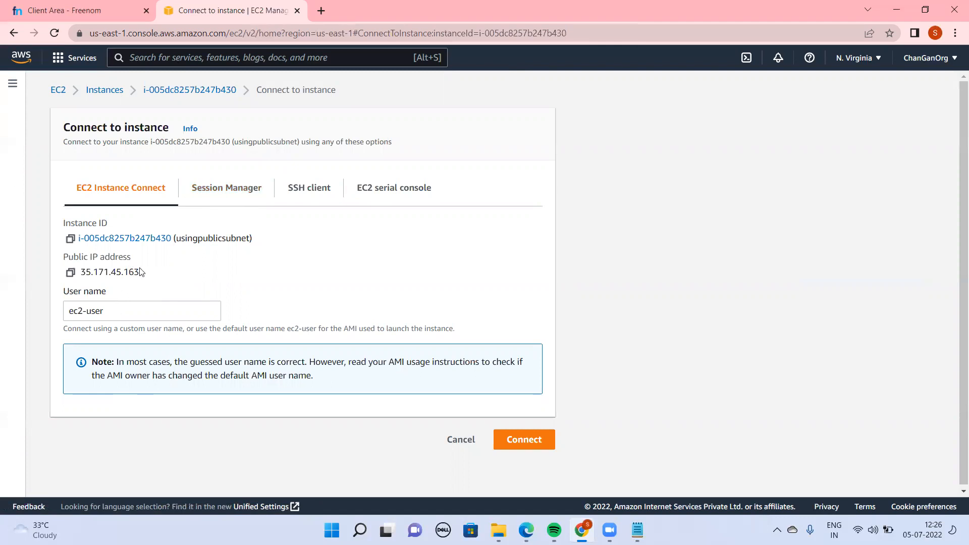
drag(144, 273, 83, 269)
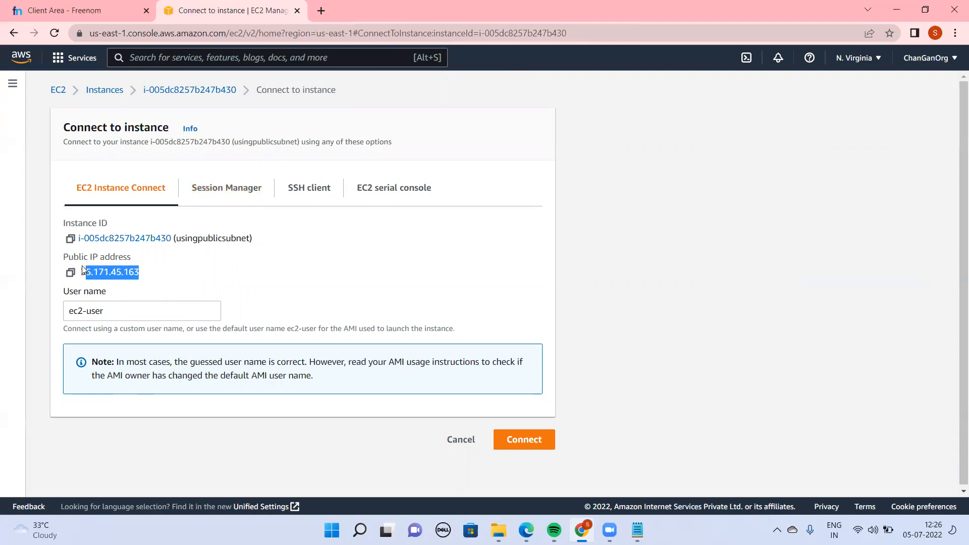
click(70, 273)
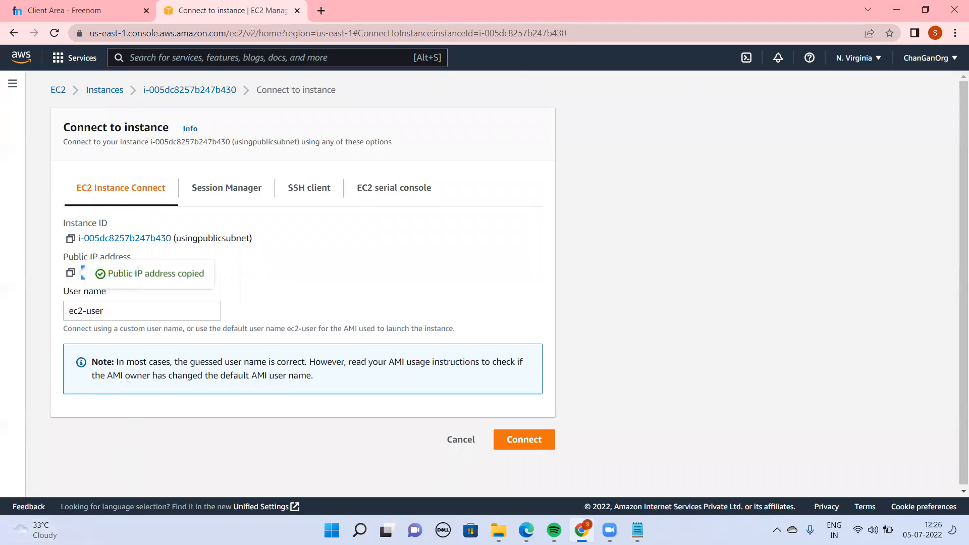
Switch to PuTTY and enter the copied public IP address as the host name
key(super+r)
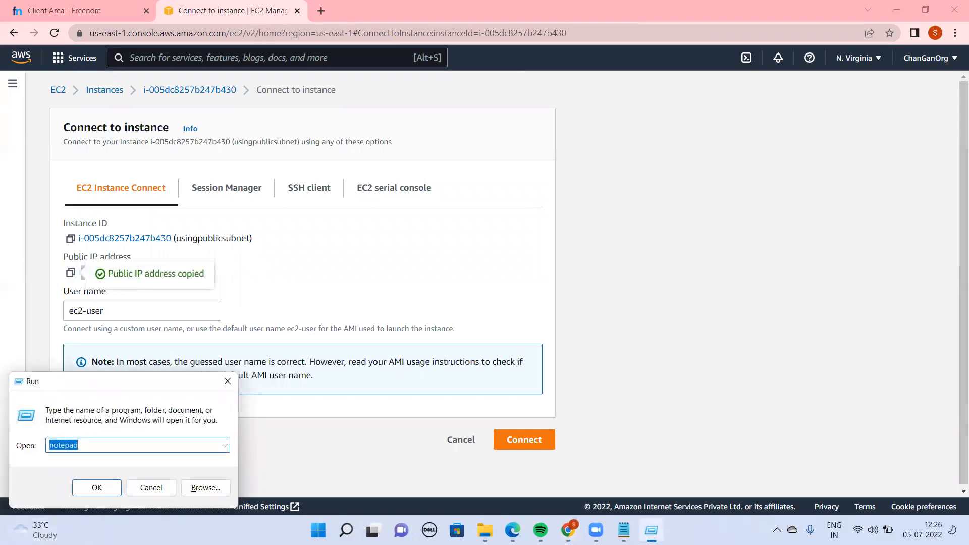
key(Escape)
click(360, 530)
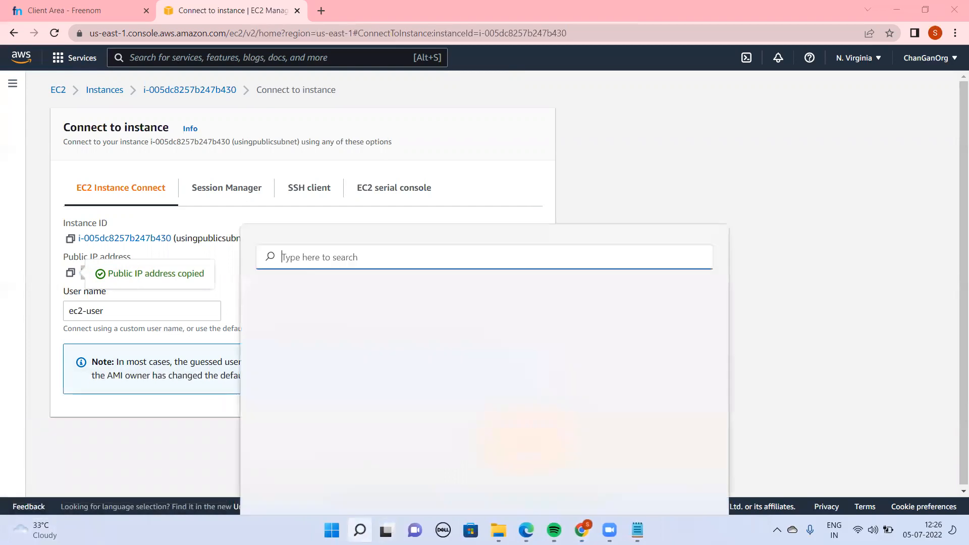
text(puty)
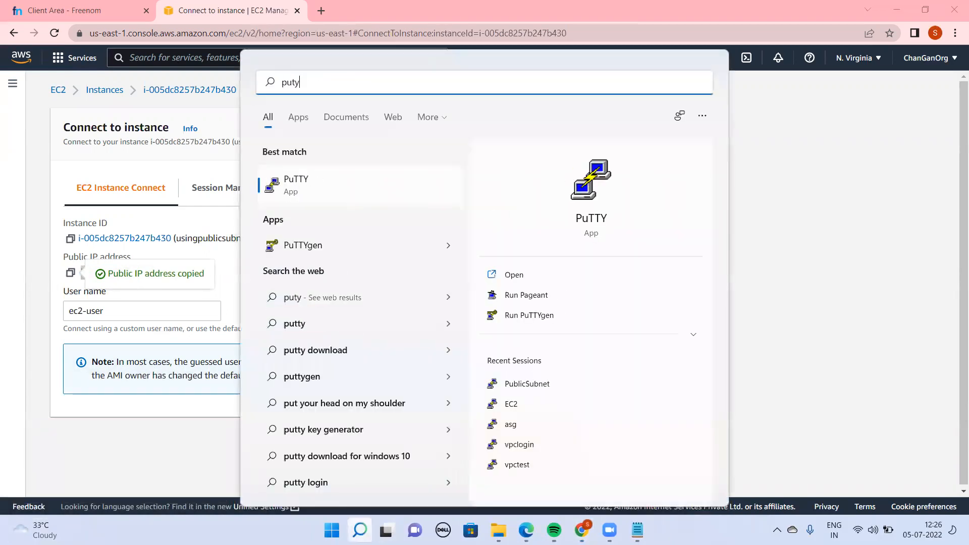
key(BackSpace)
text(ty)
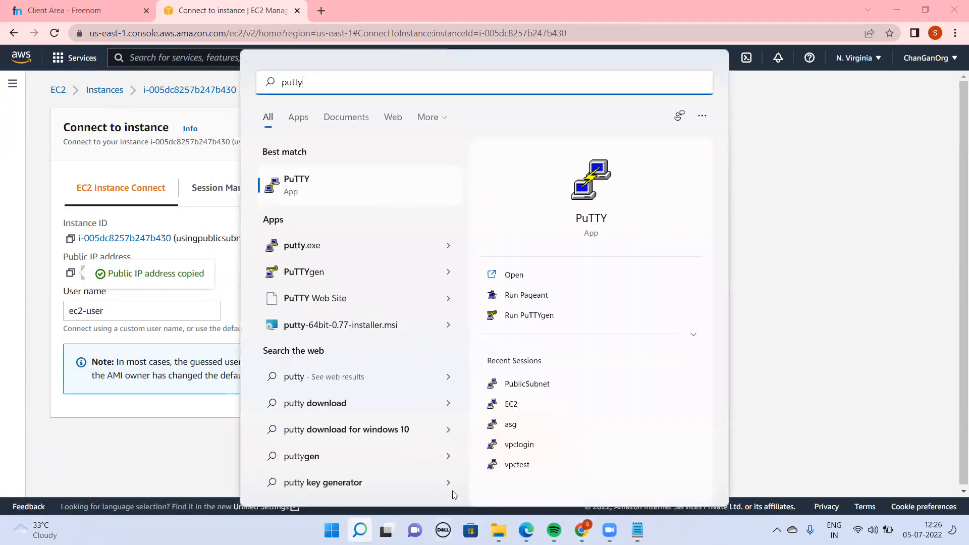
click(308, 191)
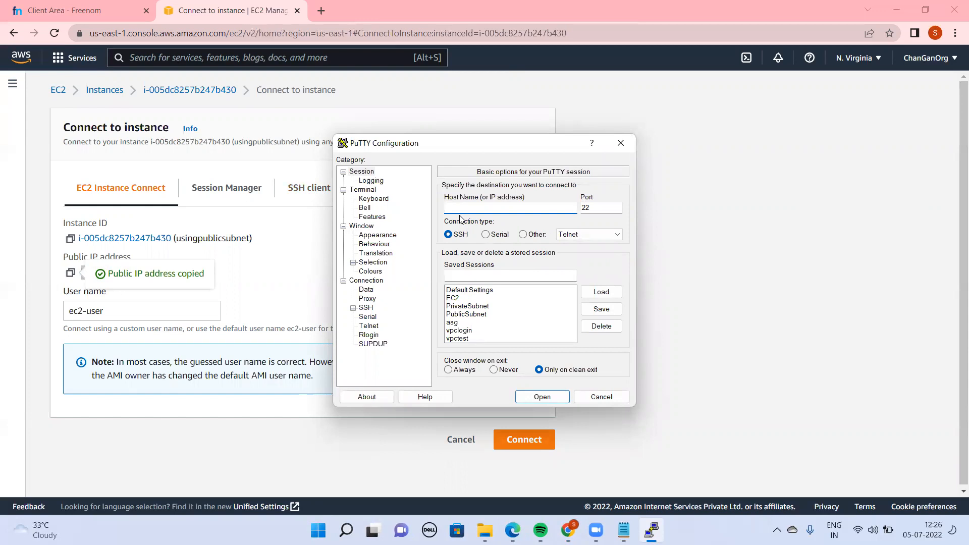
text(35.171.45.163)
Check the instance's default user name and prefix the PuTTY host address with ec2-user@
click(92, 309)
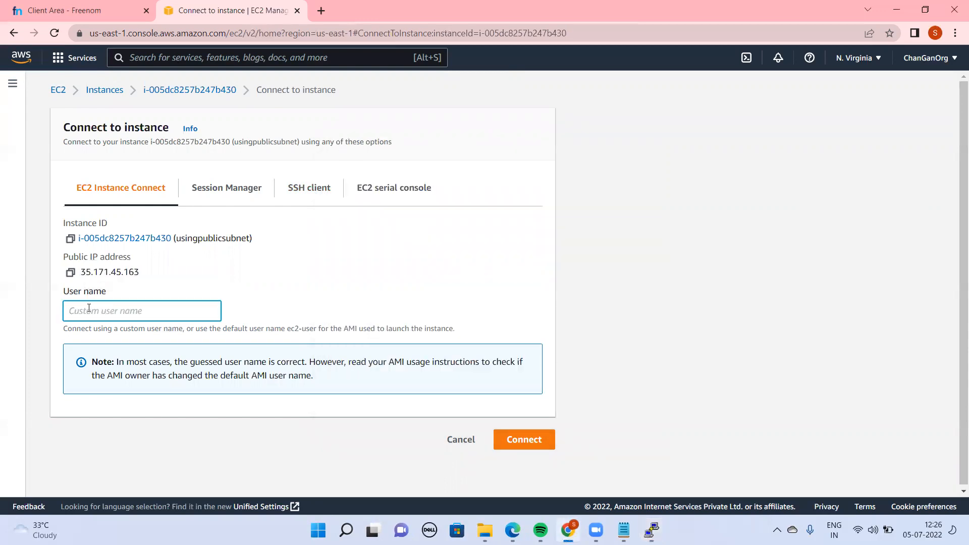
key(Tab)
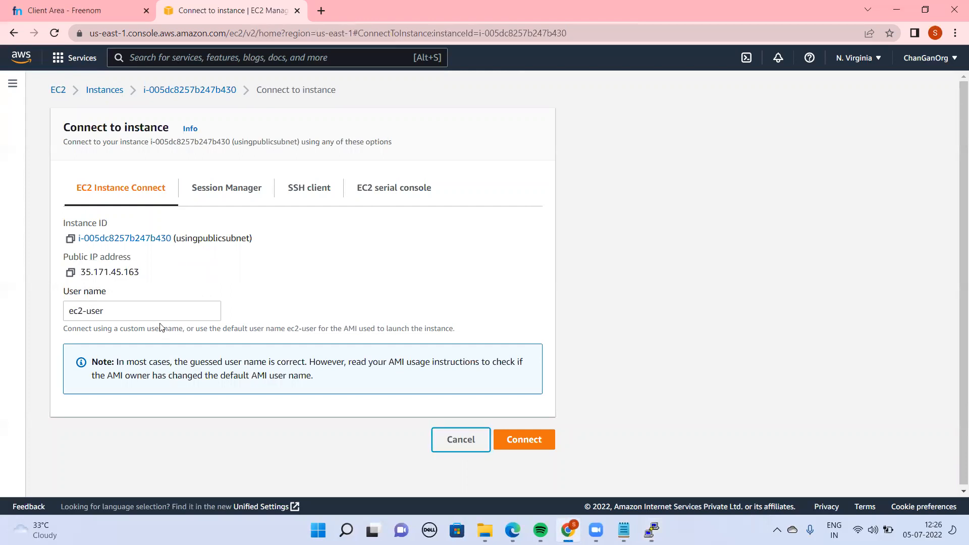
key(alt+Tab)
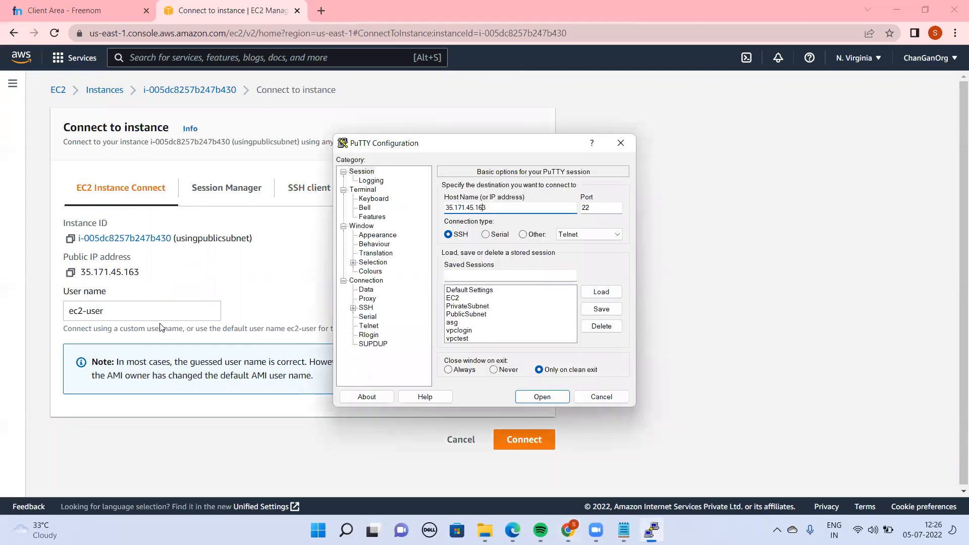
text(e2-u)
key(BackSpace)
key(BackSpace)
key(BackSpace)
text(c2-user@)
Save the connection settings as a PuTTY session named vpcdemopublicsubnet
click(508, 276)
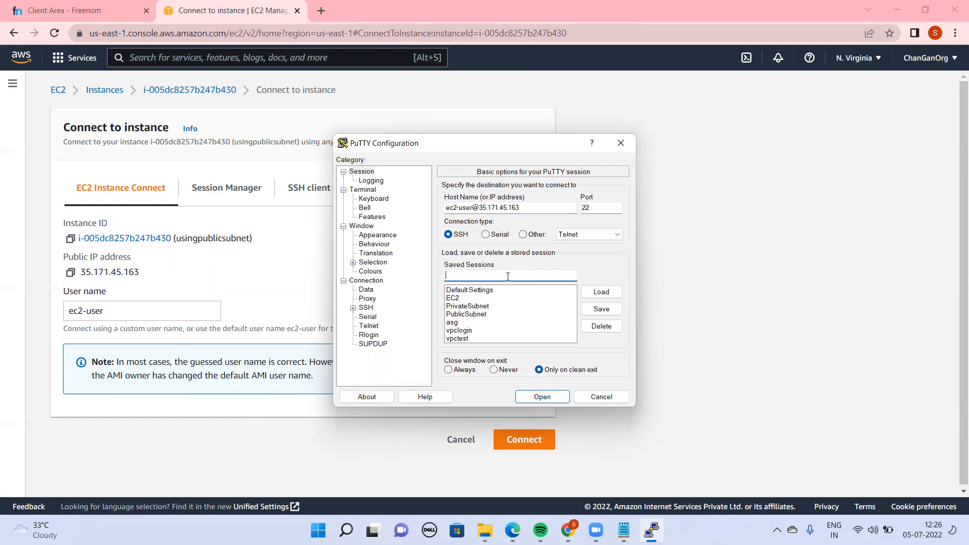
text(vpcdemo)
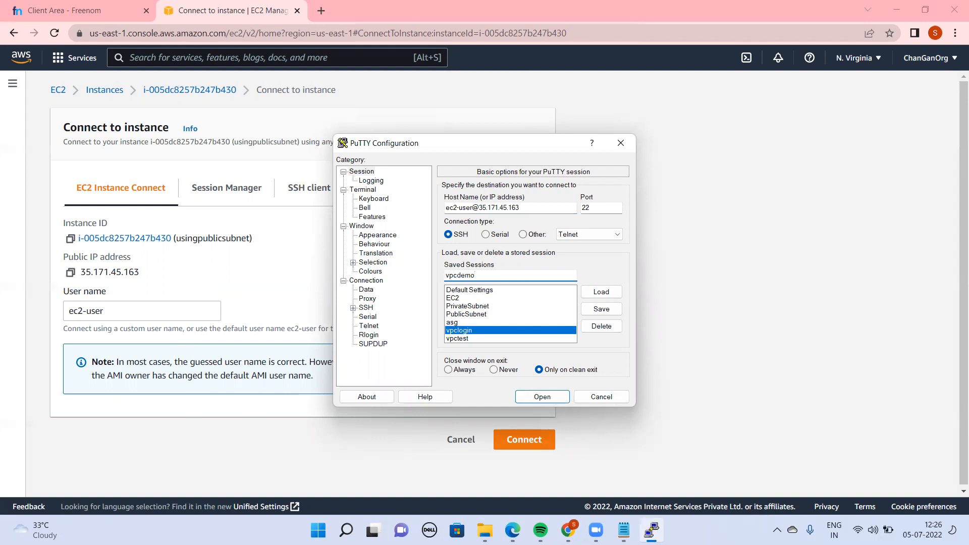
text(publicsubnet)
click(607, 312)
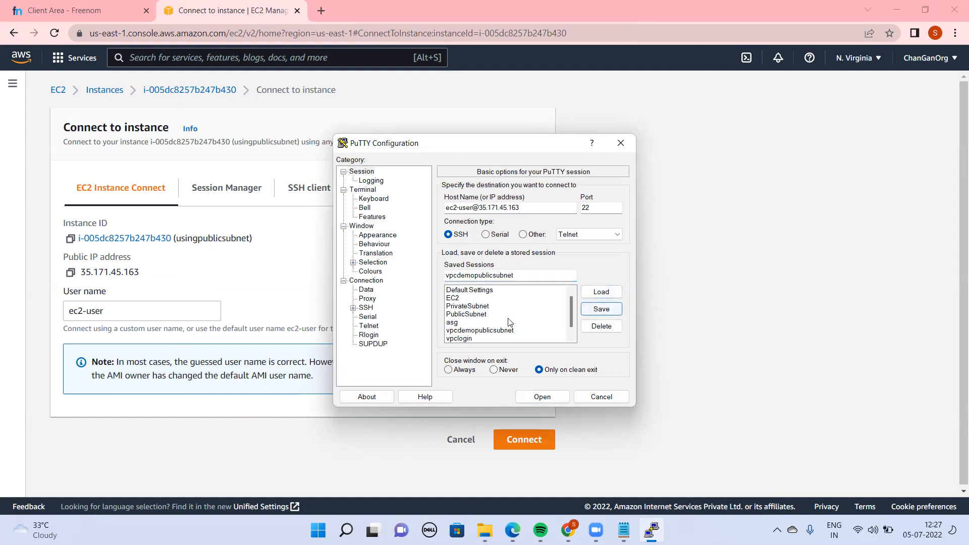
Set the vpcprivatekey file from Downloads as the private key file for the session's SSH authentication
click(484, 330)
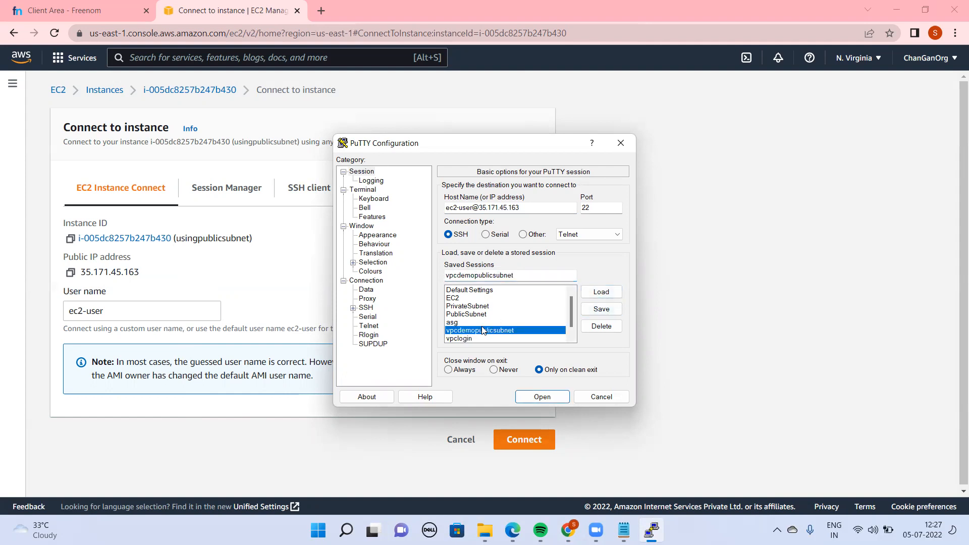
click(353, 307)
drag(424, 325, 428, 362)
click(375, 298)
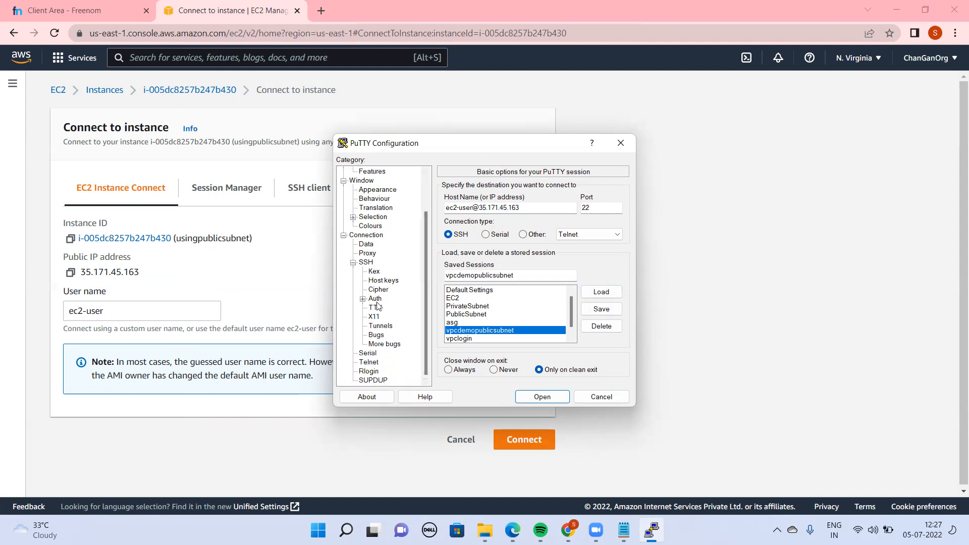
click(597, 325)
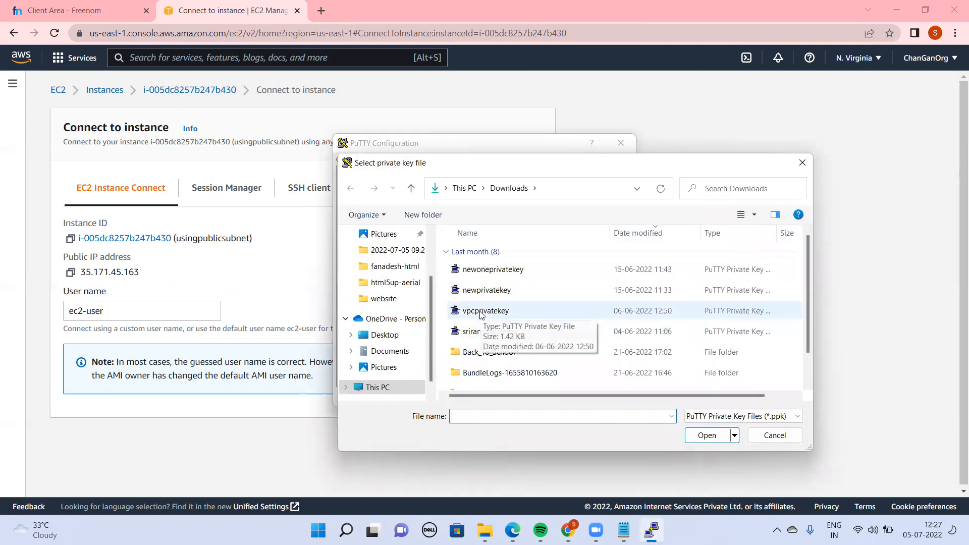
double_click(480, 311)
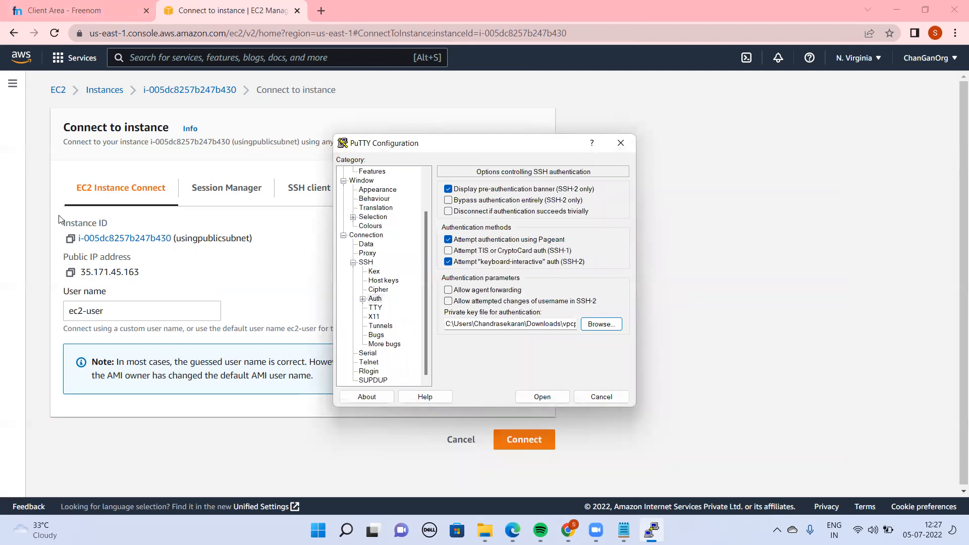
Return to the EC2 instance list and examine the status check of the usingpublicsubnet instance
click(188, 90)
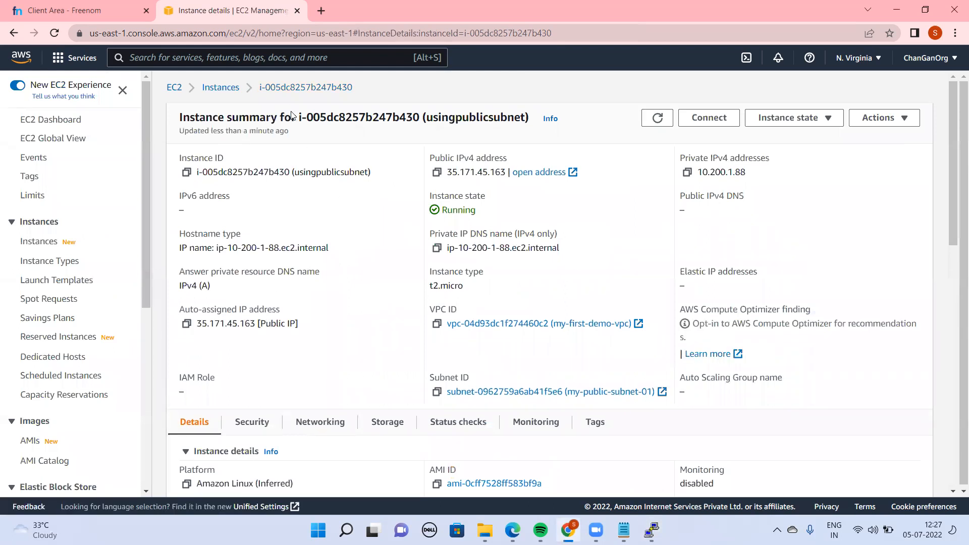
click(216, 88)
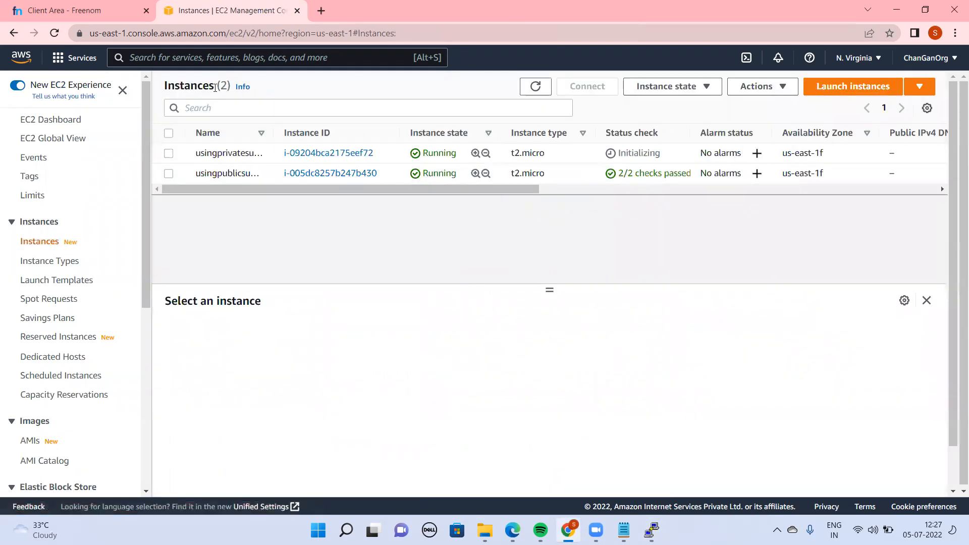
double_click(648, 175)
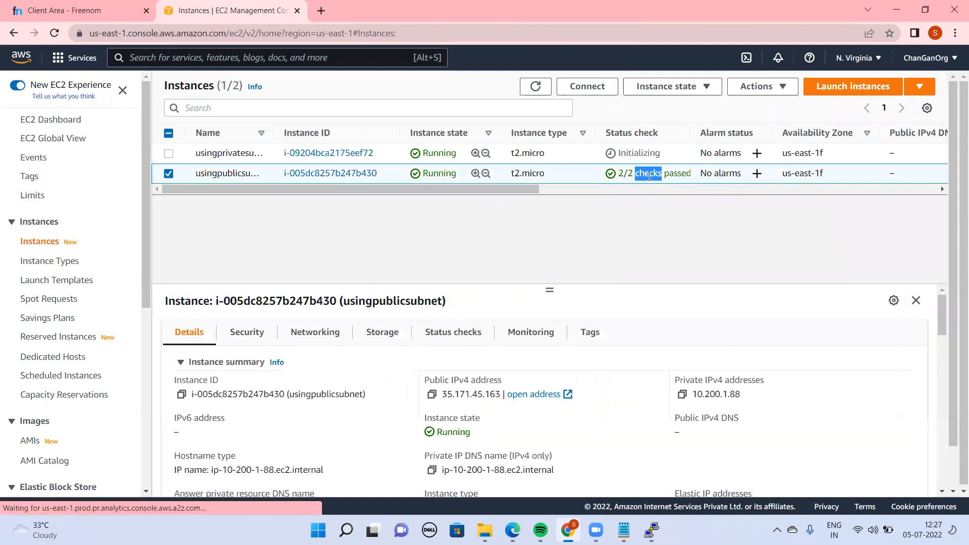
Open the PuTTY connection to the public instance, accept its host key and reposition the terminal window over the console
key(alt+Tab)
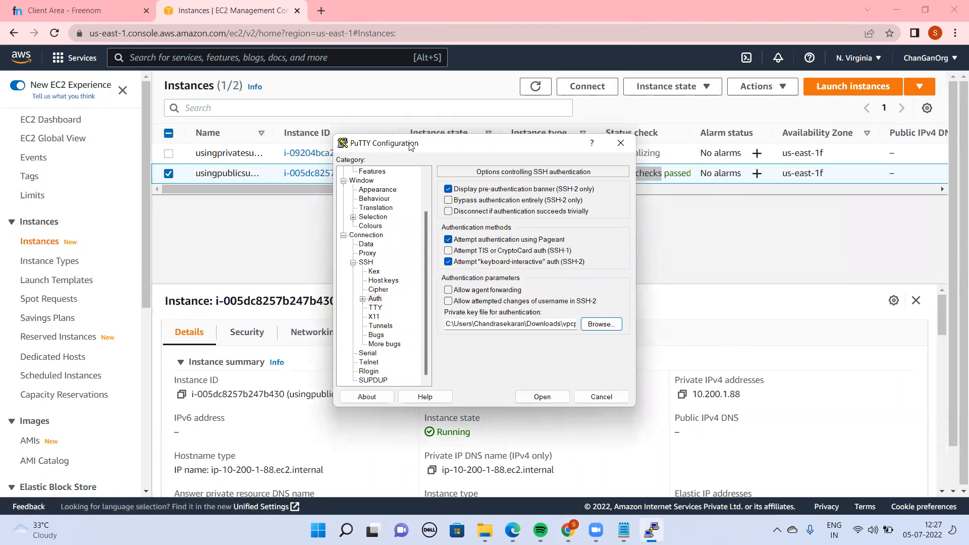
drag(468, 146, 718, 121)
click(780, 373)
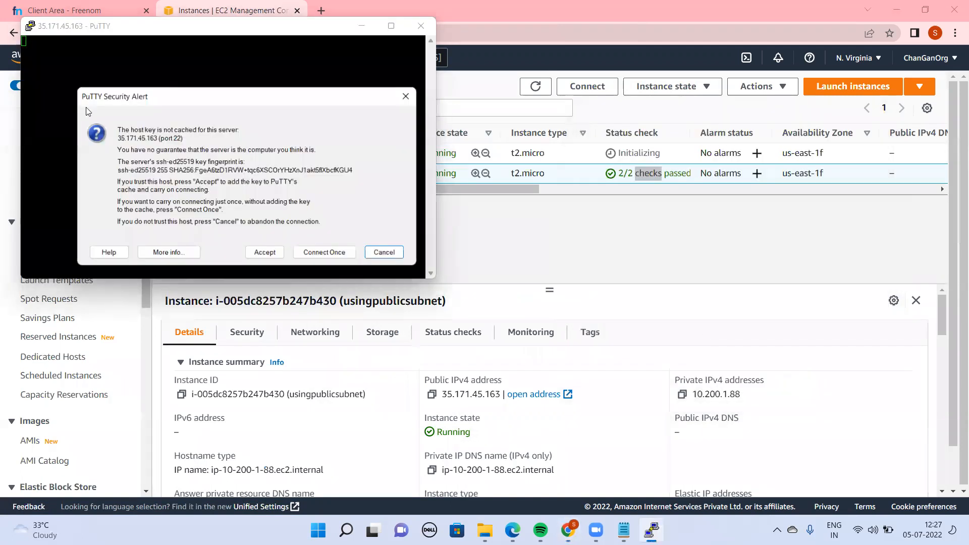
click(260, 253)
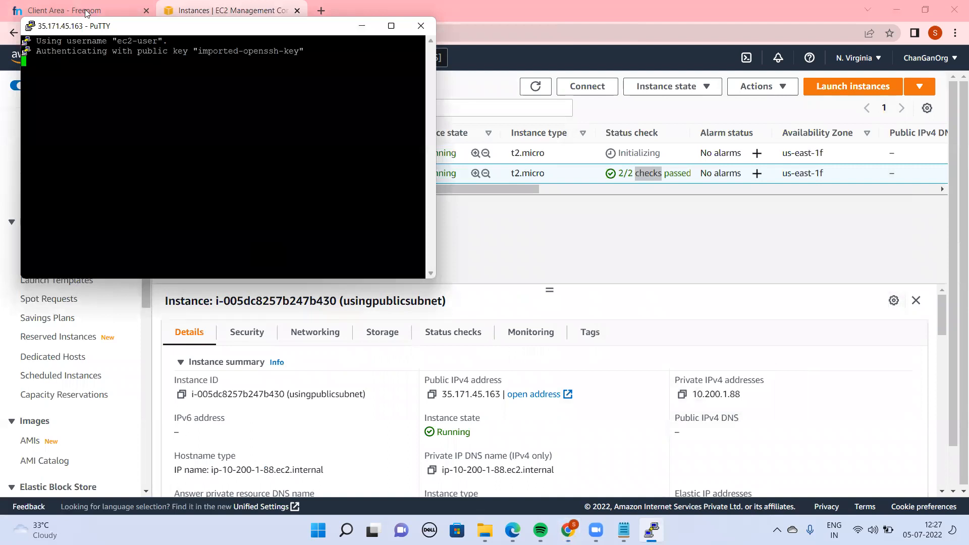
drag(96, 26, 454, 146)
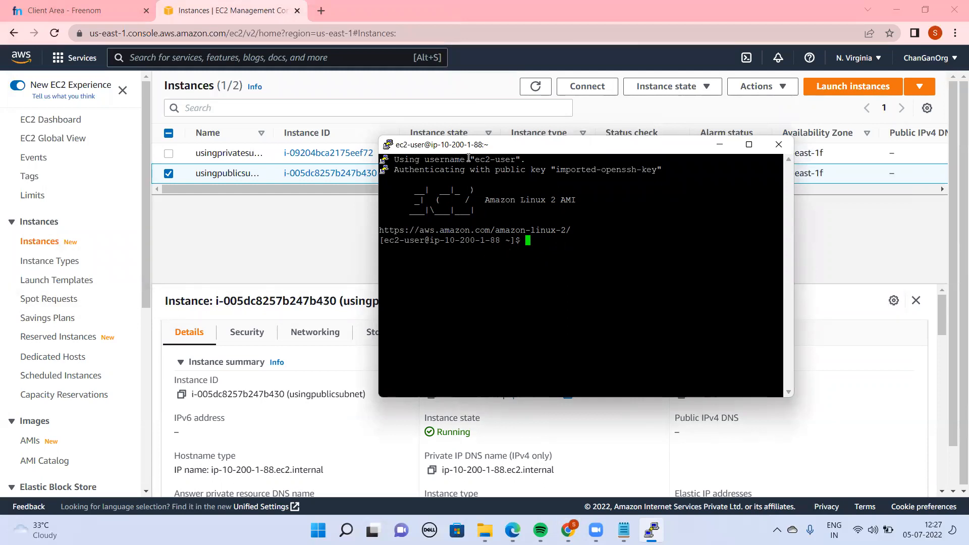
drag(464, 152, 327, 108)
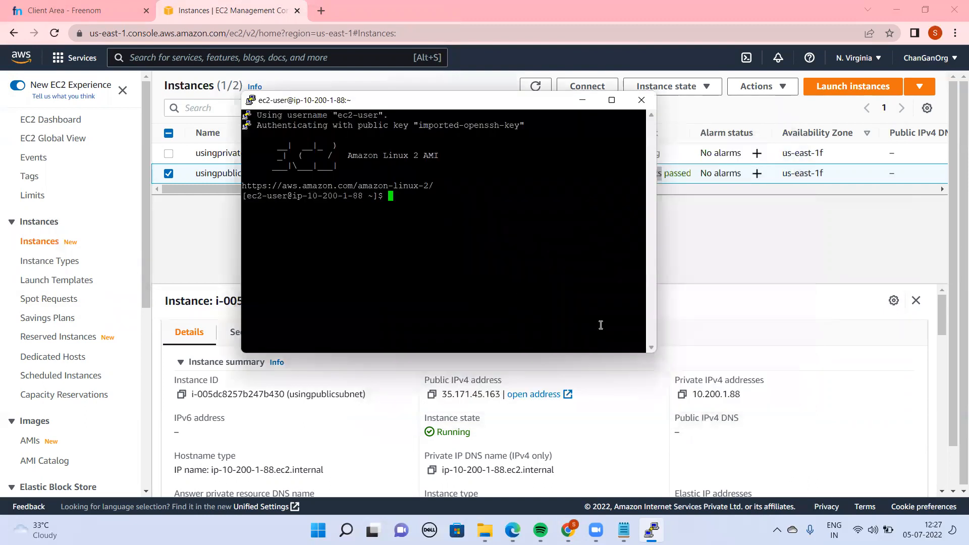
Compare the public instance's private IPv4 address in the console with the host name in the terminal prompt
drag(692, 393, 737, 400)
key(alt+Tab)
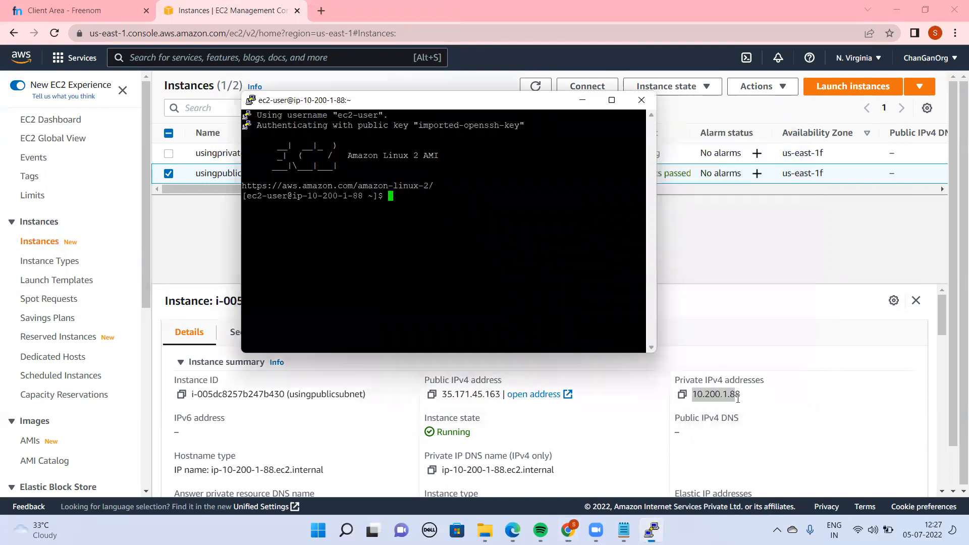
text(h)
key(BackSpace)
key(alt+Tab)
key(alt+Tab)
Ping google.com from the public instance's terminal and stop the ping after a few replies
text(p)
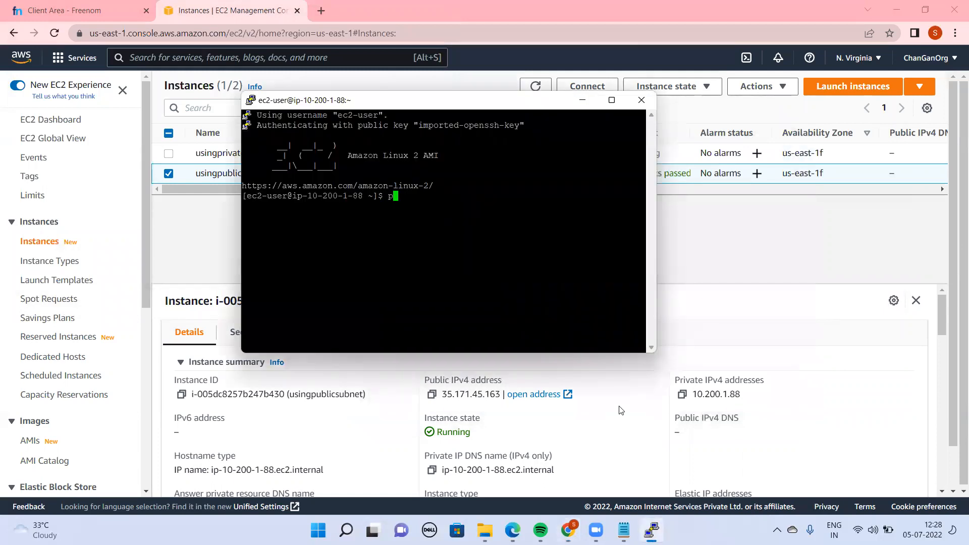
text(ing google.com)
key(Return)
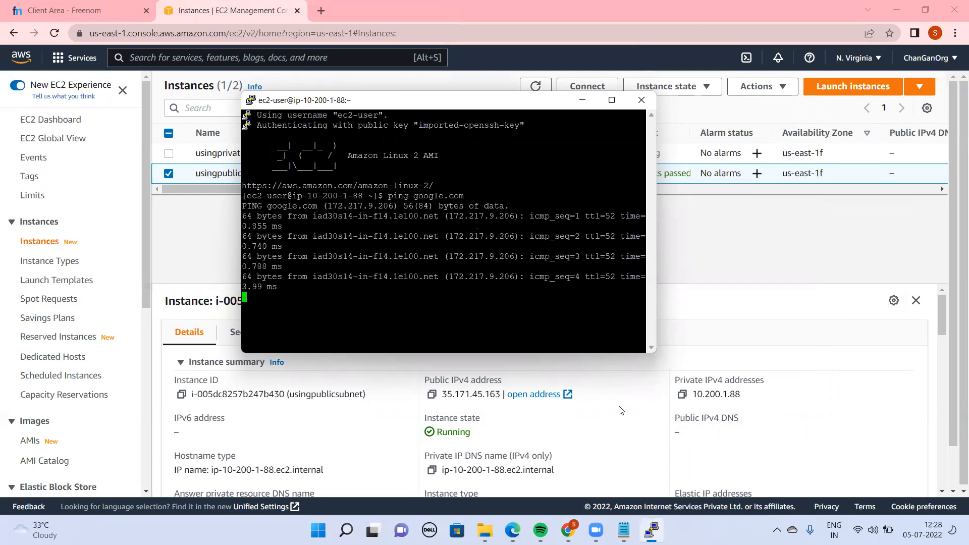
key(ctrl+c)
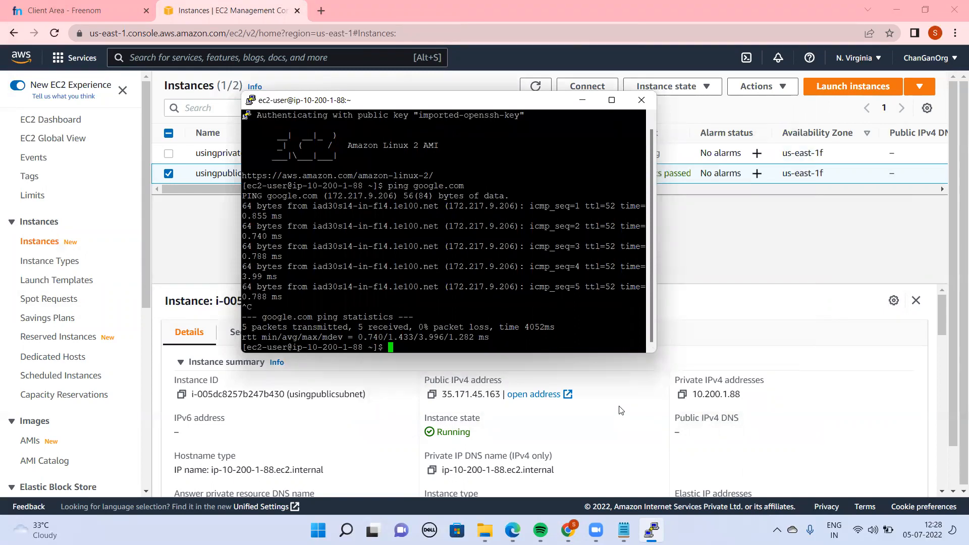
text(curl -I https://www.google.com)
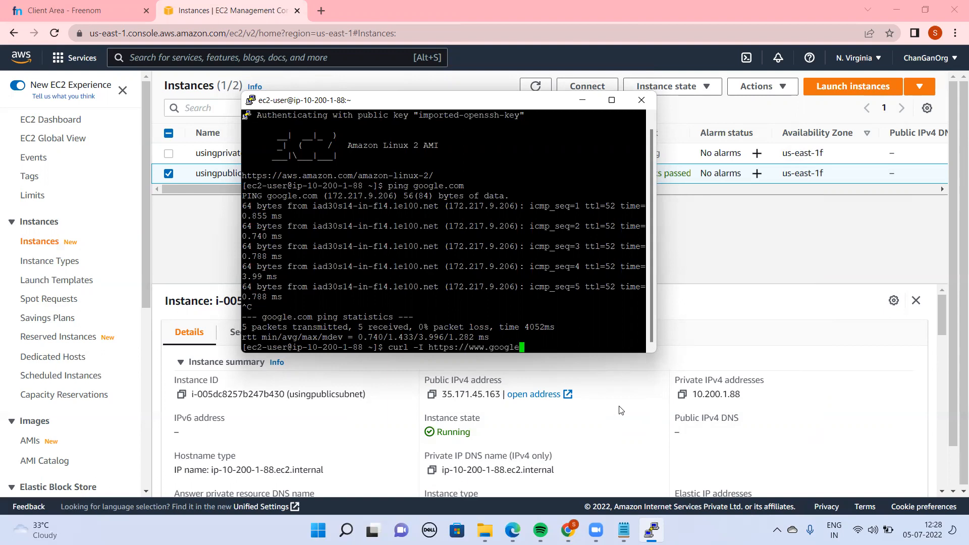
key(Return)
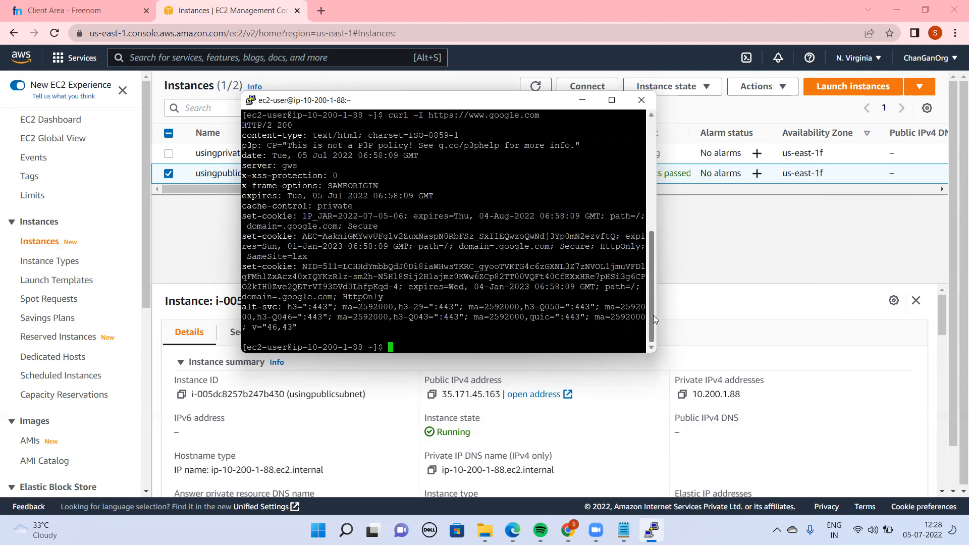
scroll(644, 281, up, 3)
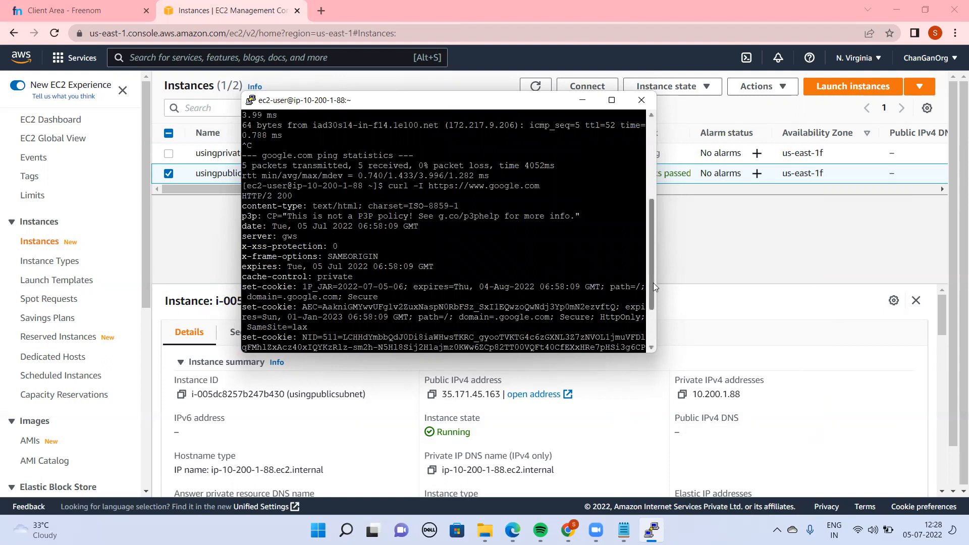
drag(654, 283, 665, 334)
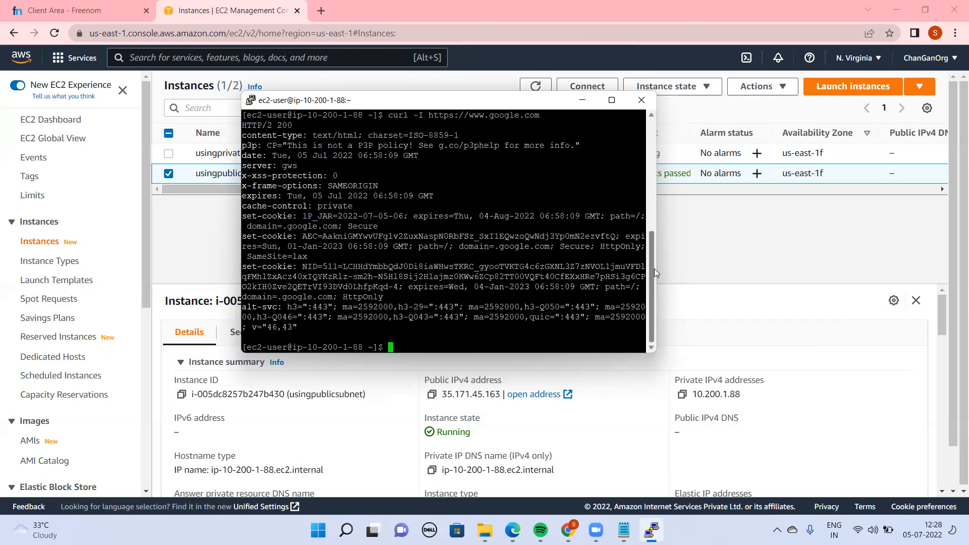
drag(655, 269, 648, 246)
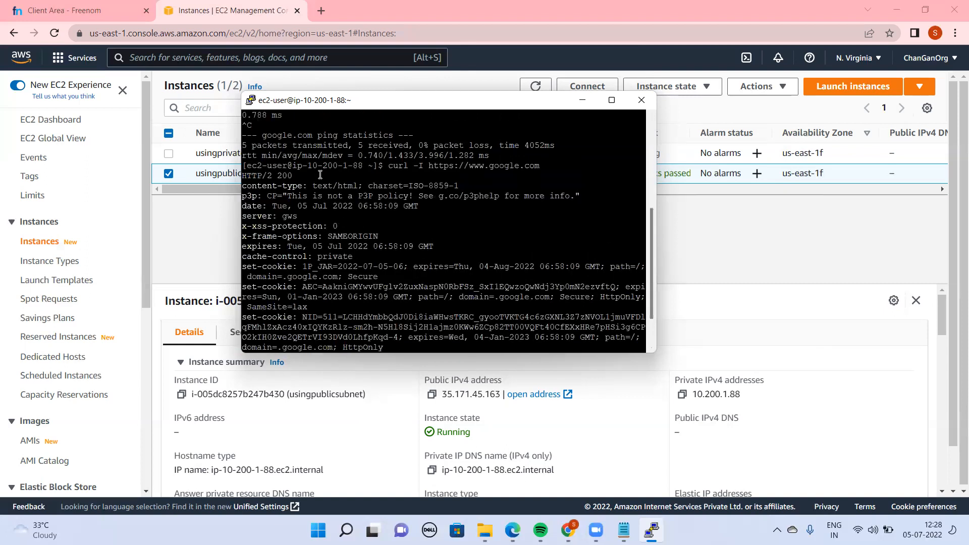
drag(306, 180, 248, 172)
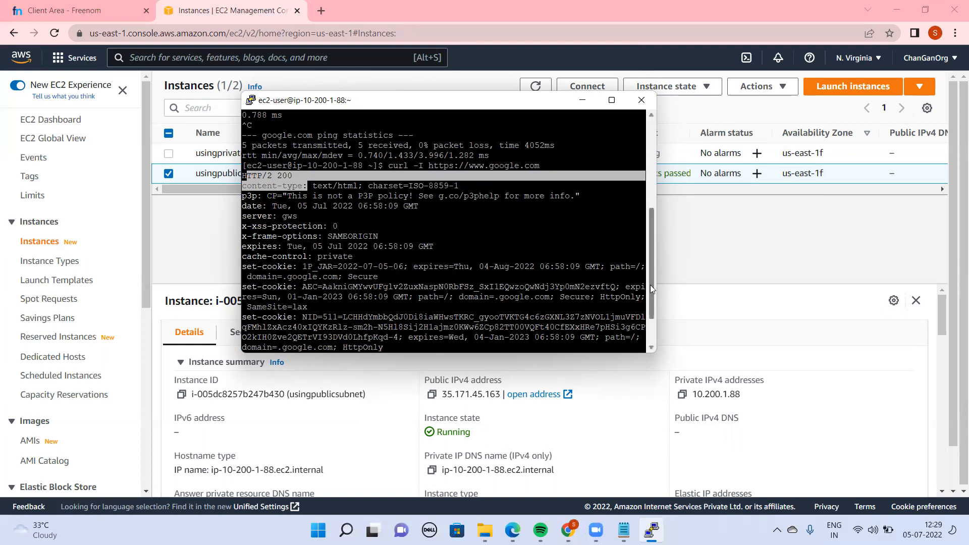
drag(650, 287, 655, 320)
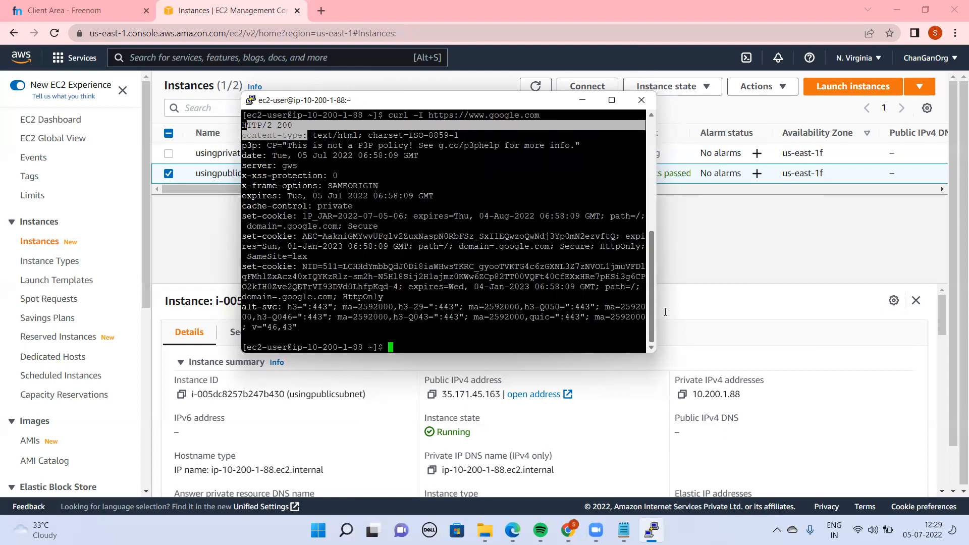
Return to the EC2 console, refresh the instance list and open the networking details of the usingprivatesubnet instance
click(726, 273)
click(536, 86)
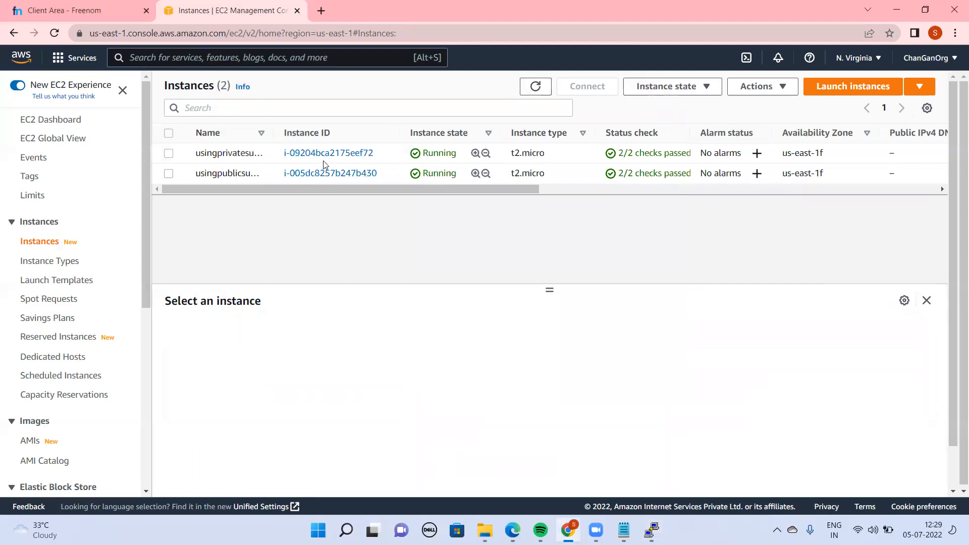
click(334, 154)
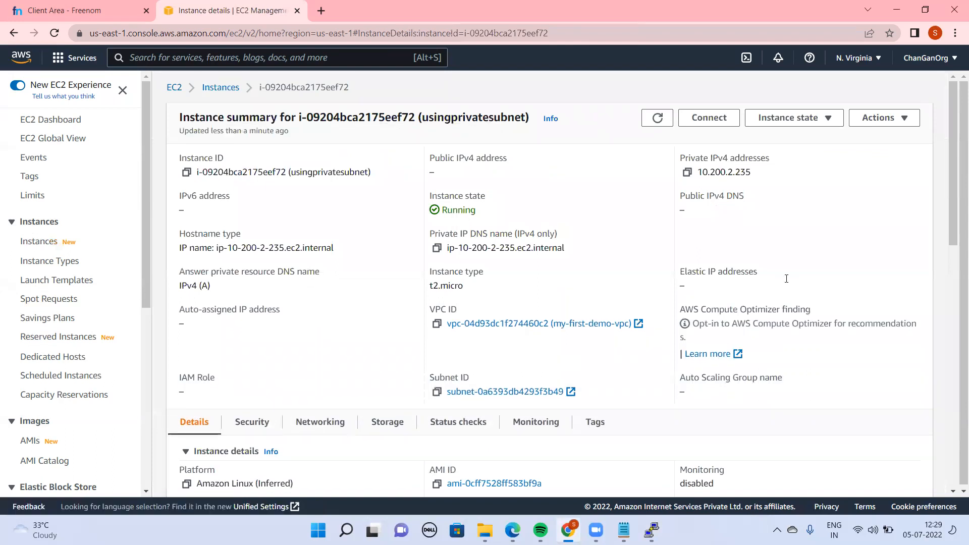
drag(955, 185, 955, 309)
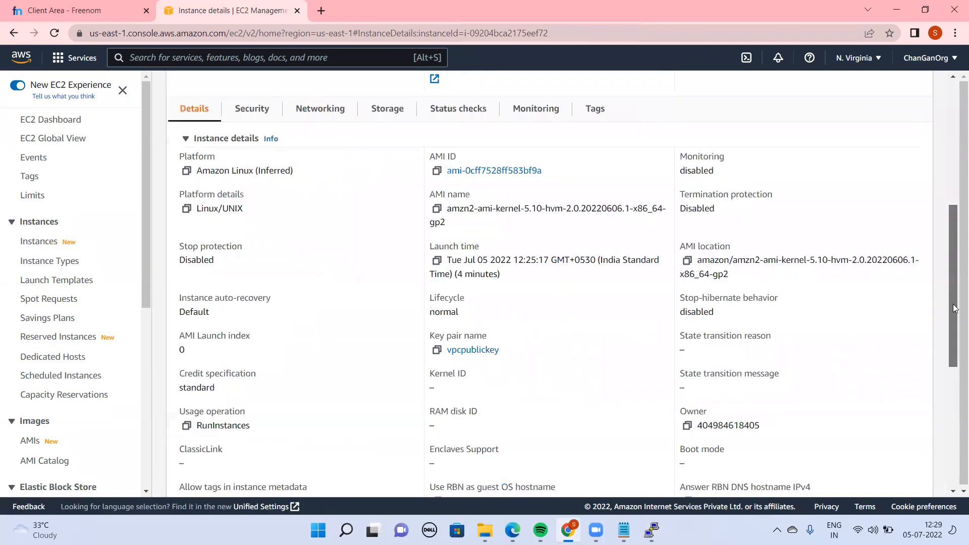
scroll(955, 309, up, 2)
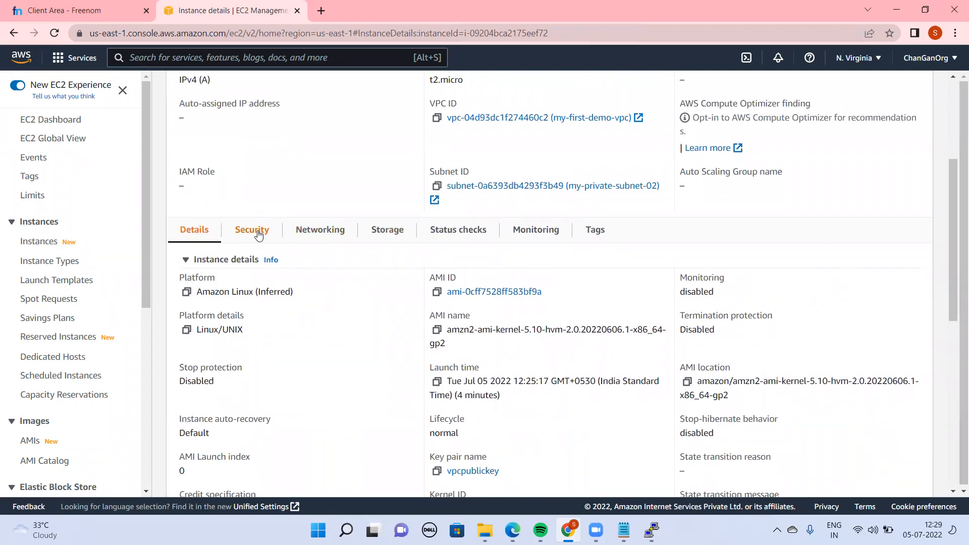
click(258, 236)
click(305, 241)
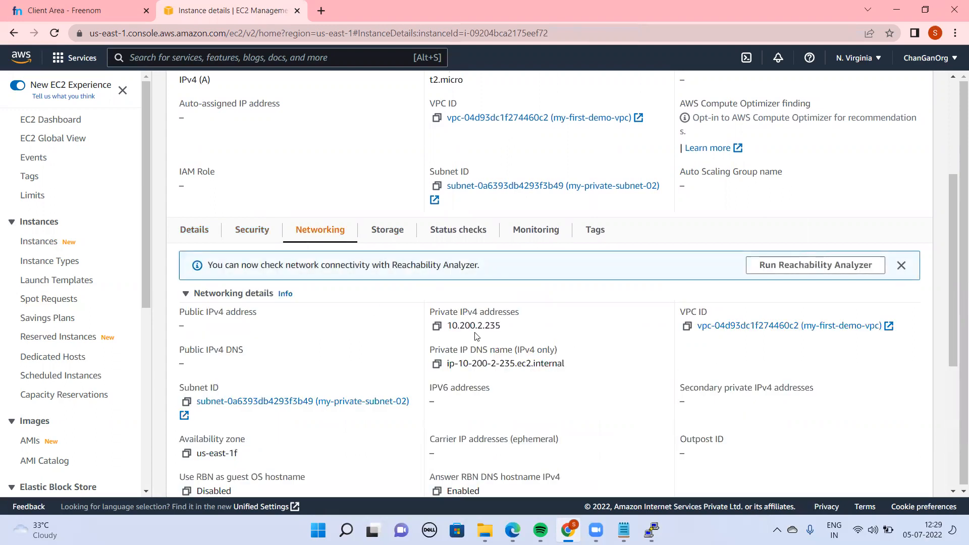
Check the private instance's public IPv4 address field and copy its private IPv4 address
drag(200, 327, 174, 322)
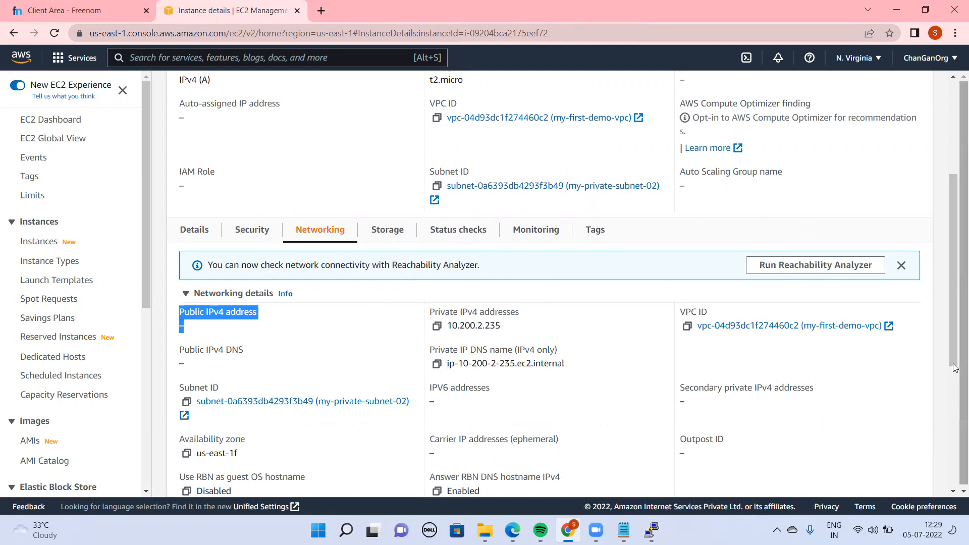
drag(502, 327, 438, 326)
click(437, 326)
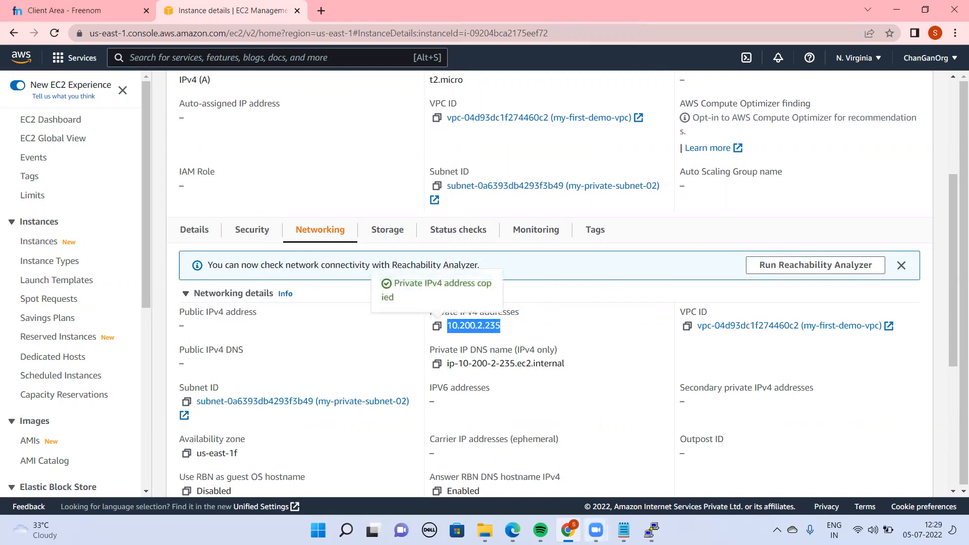
click(652, 530)
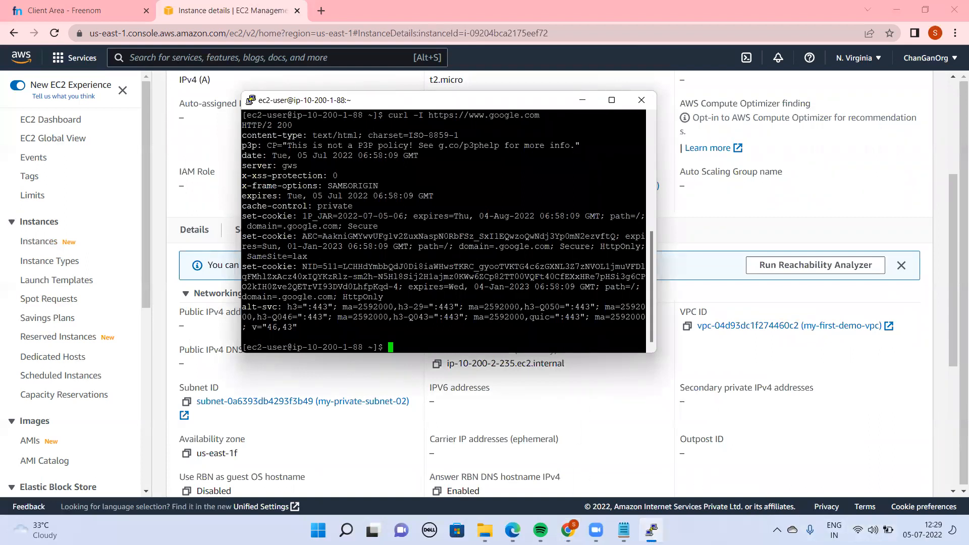
click(652, 530)
click(651, 530)
click(651, 531)
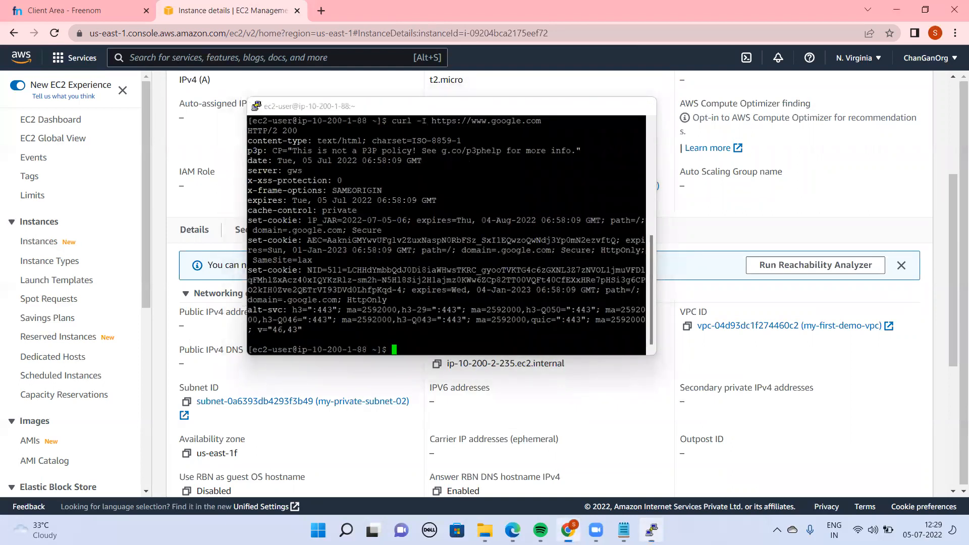
click(346, 530)
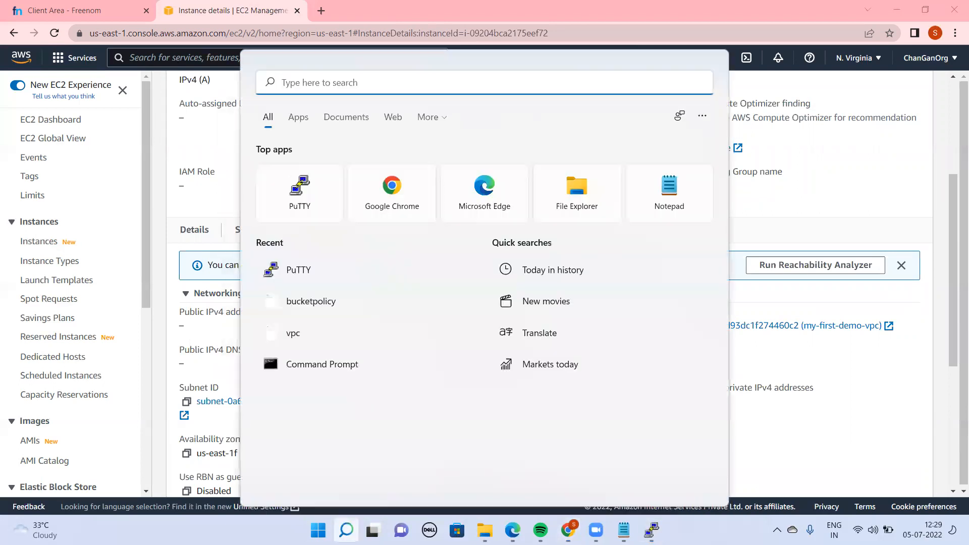
text(putty)
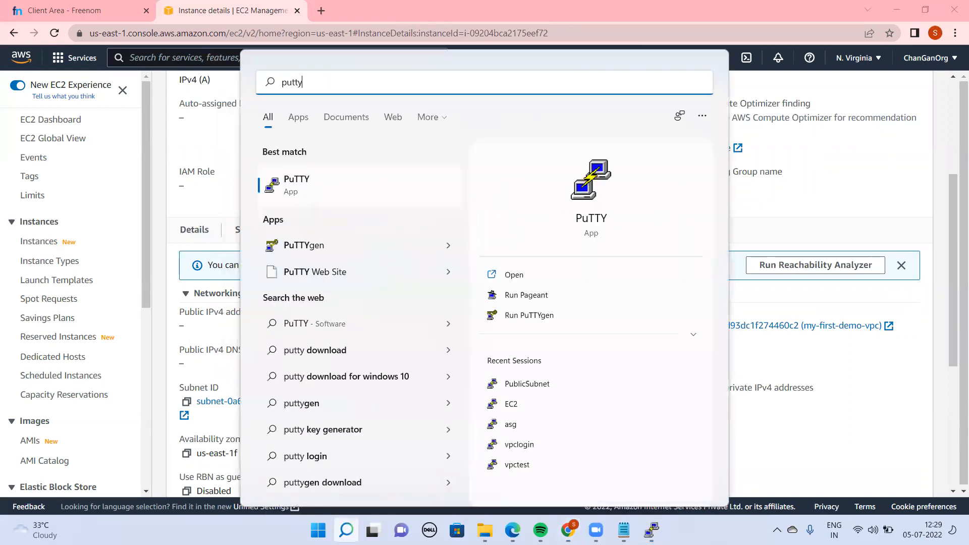
key(BackSpace)
key(BackSpace)
key(BackSpace)
key(BackSpace)
key(BackSpace)
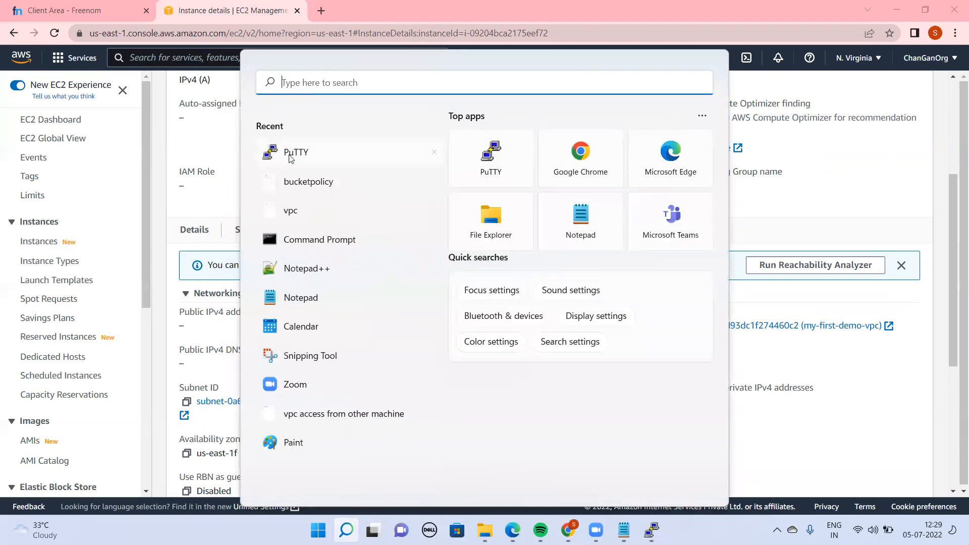
key(Return)
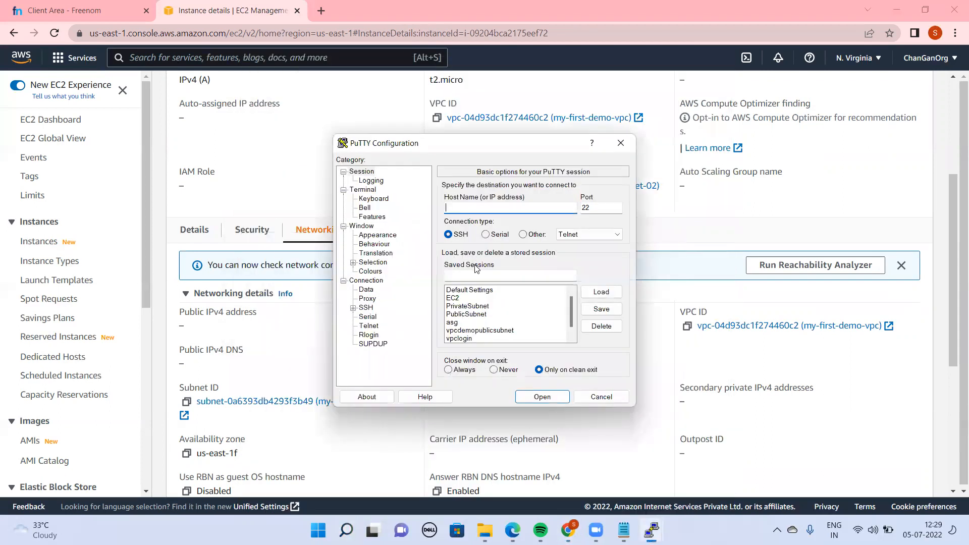
text(ec2-user@)
text(10.200.2.235)
Save the PuTTY session under the name vpcdemoprivatesubnet
click(522, 278)
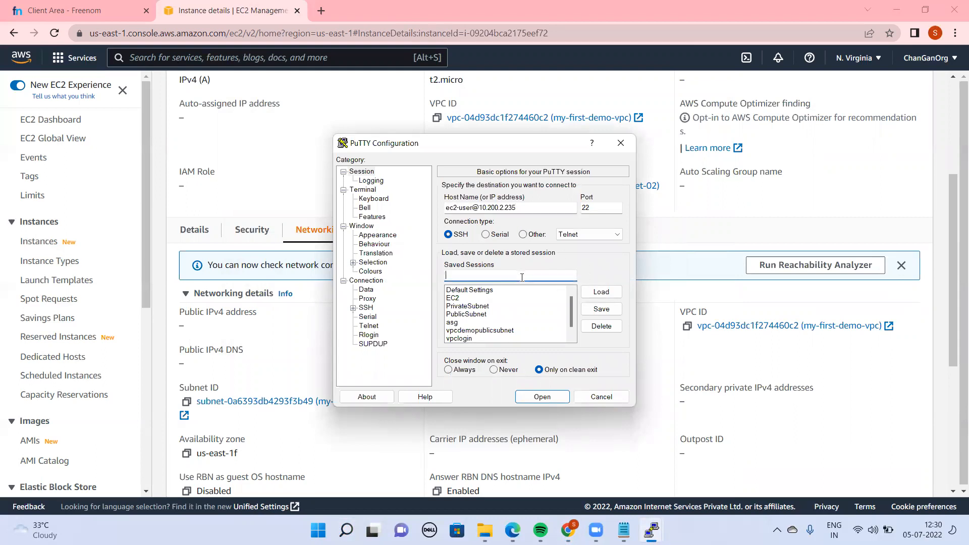
text(pc)
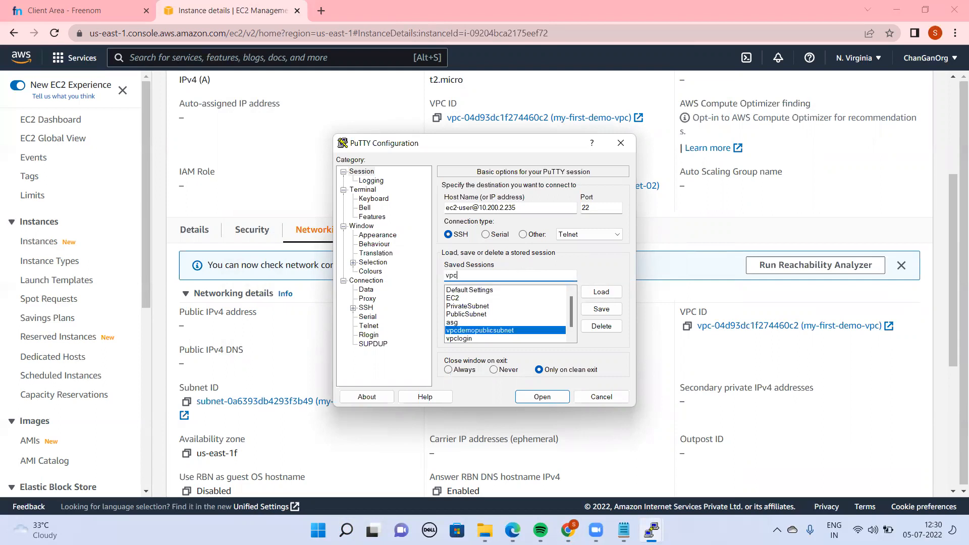
text(privatedemo)
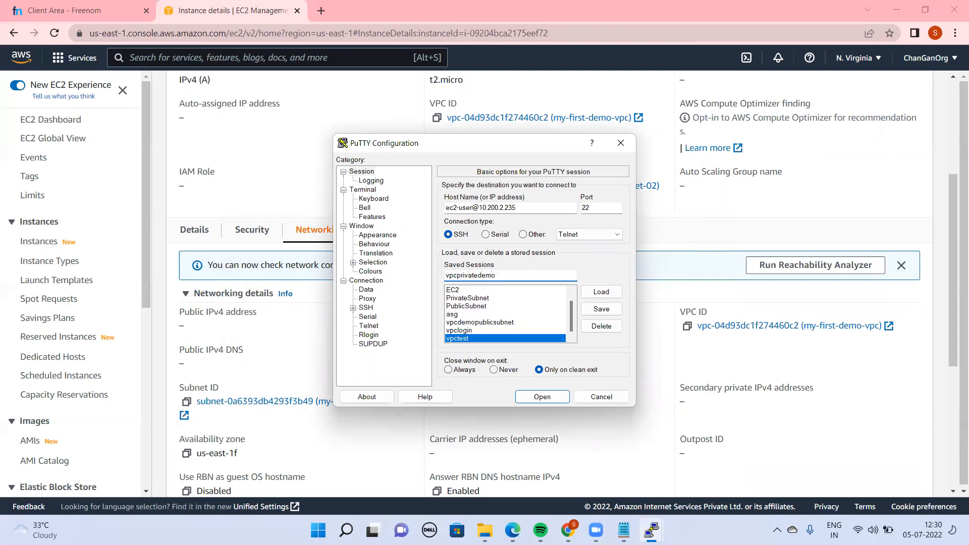
text(m)
key(BackSpace)
key(BackSpace)
key(BackSpace)
key(BackSpace)
key(BackSpace)
key(BackSpace)
key(BackSpace)
key(BackSpace)
key(BackSpace)
key(BackSpace)
text(d)
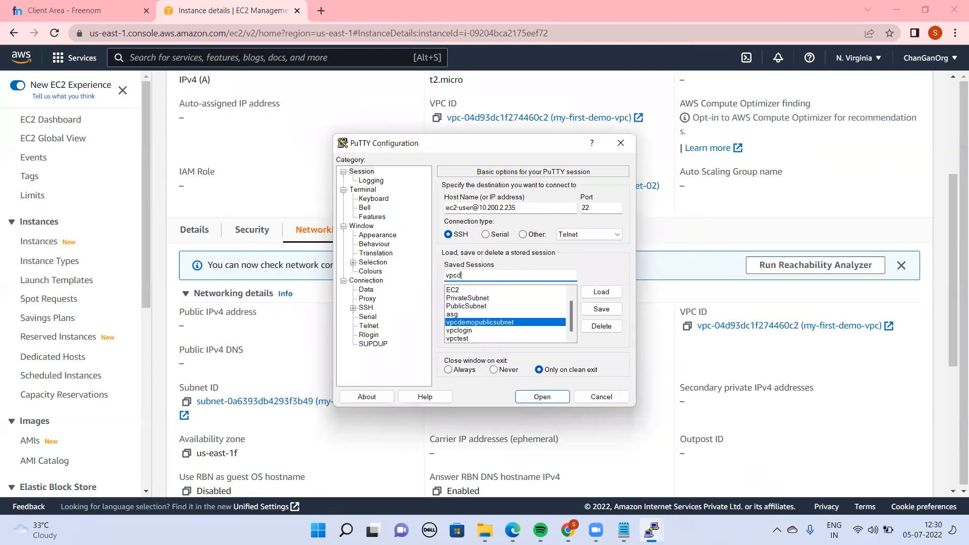
text(emoprivatesubnet)
click(601, 309)
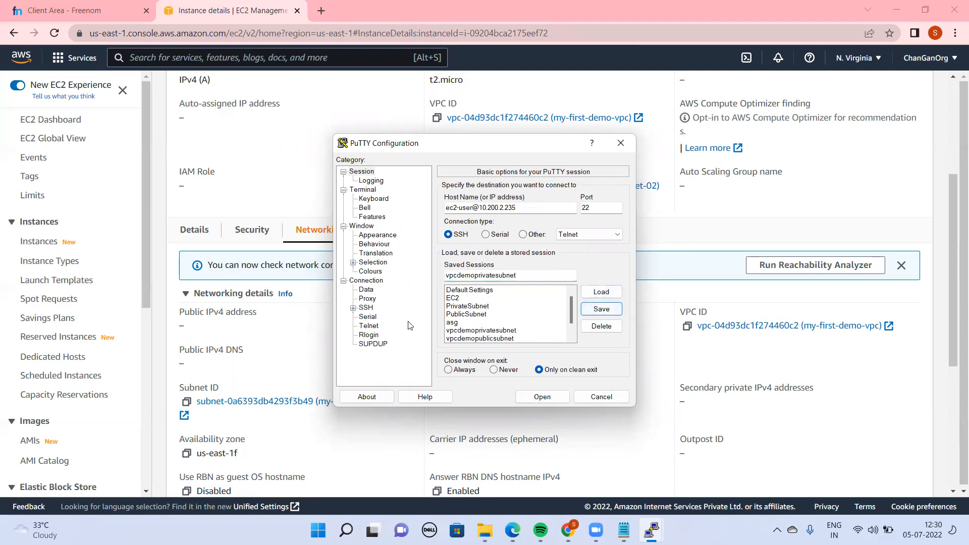
Choose the private key file from Downloads for SSH authentication and open the connection to the private instance
click(353, 308)
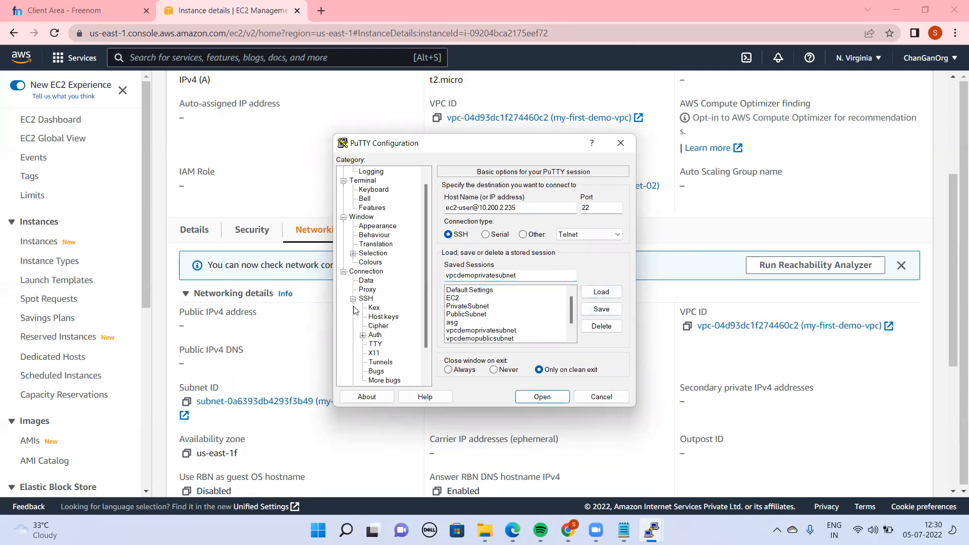
click(375, 335)
click(601, 324)
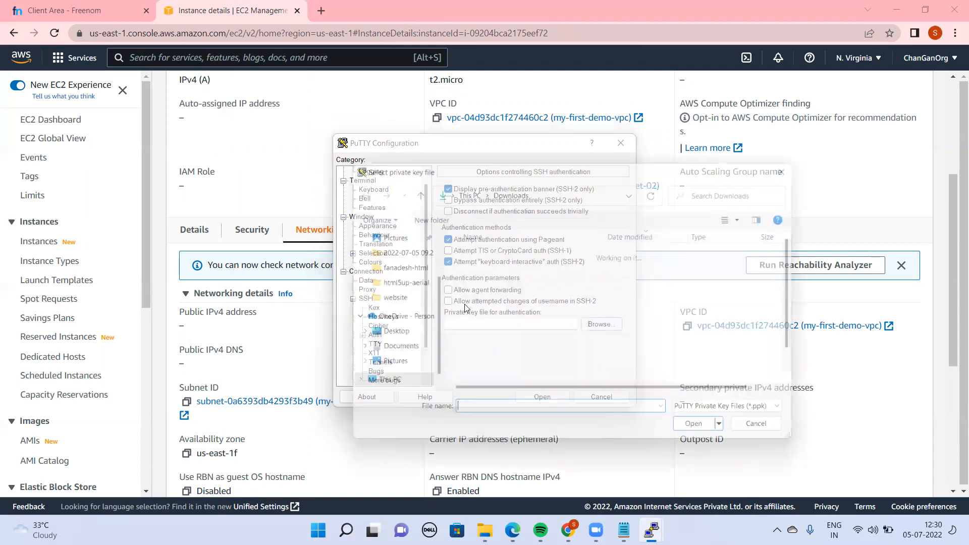
double_click(496, 310)
click(550, 396)
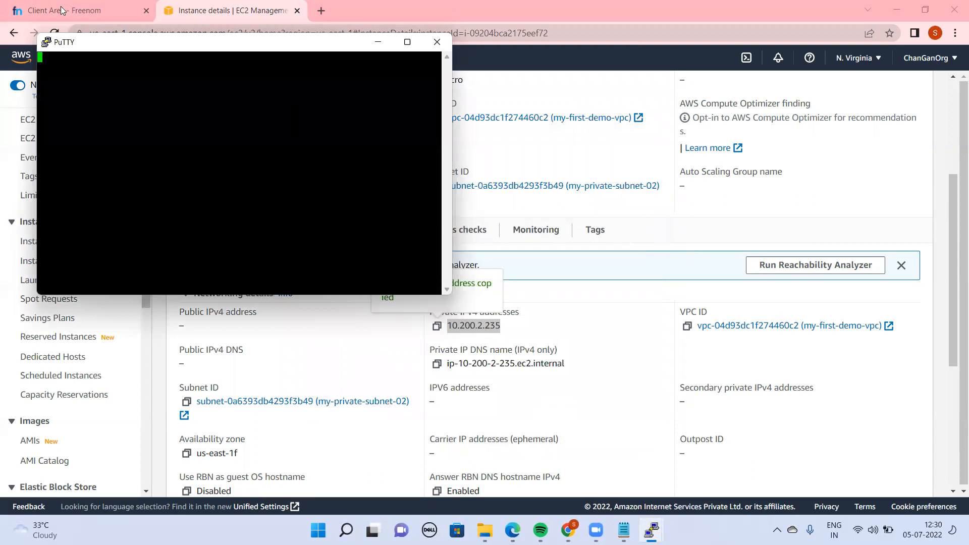
drag(118, 47, 423, 180)
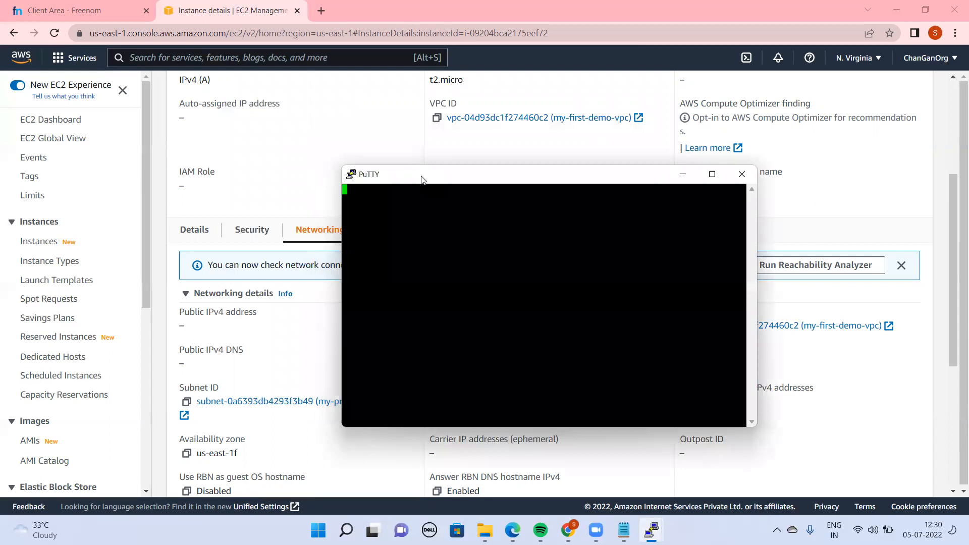
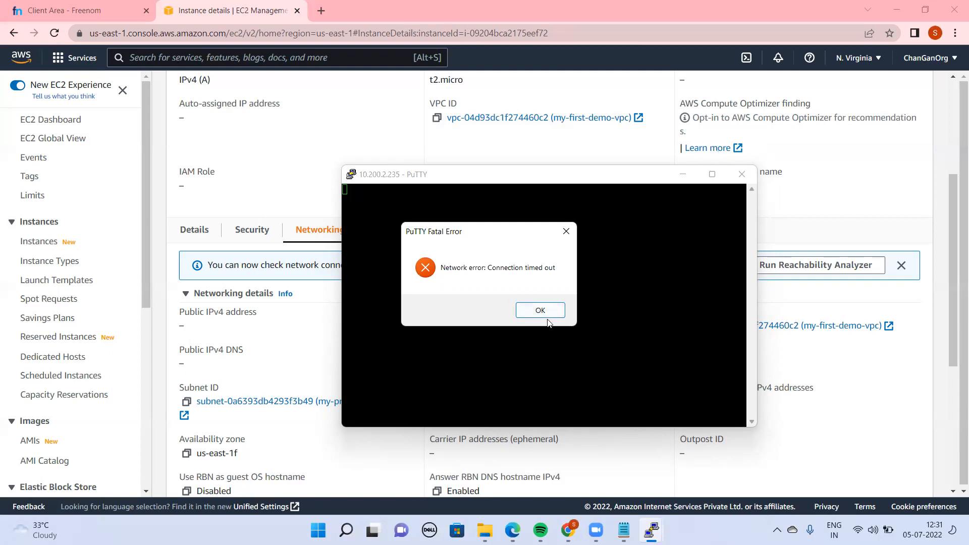
Close the private instance's PuTTY session and ping 10.200.2.235 from the public instance's terminal, stopping it after several packets
click(535, 313)
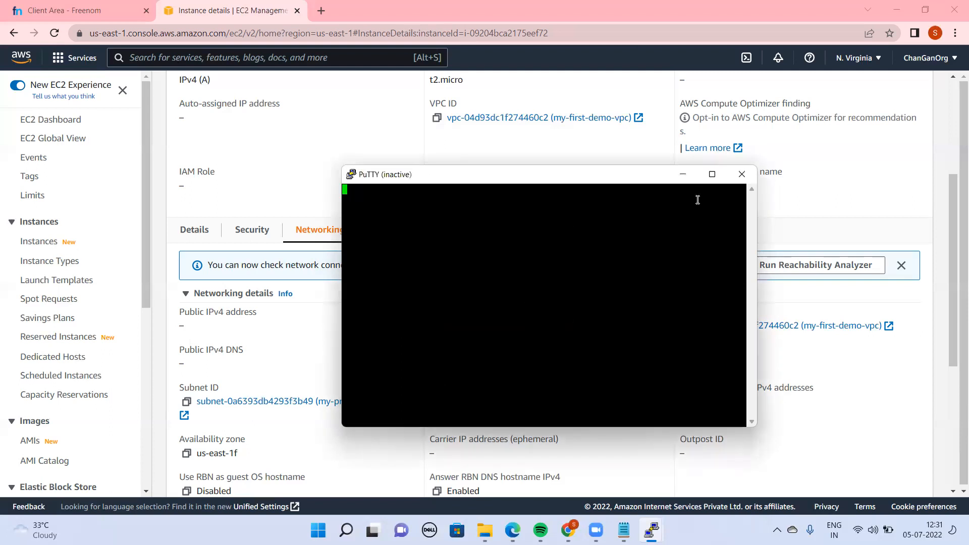
click(742, 175)
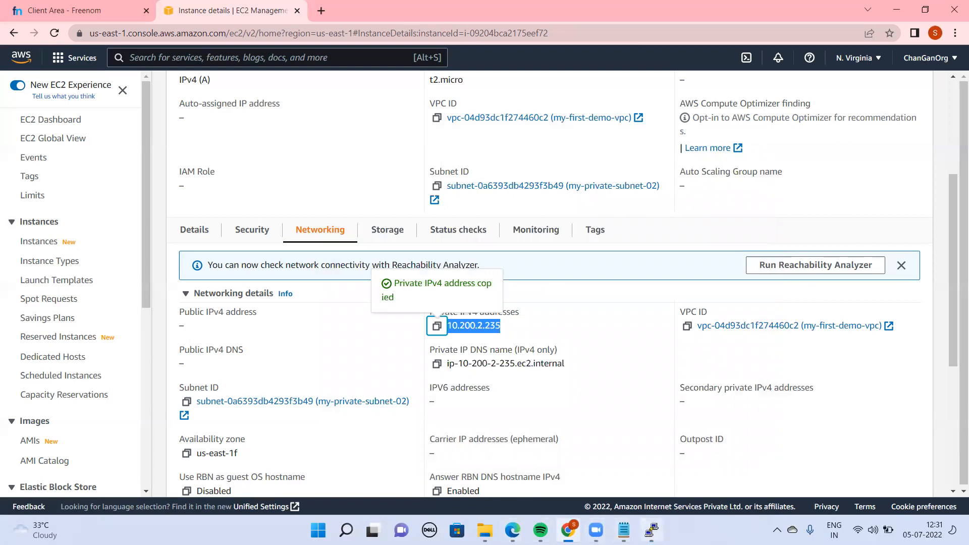
click(651, 530)
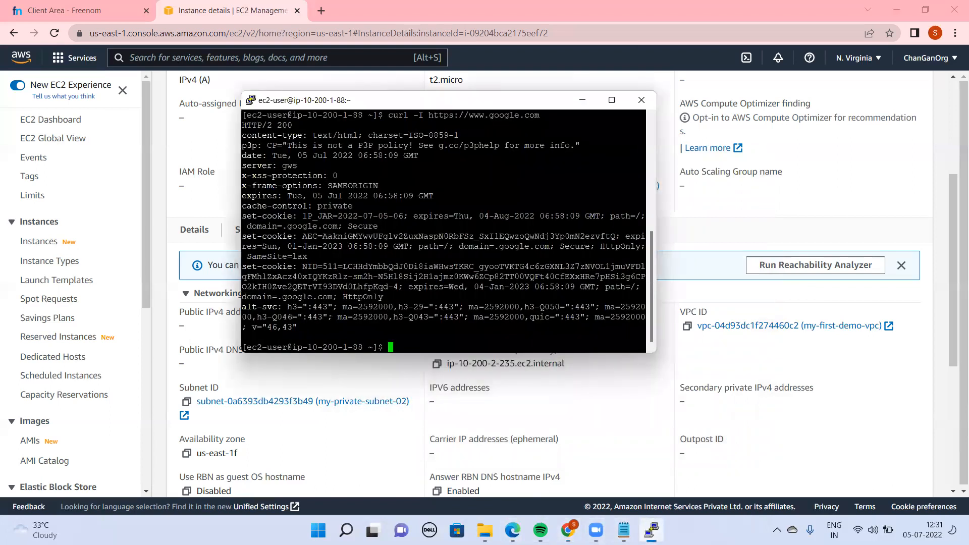
text(ping)
right_click(468, 338)
key(Return)
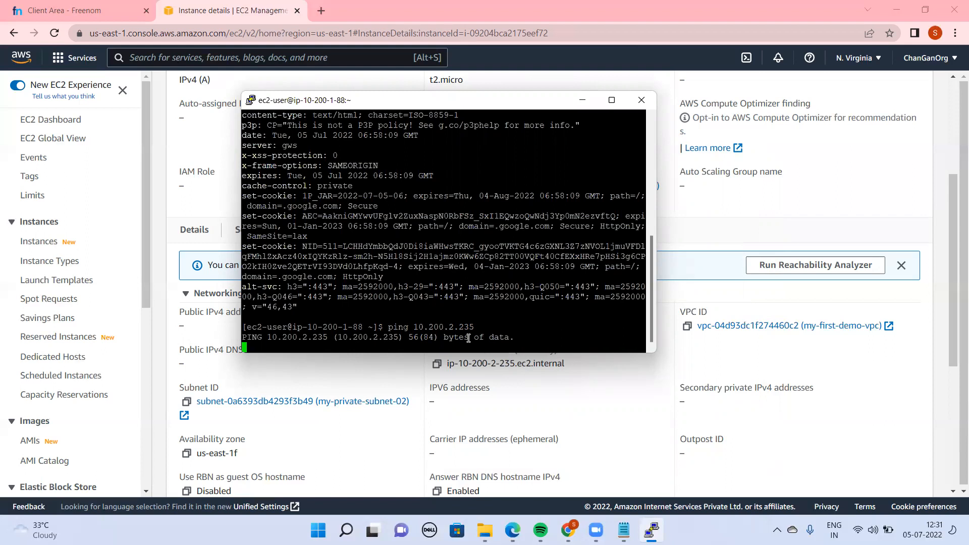
key(ctrl+c)
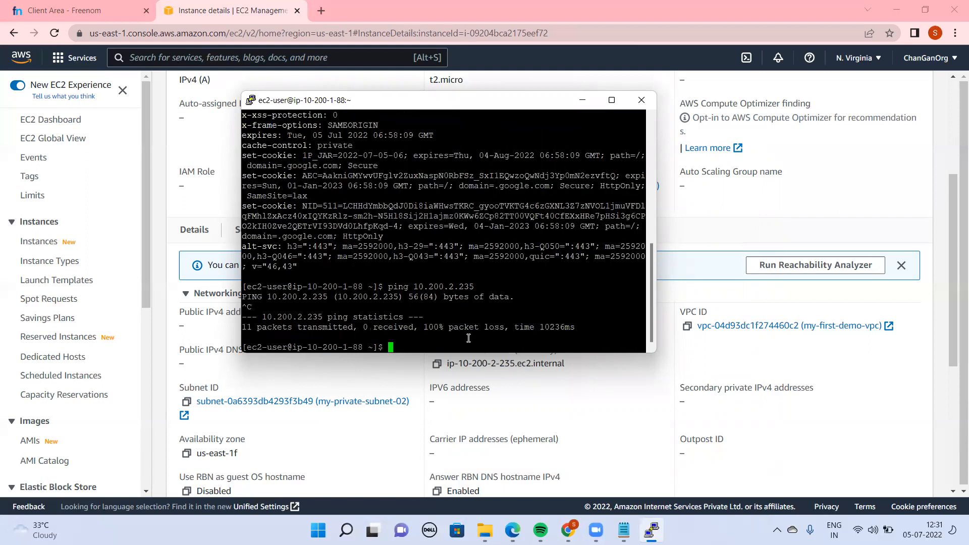
Return to the EC2 console and open security group launch-wizard-6 from the usingprivatesubnet instance's security details
click(842, 179)
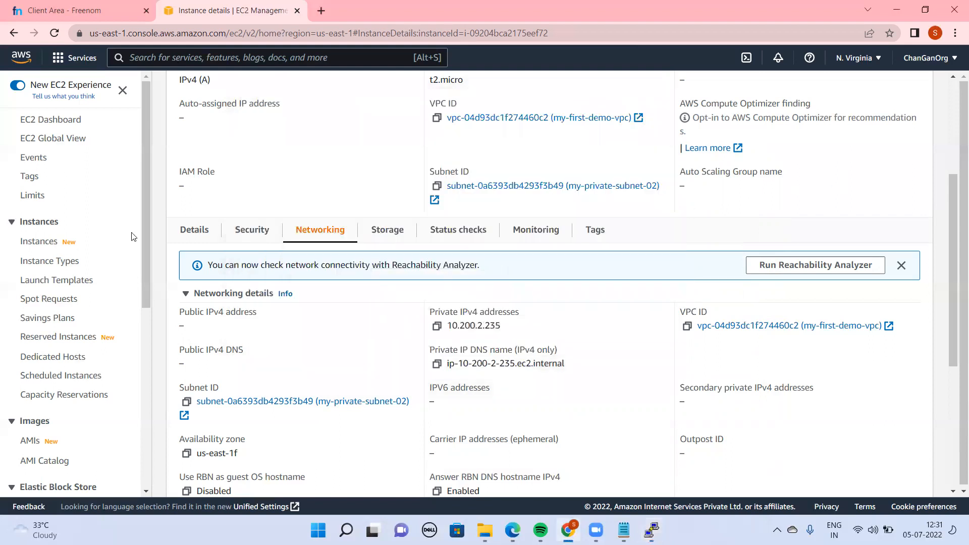
mouse_move(147, 281)
mouse_down()
mouse_move(155, 389)
mouse_move(153, 278)
mouse_up()
click(44, 247)
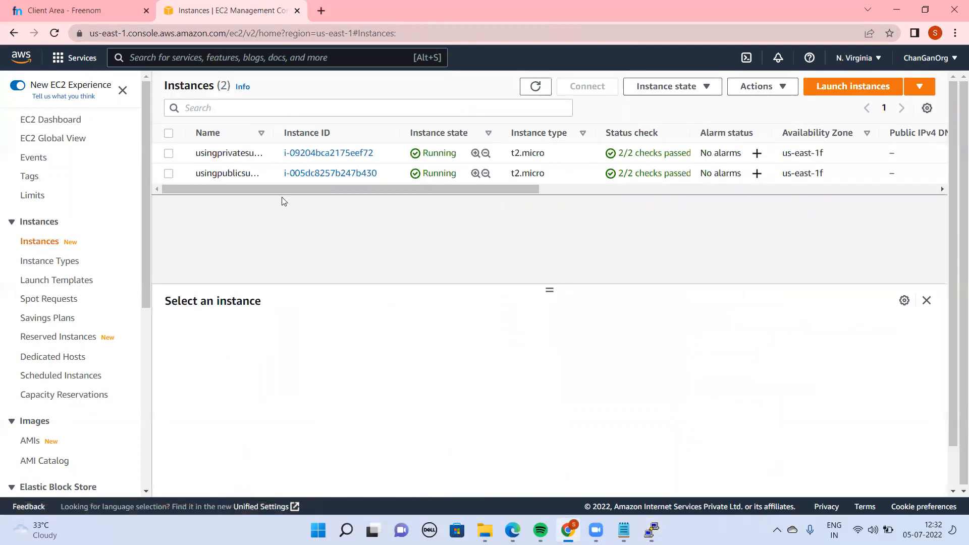
click(329, 152)
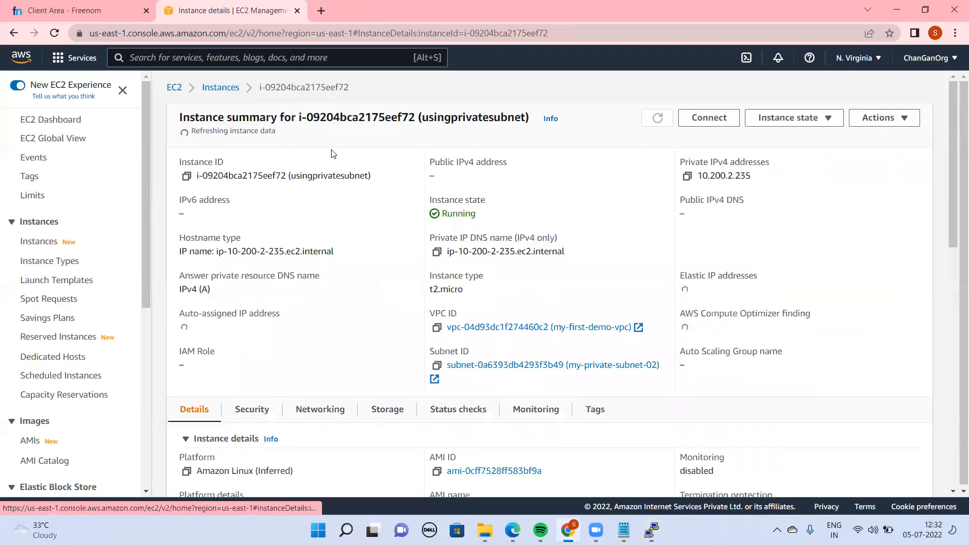
drag(952, 192, 945, 215)
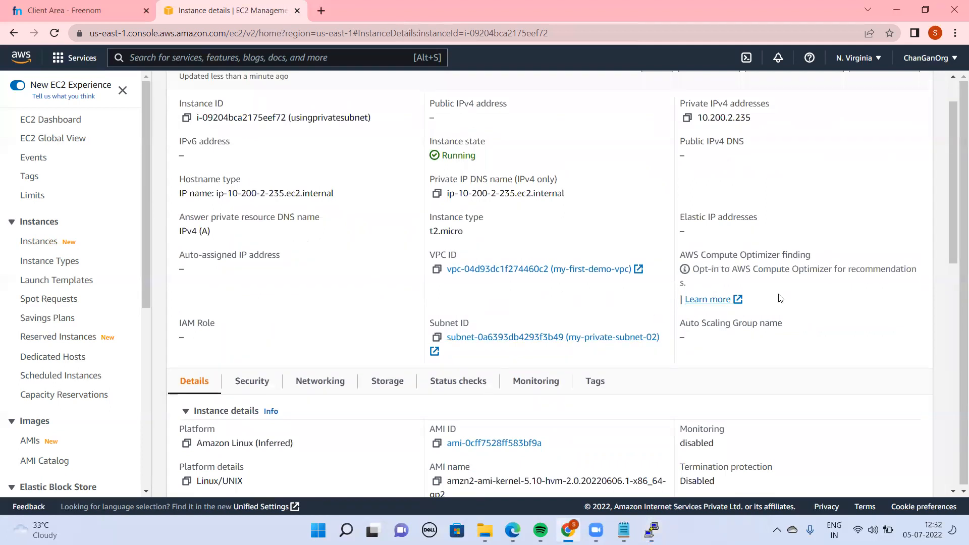
drag(954, 248, 954, 346)
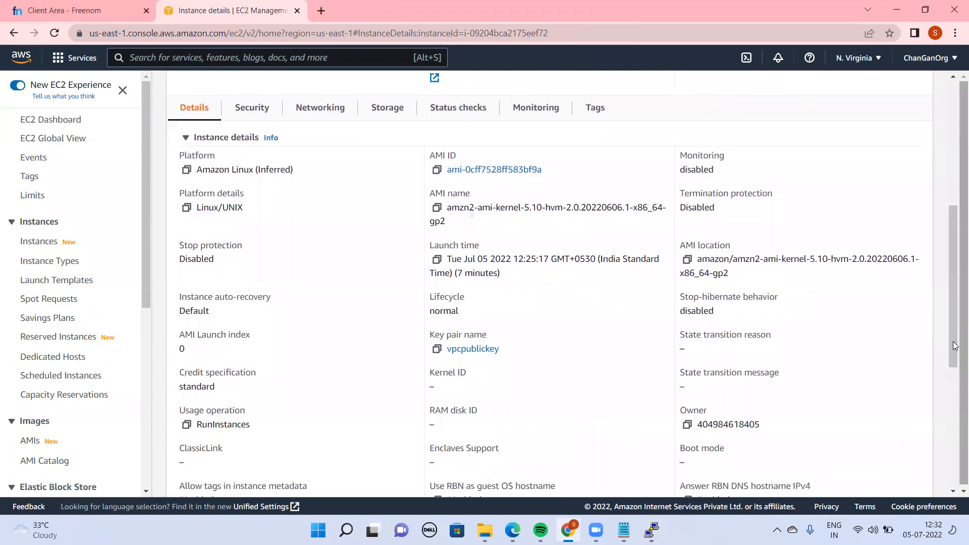
click(251, 106)
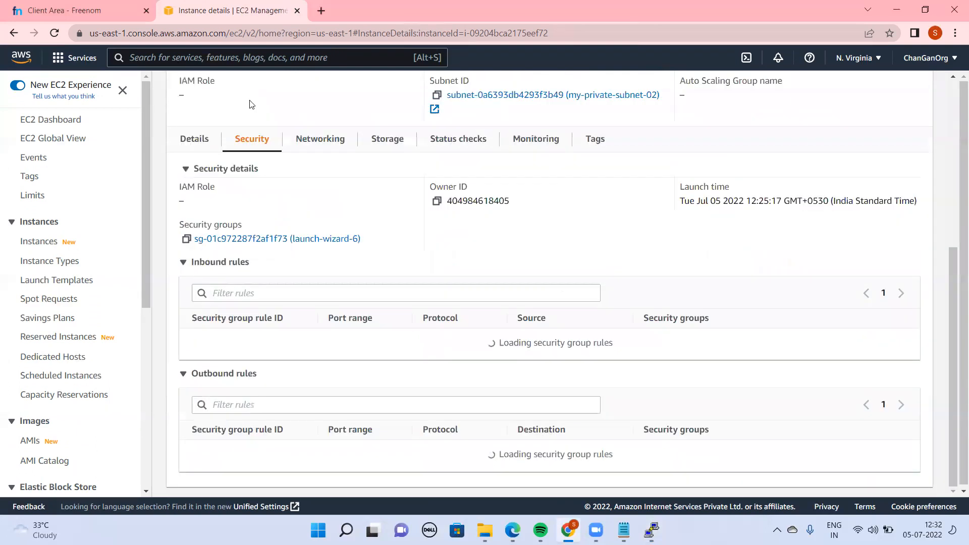
click(260, 267)
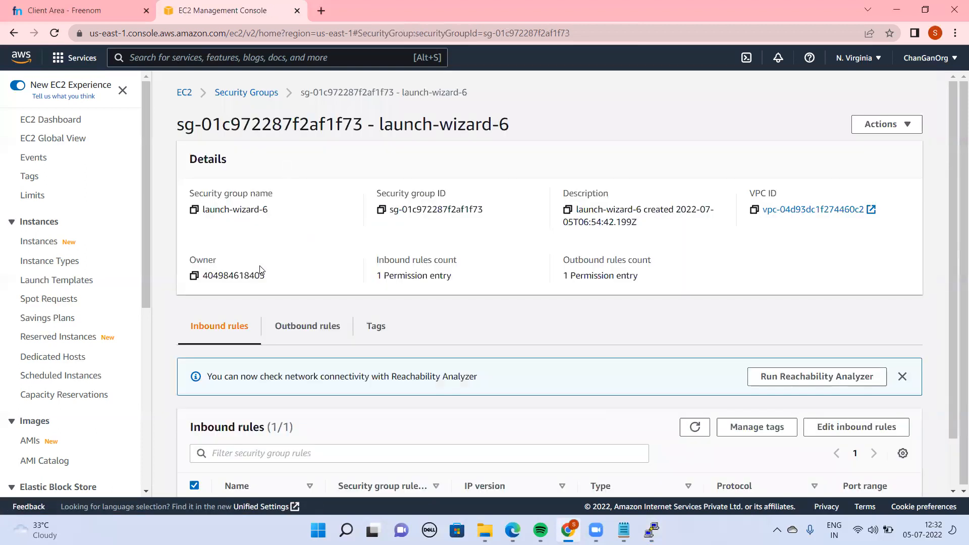
Add an inbound rule of type Custom ICMP - IPv4 with source 0.0.0.0/0 to launch-wizard-6 and save the rules
drag(955, 274, 955, 470)
mouse_move(485, 530)
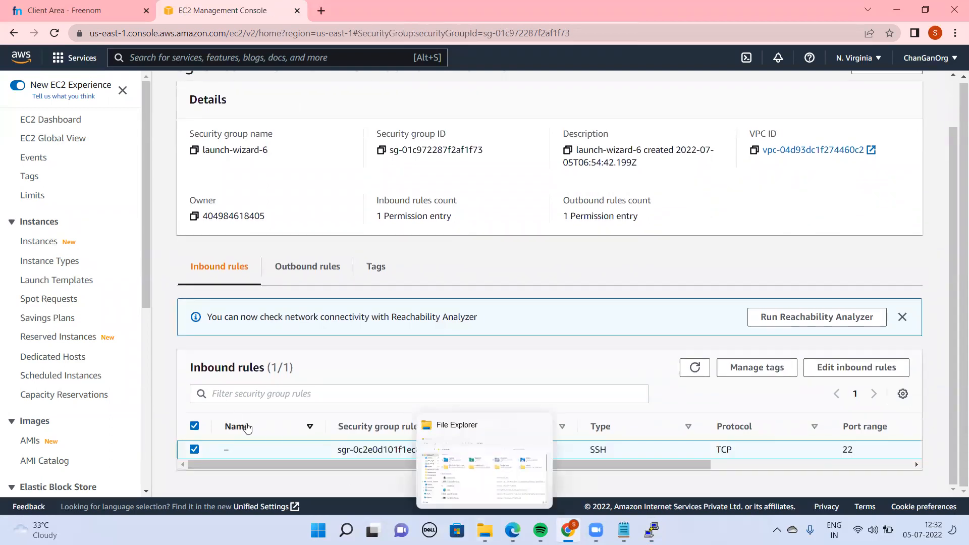
click(820, 374)
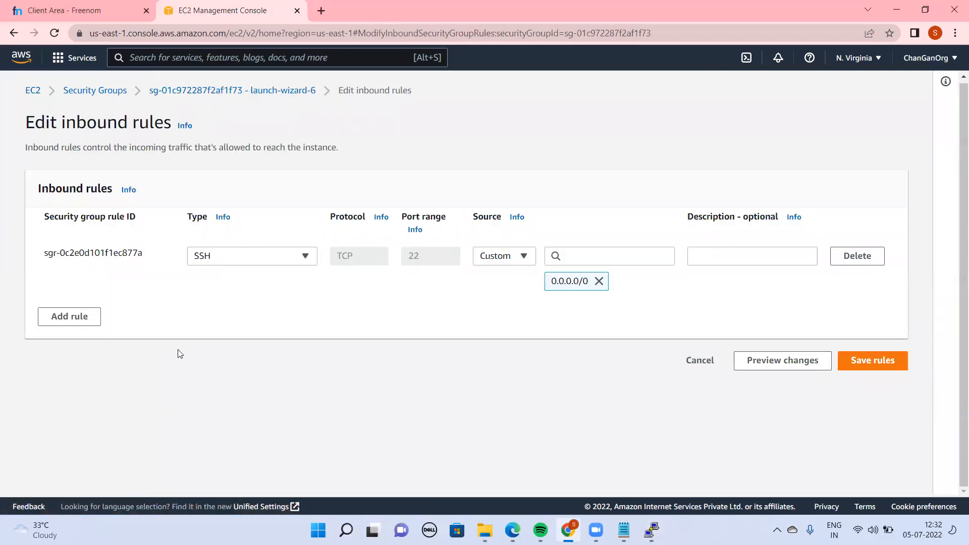
click(69, 319)
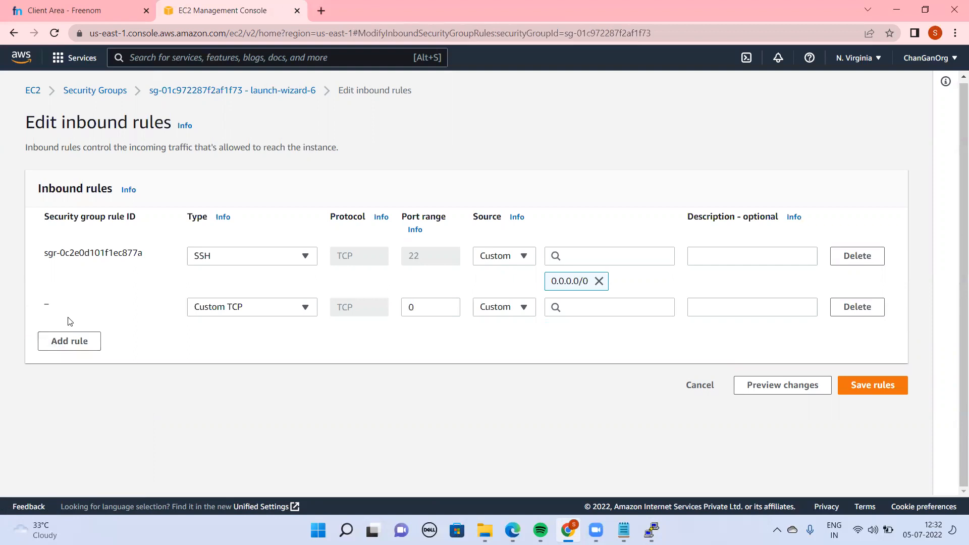
click(248, 309)
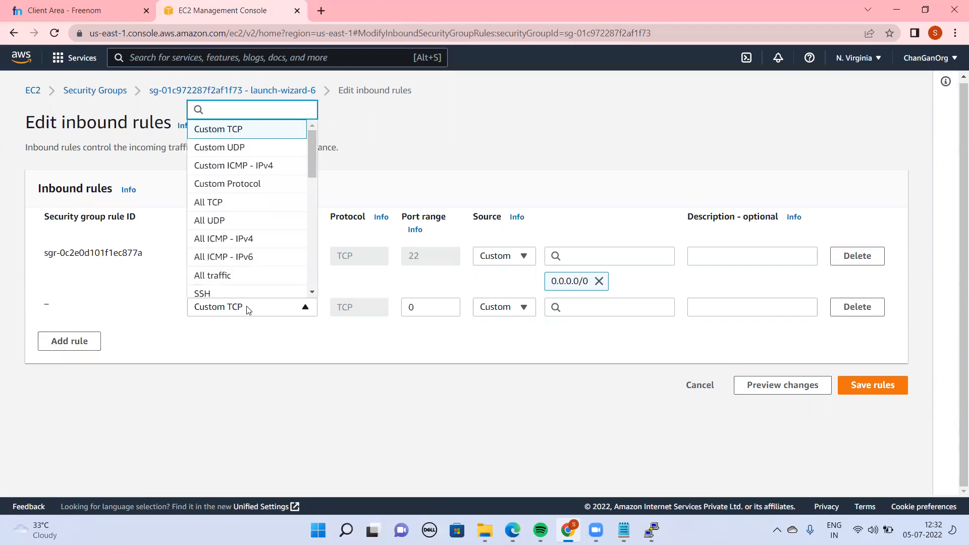
click(261, 171)
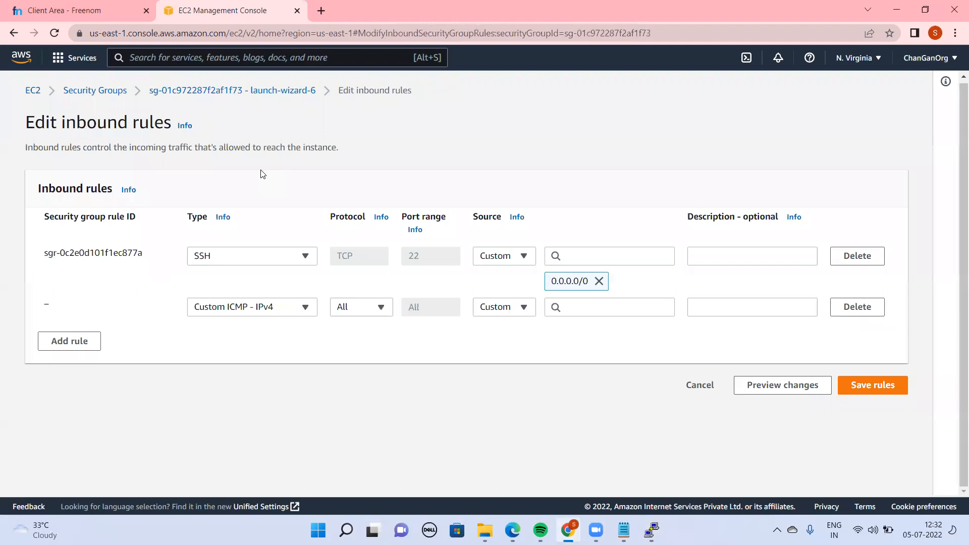
click(579, 308)
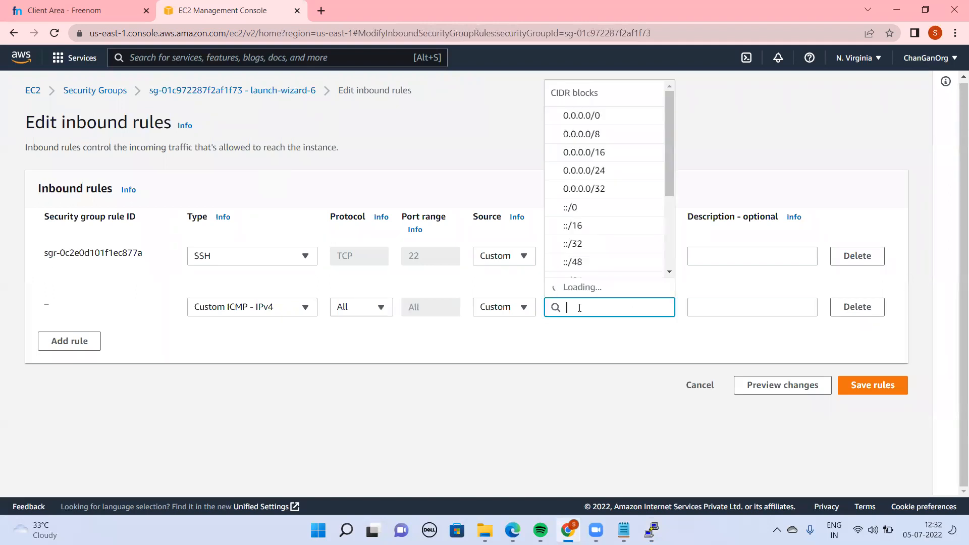
click(587, 138)
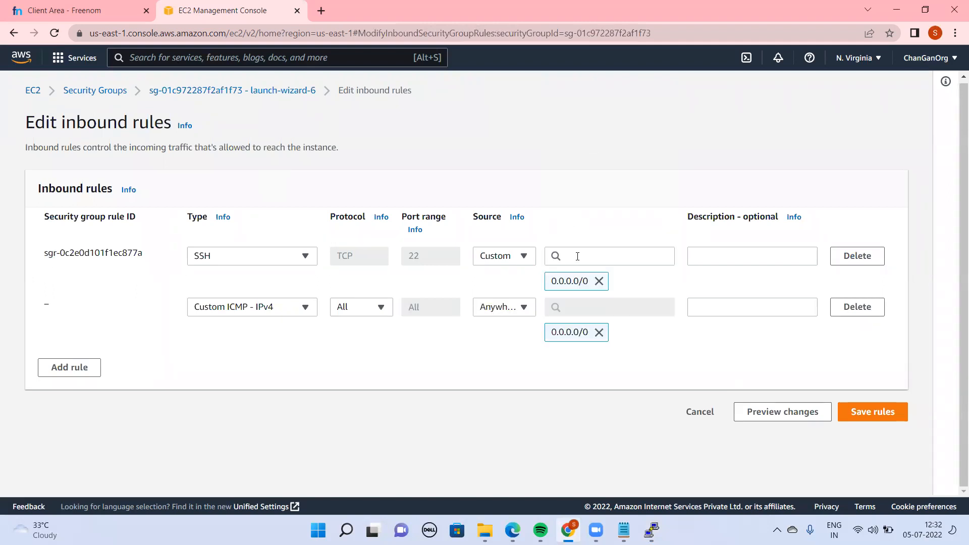
click(874, 417)
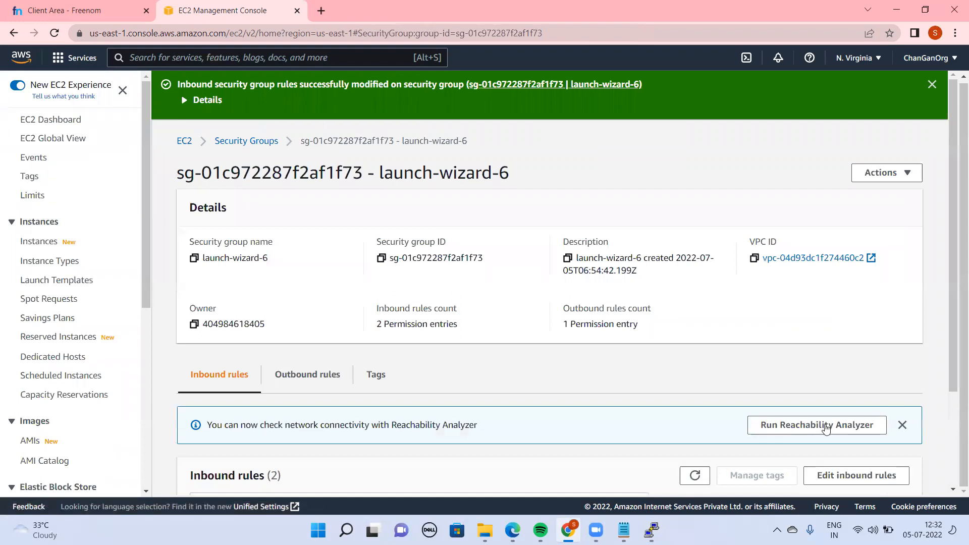
Repeat the ping to 10.200.2.235 from the public instance's terminal and stop it after several packets
click(652, 530)
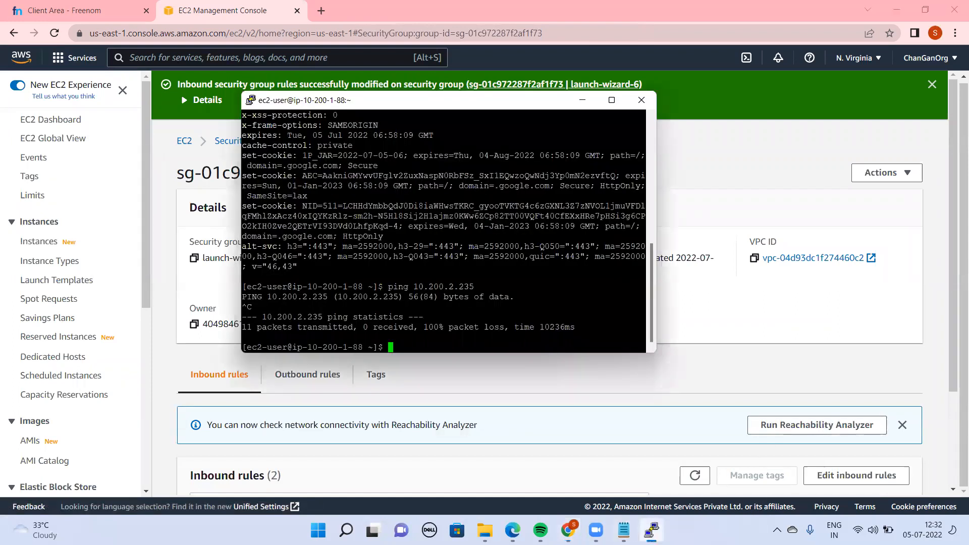
key(Up)
key(Return)
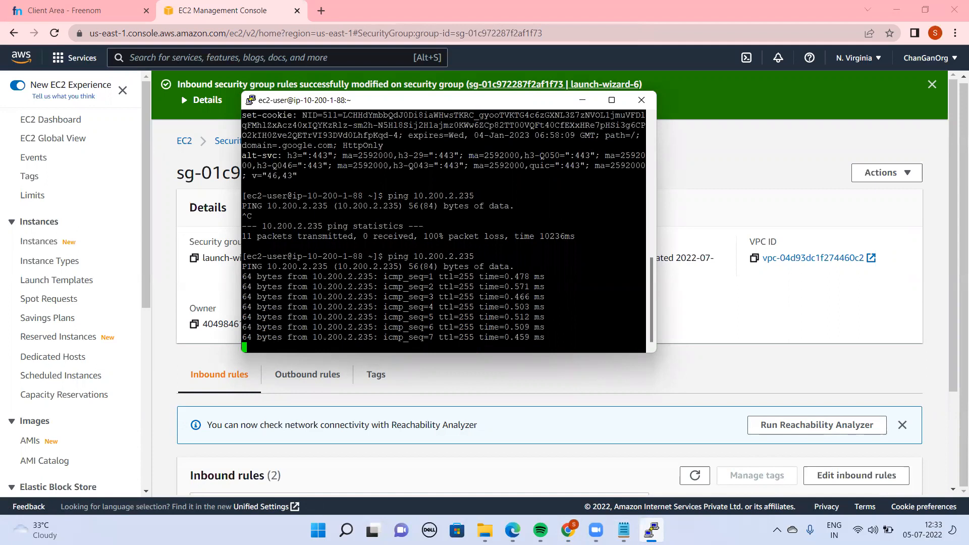
key(ctrl+c)
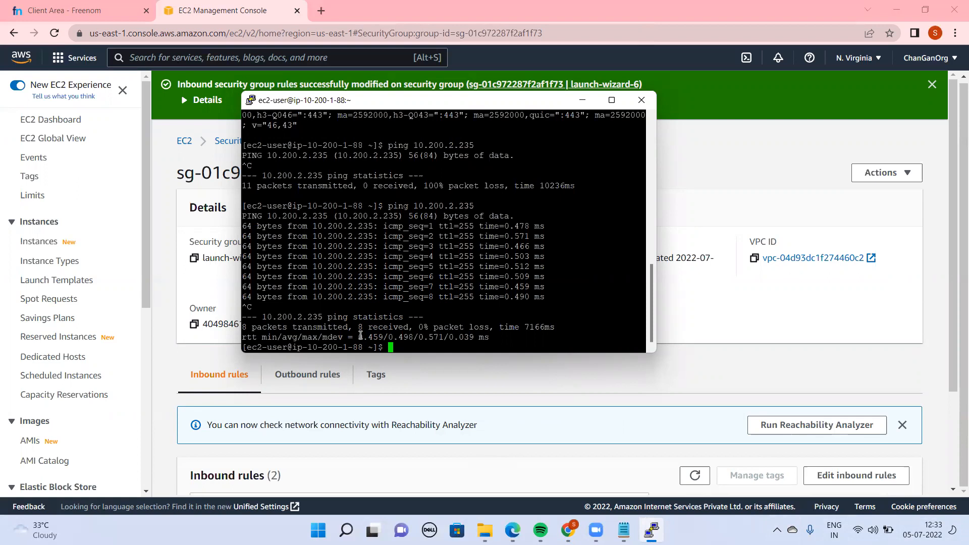
Switch to the VPC notes in Notepad and add the line "1. we have to load the keys" below "5. Finally login"
mouse_move(624, 531)
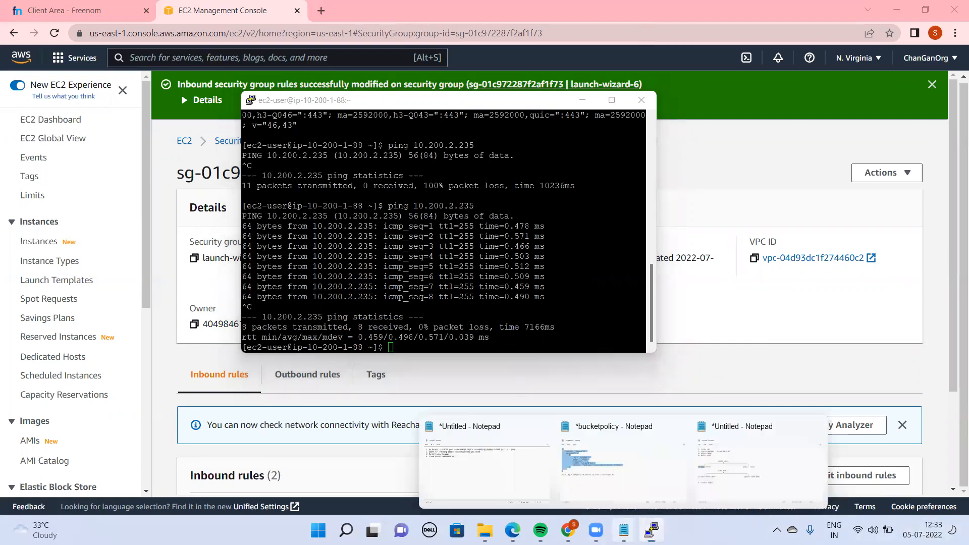
click(764, 472)
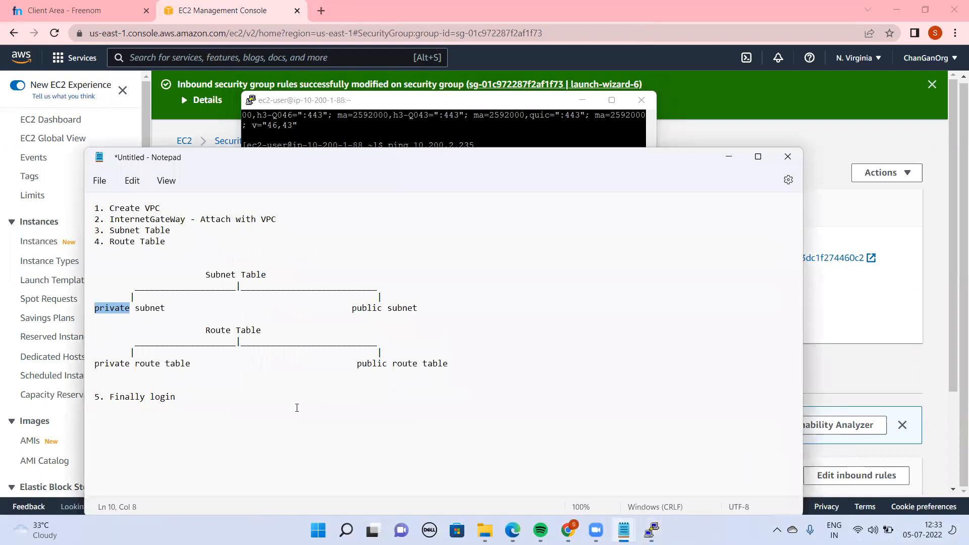
click(297, 408)
text(1. we have to create )
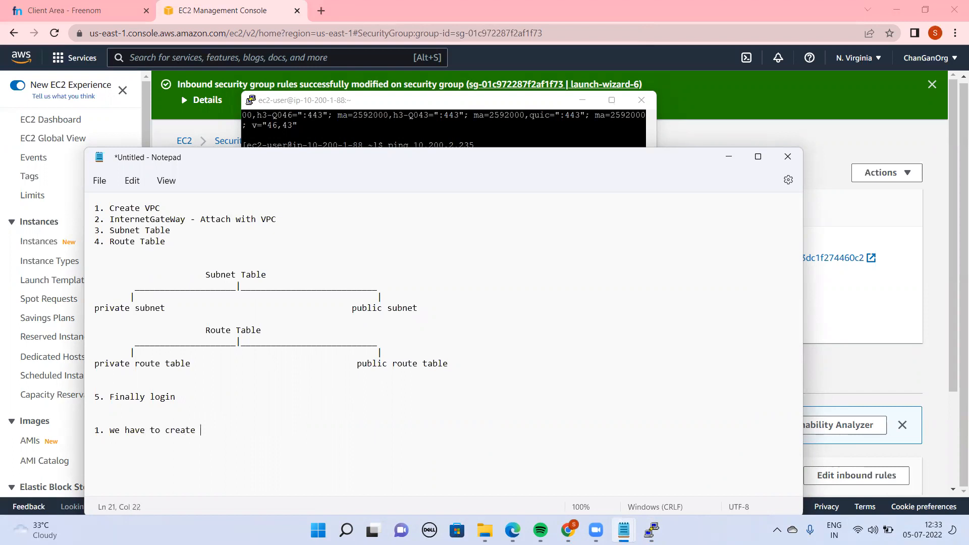
text(pu)
key(BackSpace)
key(BackSpace)
key(BackSpace)
key(BackSpace)
key(BackSpace)
key(BackSpace)
key(BackSpace)
key(BackSpace)
key(BackSpace)
text(load the keys)
key(Return)
Add the second note line "2. we have to change the permissions"
text(2.)
text( weh)
text(have to chang)
text(e the pers)
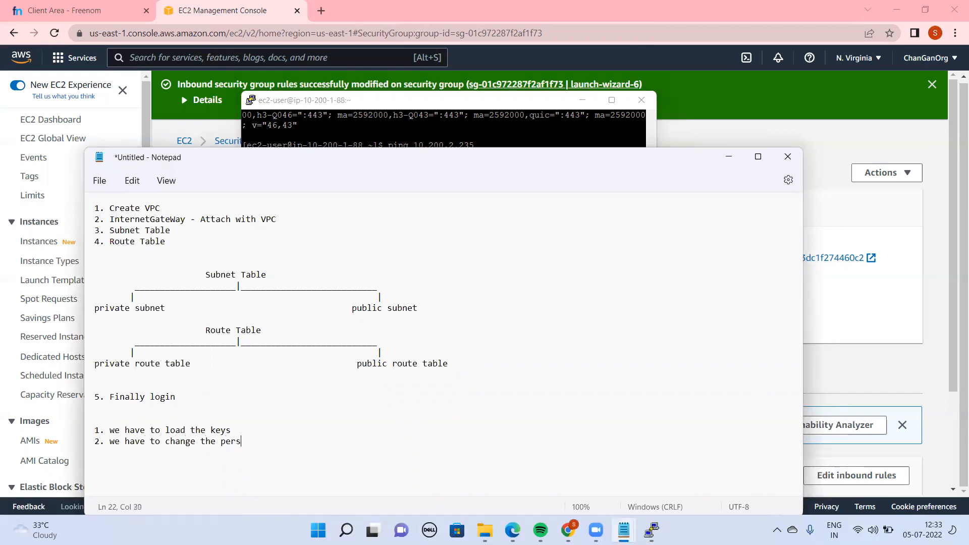
key(BackSpace)
text(missoins)
key(Return)
key(BackSpace)
key(BackSpace)
key(BackSpace)
text(ions)
key(Return)
Add the third note line "3. Finally connect it"
text(3. Finally connect)
key(BackSpace)
key(BackSpace)
key(BackSpace)
text(nect it)
key(Return)
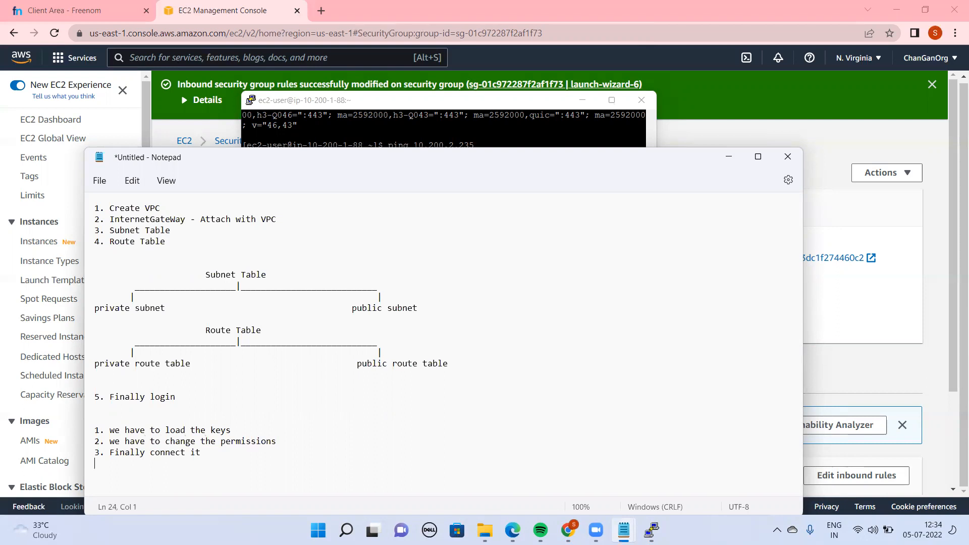
Return to the public instance's terminal and enter ec2-user@ at the prompt without running it
click(449, 126)
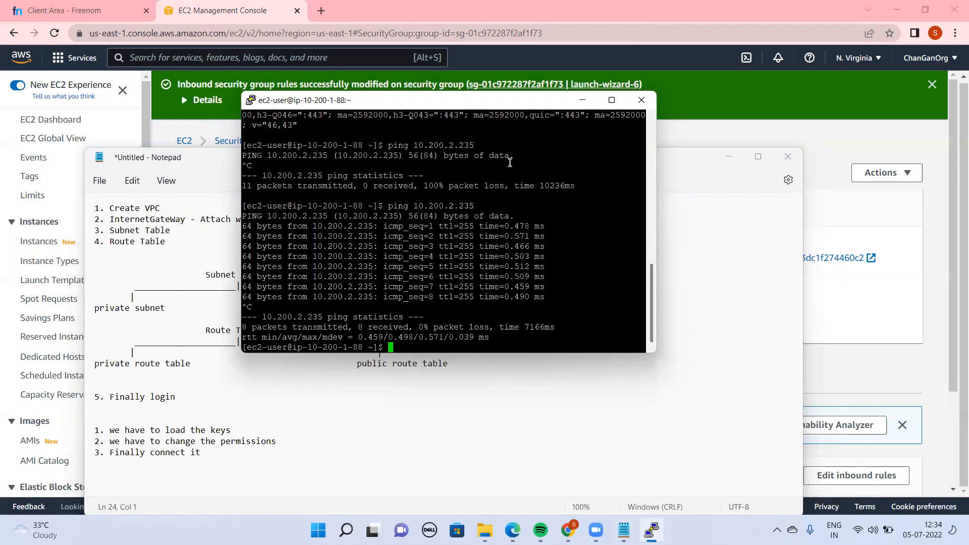
drag(488, 163, 289, 152)
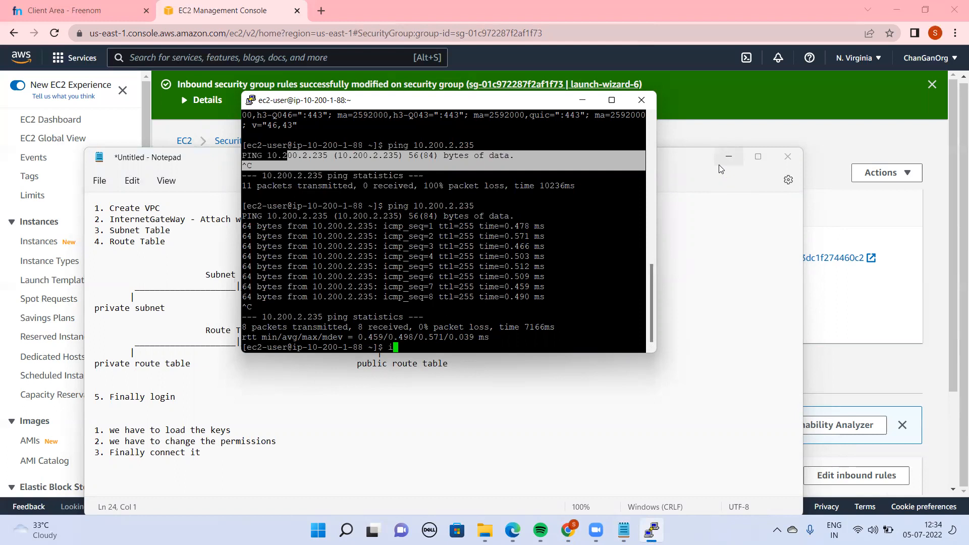
text(vi)
key(BackSpace)
key(BackSpace)
text(ec2-user@)
Switch back to the EC2 console and open the details of the usingprivatesubnet instance from the instances list
mouse_move(624, 530)
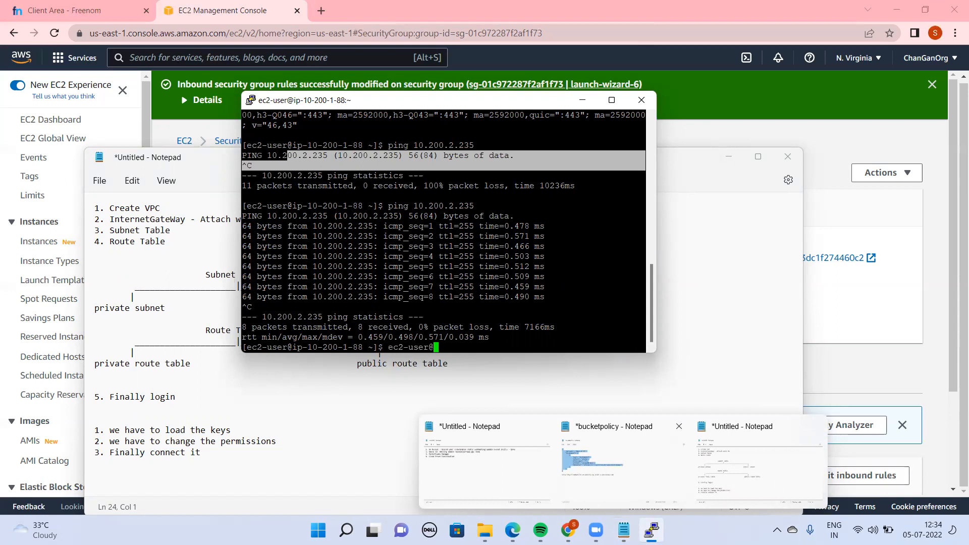
click(842, 224)
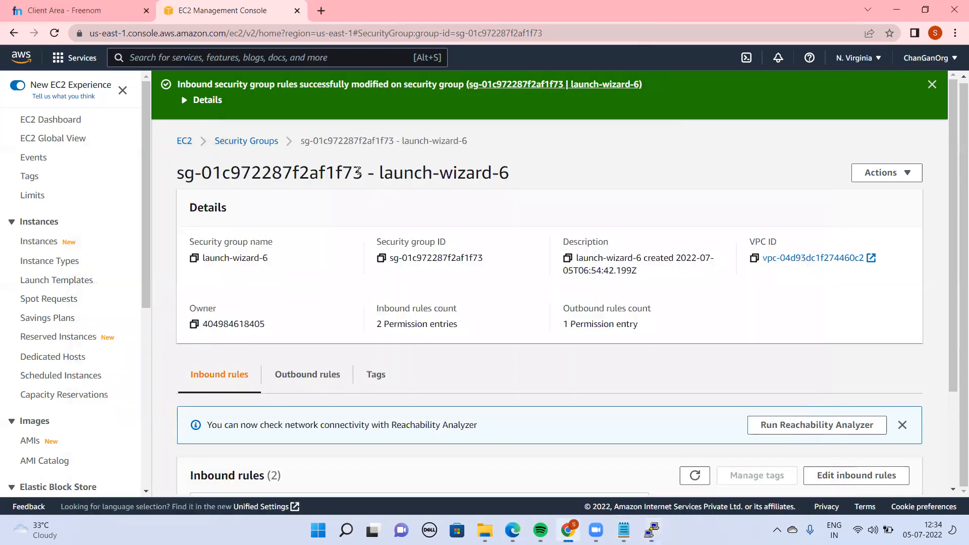
click(184, 141)
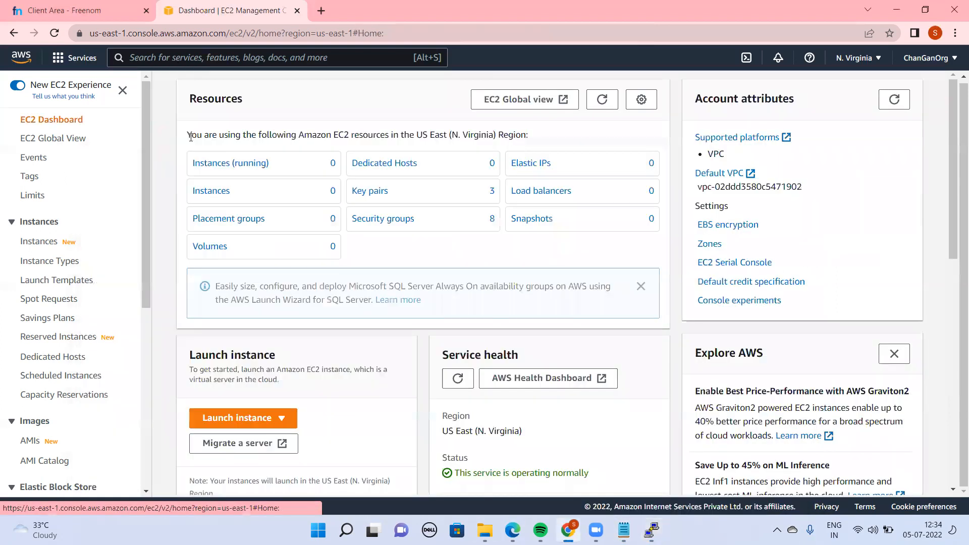
click(204, 191)
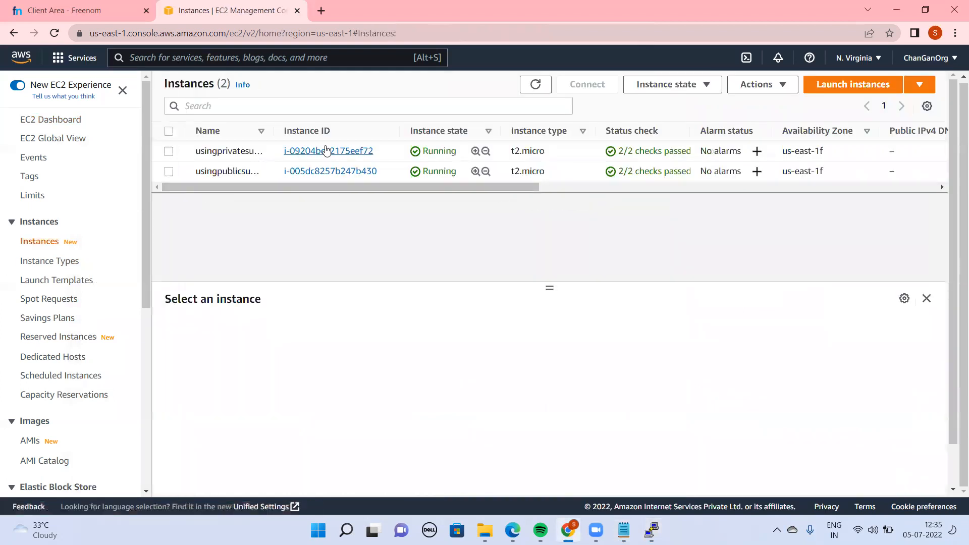
click(346, 154)
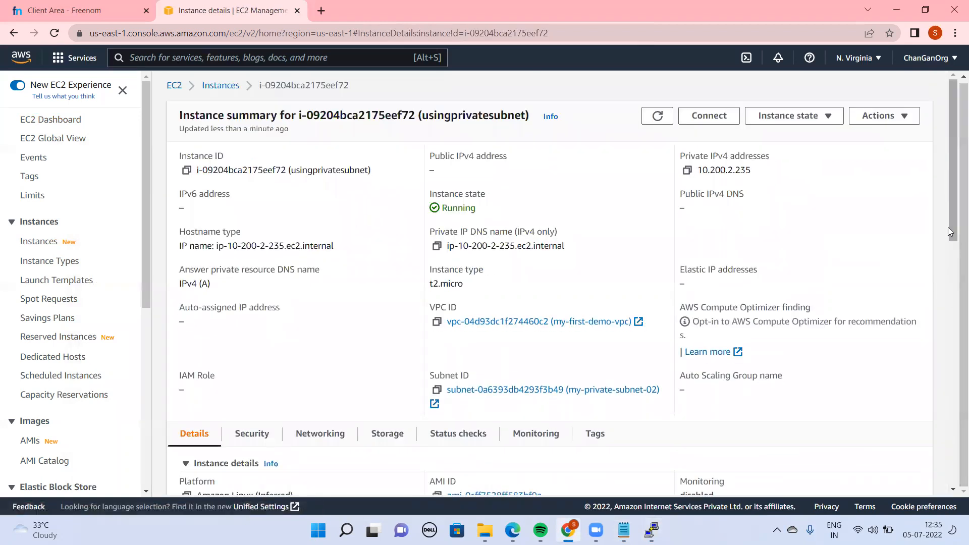
Copy the private IPv4 address of the usingprivatesubnet instance from its networking details
scroll(950, 275, down, 5)
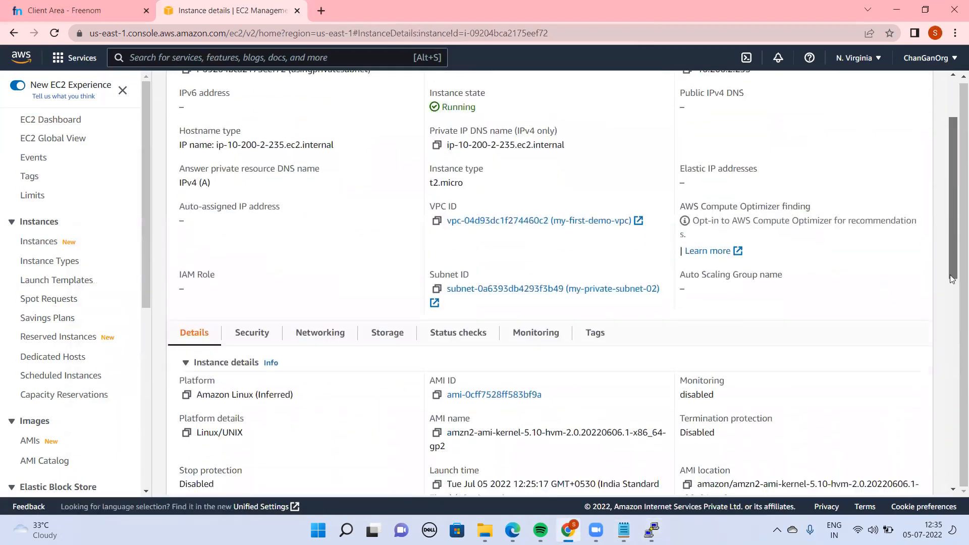
scroll(953, 366, down, 3)
scroll(949, 343, up, 2)
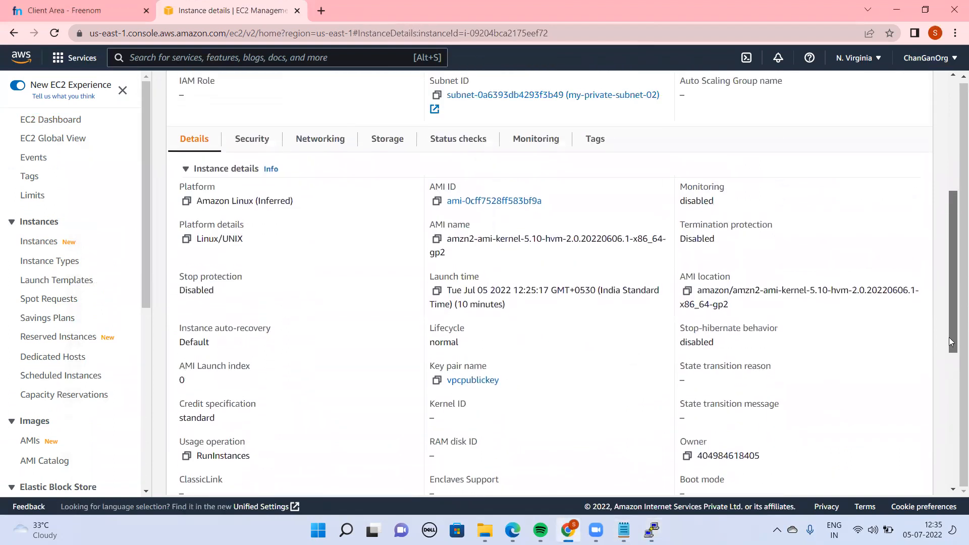
drag(948, 338, 948, 338)
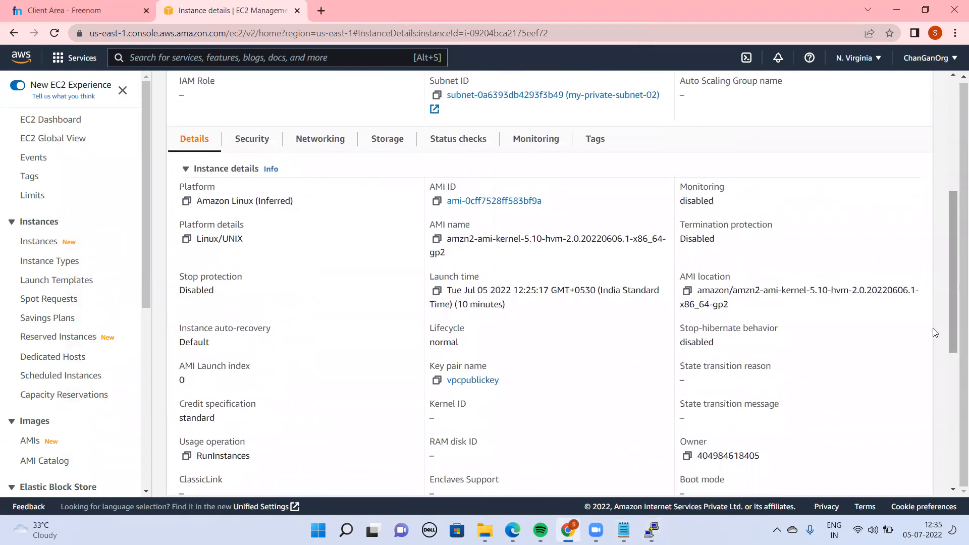
click(237, 136)
click(318, 142)
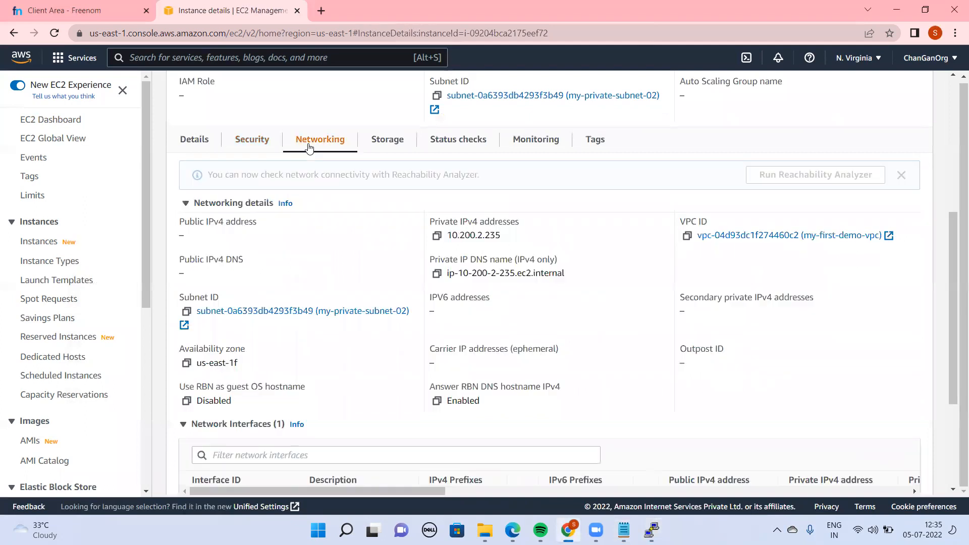
double_click(473, 239)
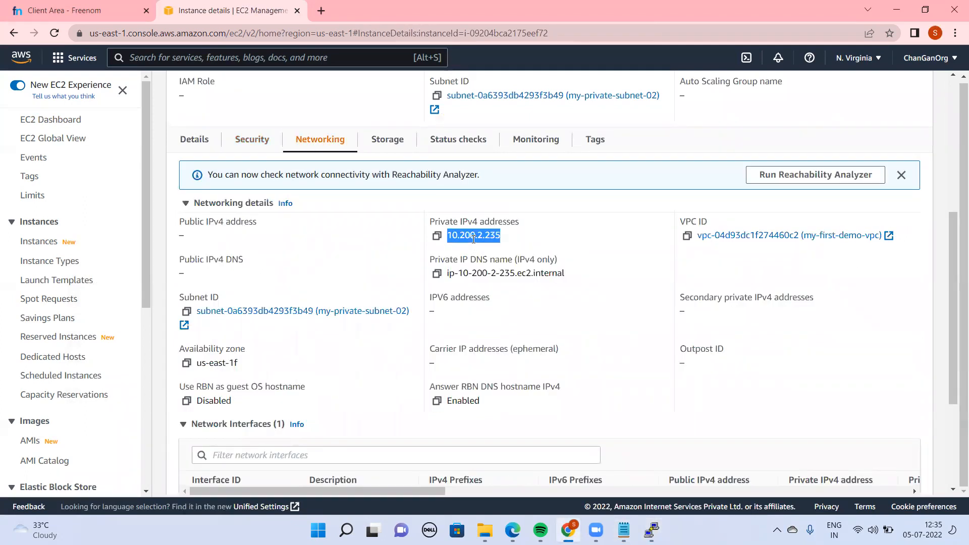
click(437, 236)
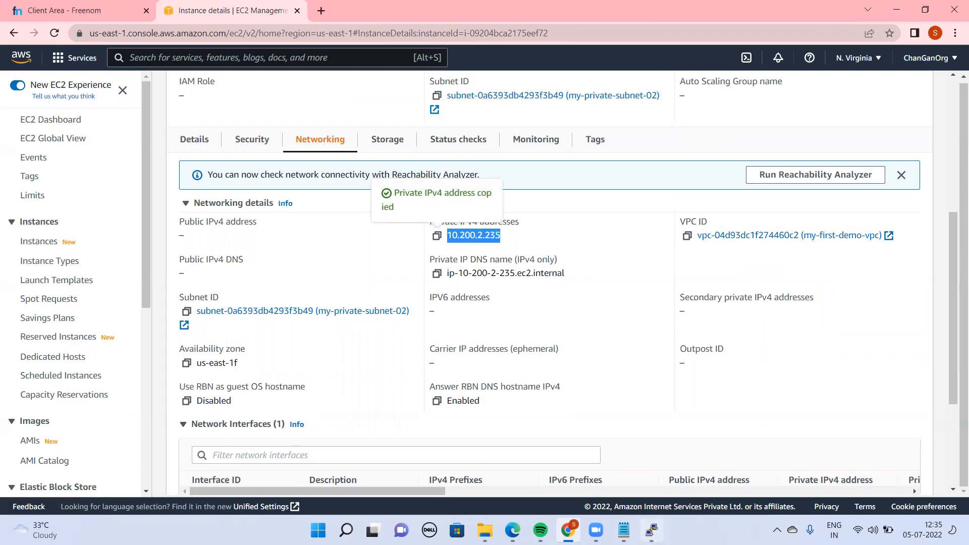
click(651, 530)
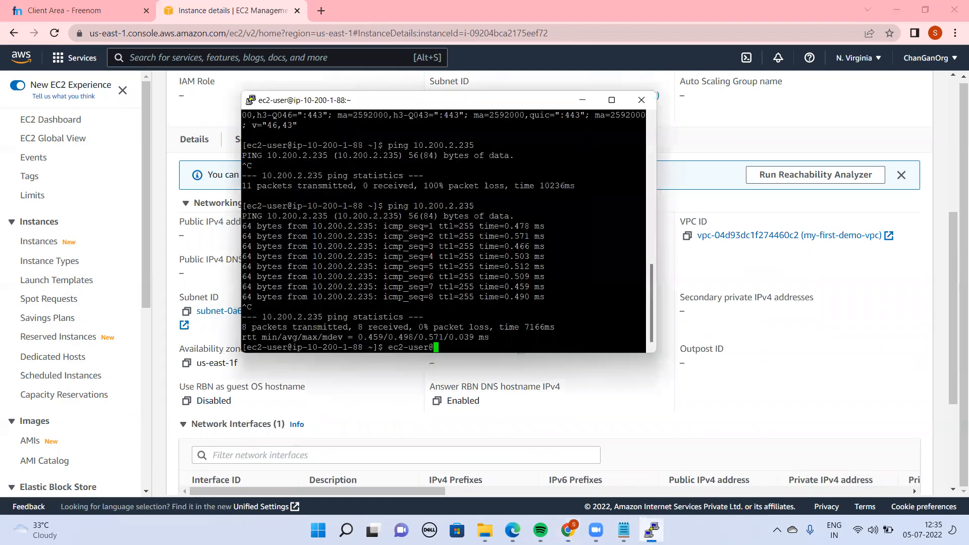
text(ec2-user@)
right_click(484, 324)
key(Return)
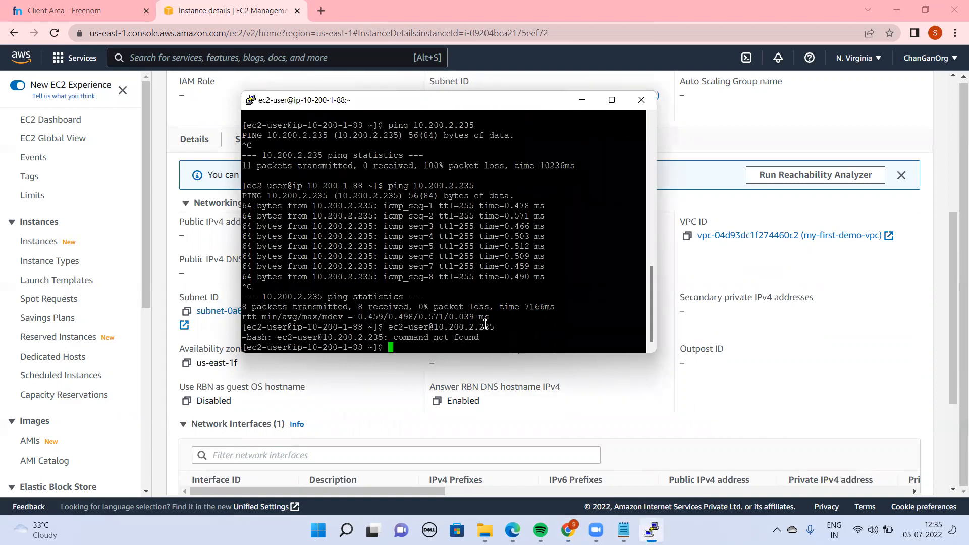
text(ssh ec2-user@10.200.2.235)
key(Return)
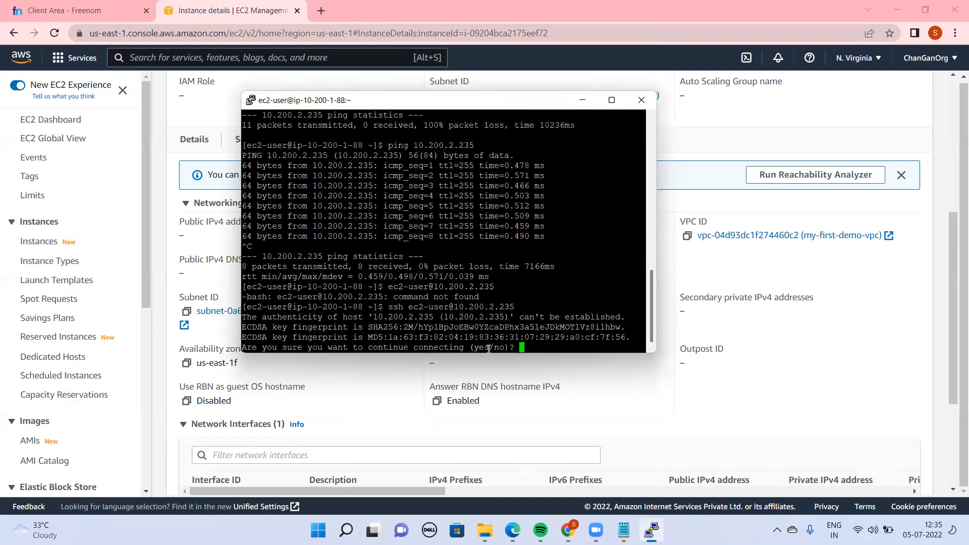
text(yes)
key(Return)
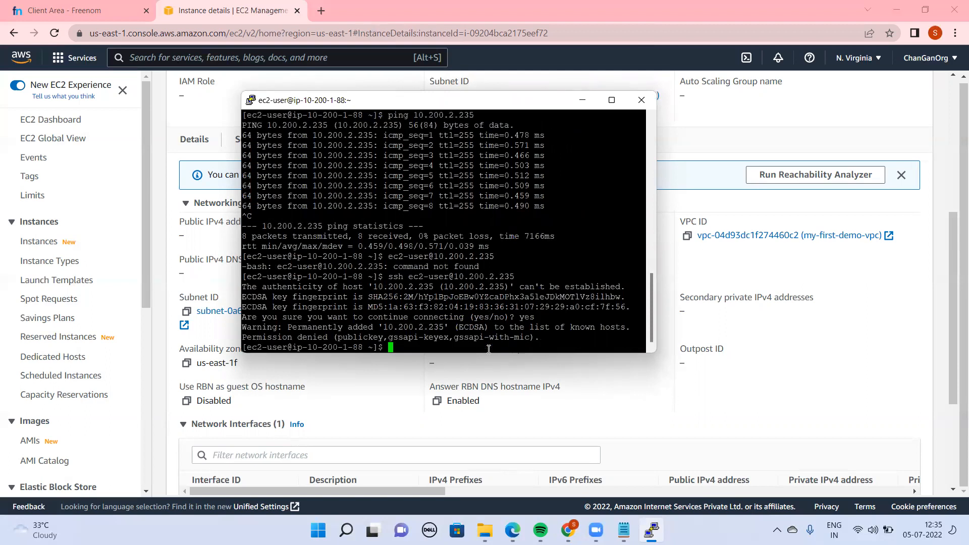
double_click(312, 338)
click(486, 340)
Create a new file named demo.pem in the vi editor on the public instance
text(vi demp)
key(BackSpace)
text(o.pem)
key(BackSpace)
key(Return)
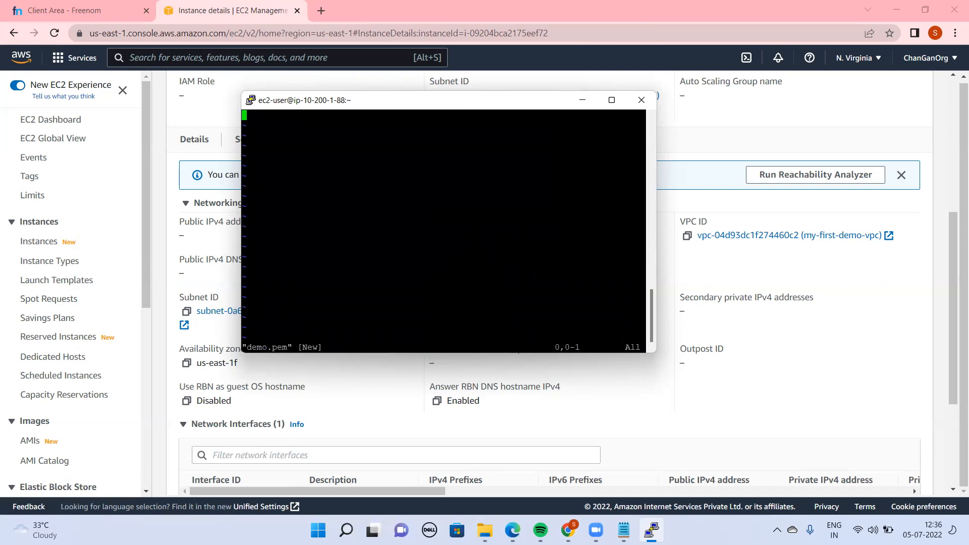
Switch to File Explorer and open the Downloads folder
mouse_move(624, 530)
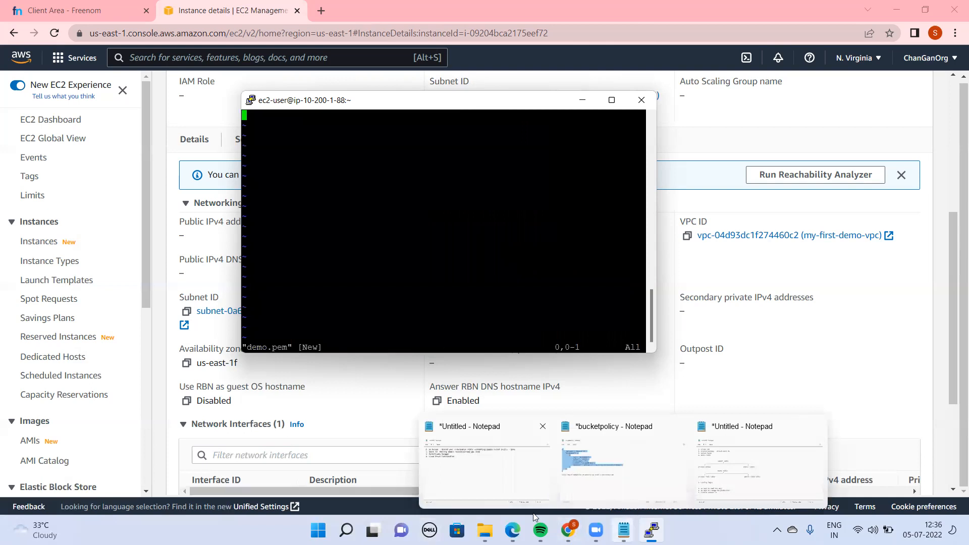
click(485, 530)
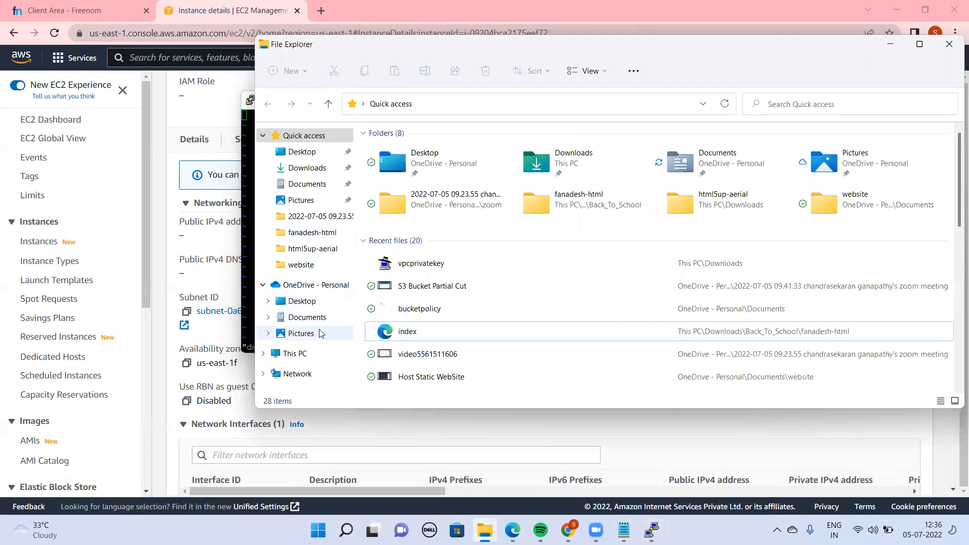
double_click(661, 56)
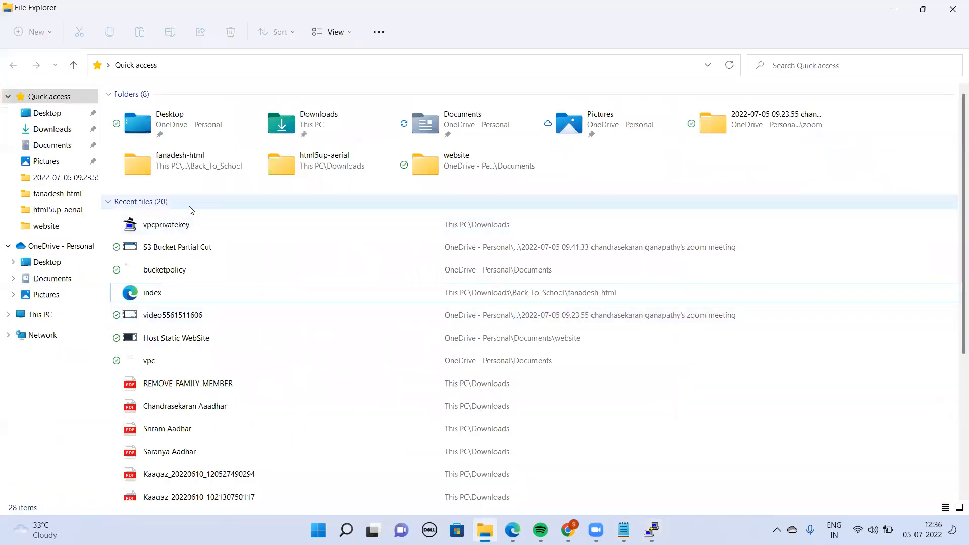
click(466, 228)
double_click(465, 227)
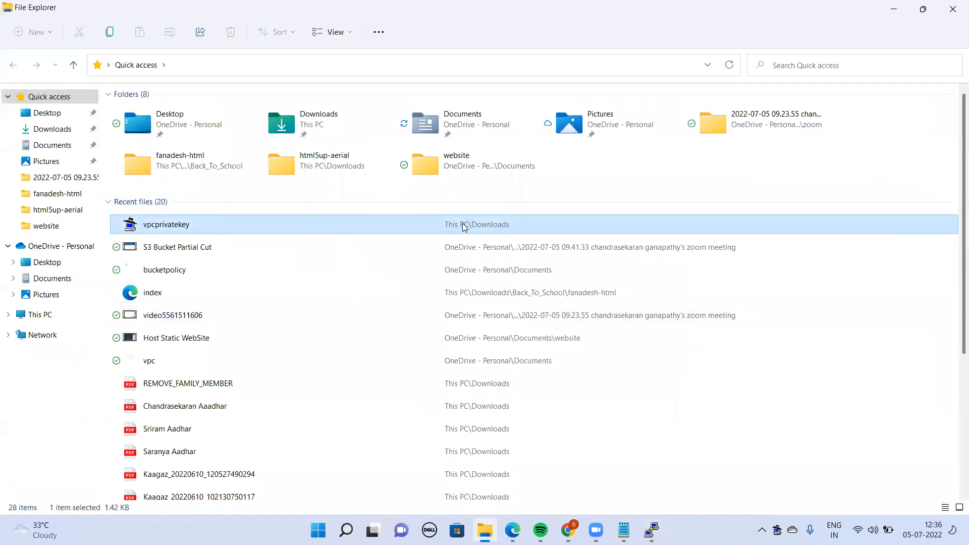
click(49, 130)
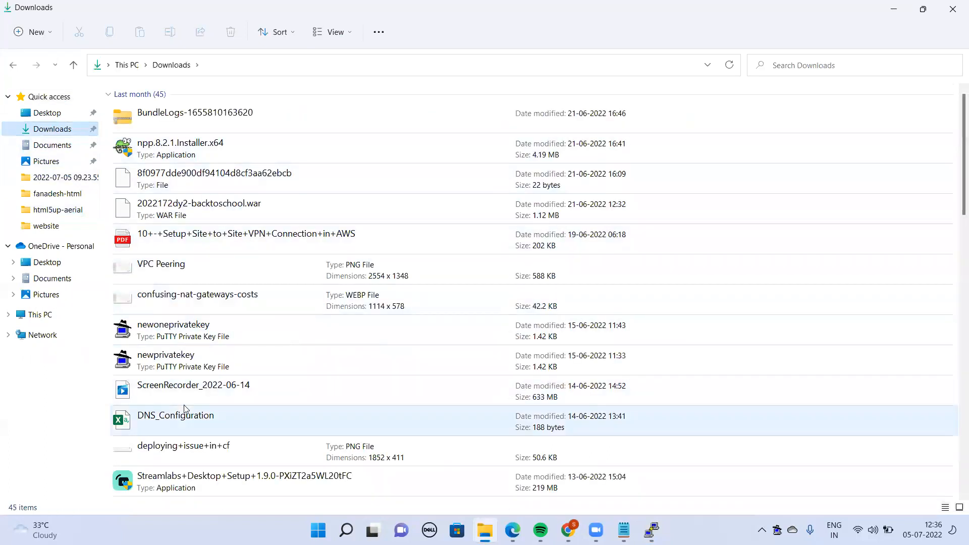
Find the vpcpublickey PEM file in Downloads, open it, copy its entire contents and close it
click(207, 354)
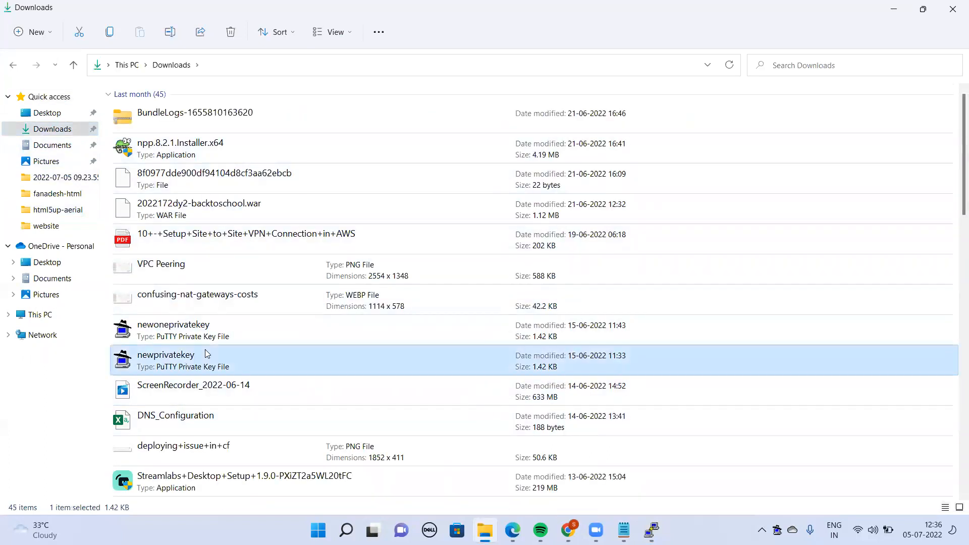
key(Down)
key(Down)
key(Down)
key(Down)
key(Down)
key(Down)
key(Down)
key(Down)
key(Down)
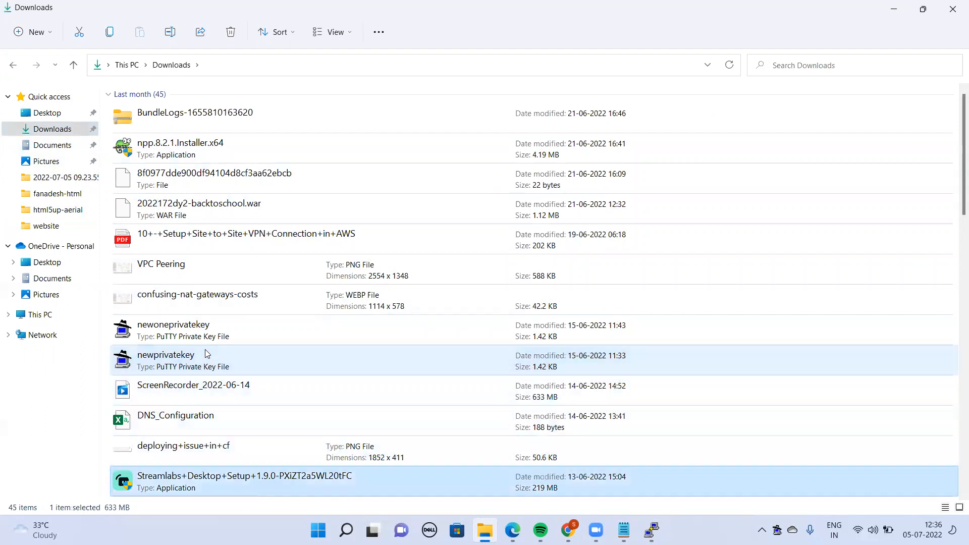
key(Down)
key(Down)
key(Down)
key(Down)
key(Down)
key(Down)
key(Down)
key(Down)
key(Down)
key(Down)
key(Down)
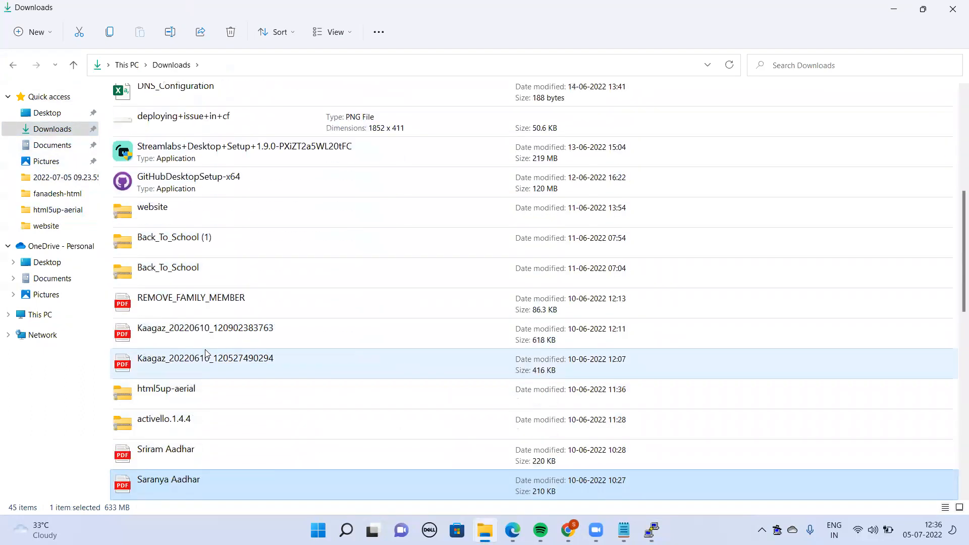
key(Down)
key(Down)
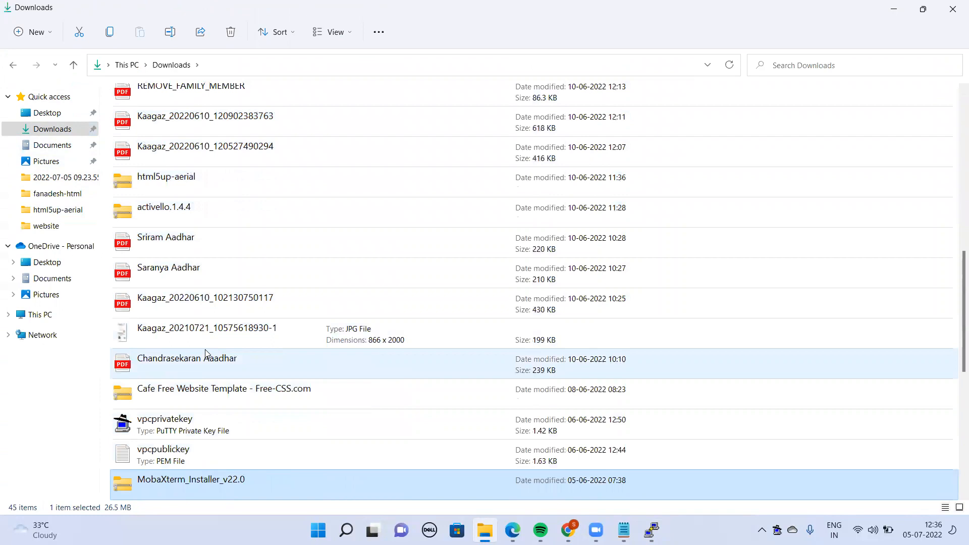
key(Up)
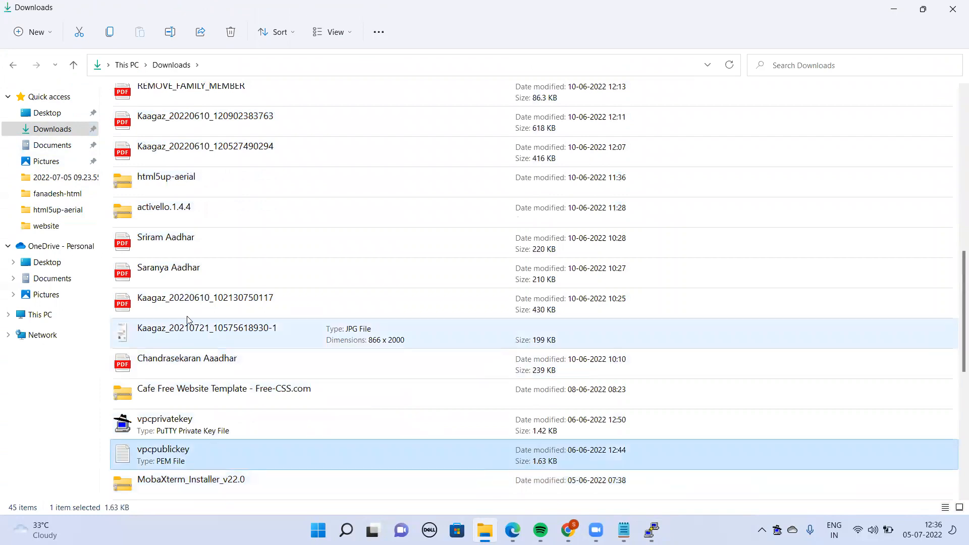
double_click(161, 459)
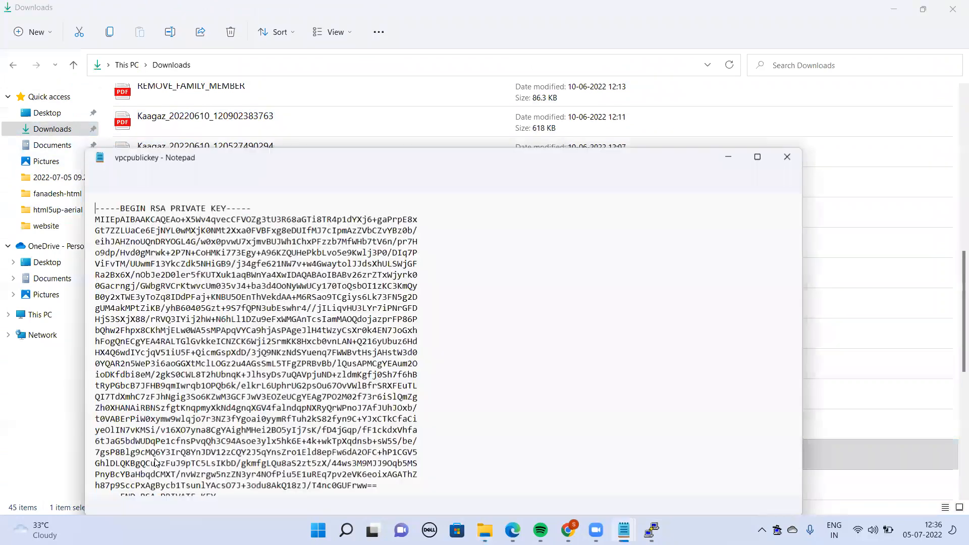
key(ctrl+a)
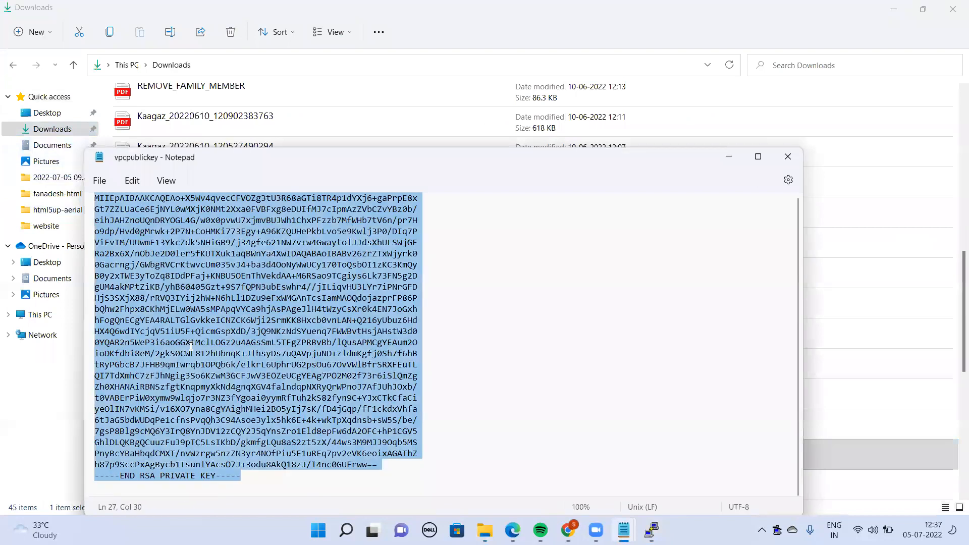
key(alt+F4)
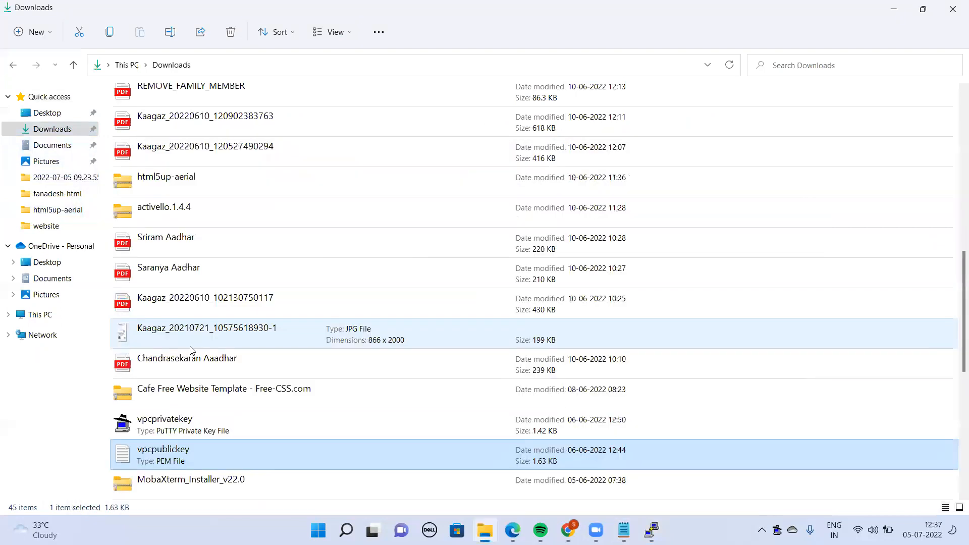
Switch back to the terminal and paste the copied private key into demo.pem
click(651, 530)
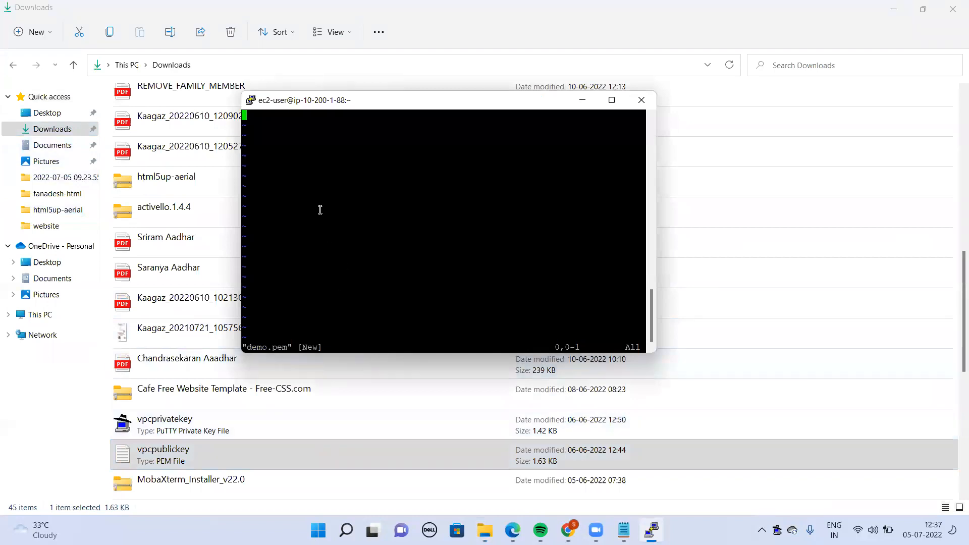
key(ctrl+v)
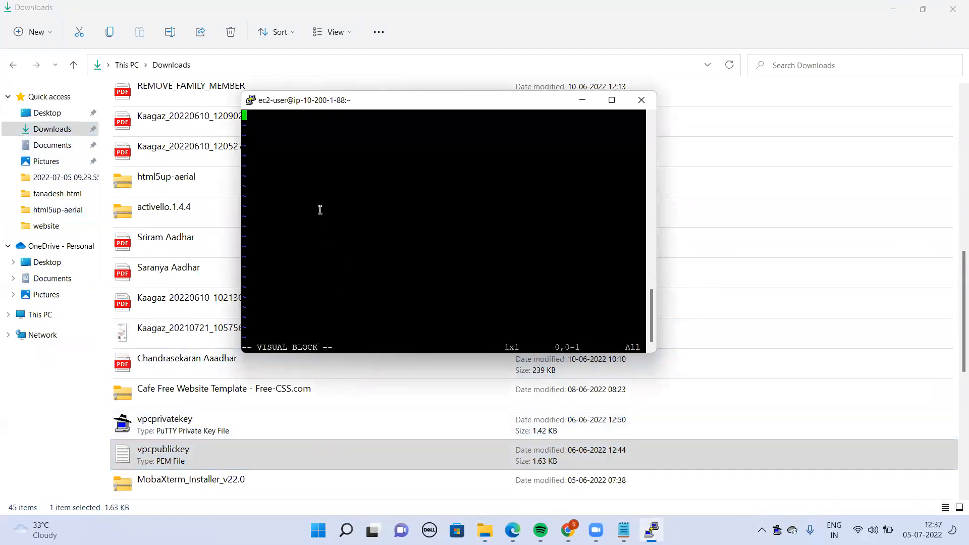
right_click(272, 138)
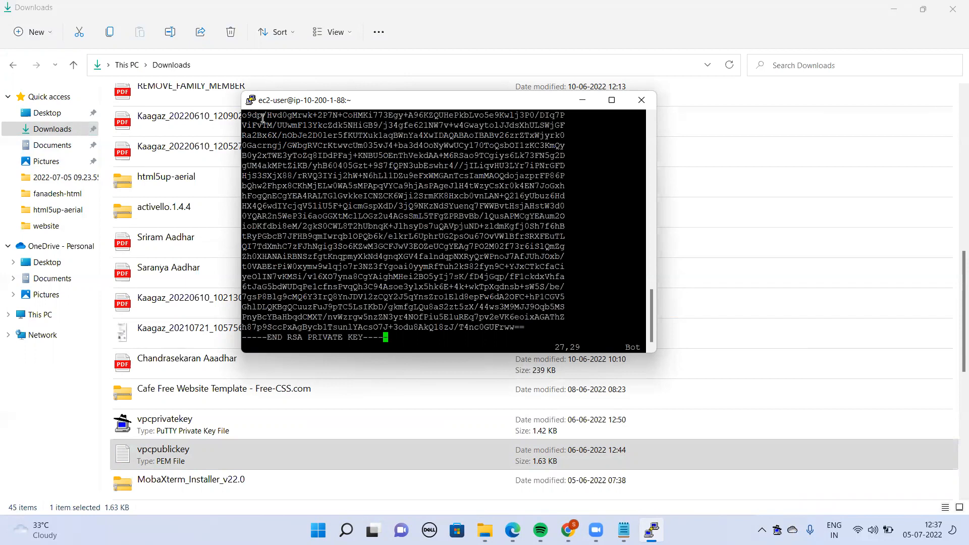
key(Left)
key(Right)
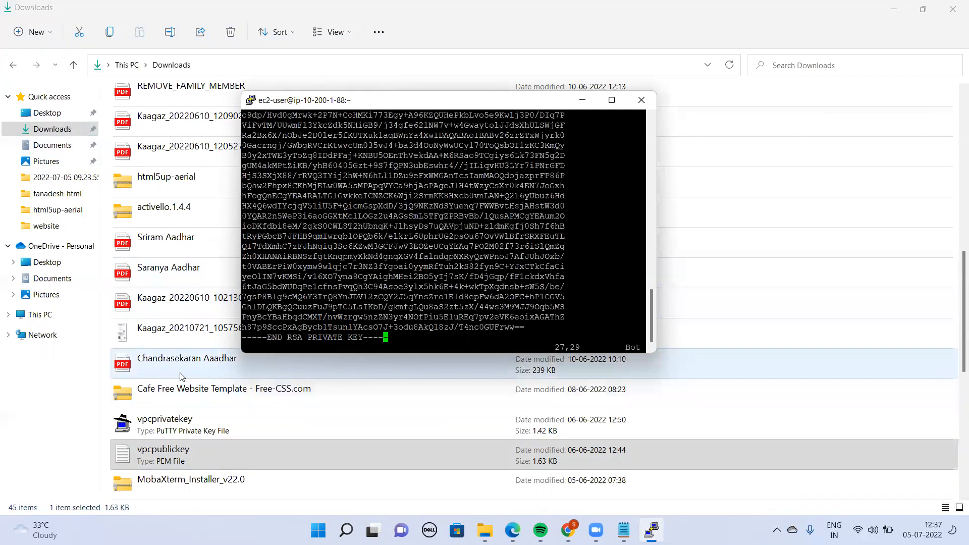
Save the pasted key in demo.pem and exit vi
key(ctrl+c)
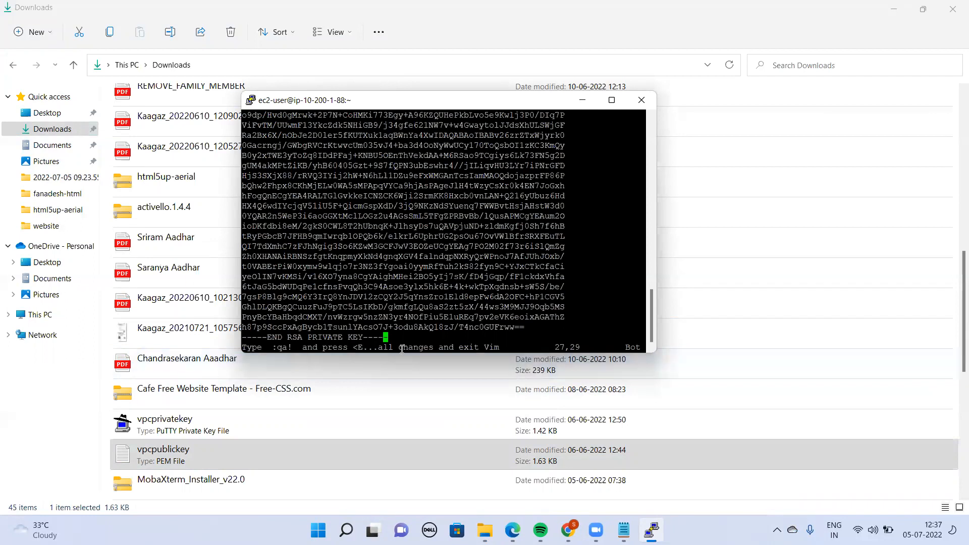
text(:qa)
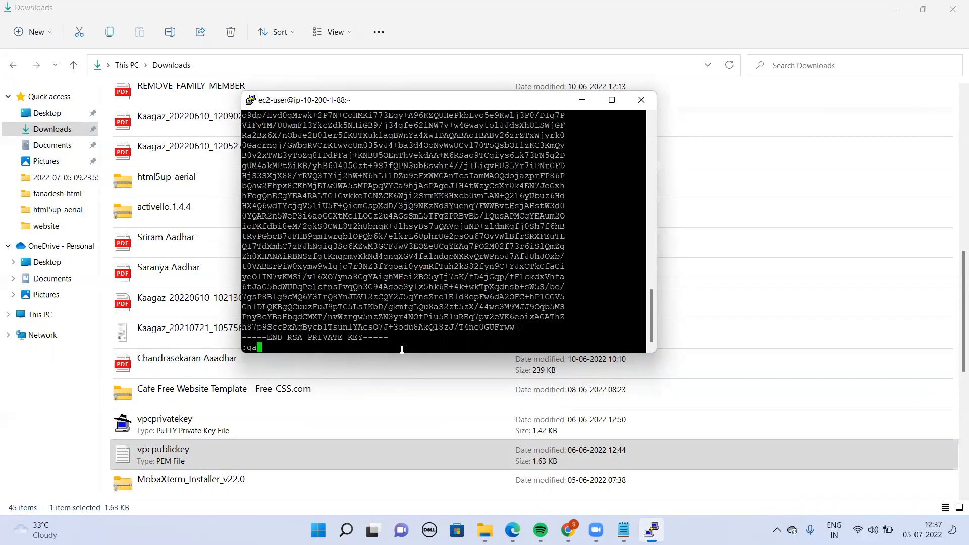
key(Return)
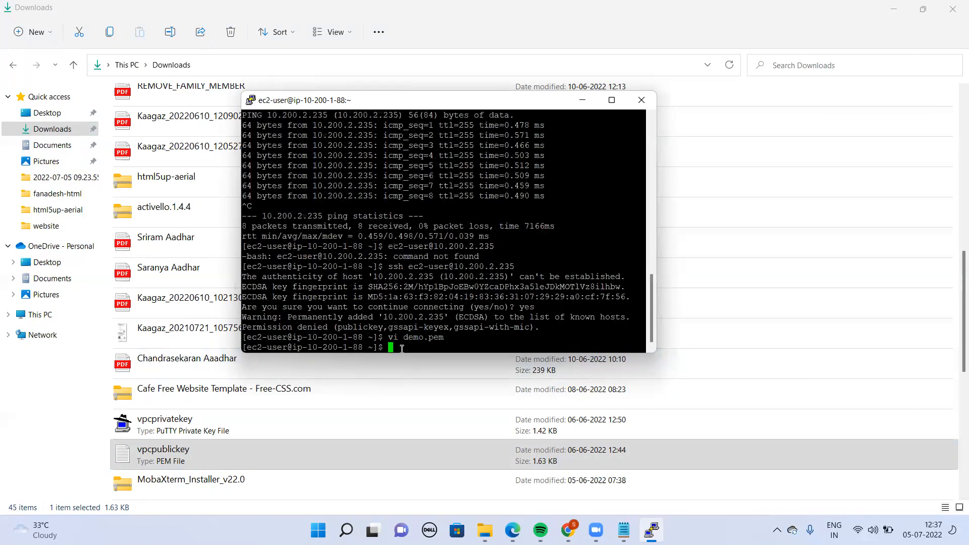
Reopen demo.pem in vi to check that it contains the full key
text(voc)
key(BackSpace)
key(BackSpace)
key(BackSpace)
key(BackSpace)
text(vi demp)
key(BackSpace)
text(o.pem)
key(Return)
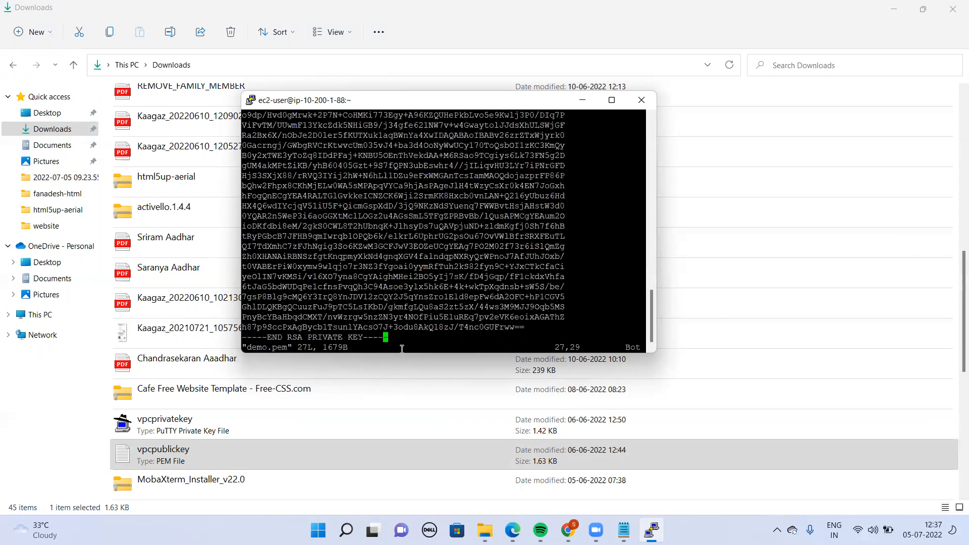
Write demo.pem and quit the editor with :wq
key(ctrl+c)
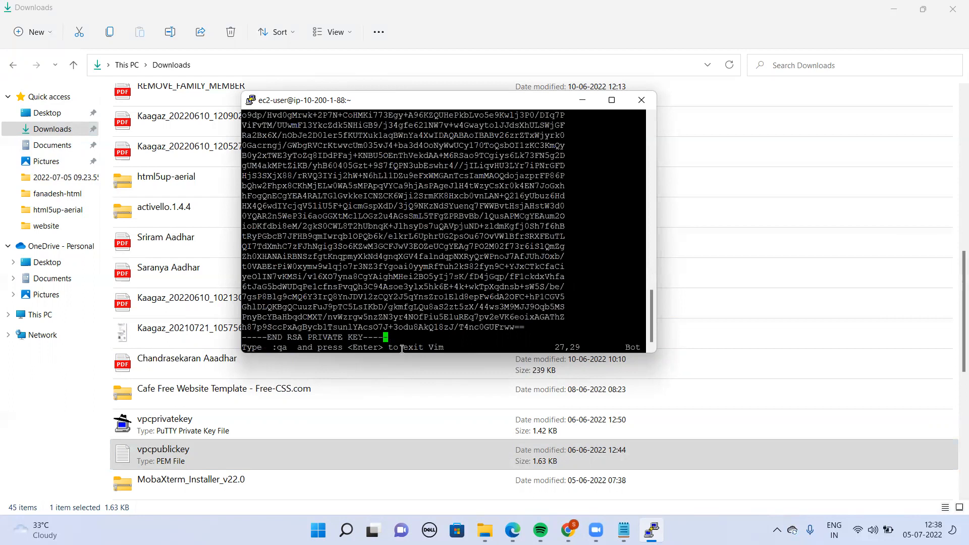
text(:)
text(wq)
key(Return)
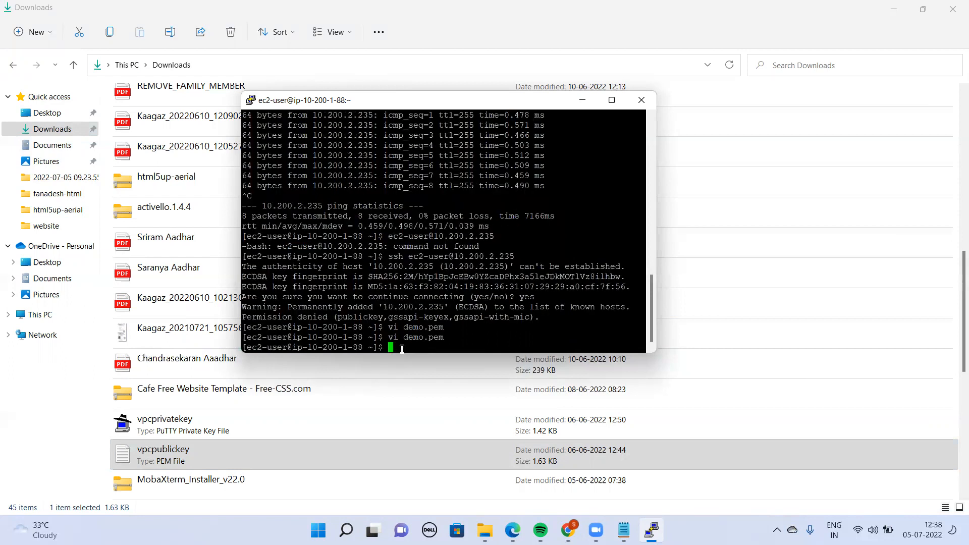
text(ssh -i)
key(BackSpace)
key(BackSpace)
text(-i demp)
key(BackSpace)
text(op)
key(BackSpace)
text(.pem )
text(ec3)
text(-user@)
text(100)
key(BackSpace)
text(.200.2.23)
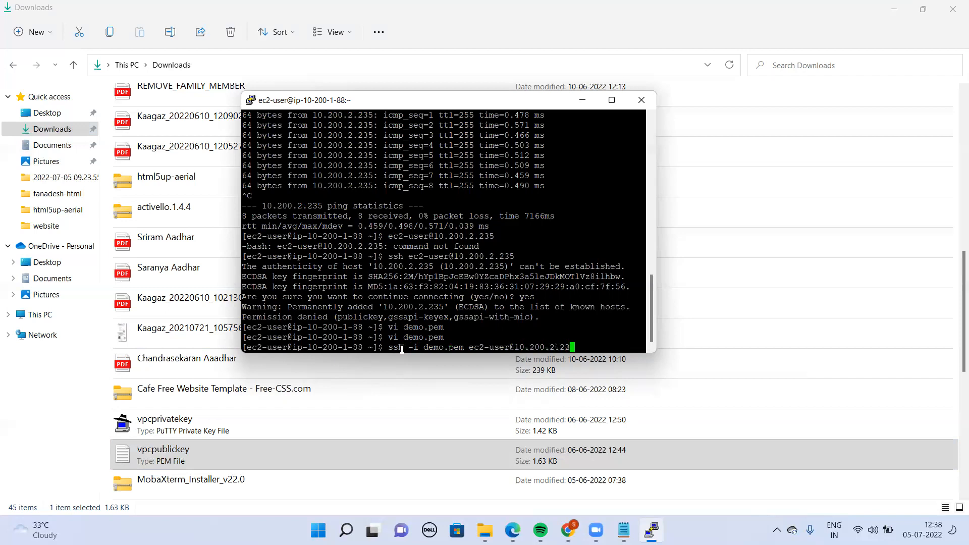
text(5)
key(Return)
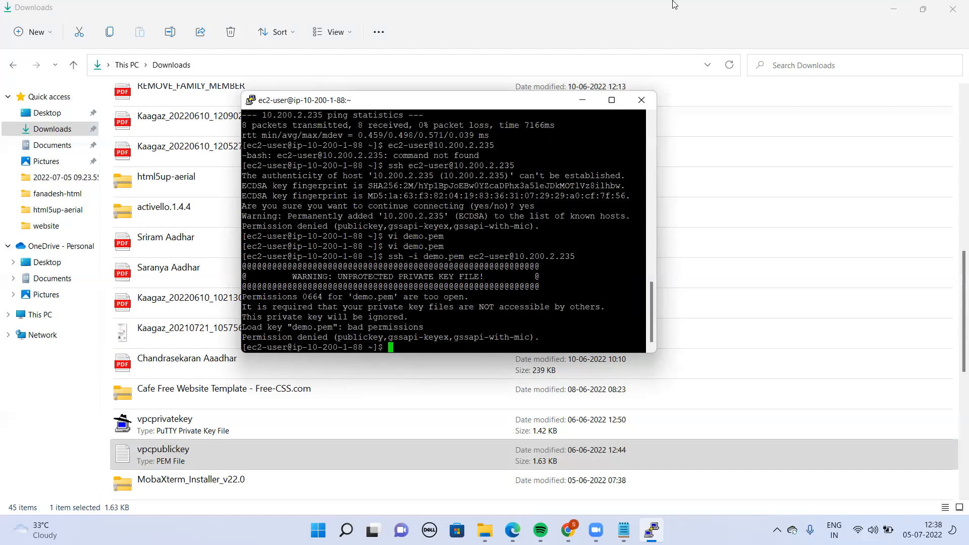
Switch to the Notepad step list and append "- done" to the "we have to load the keys" line
click(340, 83)
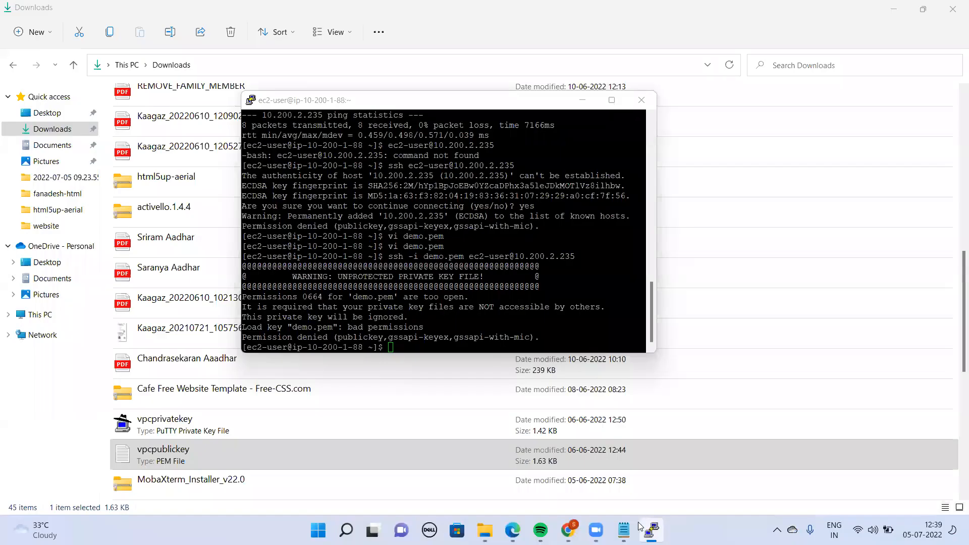
mouse_move(625, 529)
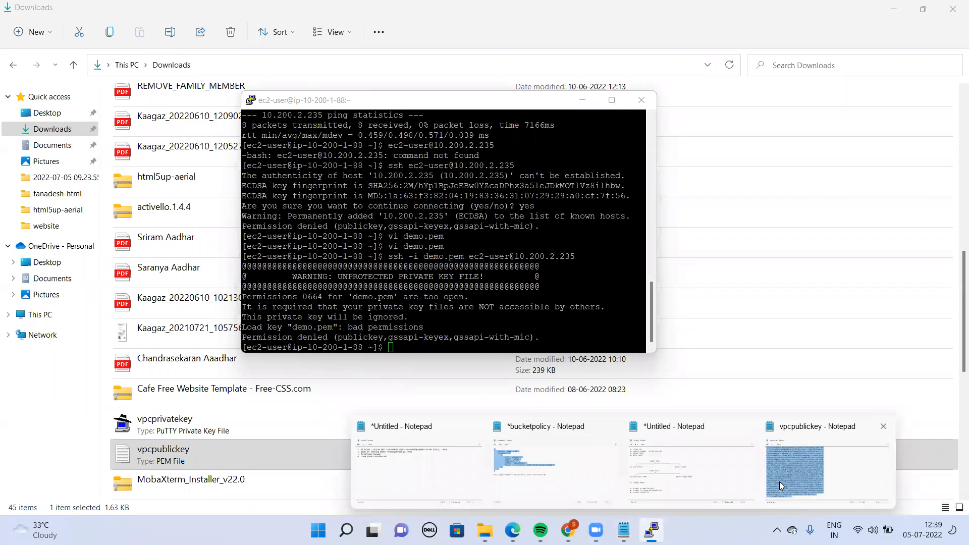
click(709, 484)
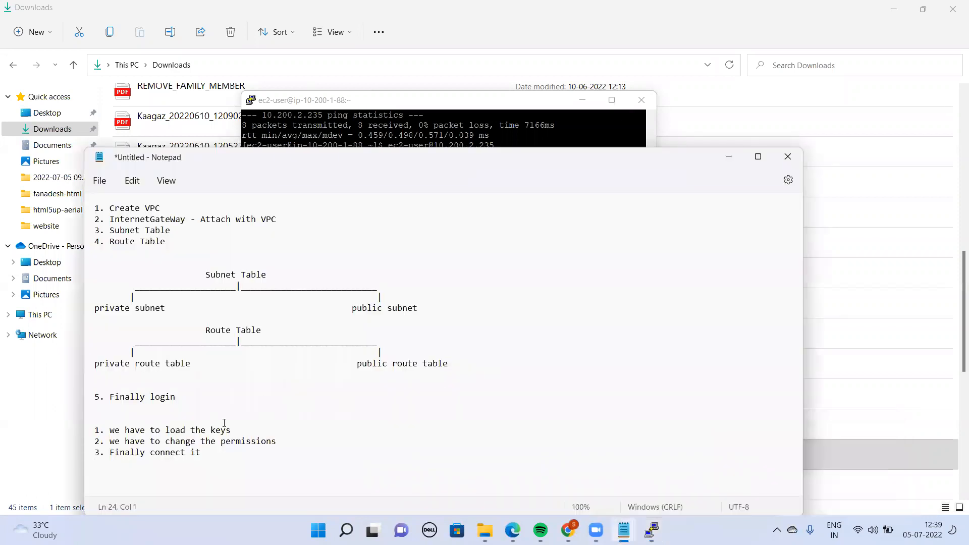
click(250, 431)
text(- done)
click(305, 444)
Return to the PuTTY terminal and change the permissions of demo.pem to 400 with chmod
click(462, 115)
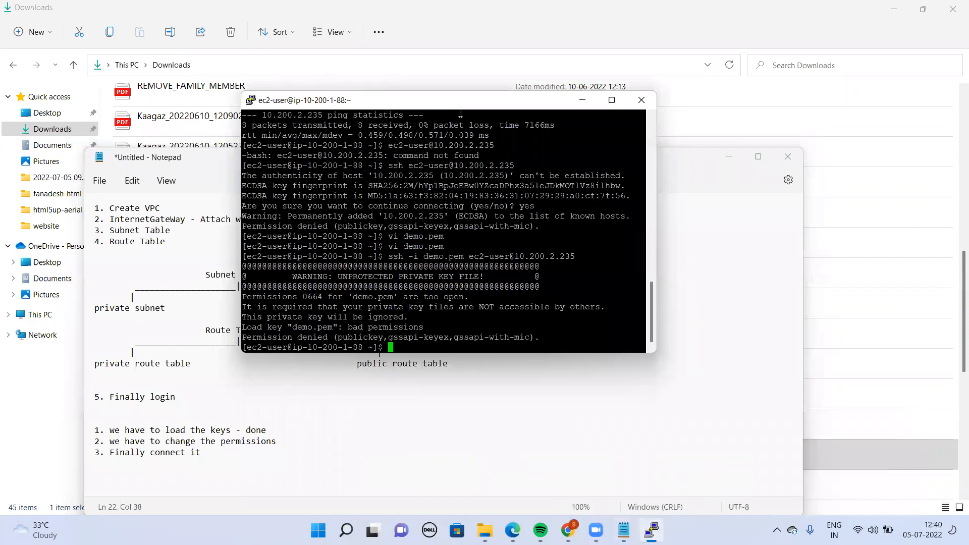
text(chmod 400 demo.pem)
key(Return)
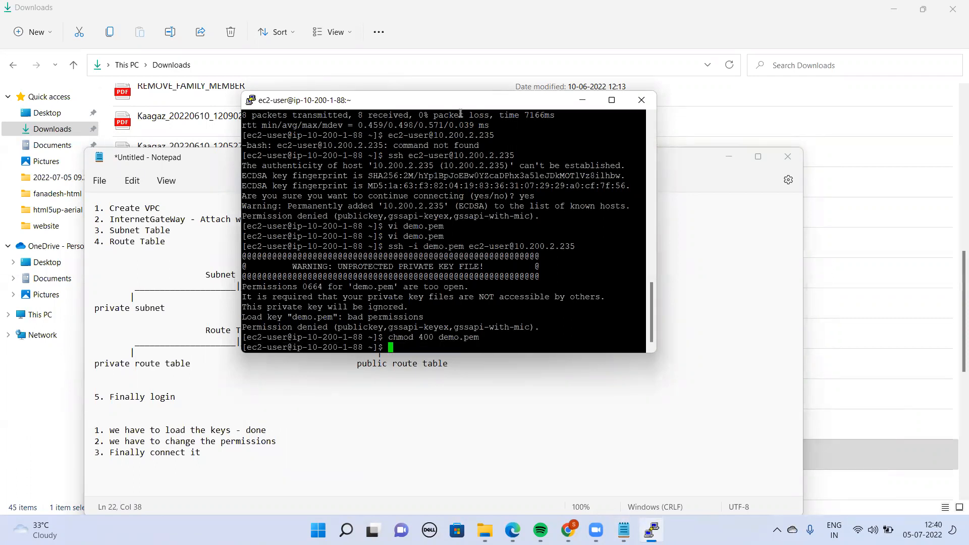
text(ssh -i demo.p)
key(Tab)
text(ec2-user@)
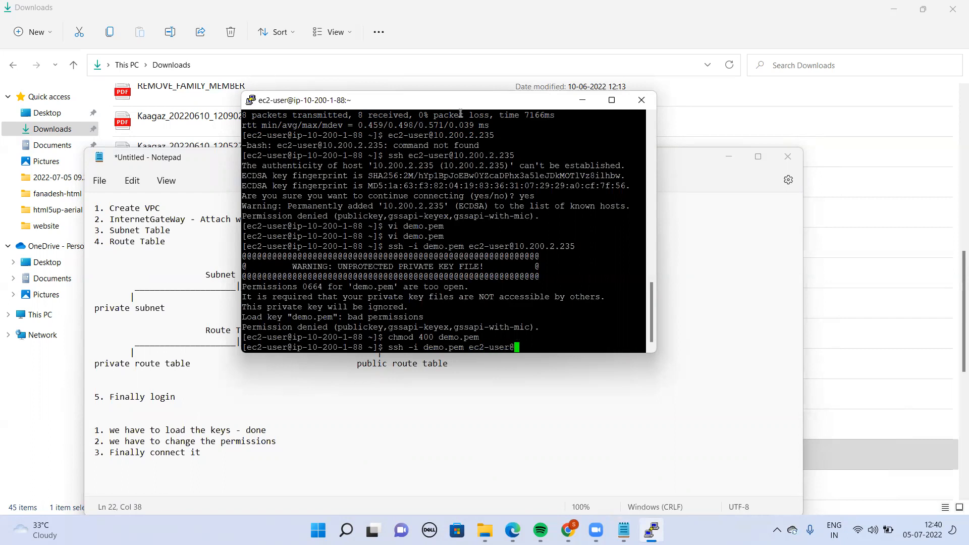
text(10.200.2.35)
key(Return)
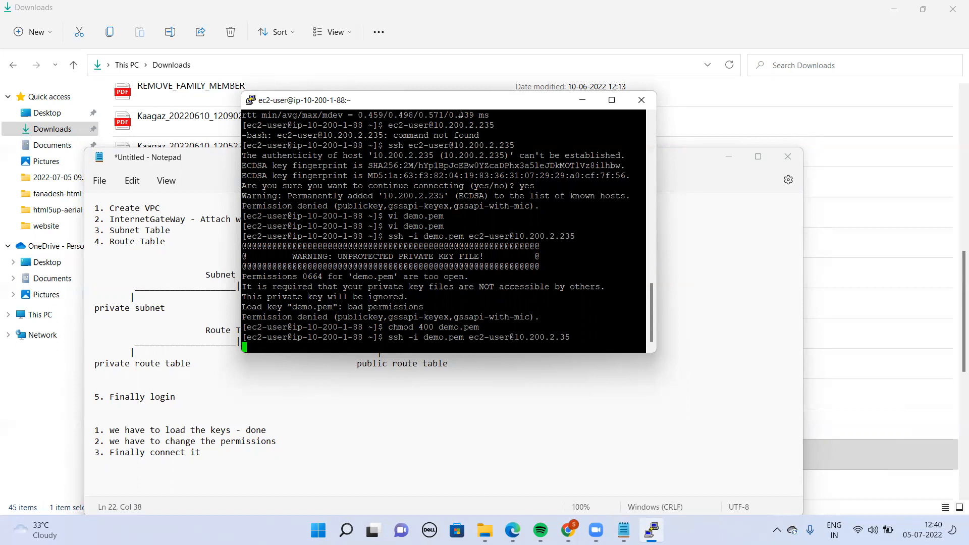
key(Return)
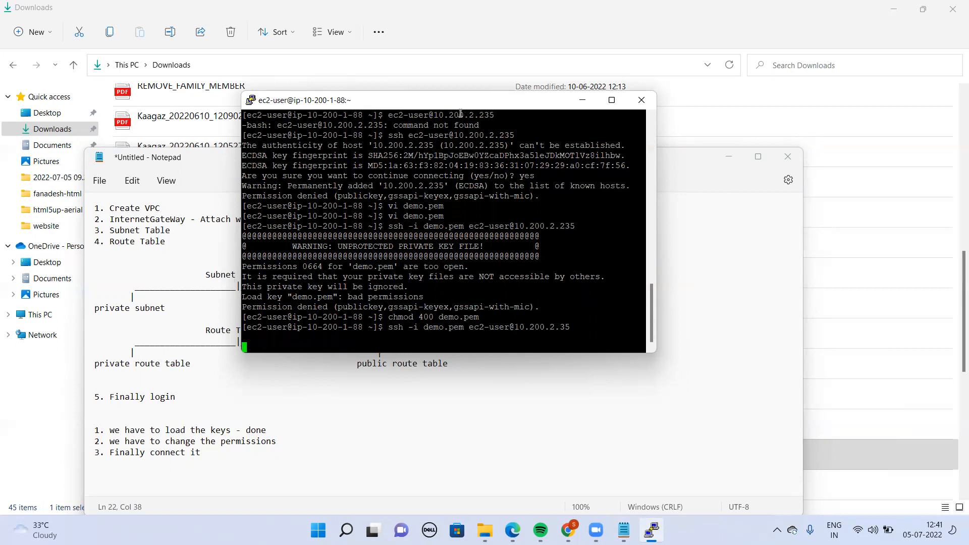
key(Return)
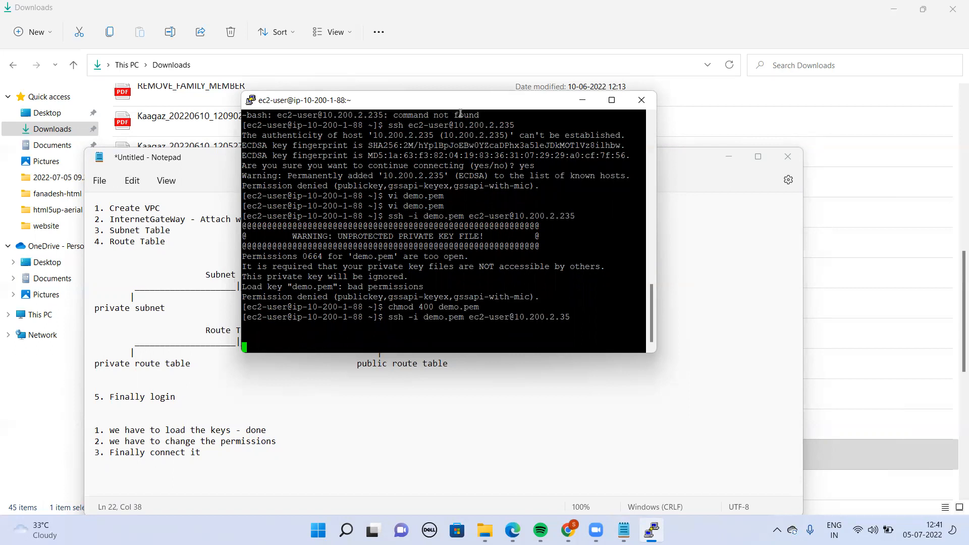
key(Return)
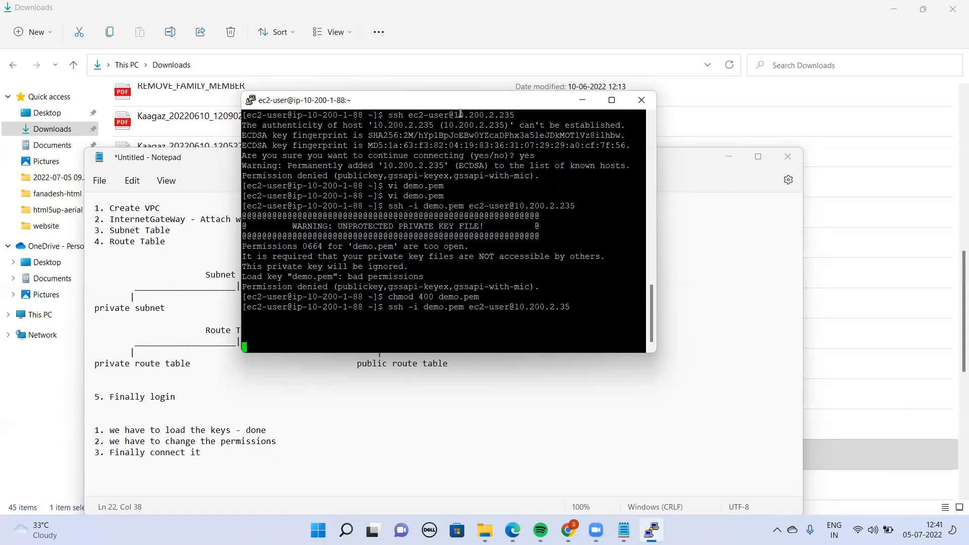
key(Return)
key(ctrl+c)
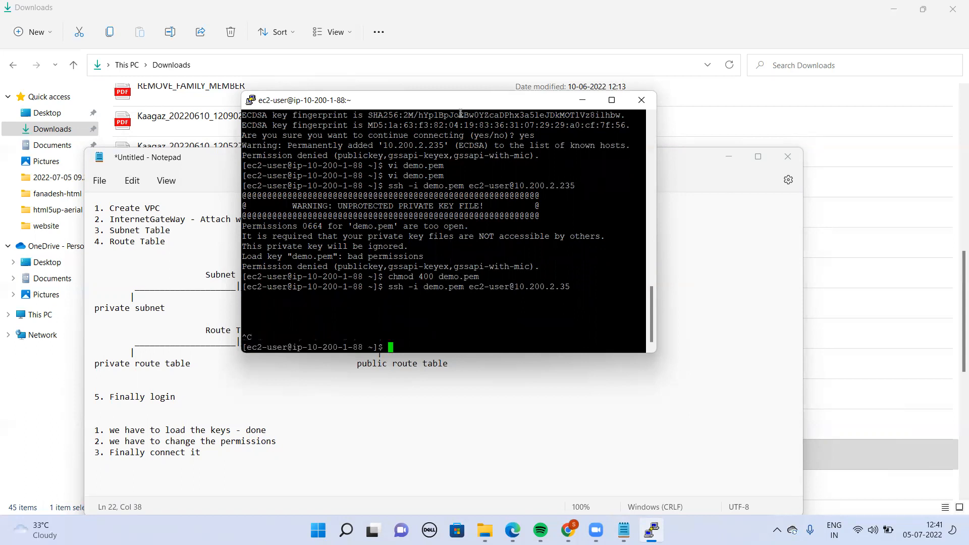
Open a new file named demo1.pem in vi
text(vi demp1.)
key(BackSpace)
key(BackSpace)
key(BackSpace)
text(o)
key(BackSpace)
text(1.)
key(Return)
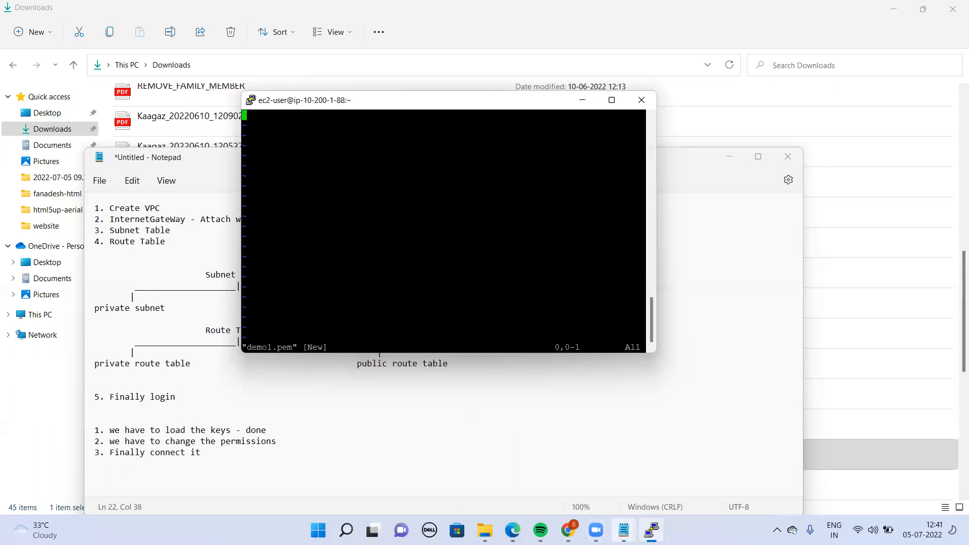
Bring up the vpcpublickey file in Notepad and paste its private key into demo1.pem in the terminal
click(624, 530)
click(842, 455)
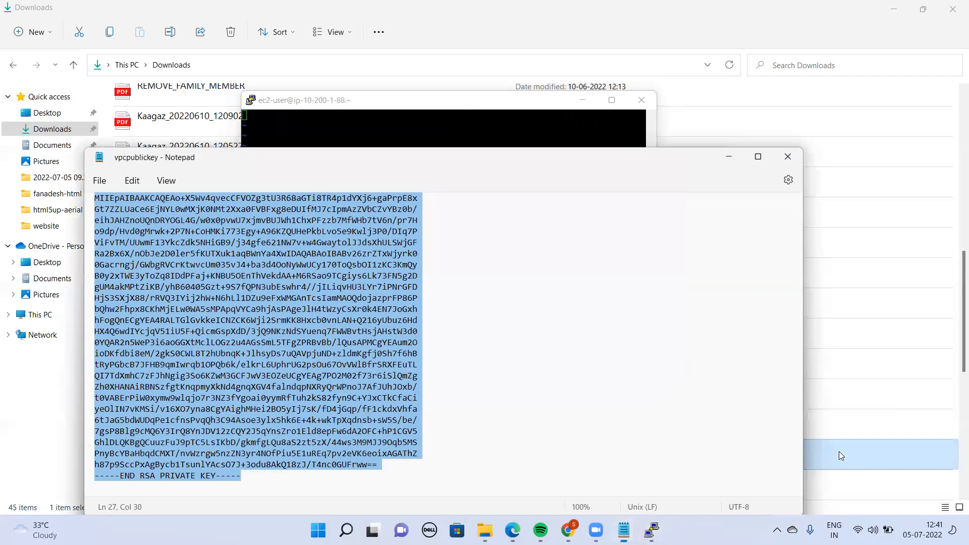
key(alt+Tab)
key(ctrl+v)
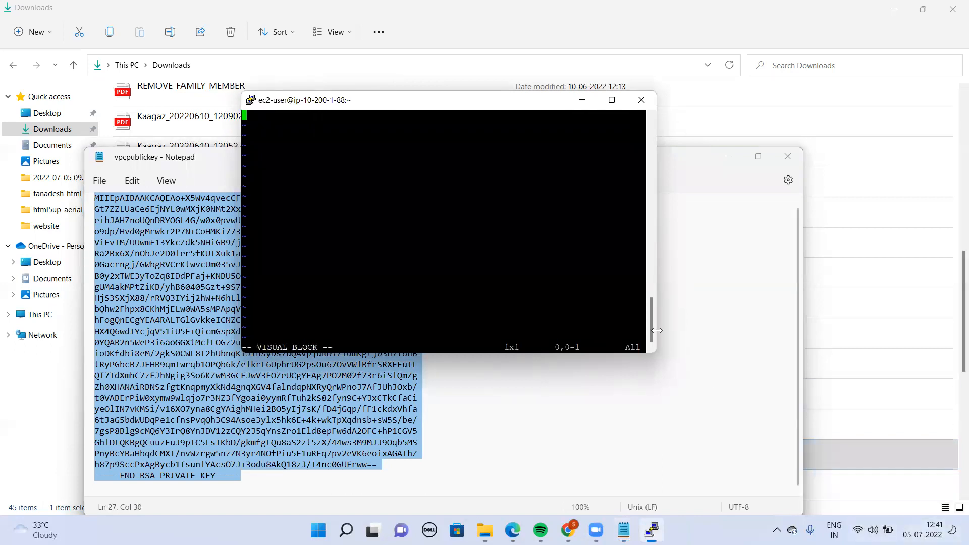
mouse_move(653, 322)
mouse_down()
mouse_move(647, 283)
mouse_move(650, 307)
mouse_up()
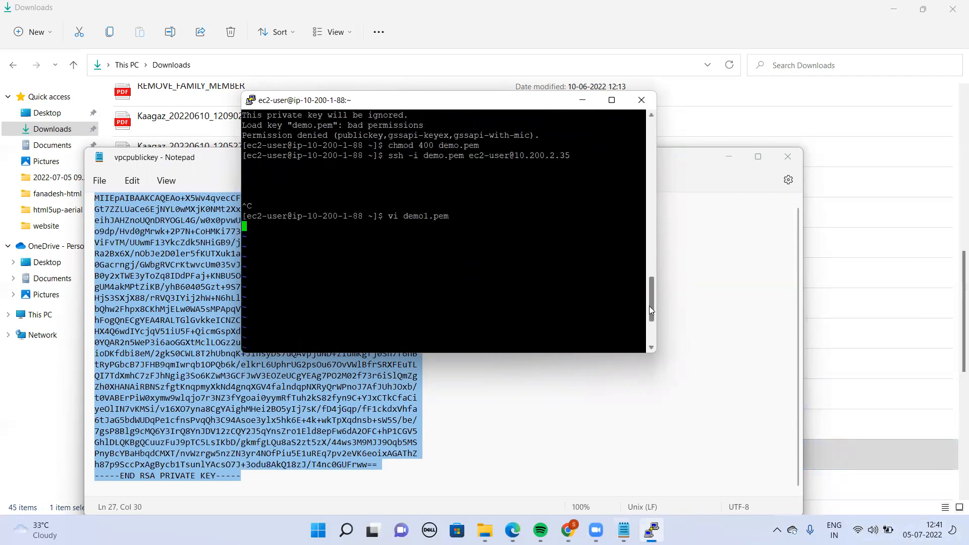
scroll(649, 306, down, 4)
mouse_move(649, 318)
mouse_down()
mouse_move(647, 257)
mouse_move(650, 301)
mouse_up()
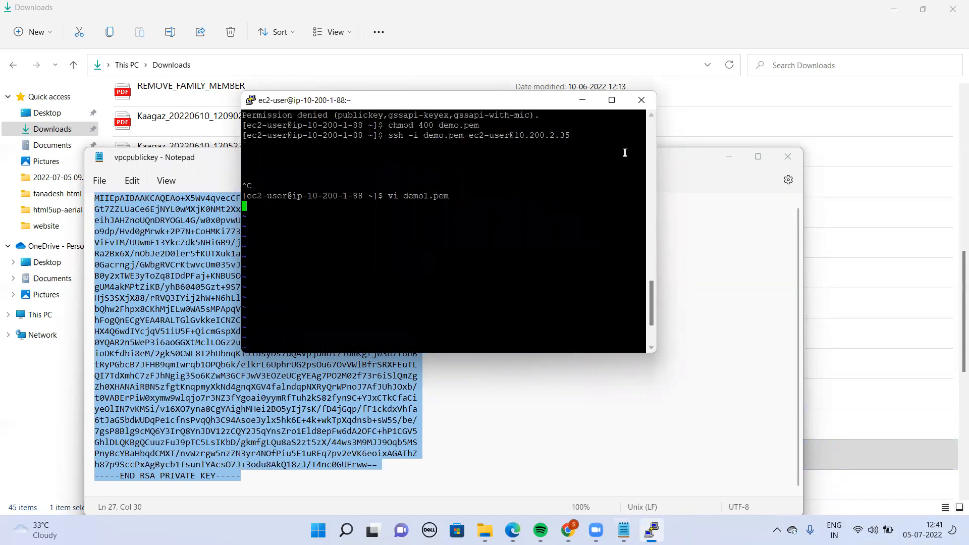
right_click(348, 274)
key(Escape)
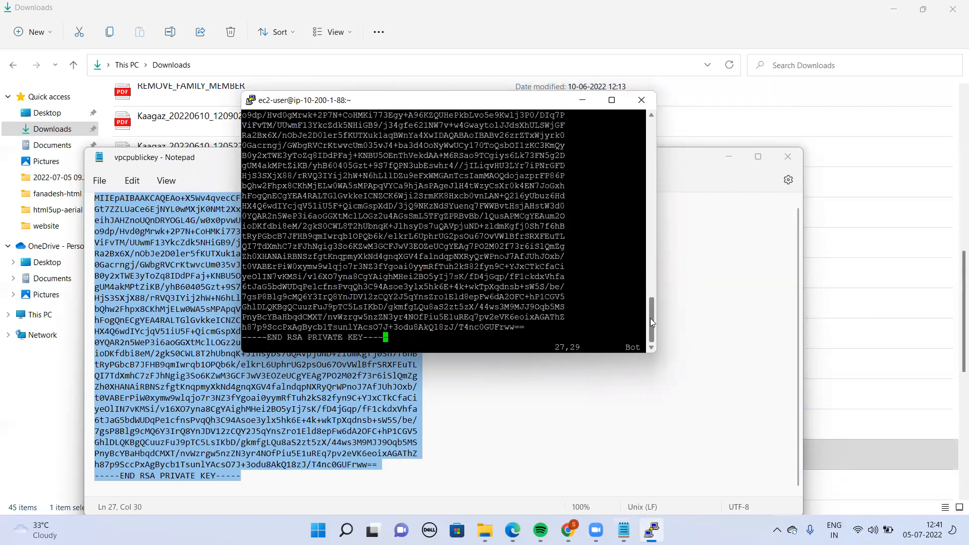
Write demo1.pem and quit vi with :wq
key(Left)
text(:wq)
key(Return)
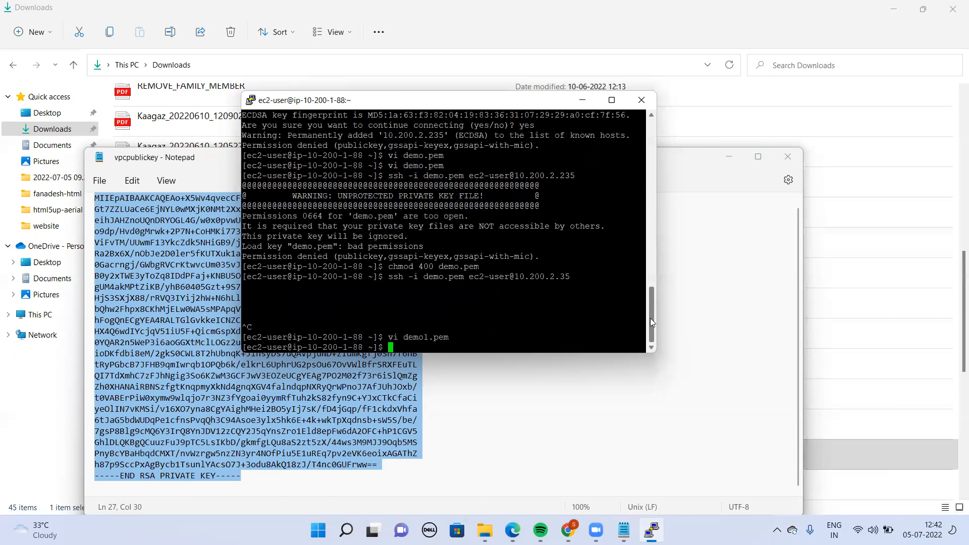
Reopen demo1.pem in vi to check the pasted key, and exit the editor with :qa
text(vi demo1.pem)
key(Return)
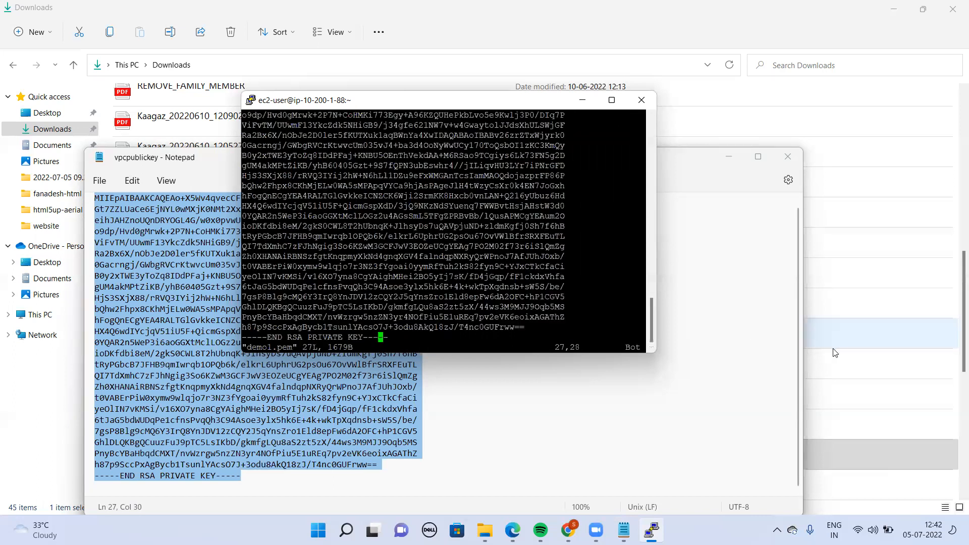
scroll(654, 313, up, 3)
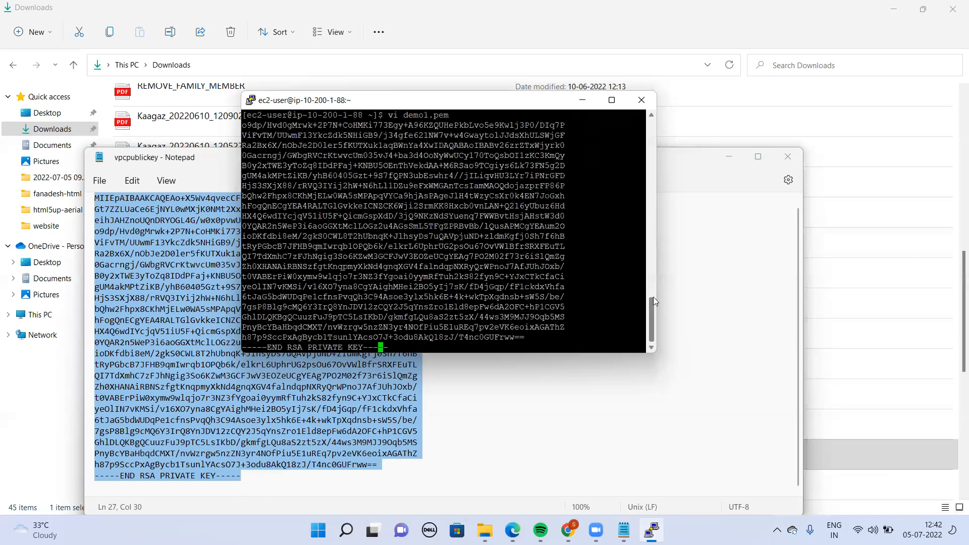
scroll(652, 302, down, 3)
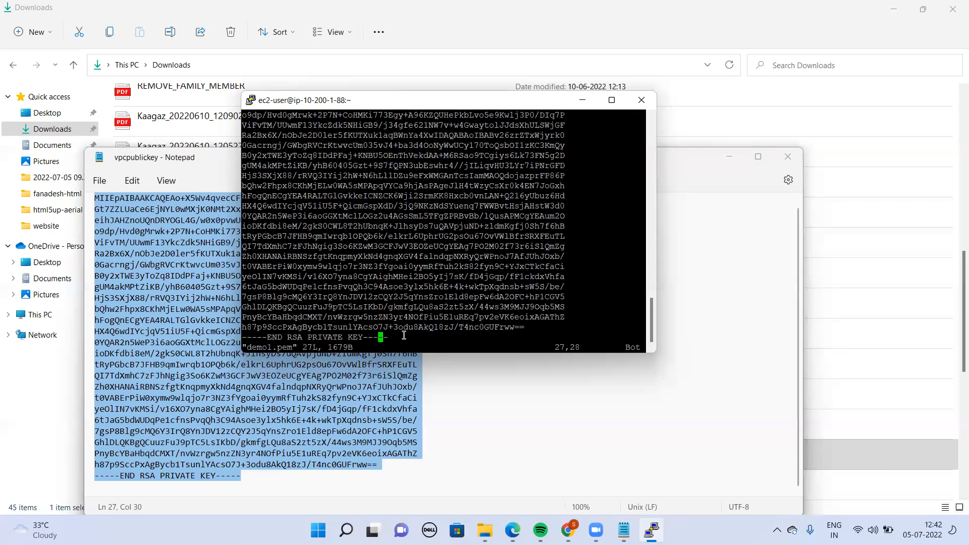
key(Right)
key(ctrl+c)
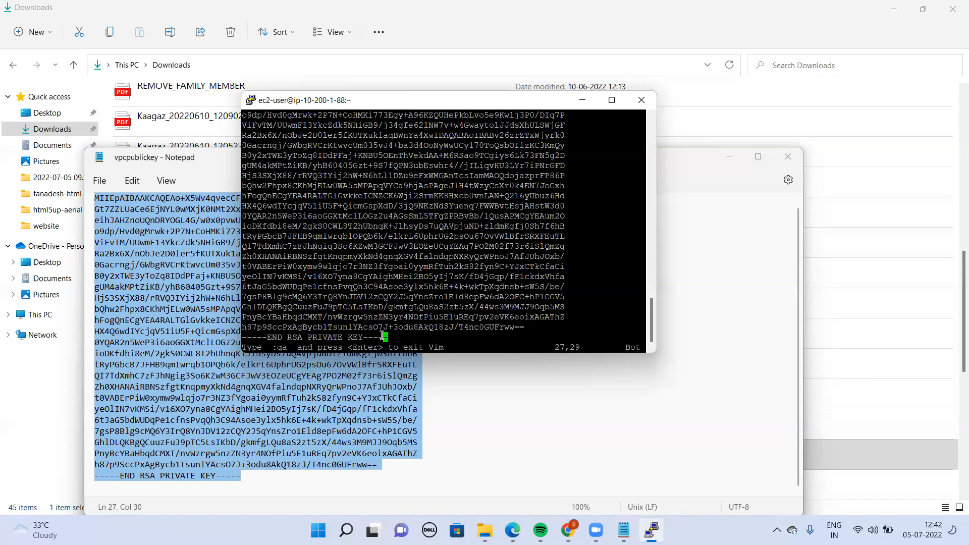
text(:q!)
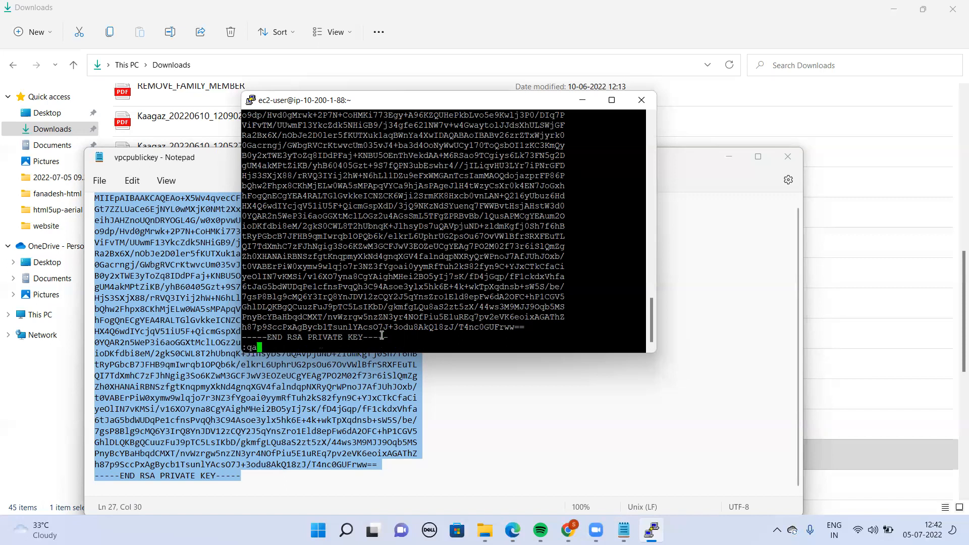
key(Return)
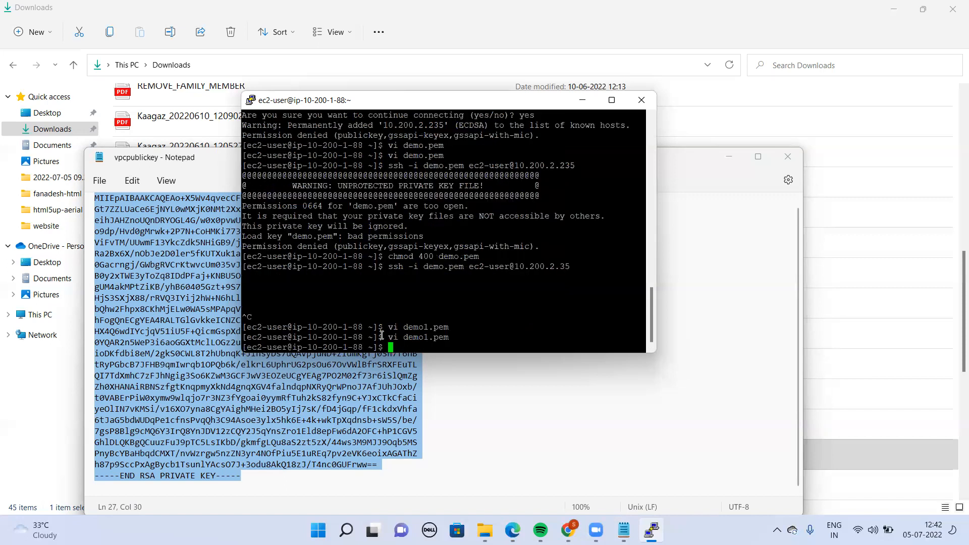
Change the permissions of demo1.pem to 400 with chmod
text(chmod 400 demo1.pem)
key(Return)
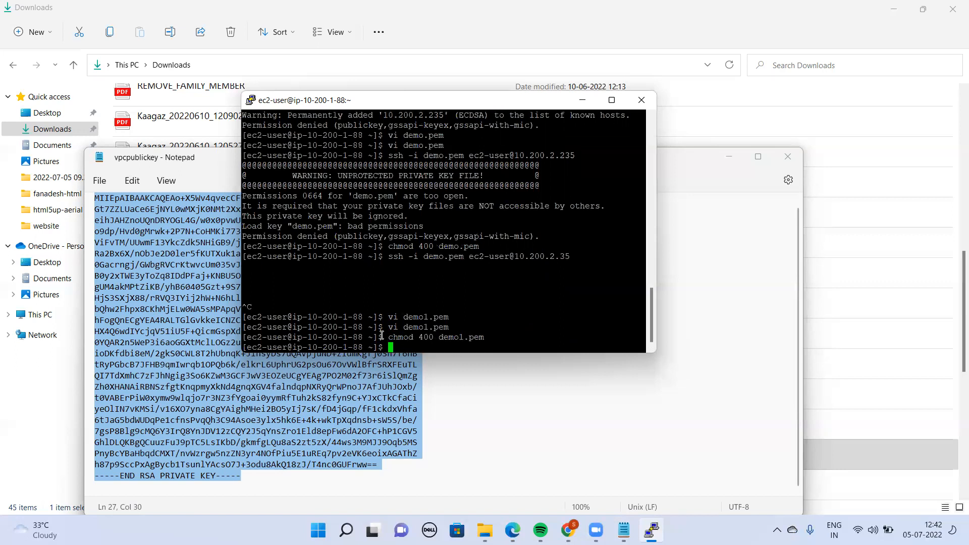
text(ssh -i demp1.pem)
key(BackSpace)
key(BackSpace)
key(BackSpace)
key(BackSpace)
key(BackSpace)
key(BackSpace)
text(o1.pem )
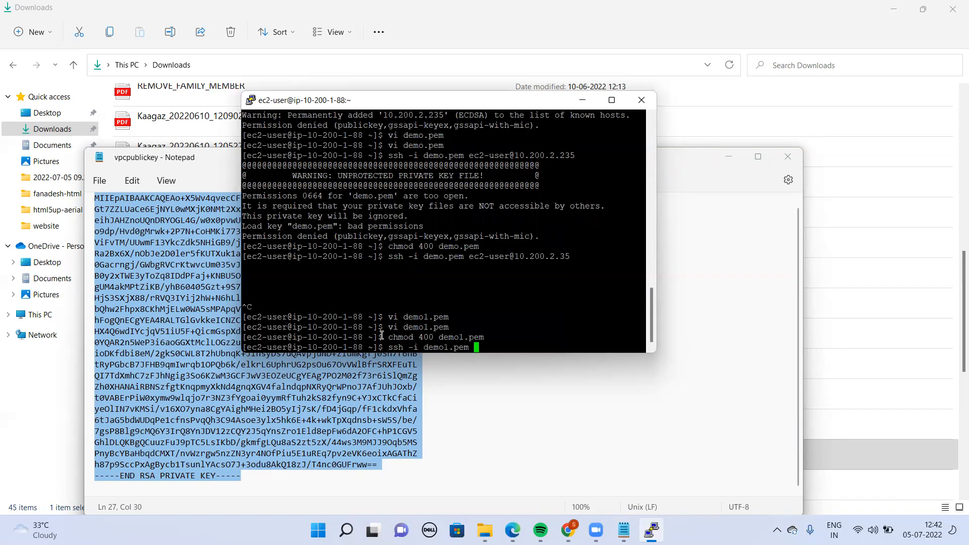
text(ec2-user@10.200.2.35)
key(Return)
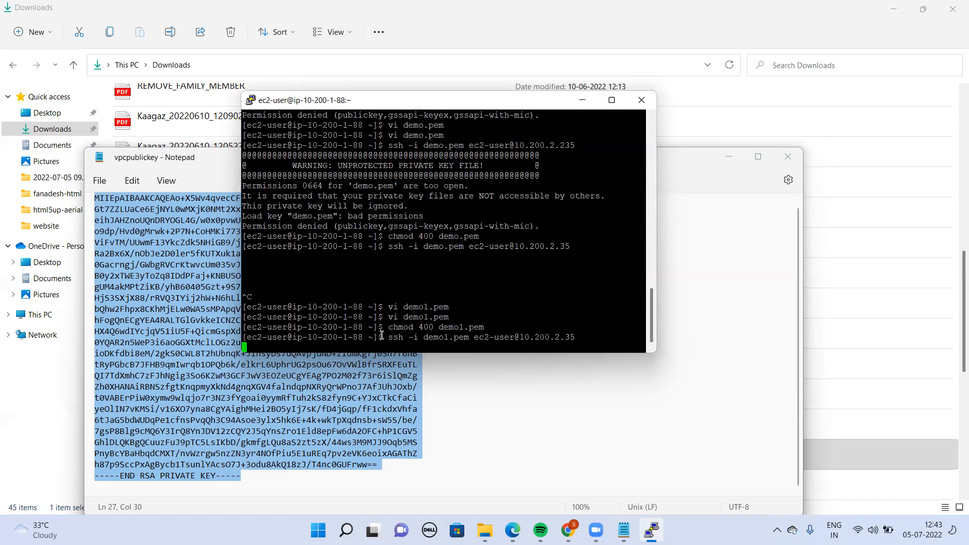
key(ctrl+c)
Ping 10.200.2.35 to test whether it is reachable, and stop the ping
text(ping )
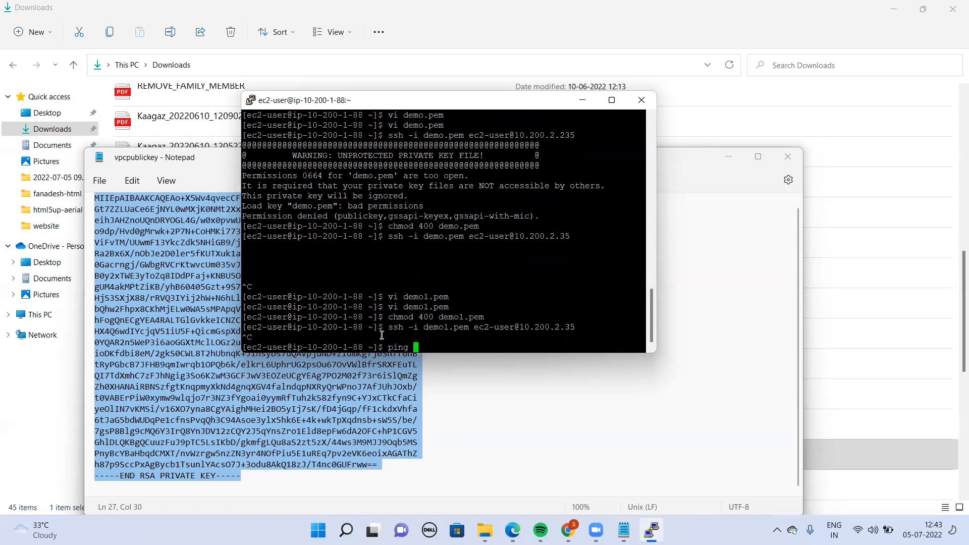
text(10.200.2.35)
key(Return)
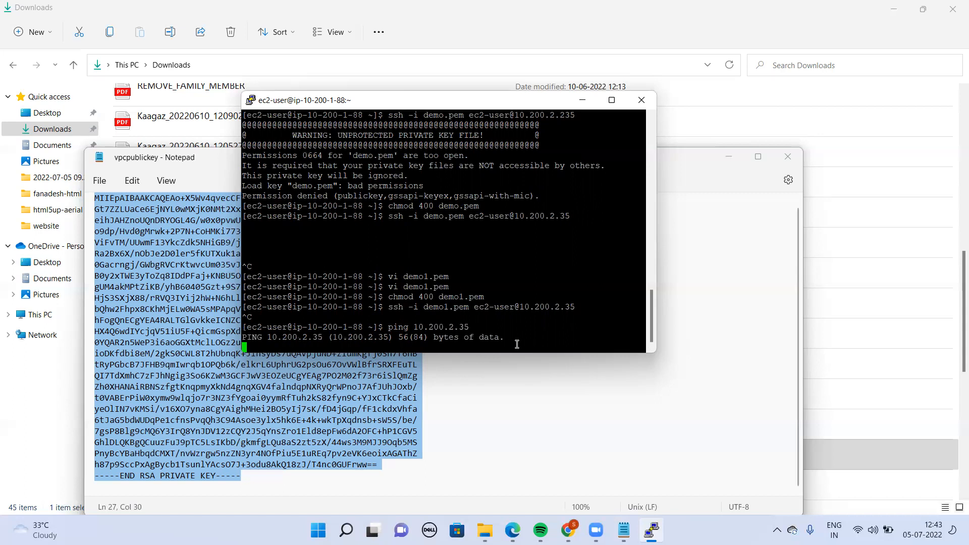
key(ctrl+c)
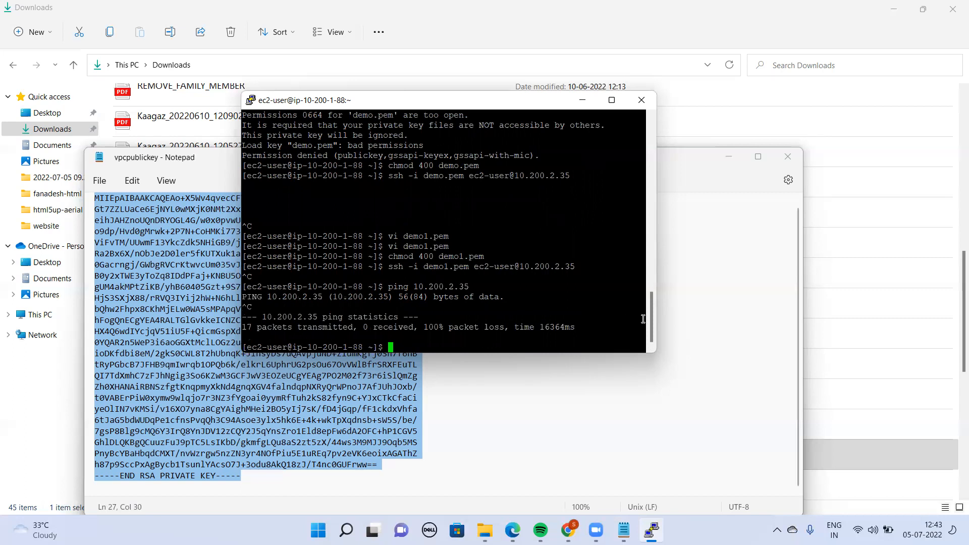
Run the ping to 10.200.2.35 a second time
drag(650, 315, 656, 380)
text(ping 10.200.2.35)
key(Return)
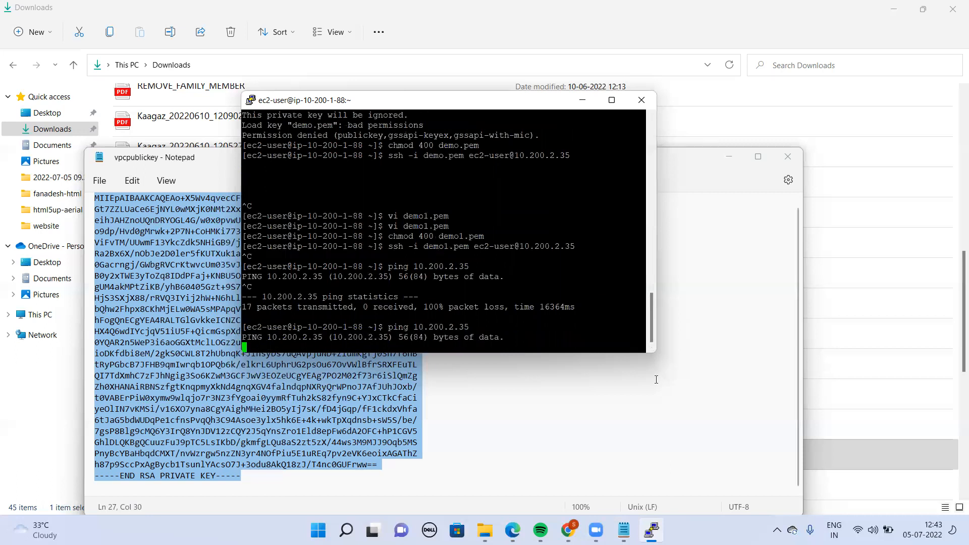
Close the PuTTY session to the public instance and confirm the exit
mouse_move(652, 530)
click(642, 101)
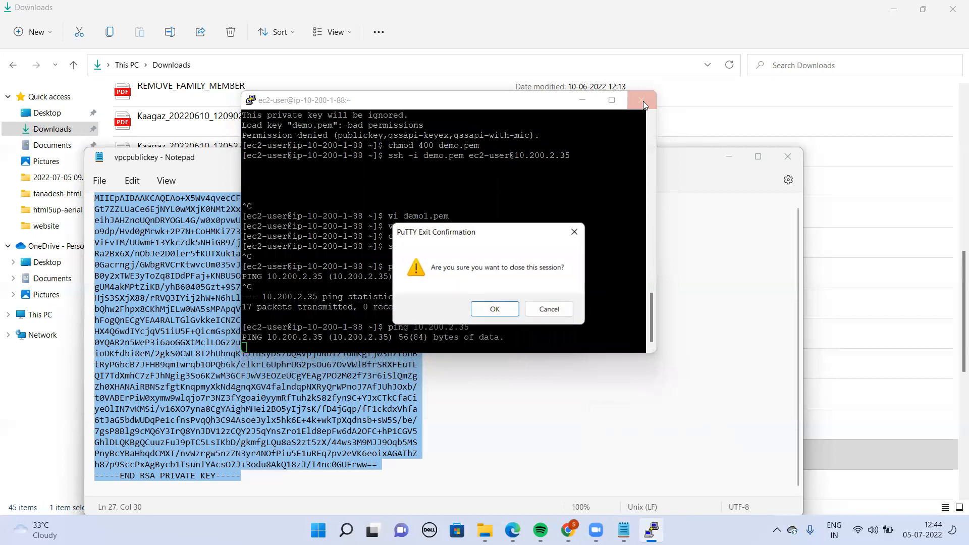
click(495, 311)
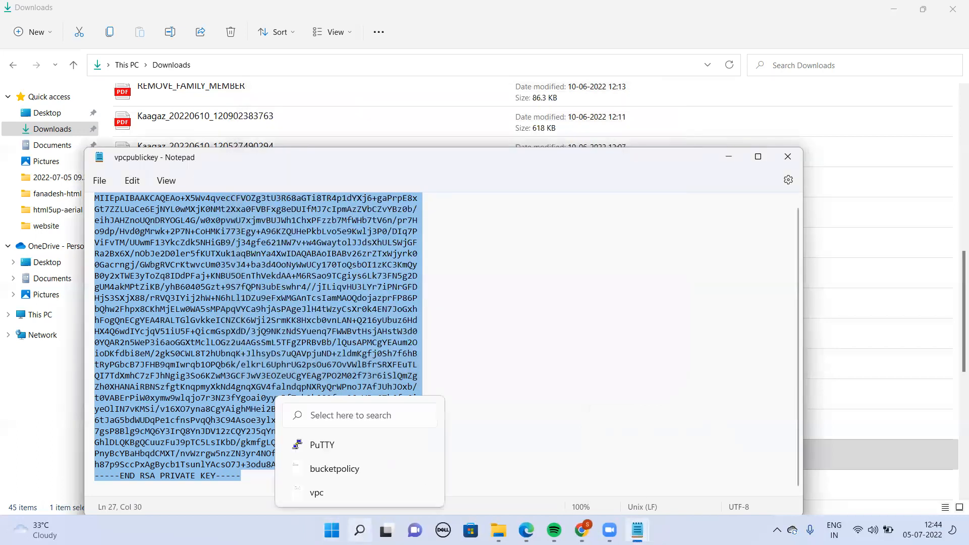
click(360, 530)
click(313, 137)
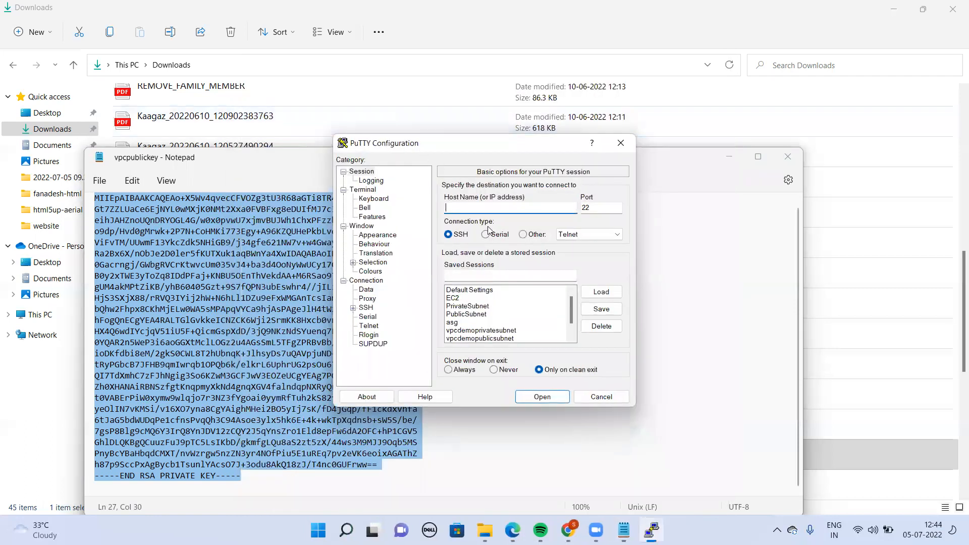
double_click(499, 331)
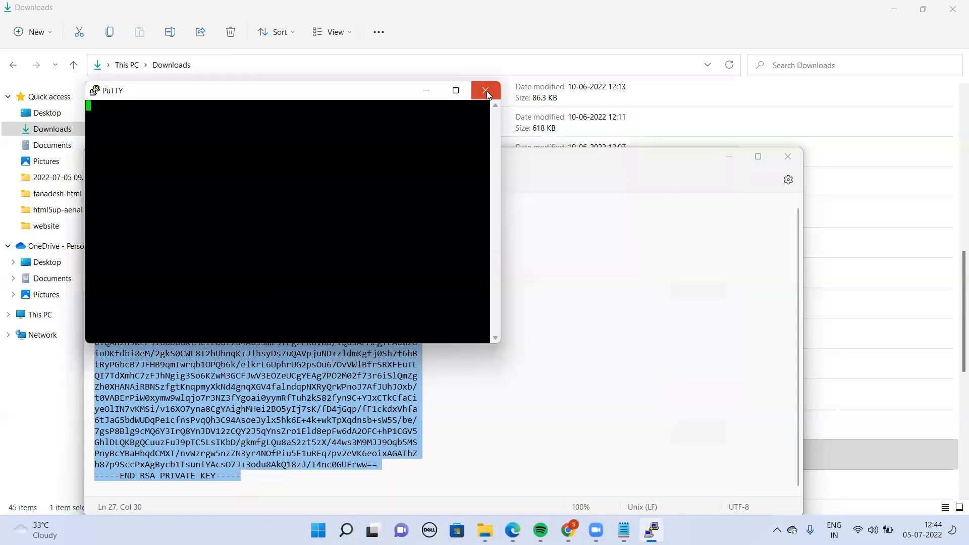
click(484, 90)
click(495, 310)
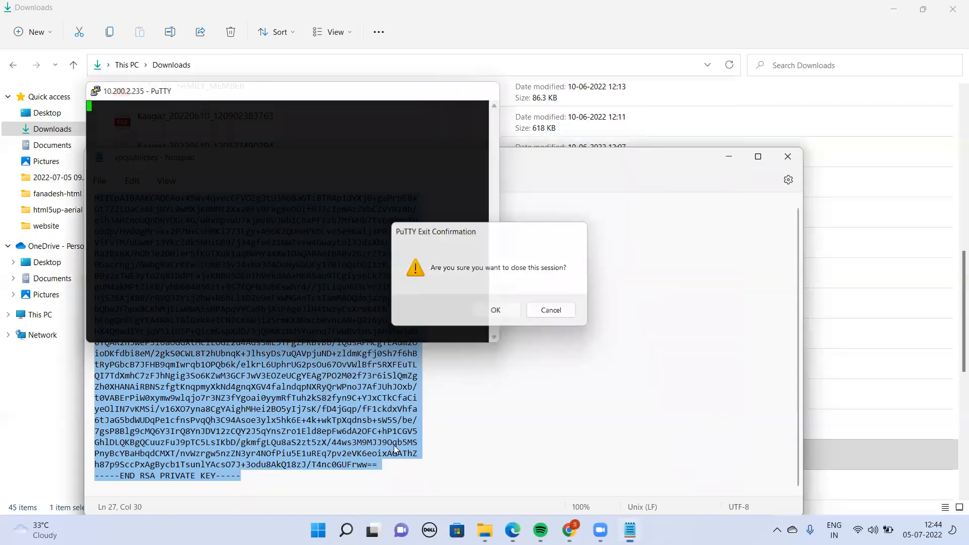
Launch PuTTY and connect with the saved session vpcdemopublicsubnet
mouse_move(360, 530)
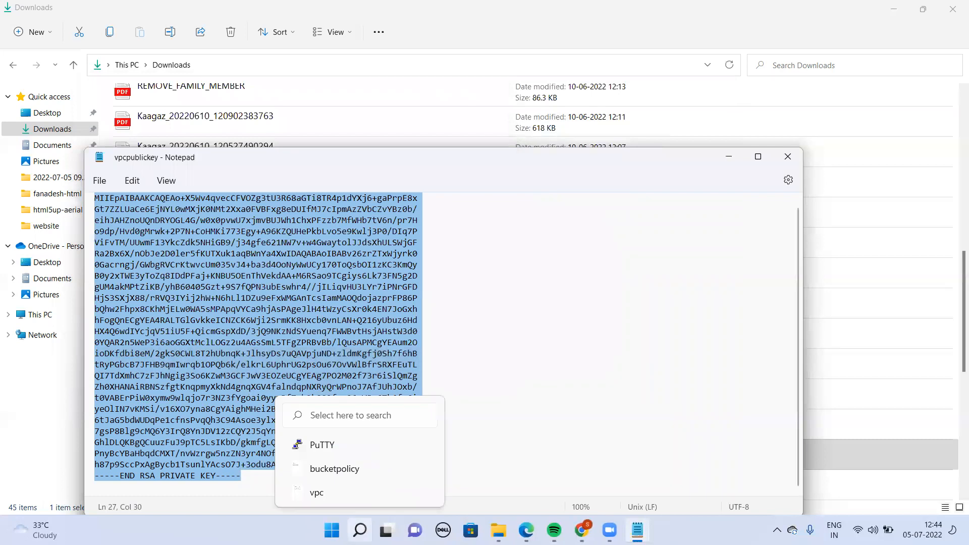
click(316, 444)
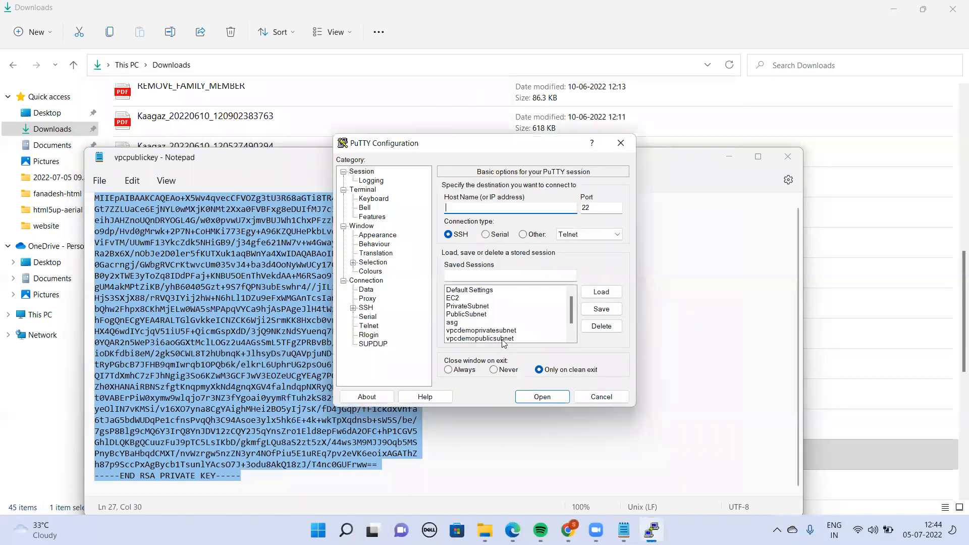
double_click(502, 338)
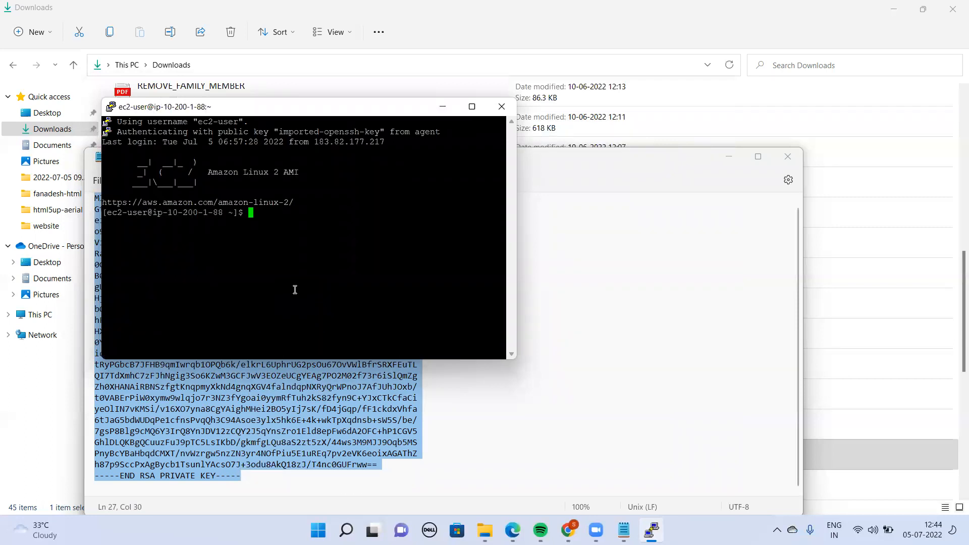
Ping 10.200.2.35 from the public instance's terminal
text(ping 10.200.2.35)
key(Return)
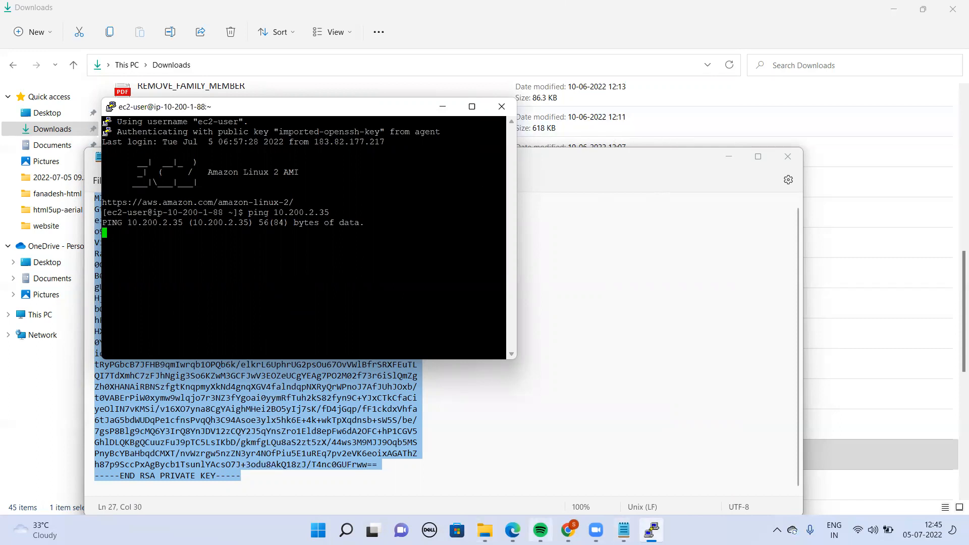
Copy the private instance's private IPv4 address in the EC2 console in Chrome, and stop the running ping in PuTTY
click(568, 530)
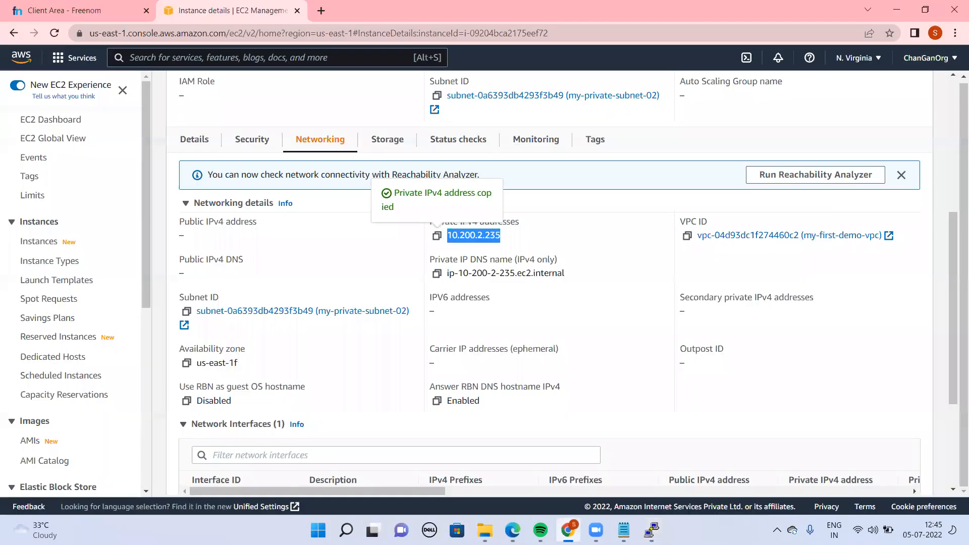
key(alt+Tab)
key(alt+Tab)
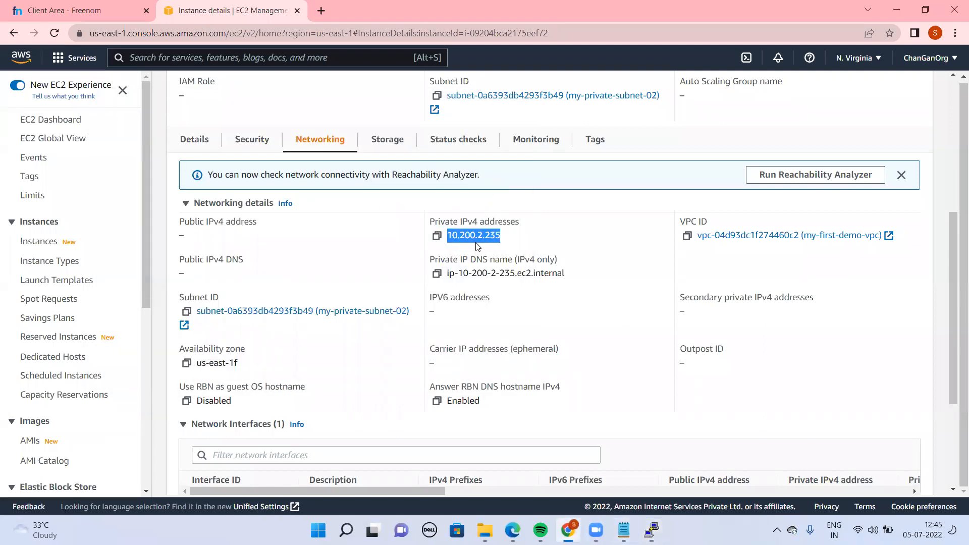
click(438, 236)
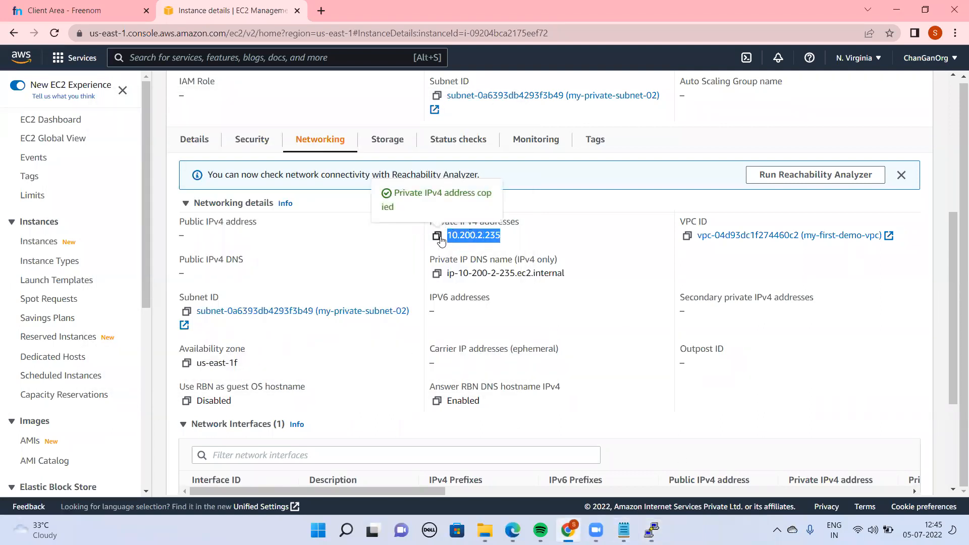
key(alt+Tab)
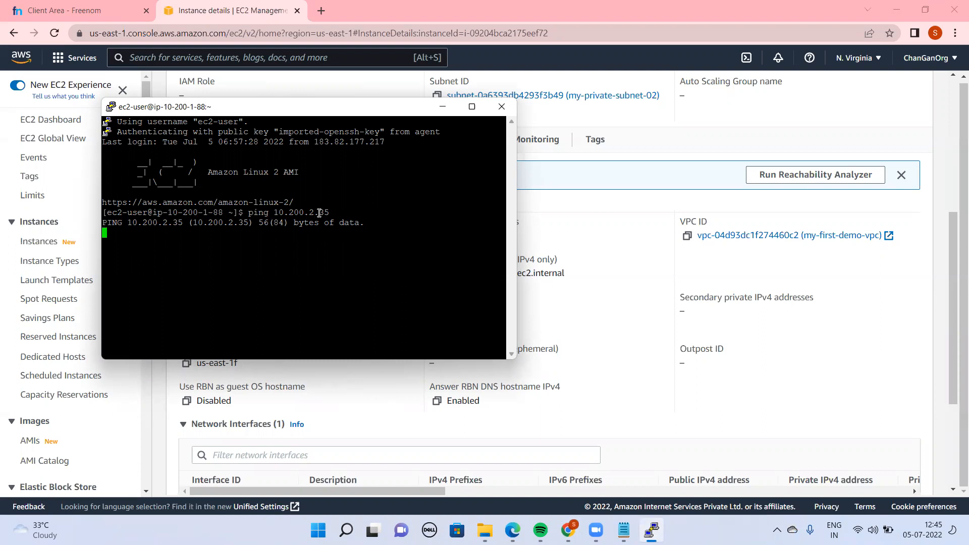
key(ctrl+c)
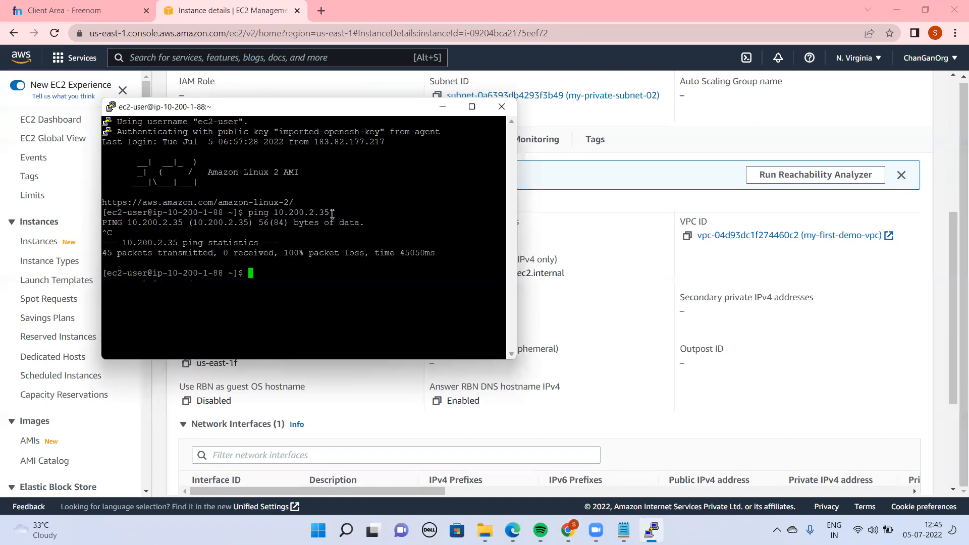
Correct the last ping command to target 10.200.2.235, run it, and stop the ping
key(Up)
key(Left)
key(Left)
key(Left)
key(Right)
text(2)
key(Return)
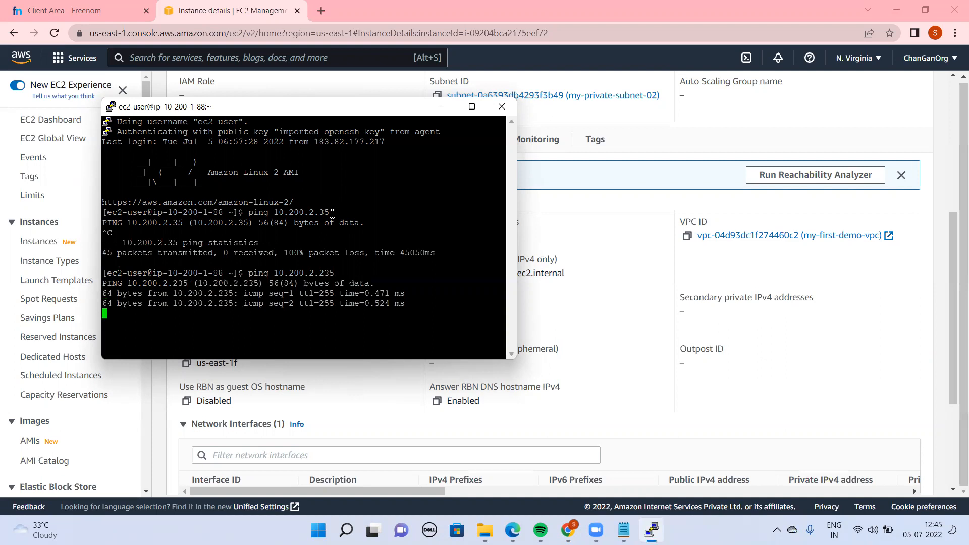
key(ctrl+c)
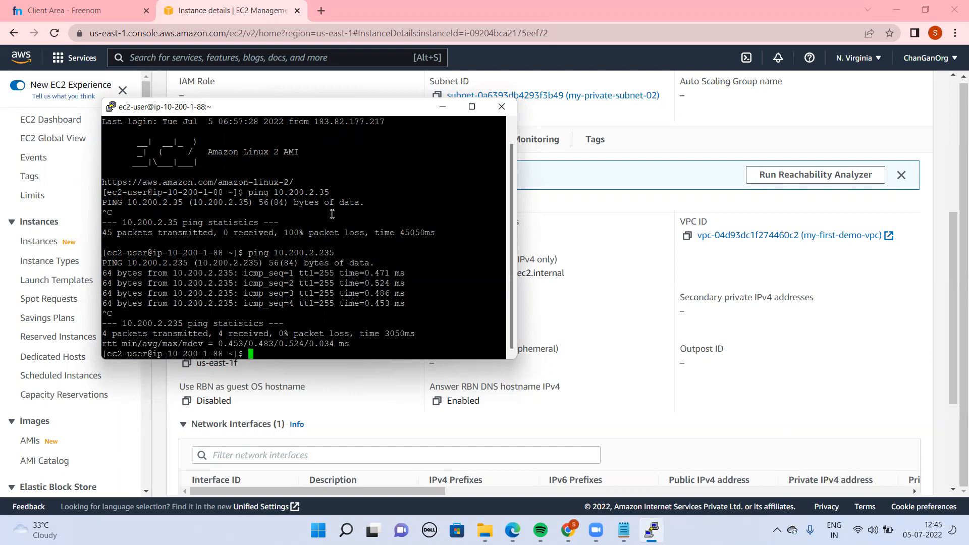
text(ssh -i demp)
key(BackSpace)
text(o1.)
key(Tab)
text(ec2-user@1)
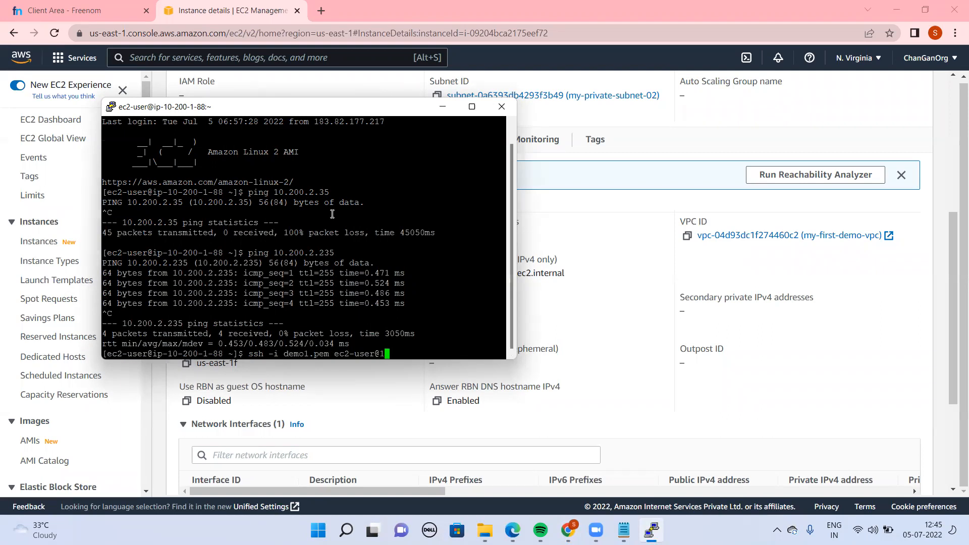
text(0.200.2.235)
key(Return)
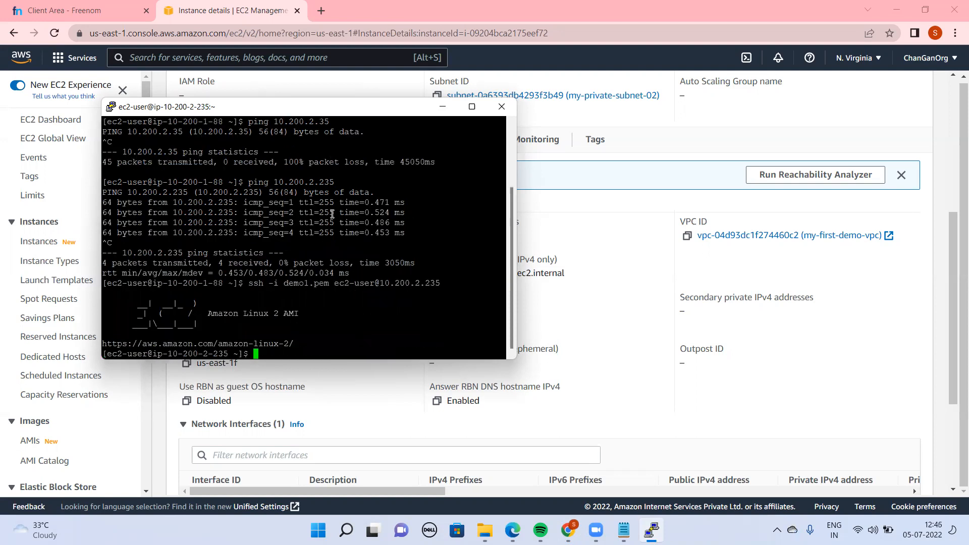
Switch to the root user on the private instance with sudo su
drag(261, 359, 322, 351)
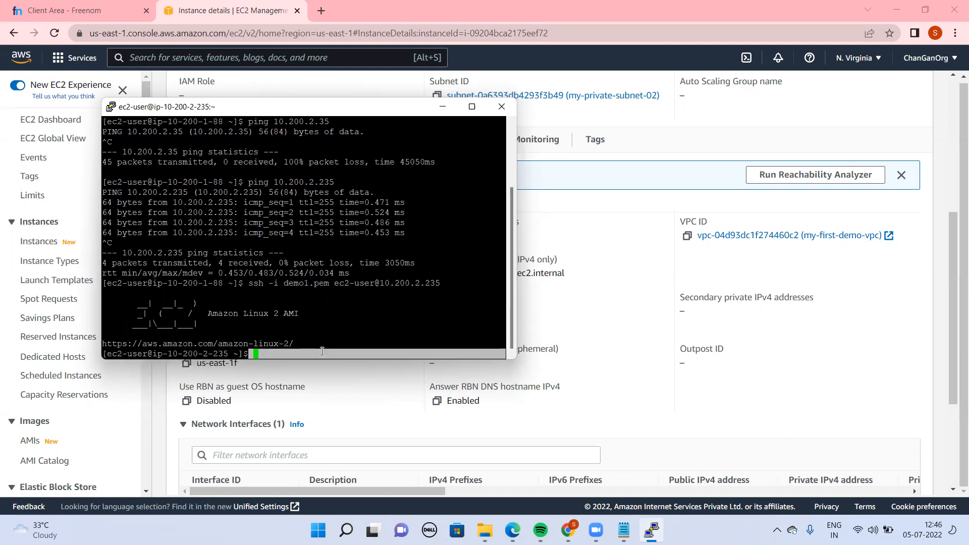
click(283, 351)
text(sudo su)
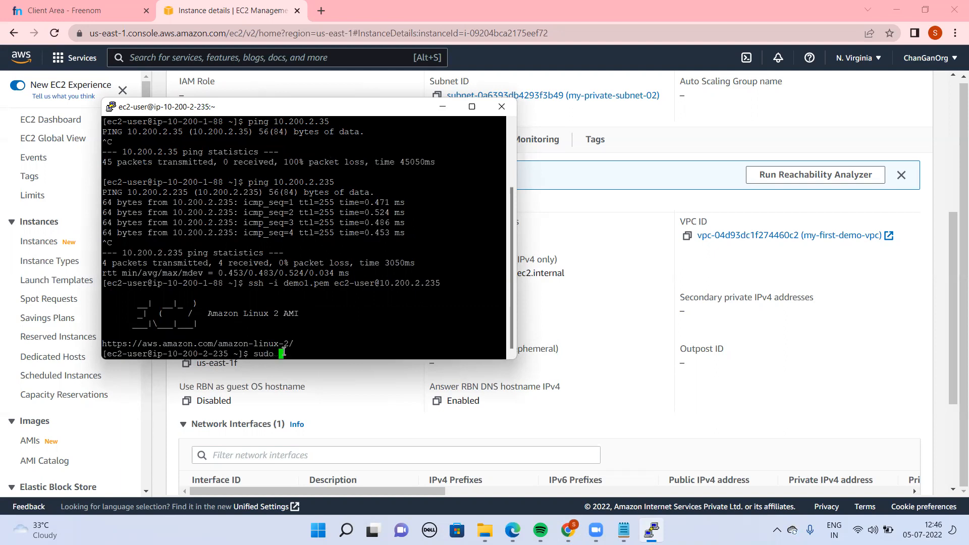
key(Return)
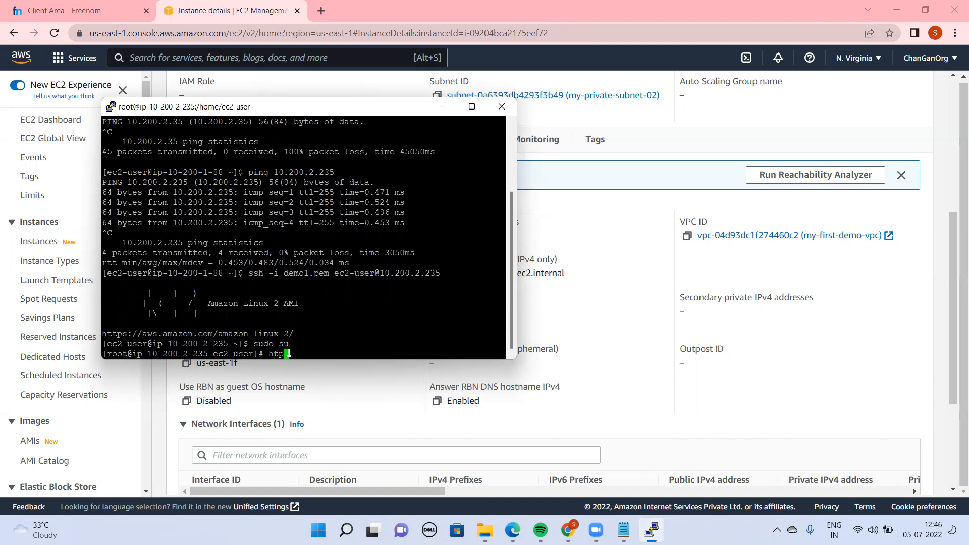
Ping google.com from the private instance to test its internet access
text(ping )
text(ww)
text(w)
key(BackSpace)
key(BackSpace)
key(BackSpace)
text(google.com)
key(Return)
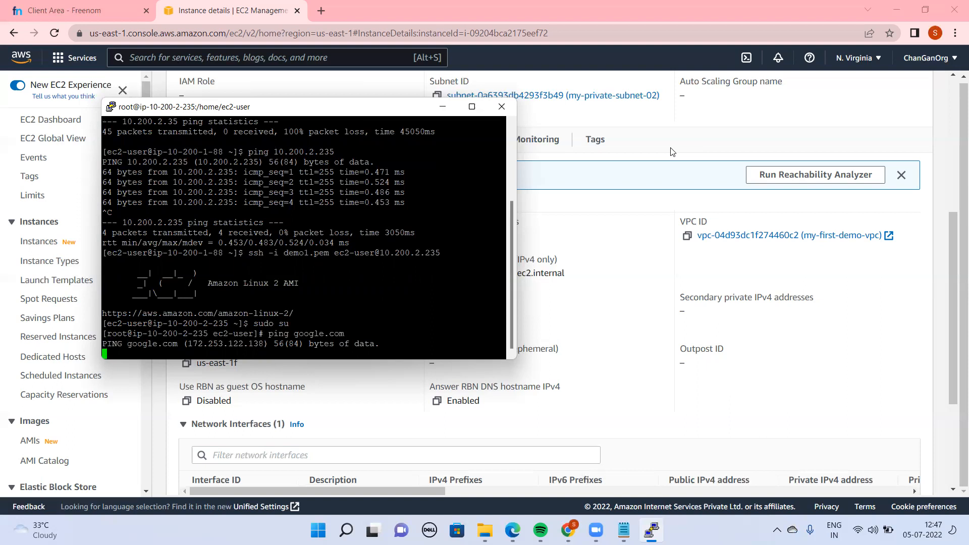
Switch to the AWS console in Chrome, search the services for Nat, and open the VPC dashboard
click(732, 119)
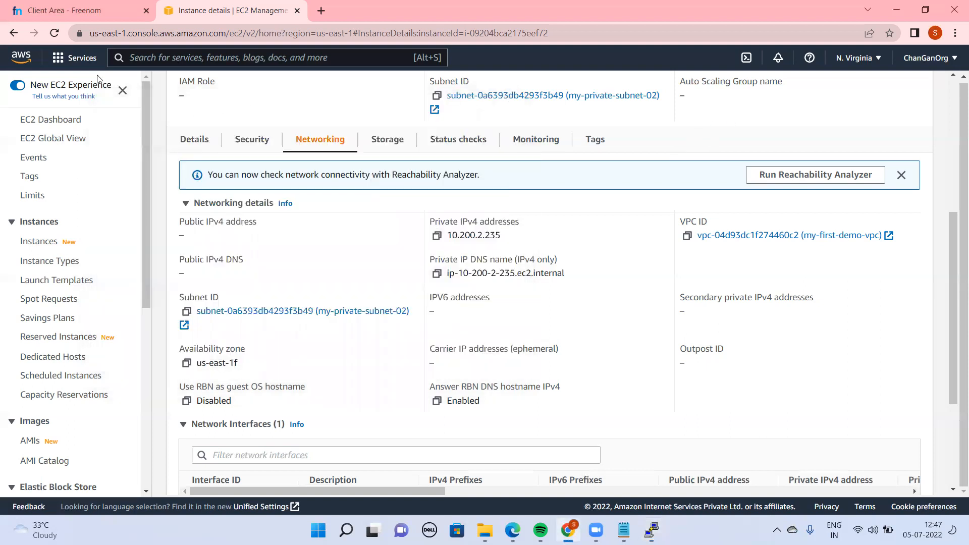
text(Nat)
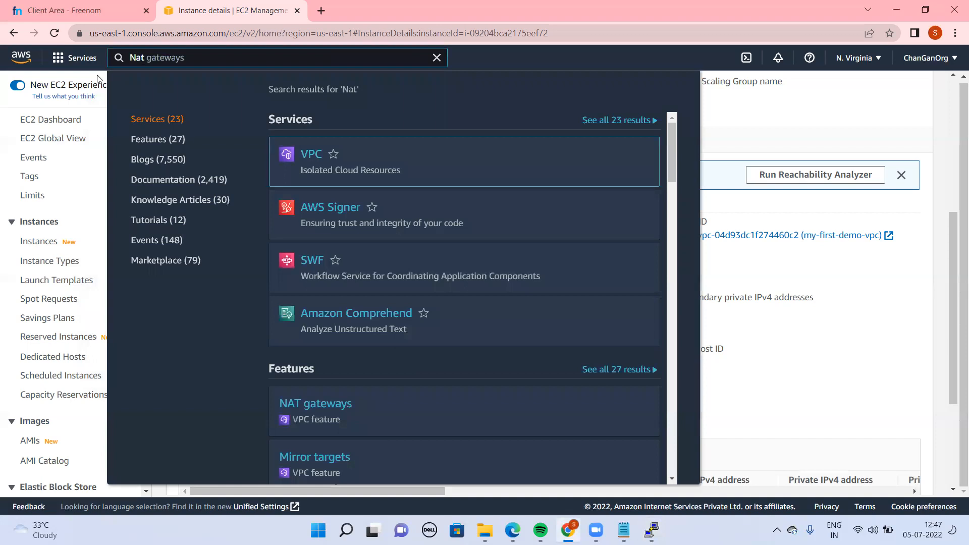
text( gat)
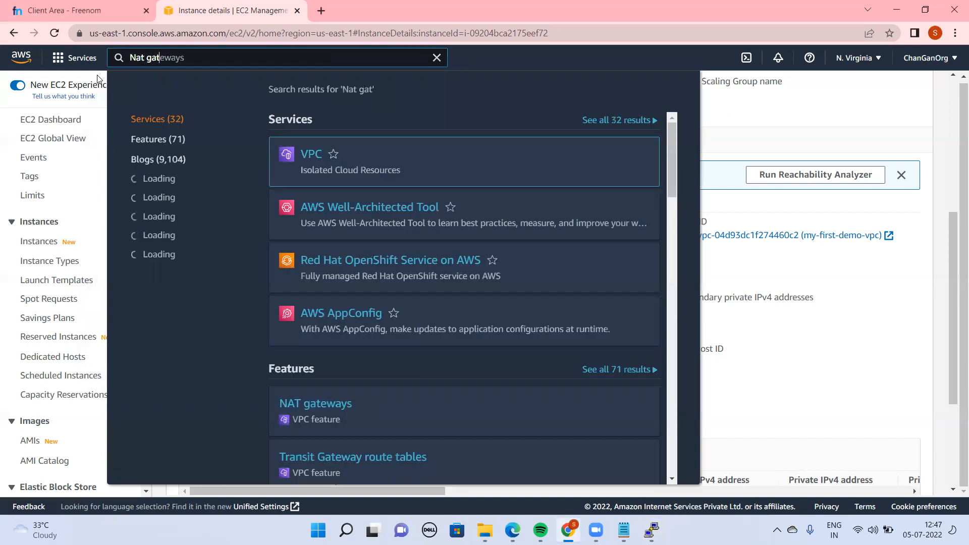
text(ewa)
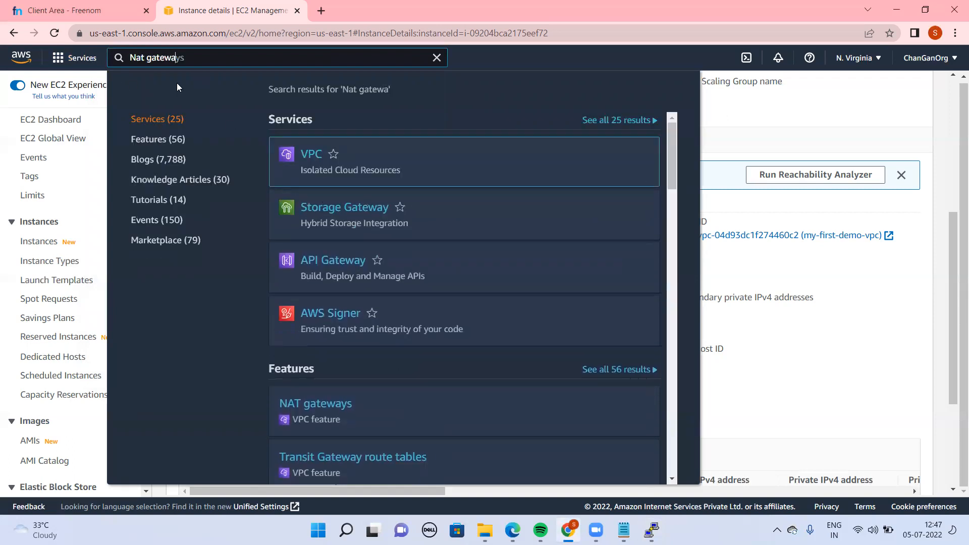
key(BackSpace)
key(BackSpace)
key(BackSpace)
key(BackSpace)
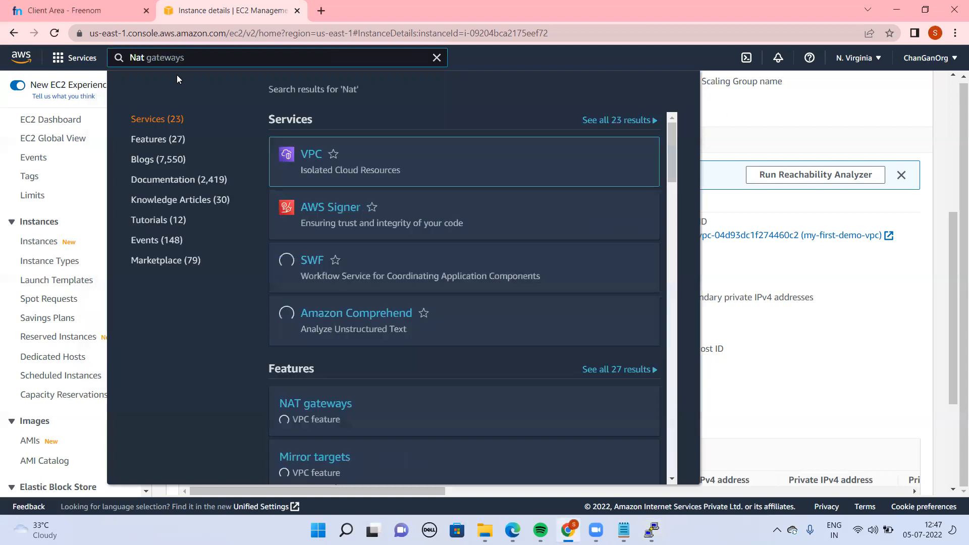
key(Return)
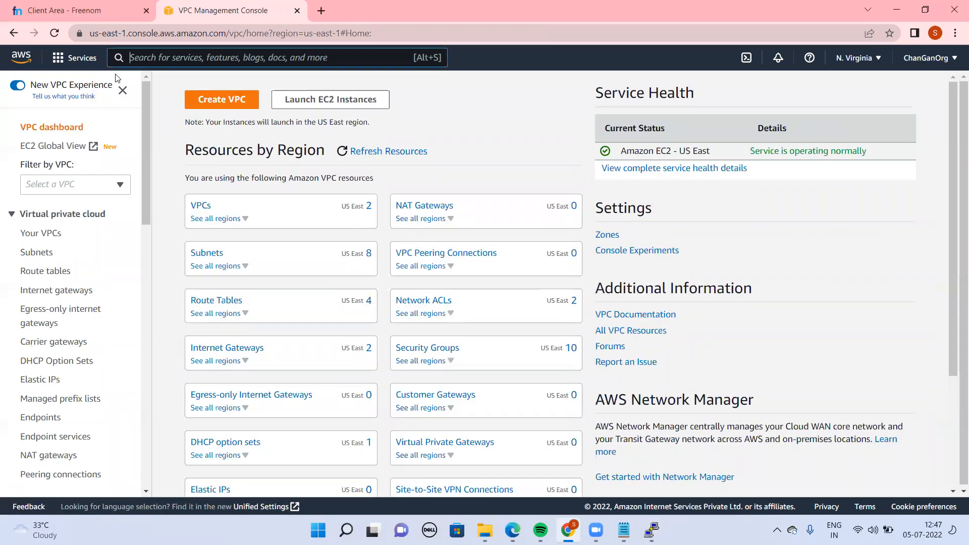
Search the AWS services for Nat Gateway and open the VPC result
key(alt+s)
text(Nat Gt)
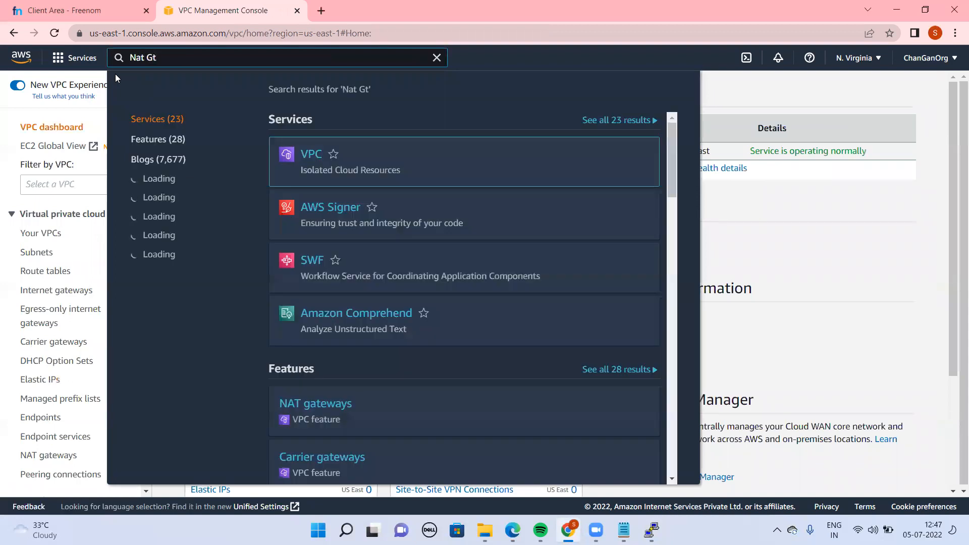
key(BackSpace)
text(at)
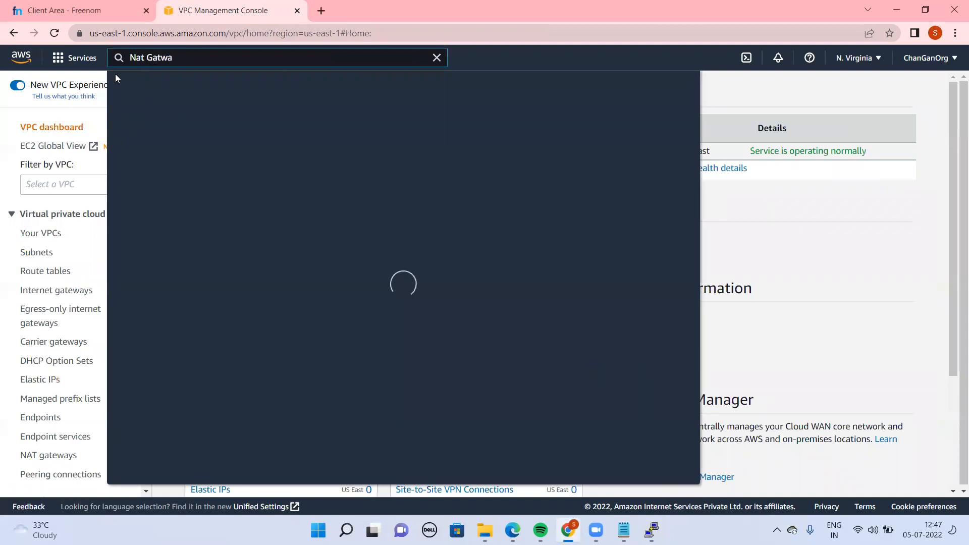
text(eway)
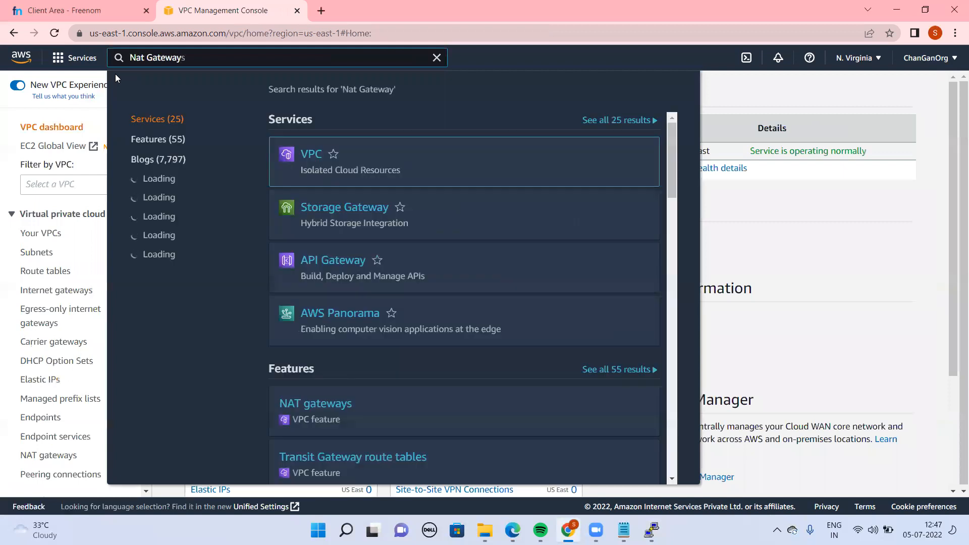
key(Return)
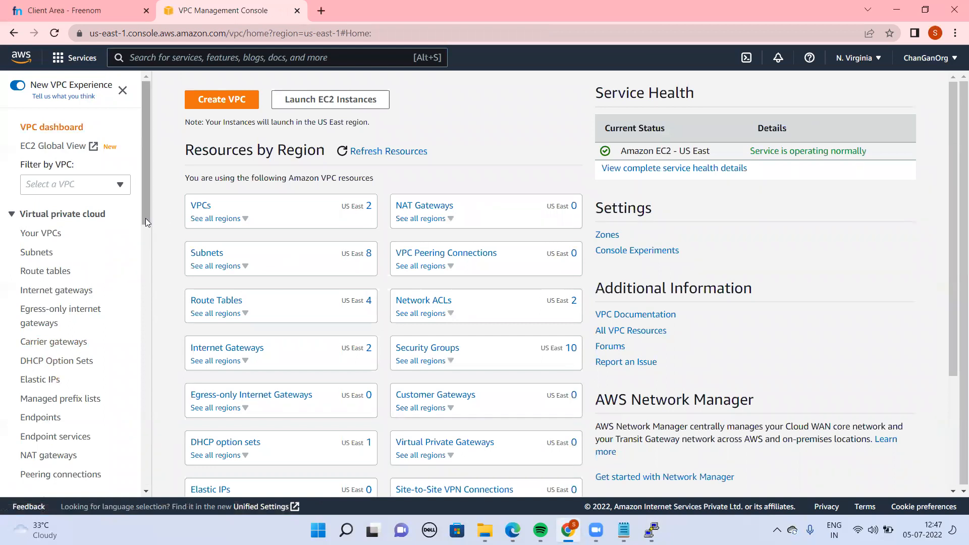
Open the VPC's NAT gateways list, view the blank Create NAT gateway form, and return to the list
click(54, 462)
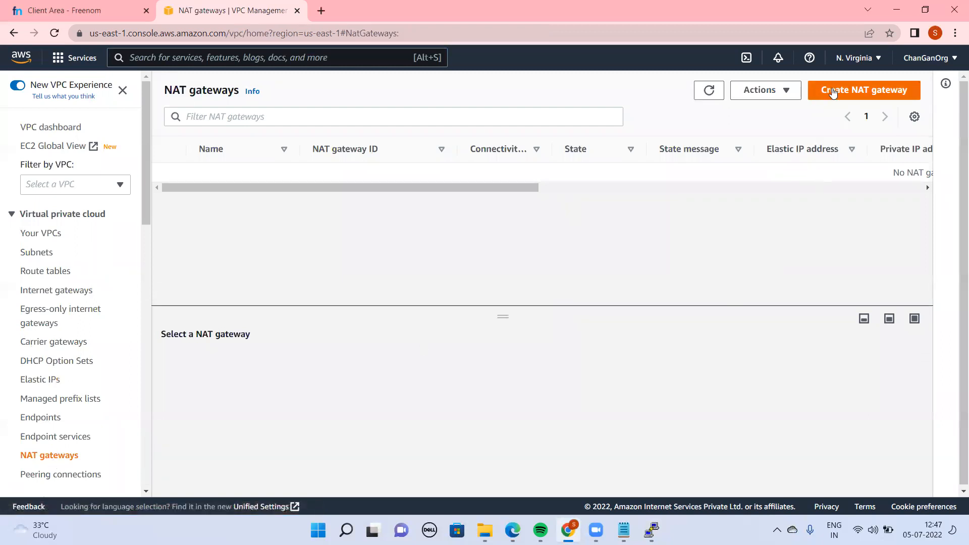
click(832, 93)
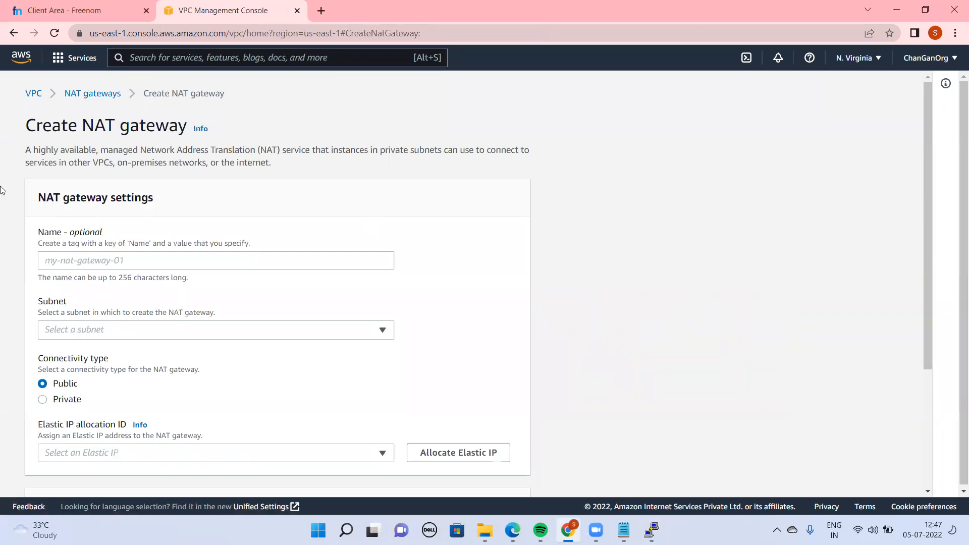
click(116, 98)
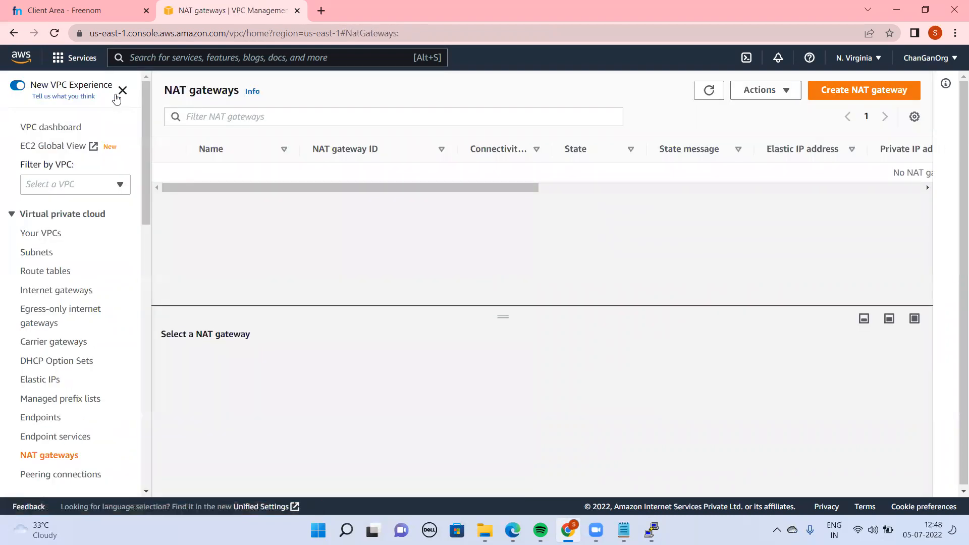
Search the AWS services for EC2 and open the EC2 dashboard
click(290, 121)
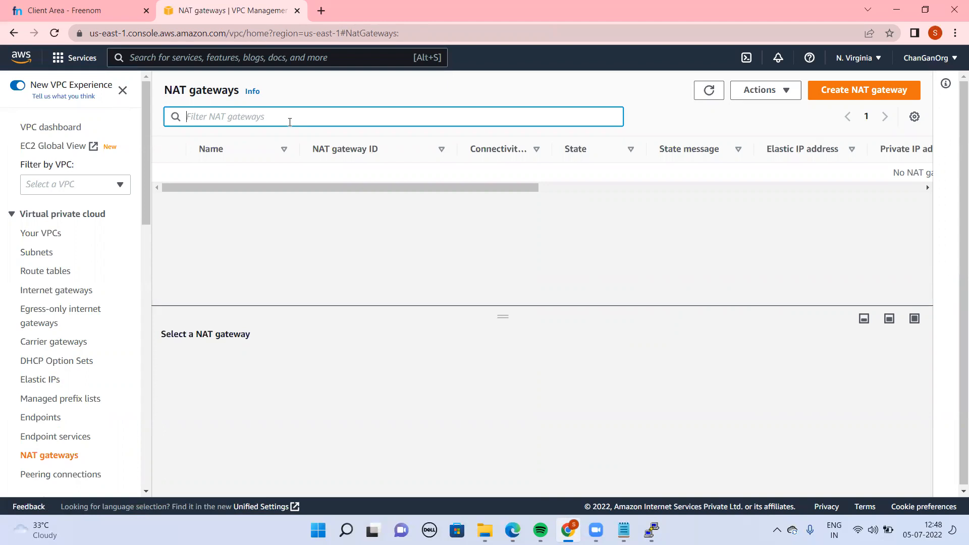
key(alt+s)
text(Ec2)
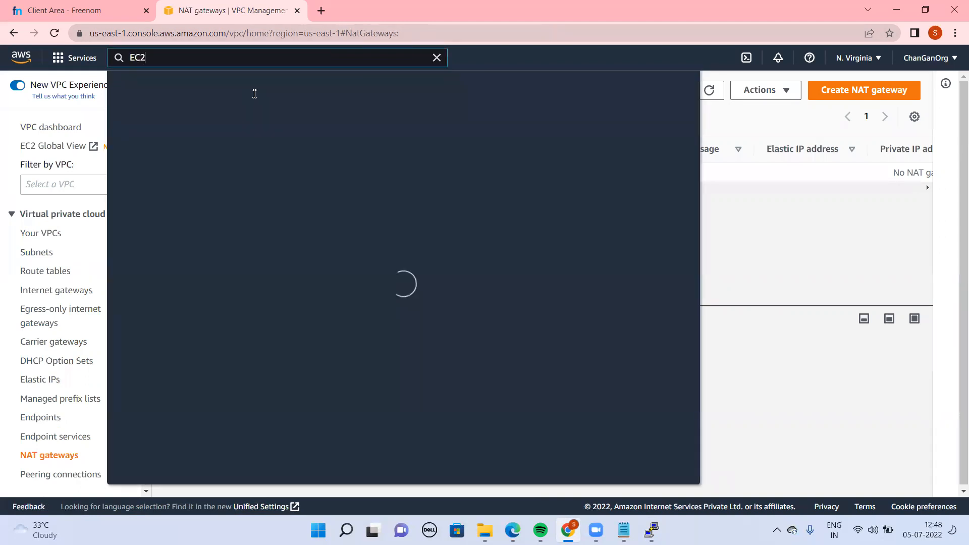
click(317, 157)
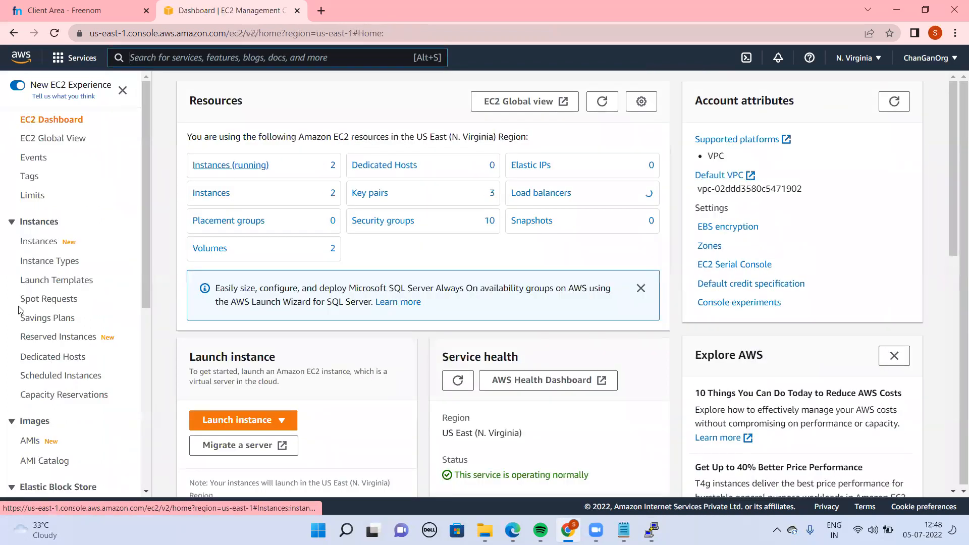
Start launching a new EC2 instance and name it nat-instance
click(272, 420)
click(252, 381)
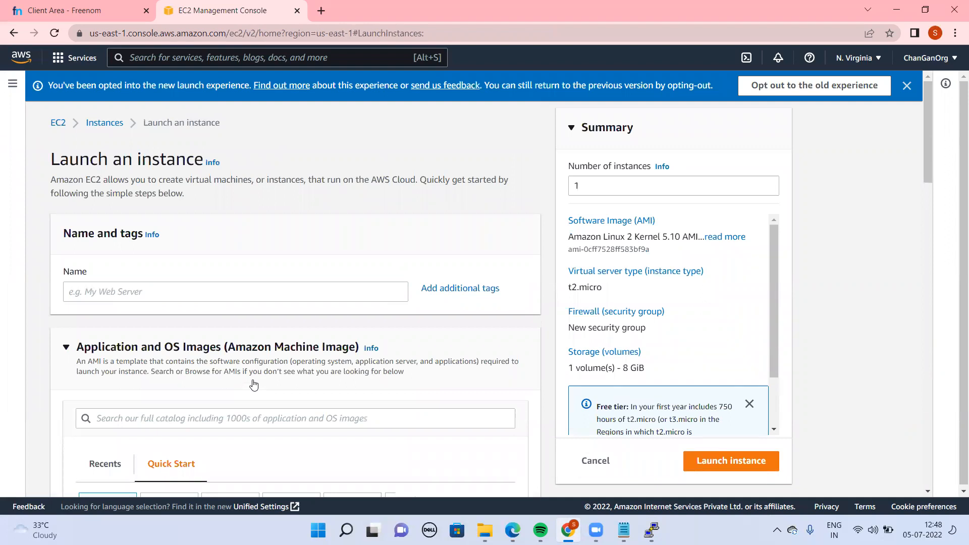
click(227, 287)
text(nat-i)
text(sntan)
key(BackSpace)
key(BackSpace)
key(BackSpace)
text(stance)
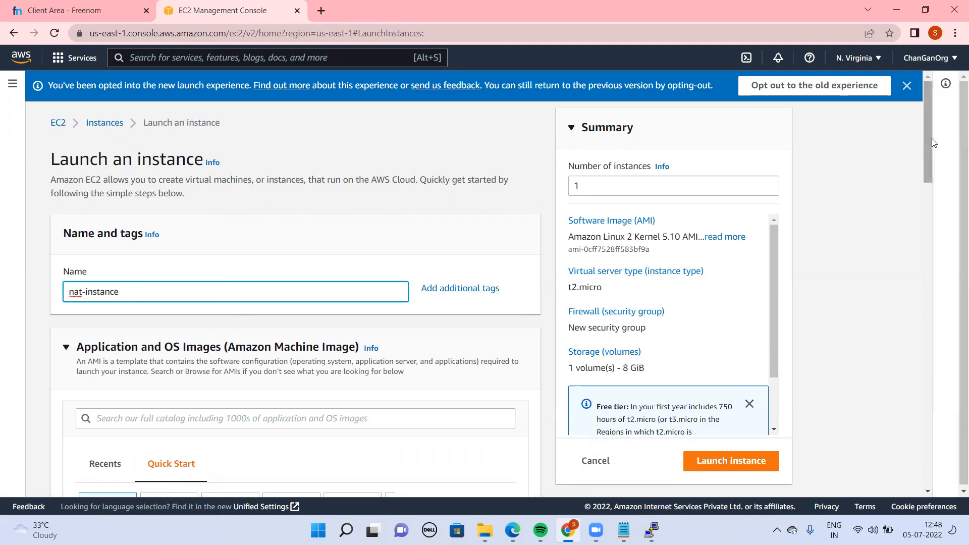
Look through the quick-start operating system images and open the full AMI catalog
drag(928, 147, 930, 206)
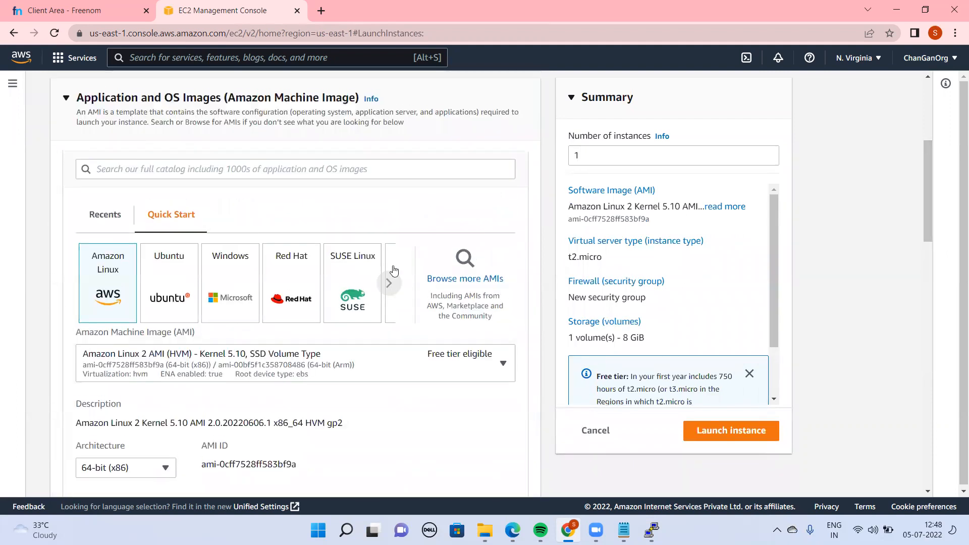
click(389, 283)
click(389, 283)
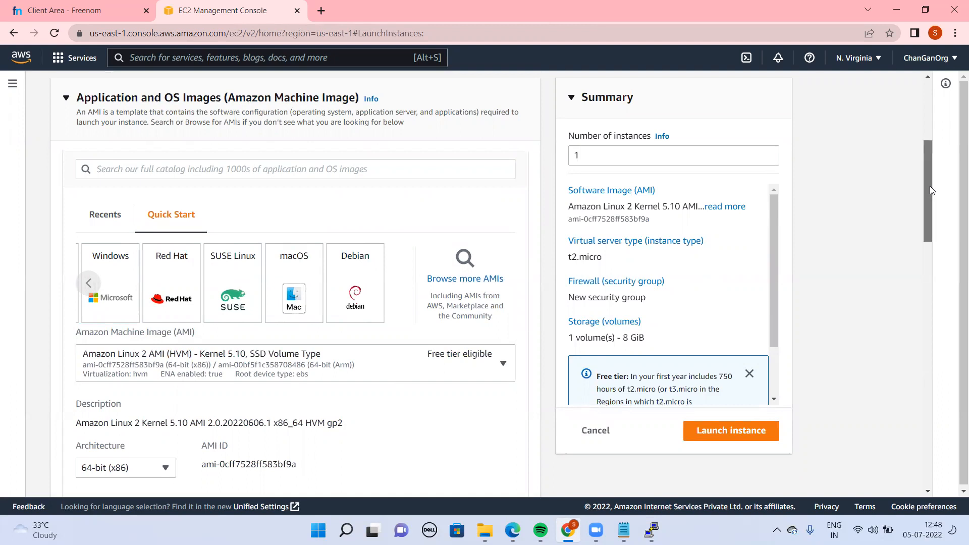
click(459, 278)
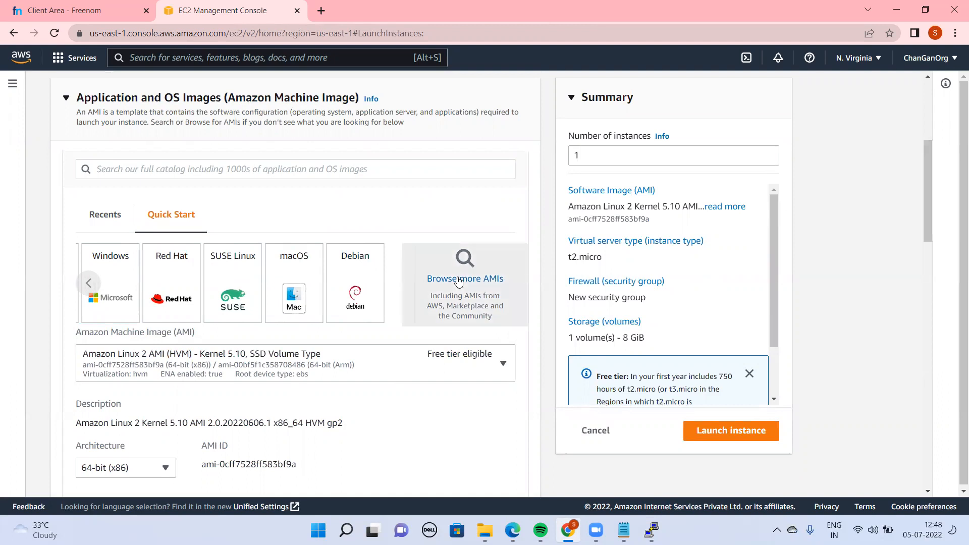
scroll(458, 276, down, 1)
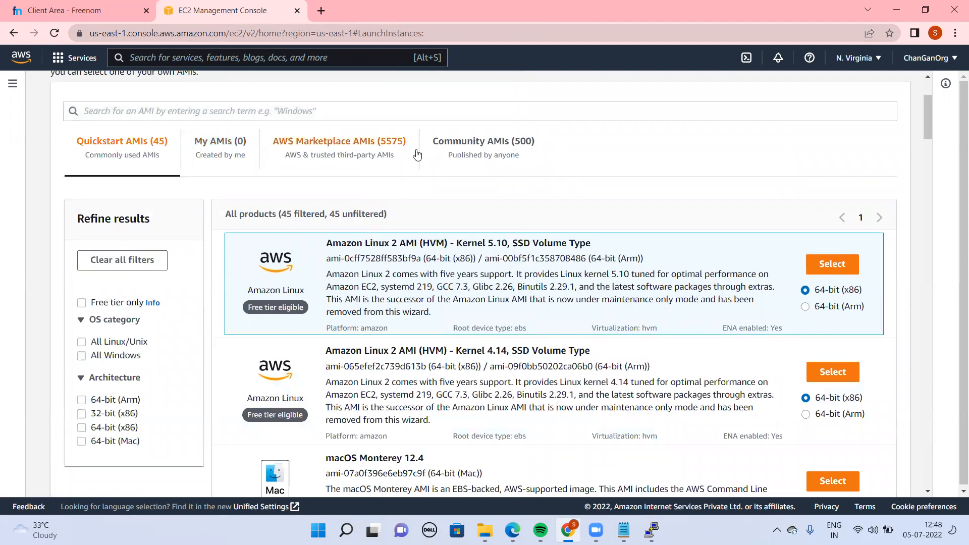
Search the Community AMIs for Nat and select the amzn-ami-vpc-nat-2018.03.0.20220119.1-x86_64-ebs image
click(378, 104)
text(Nat)
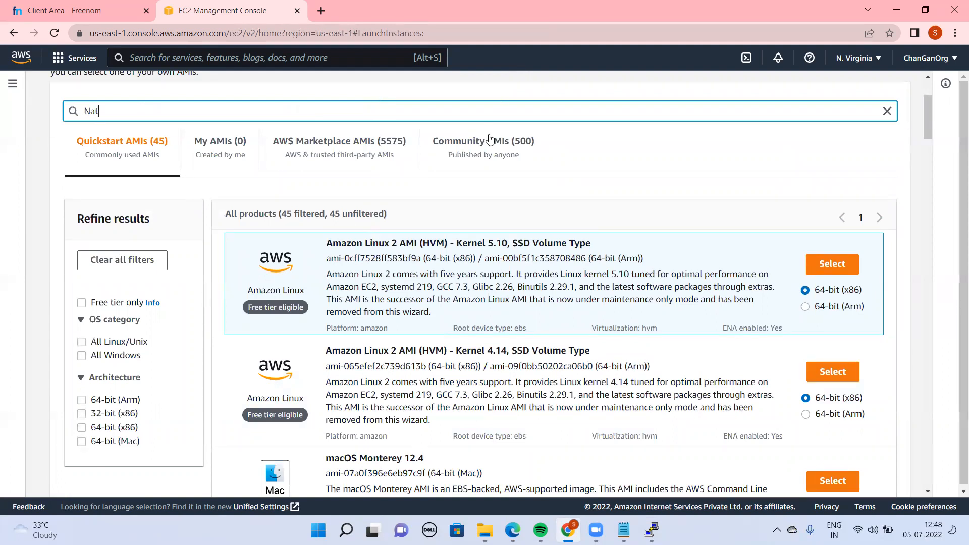
click(500, 155)
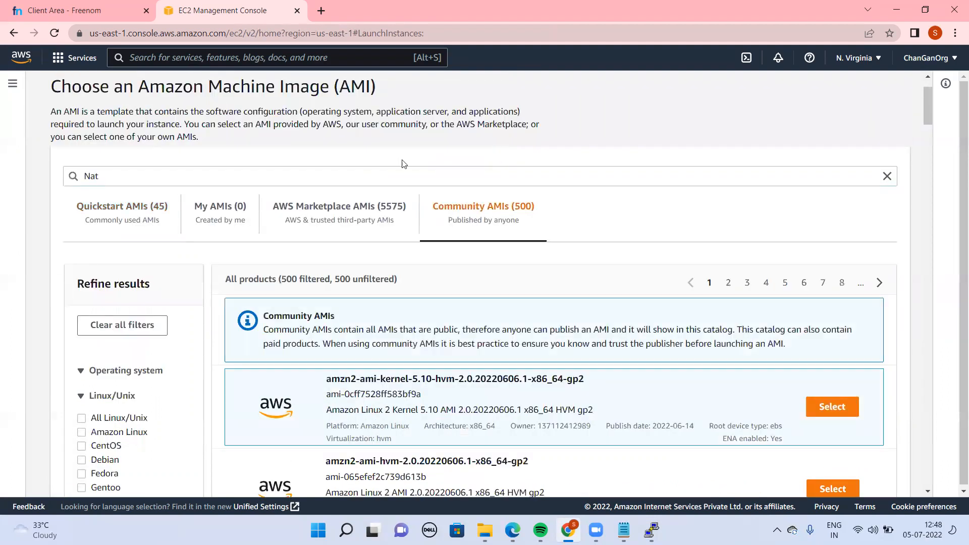
click(266, 169)
key(BackSpace)
key(BackSpace)
key(BackSpace)
key(Return)
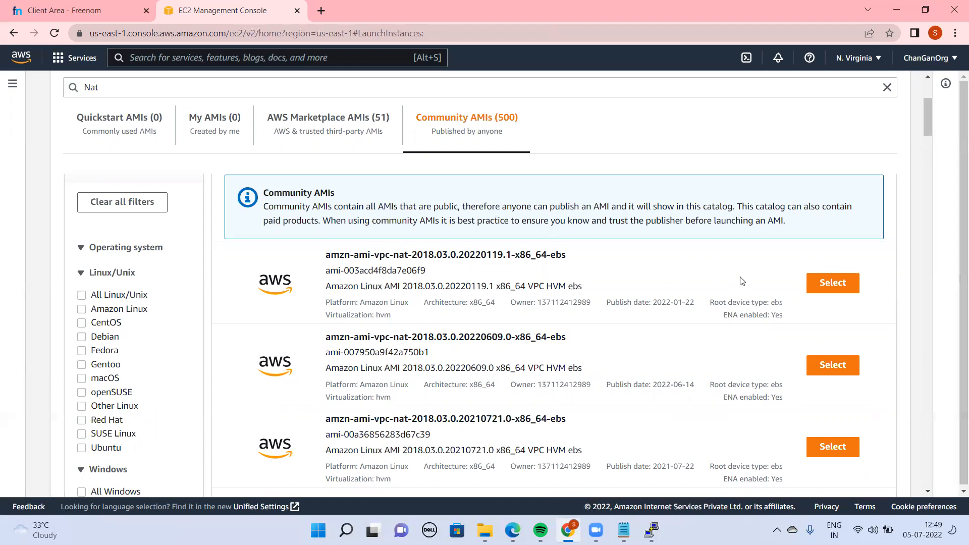
click(823, 280)
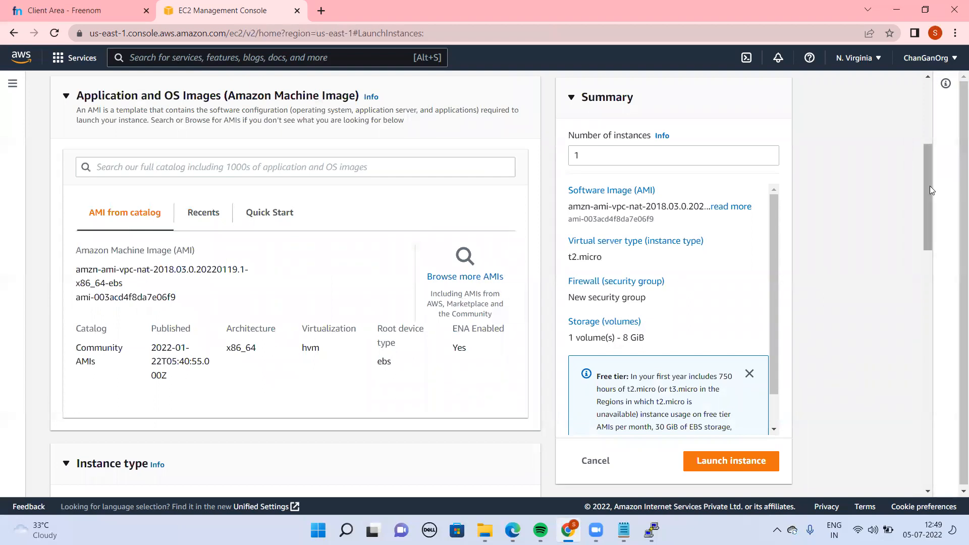
Choose the existing vpcpublickey key pair for the instance login
drag(929, 210, 934, 241)
scroll(934, 240, down, 5)
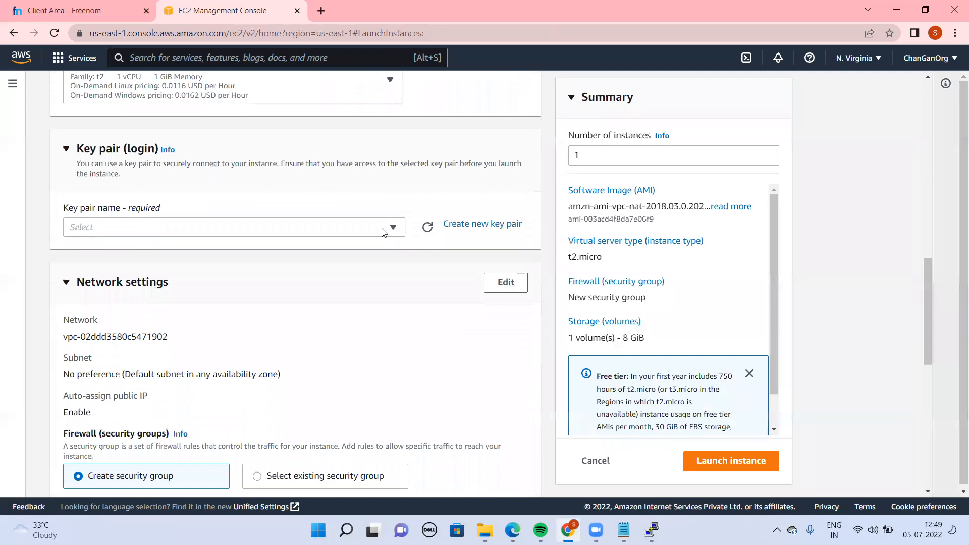
click(382, 232)
click(150, 341)
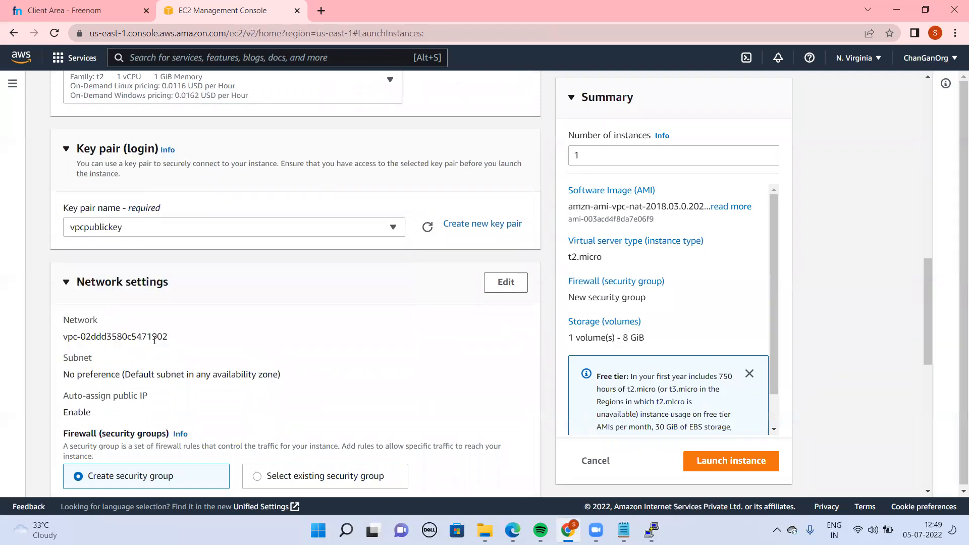
Review the nat-instance configuration from name to storage and launch the instance
drag(930, 334, 955, 110)
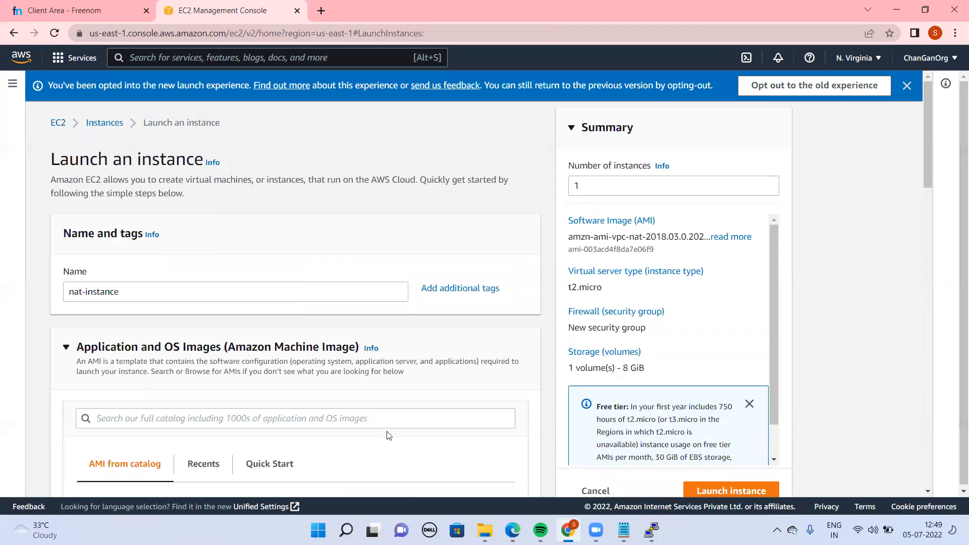
drag(919, 152, 945, 221)
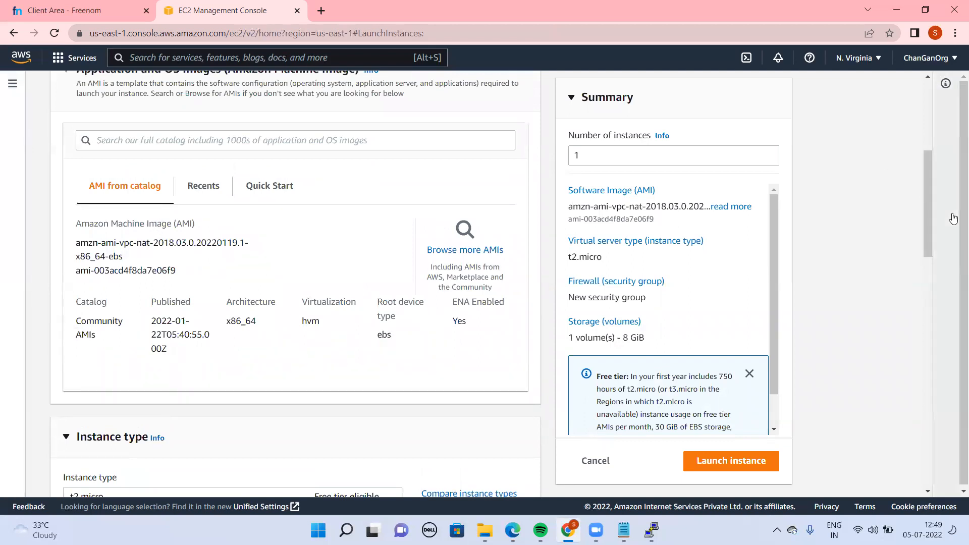
drag(926, 220, 920, 483)
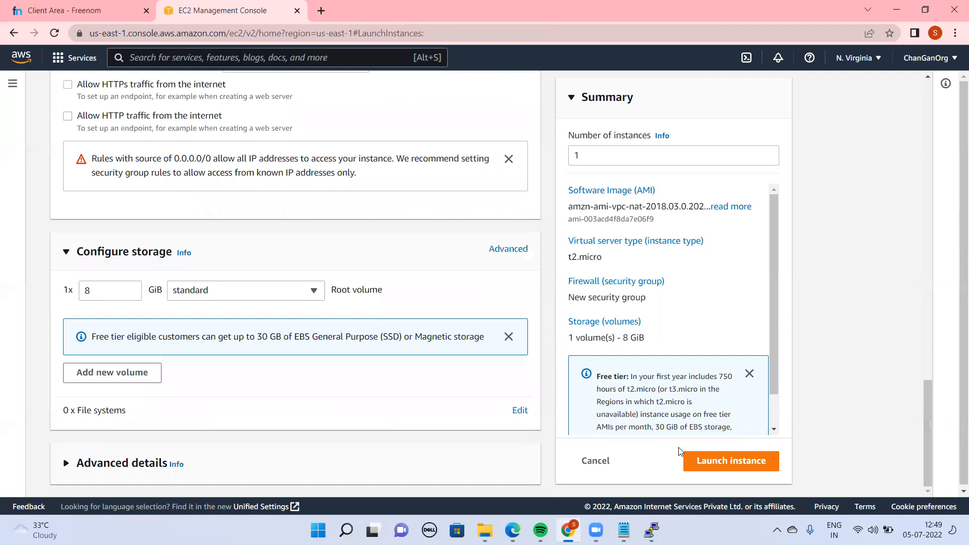
click(715, 461)
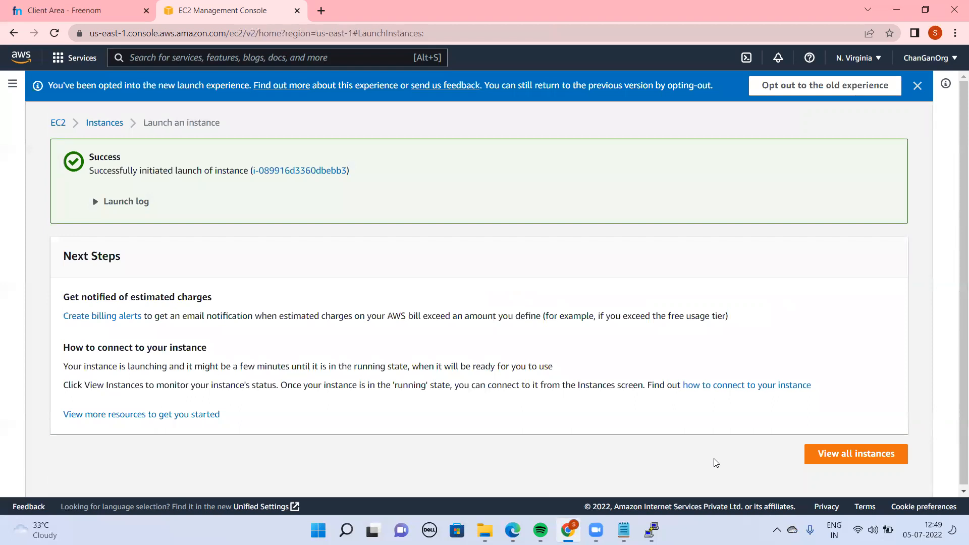
Refresh the EC2 instances list and open the security group attached to nat-instance from its details
click(104, 122)
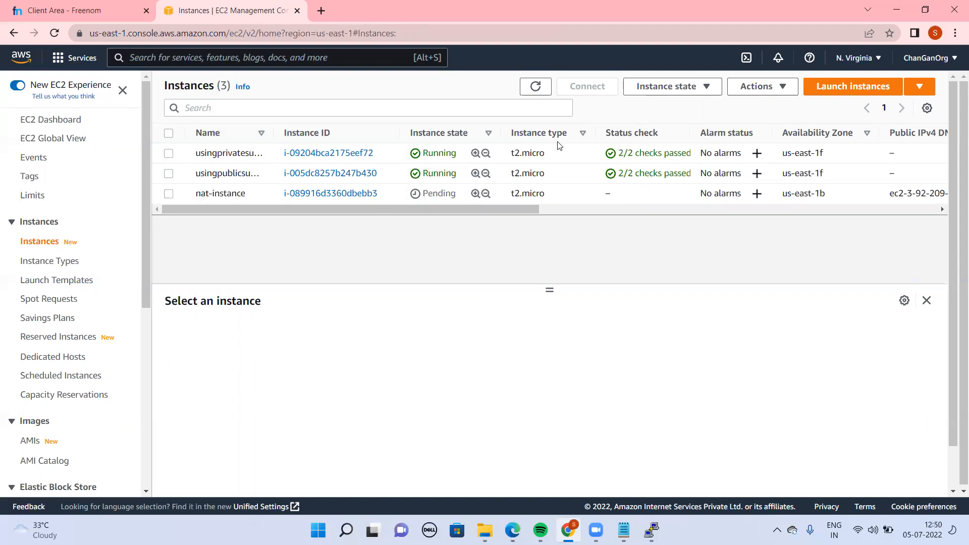
click(534, 85)
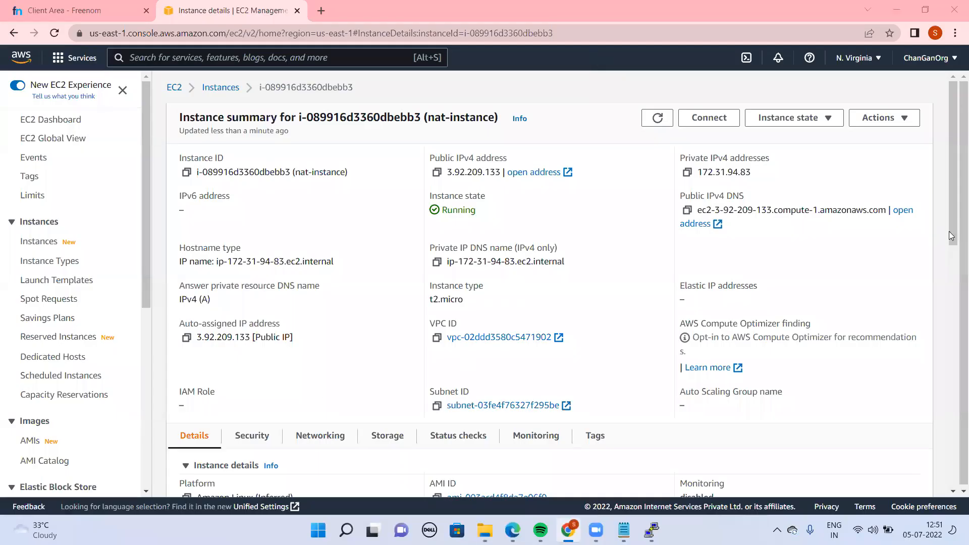
mouse_move(951, 236)
mouse_down()
mouse_move(954, 469)
mouse_move(953, 225)
mouse_up()
drag(952, 230, 954, 309)
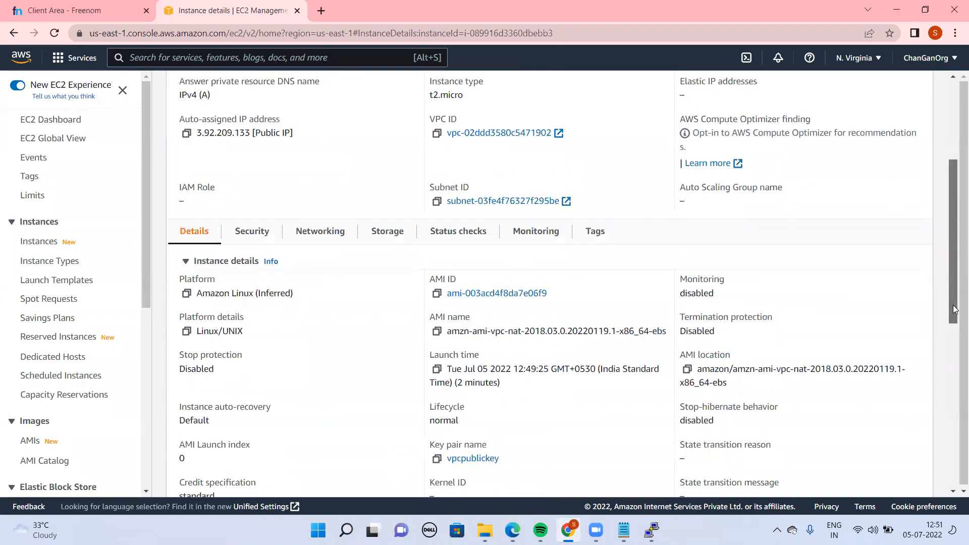
click(239, 237)
click(267, 332)
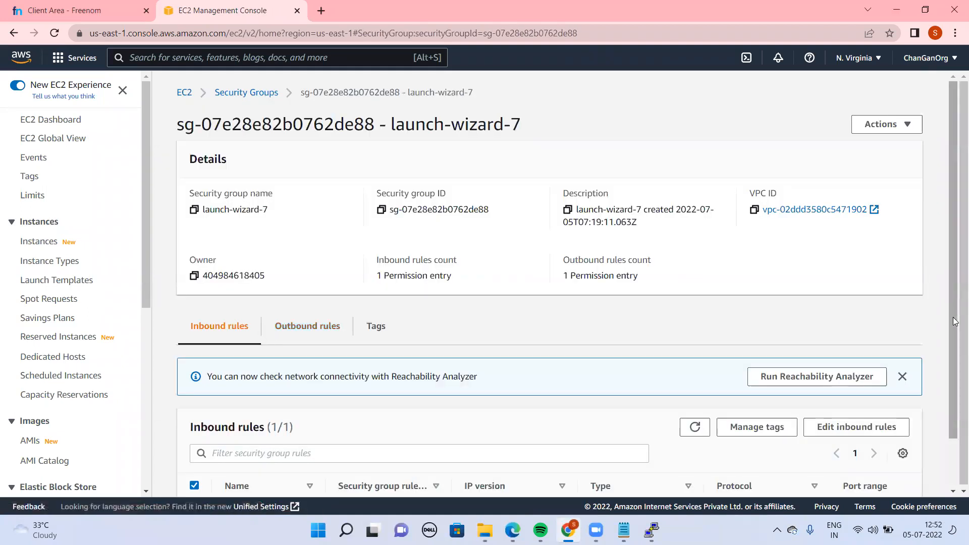
Add an inbound rule of type HTTP to the launch-wizard-7 security group and try to save it without a source
scroll(954, 297, down, 1)
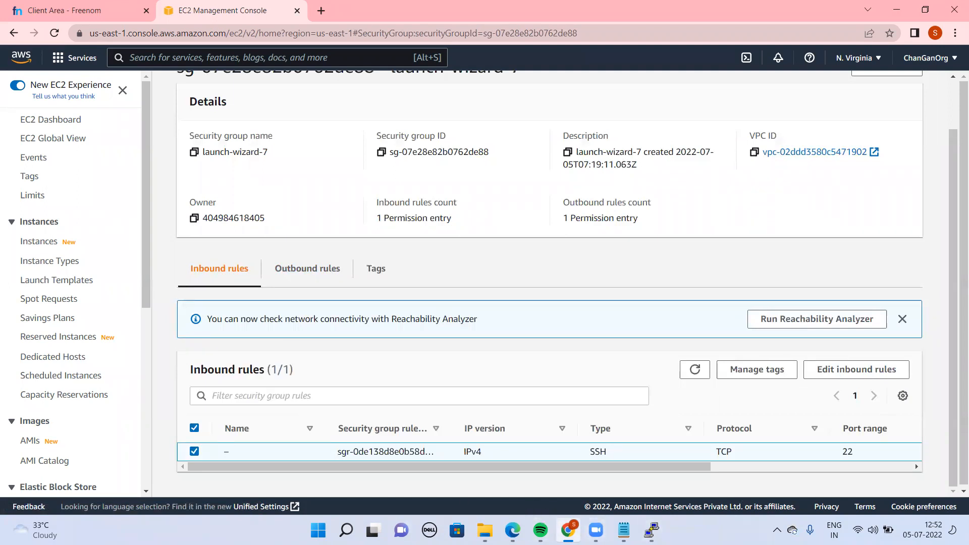
click(847, 369)
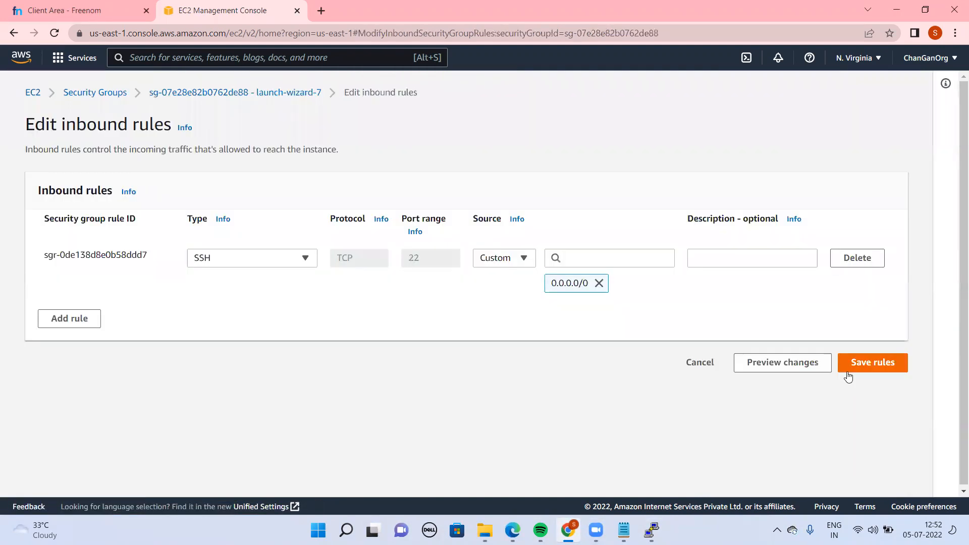
click(44, 323)
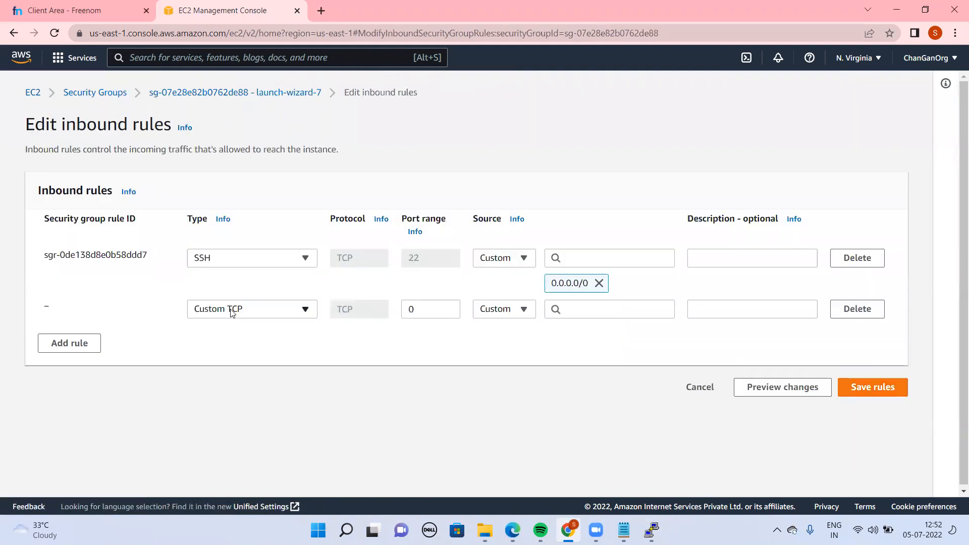
click(265, 308)
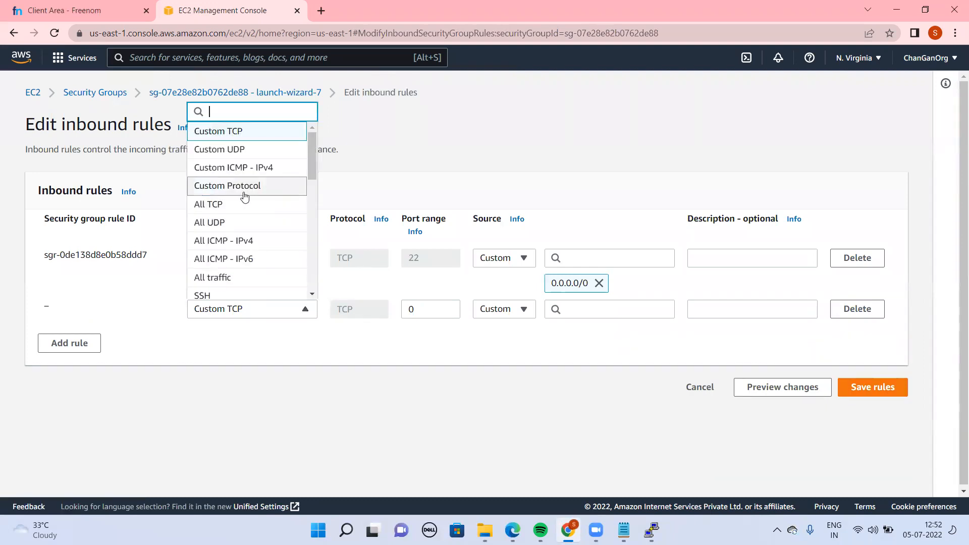
text(h)
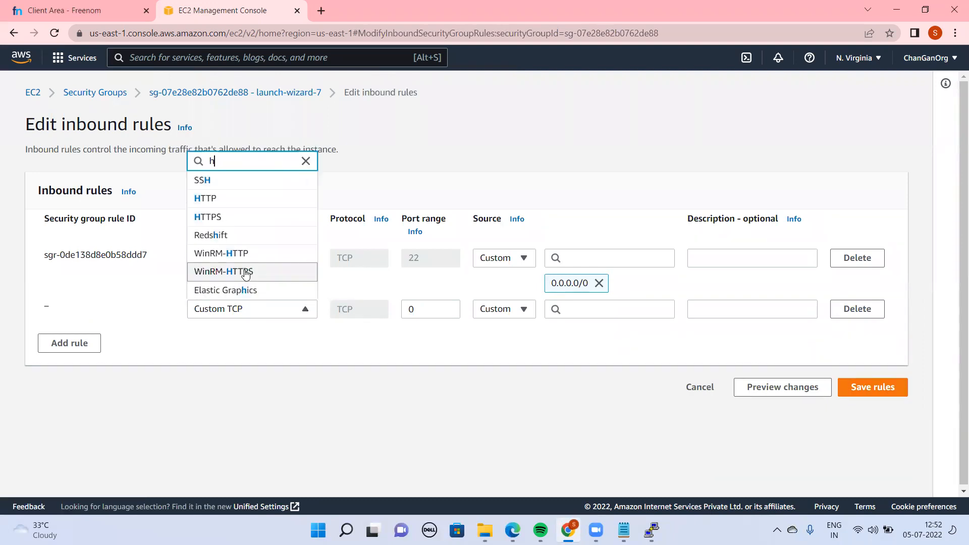
click(210, 199)
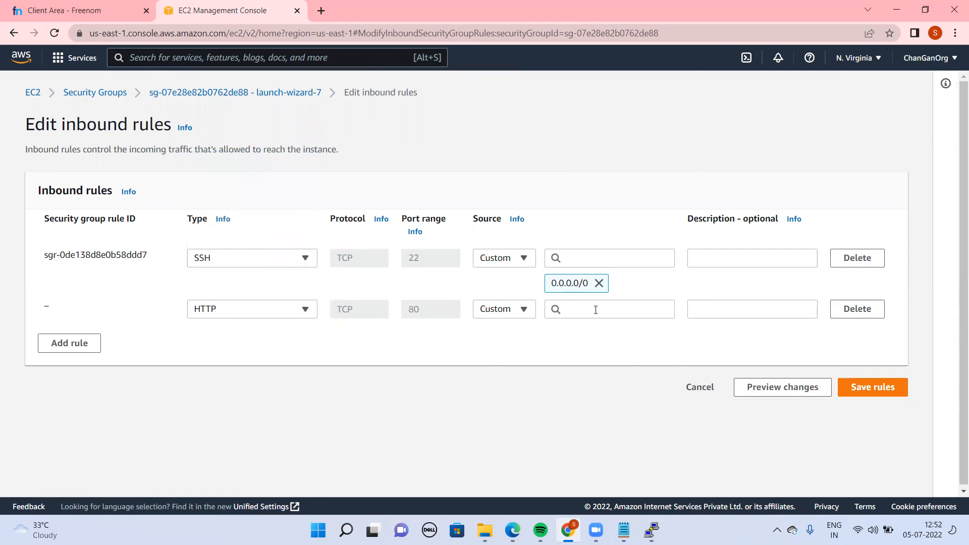
click(873, 388)
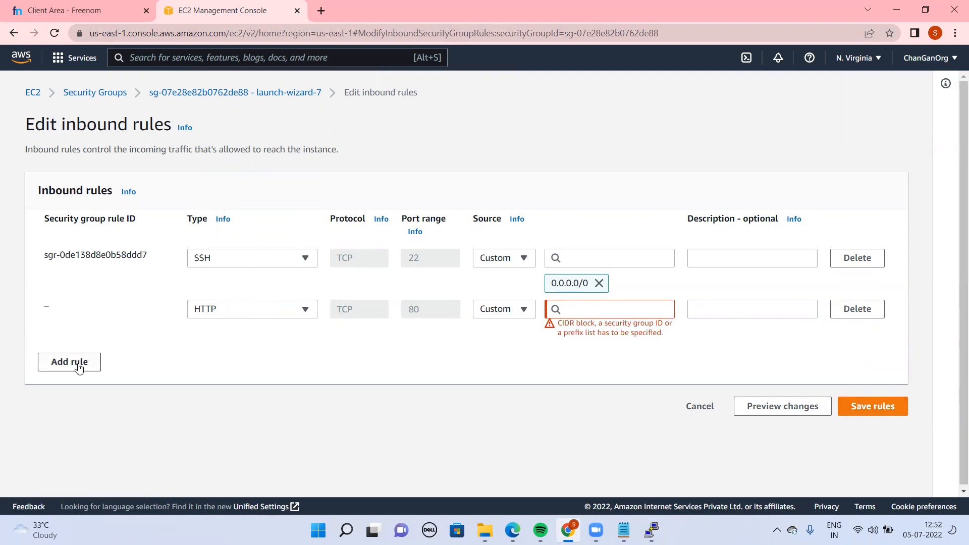
Set the HTTP rule's source to the CIDR block 10.200.0.0/16 and save the inbound rules
click(606, 309)
text(10.2)
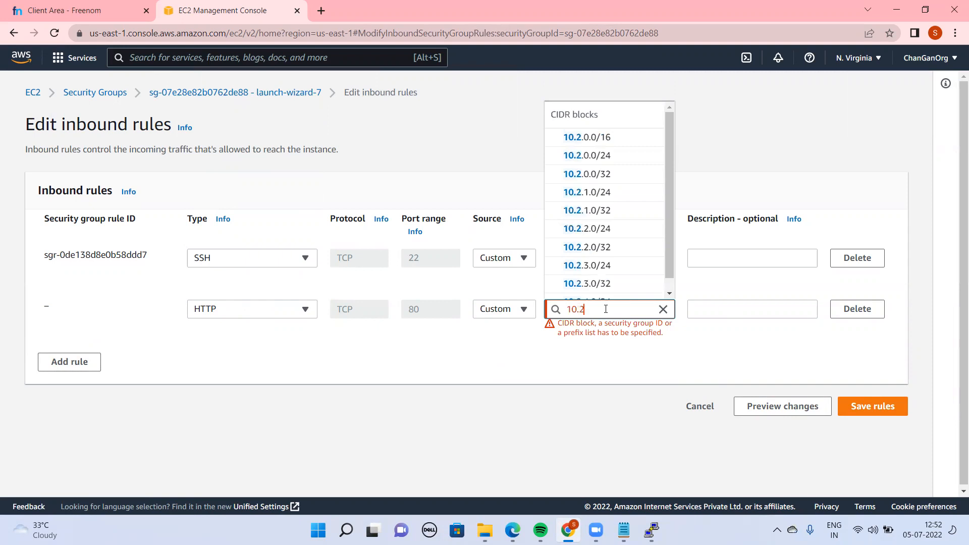
text(00.0.)
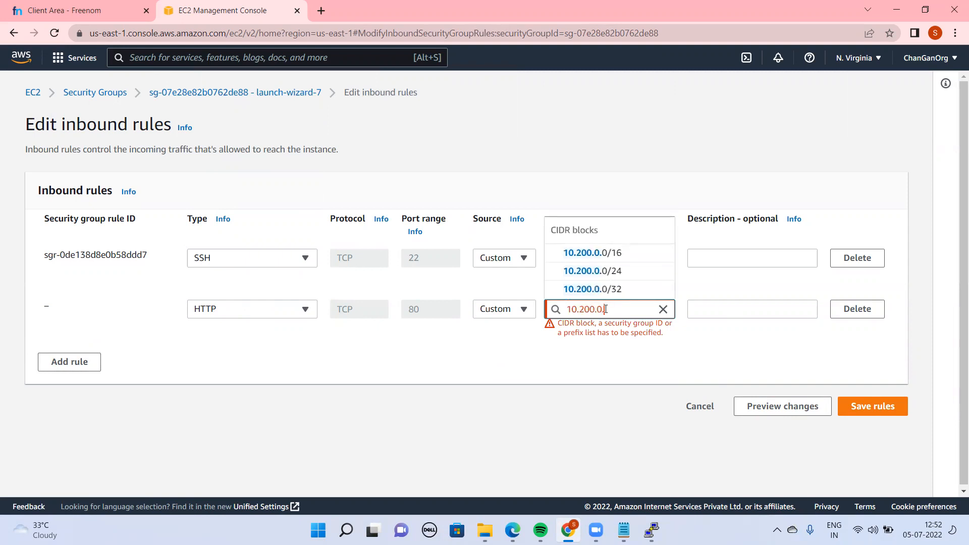
text(0/16)
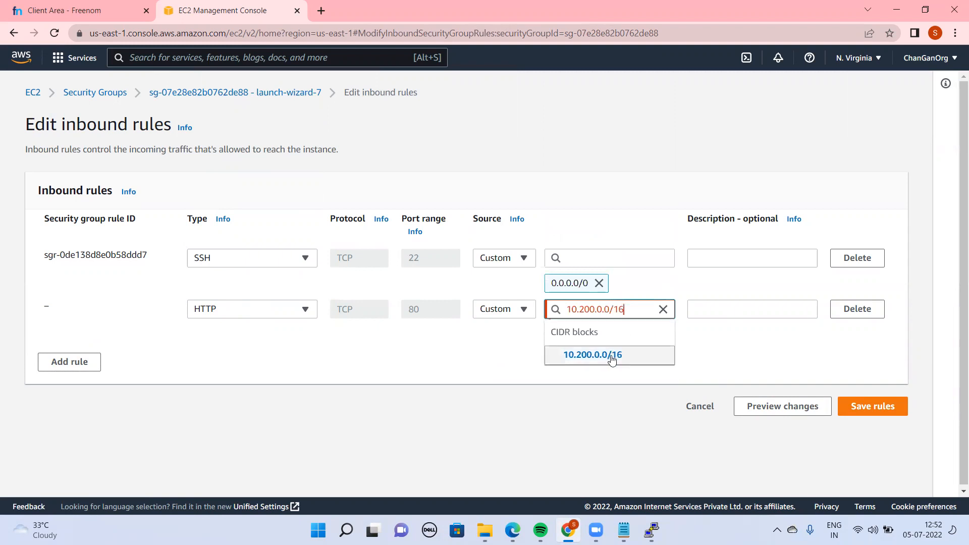
click(612, 356)
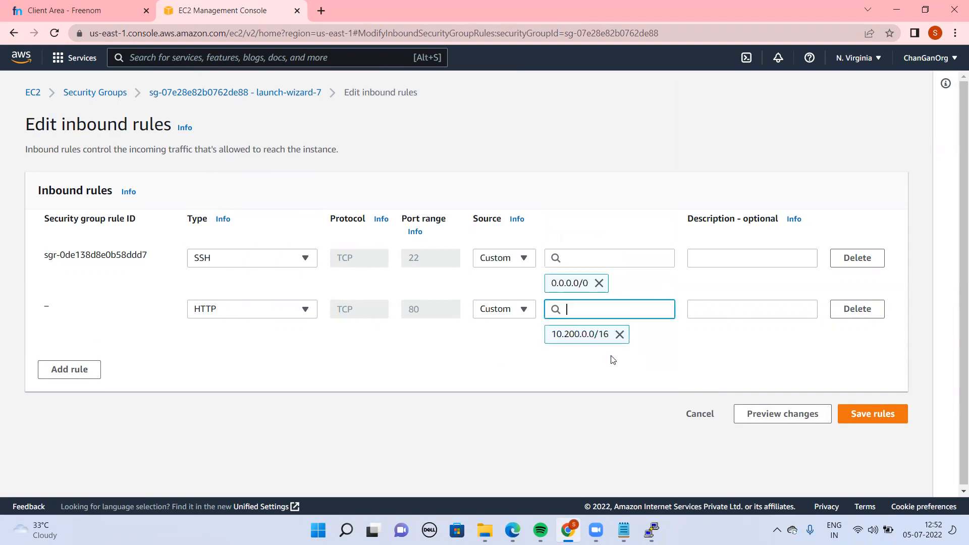
click(854, 423)
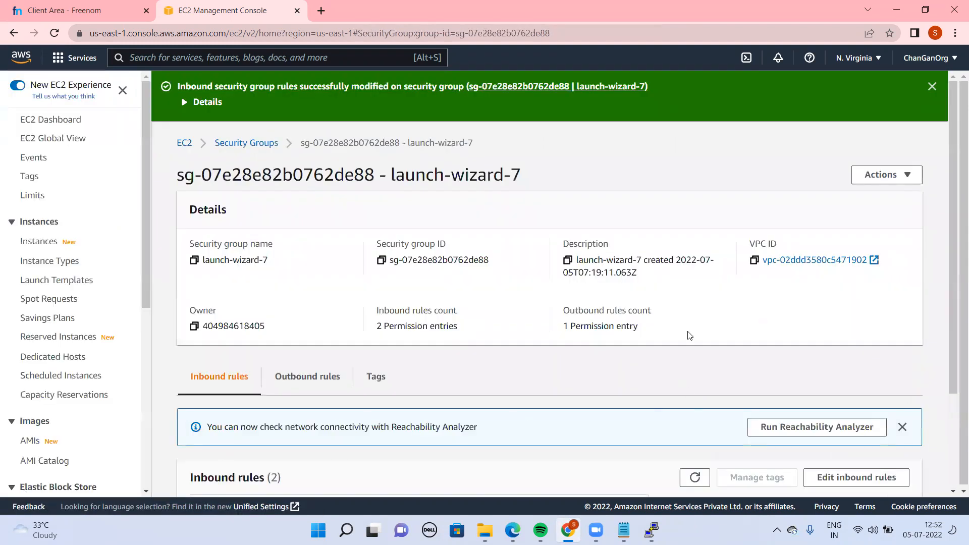
Add an inbound rule of type HTTPS to the launch-wizard-7 security group and try to save it without a source
scroll(956, 318, down, 2)
click(865, 349)
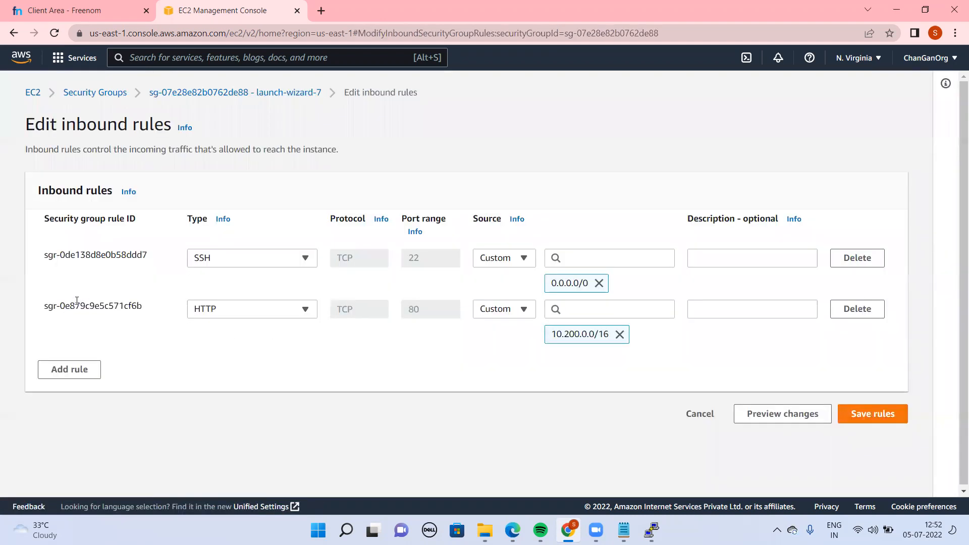
click(69, 371)
click(244, 363)
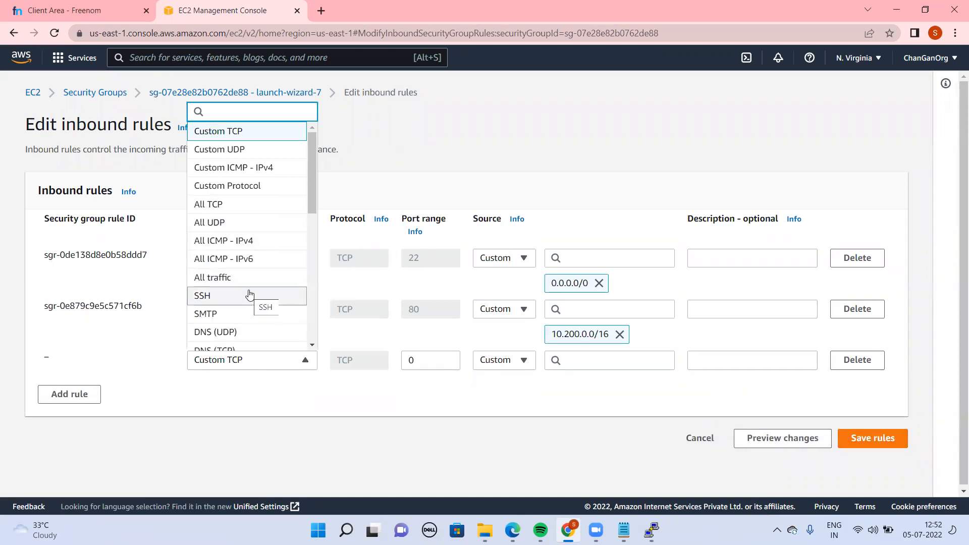
text(http)
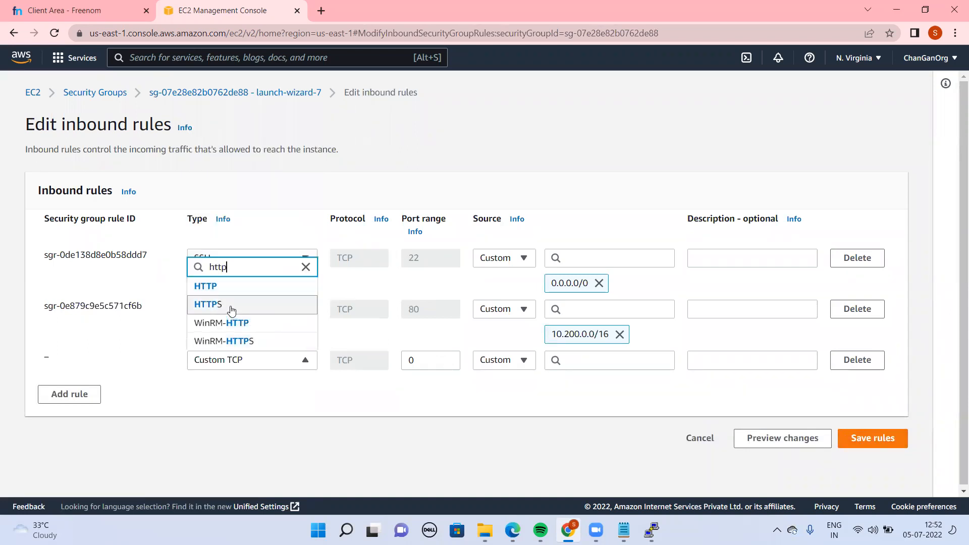
click(232, 305)
click(882, 451)
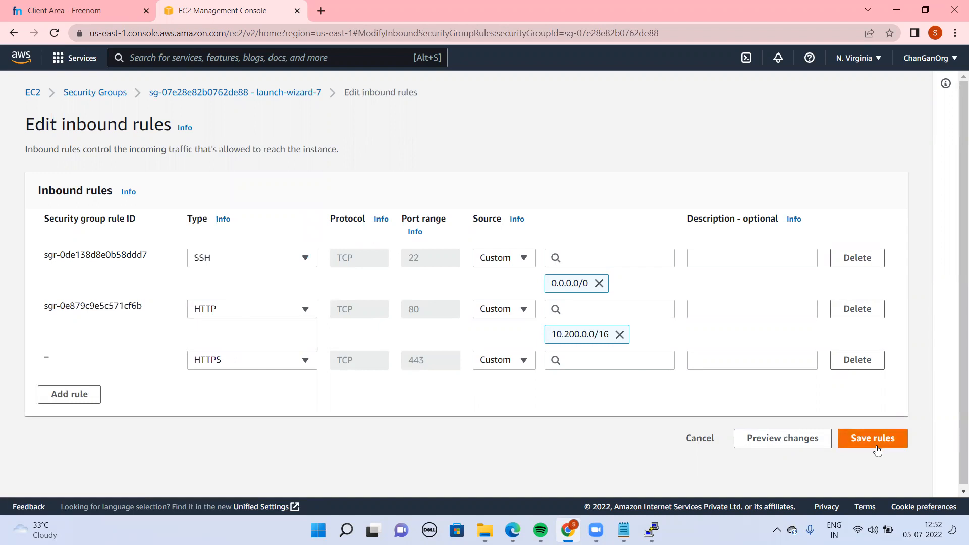
Set the HTTPS rule's source to the CIDR block 10.200.0.0/16 and save the inbound rules
click(603, 361)
text(1-)
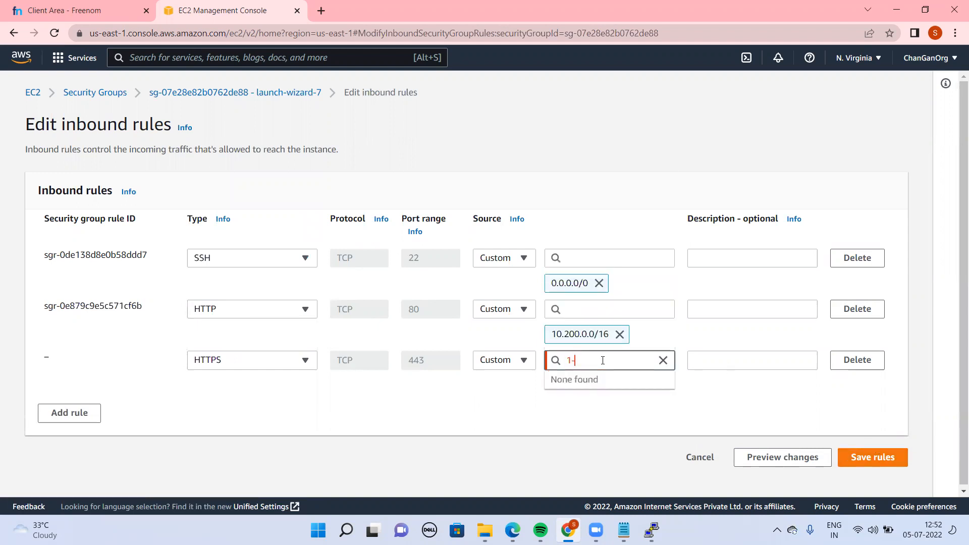
key(BackSpace)
text(0.)
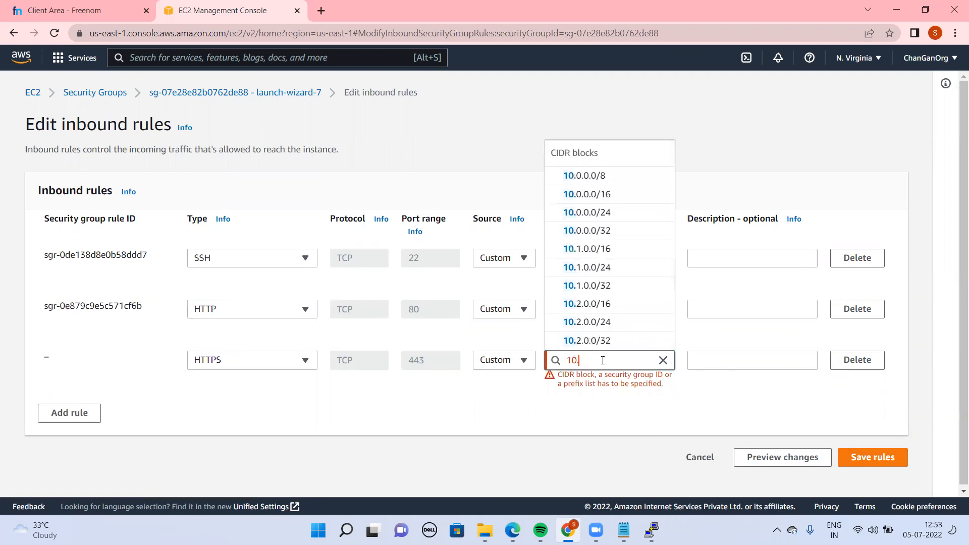
text(200.0.)
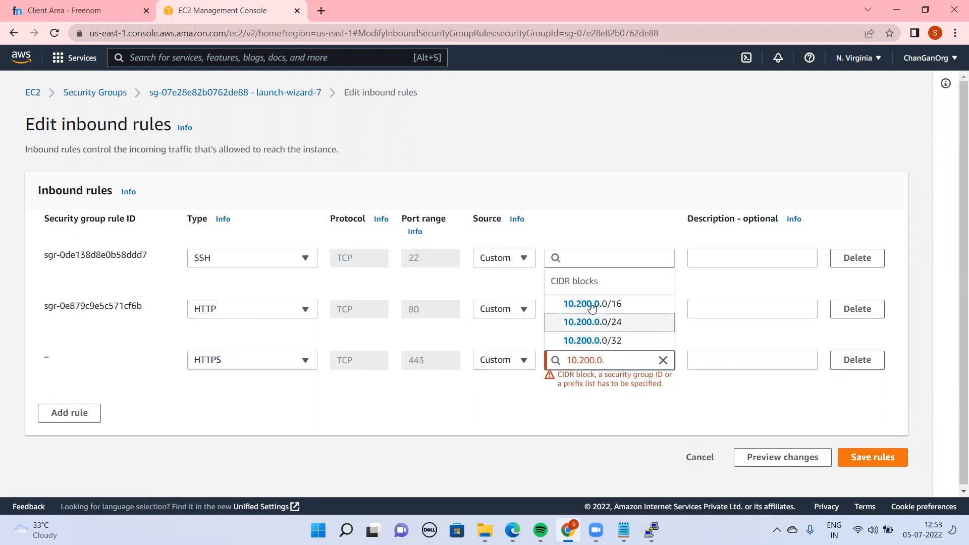
click(592, 304)
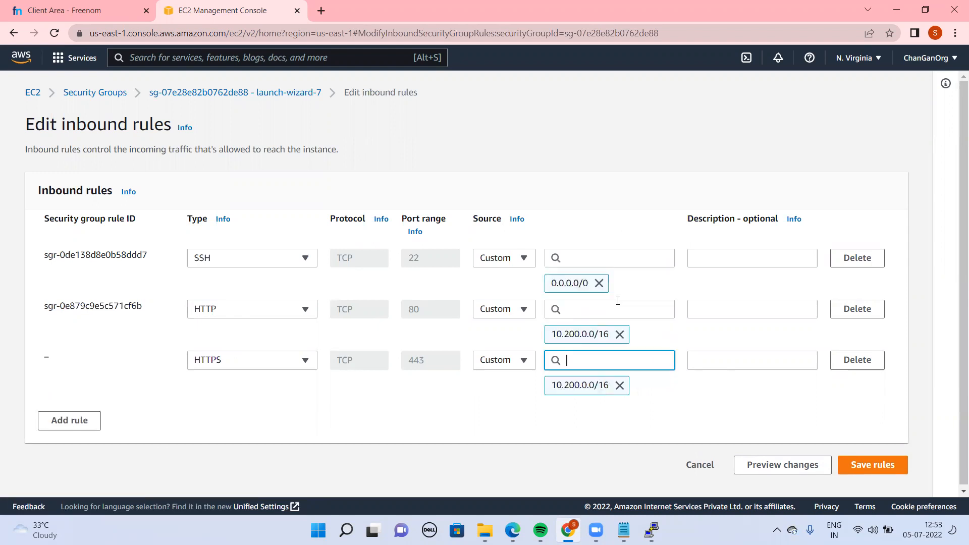
click(883, 475)
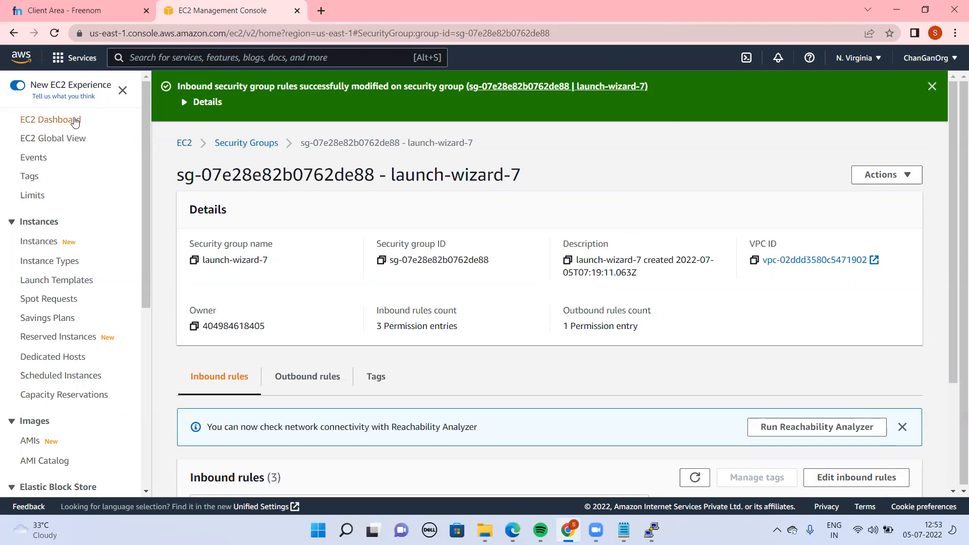
Return to the EC2 instances list and refresh it to check the status of nat-instance
click(43, 245)
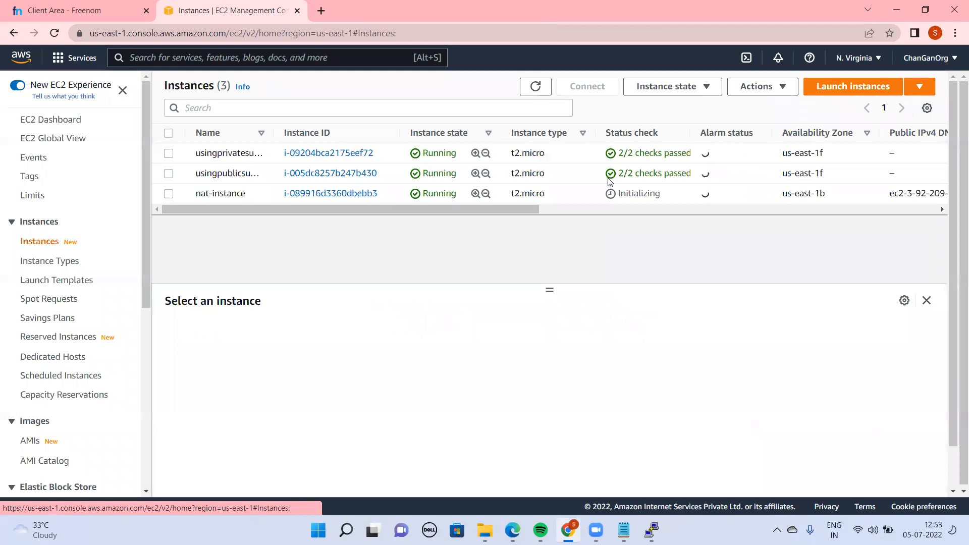
click(535, 86)
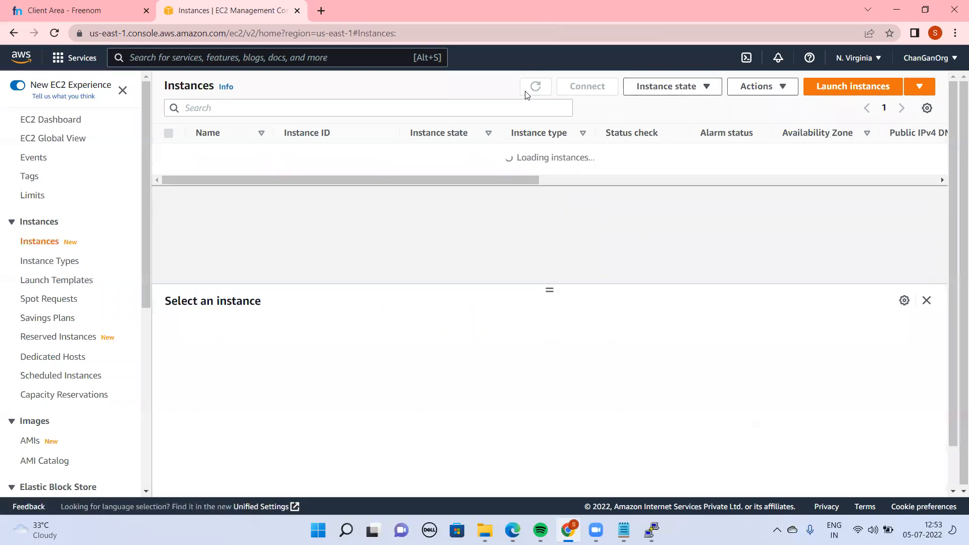
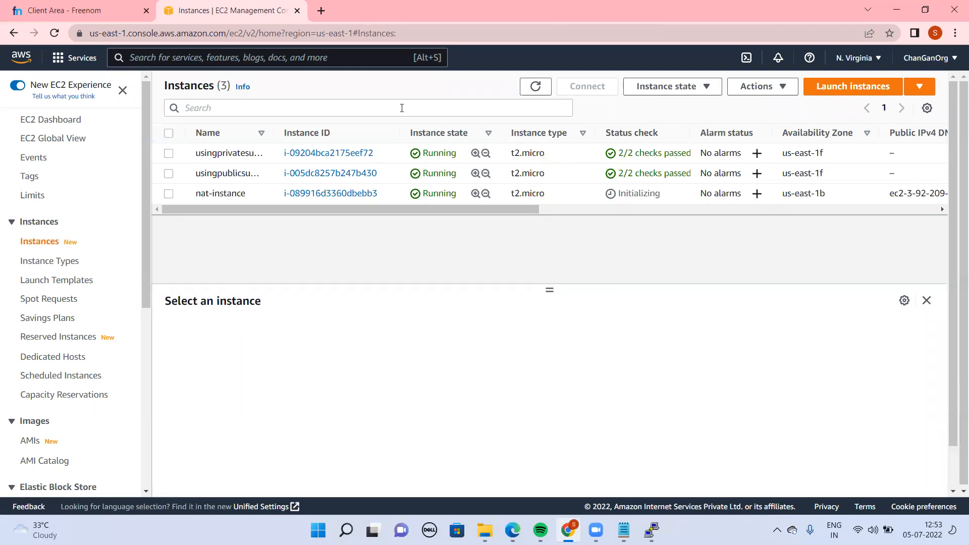
Refresh the EC2 instances list, check the status of nat-instance, and look at the google.com ping in the PuTTY terminal
click(536, 86)
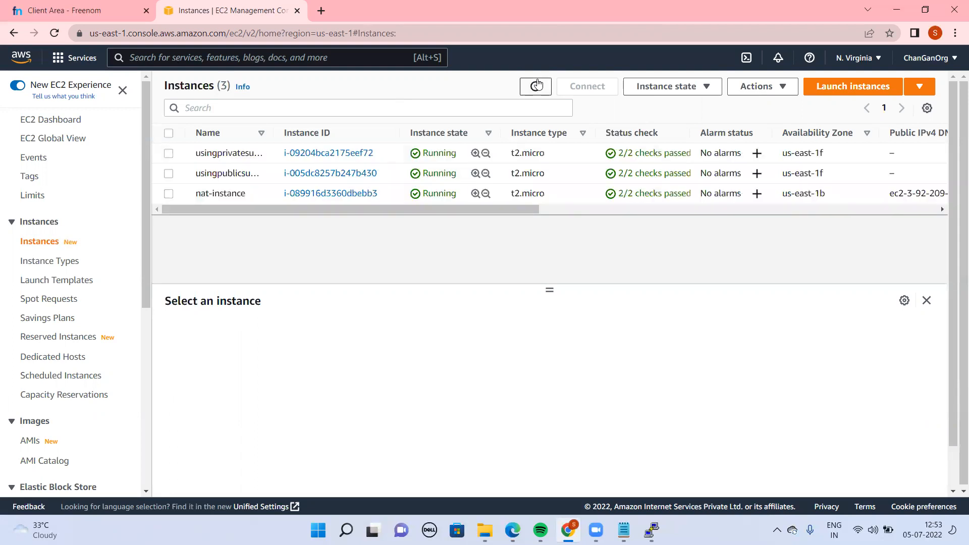
double_click(655, 192)
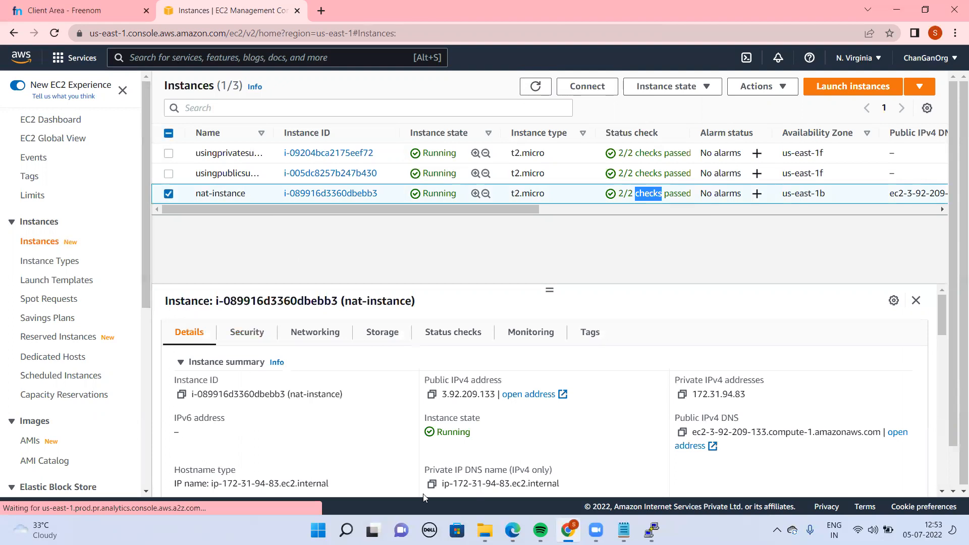
click(651, 530)
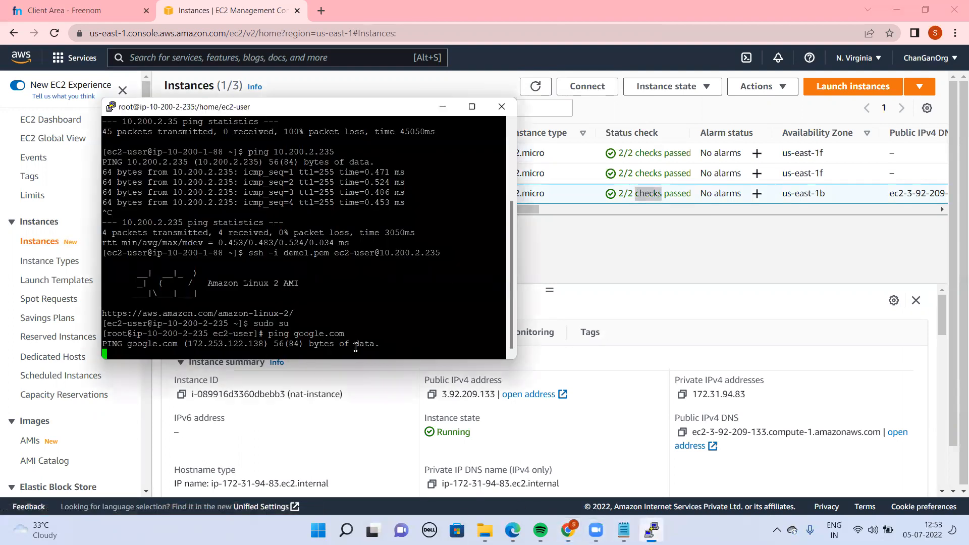
click(658, 261)
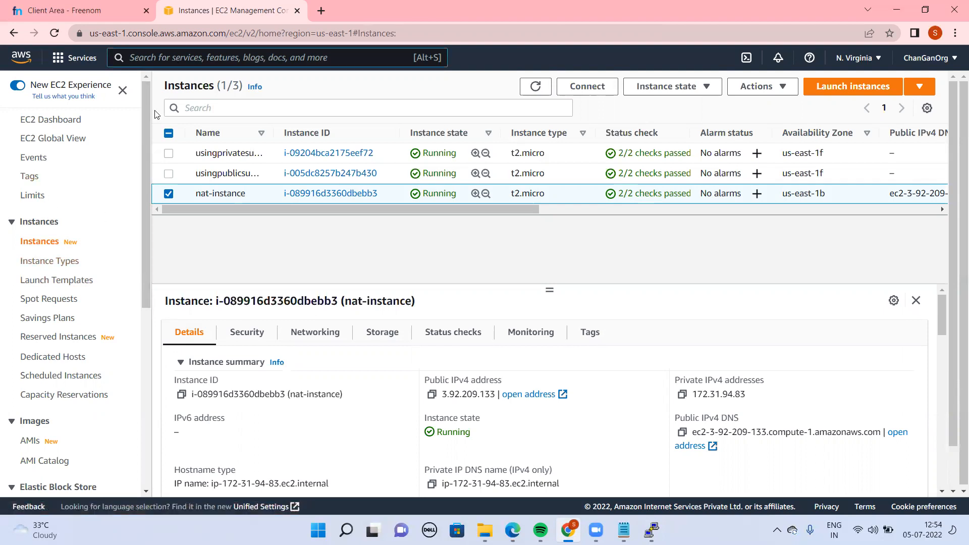
Go to the VPC service's route tables and open the details of my-private-route-table-02
key(alt+s)
text(Route)
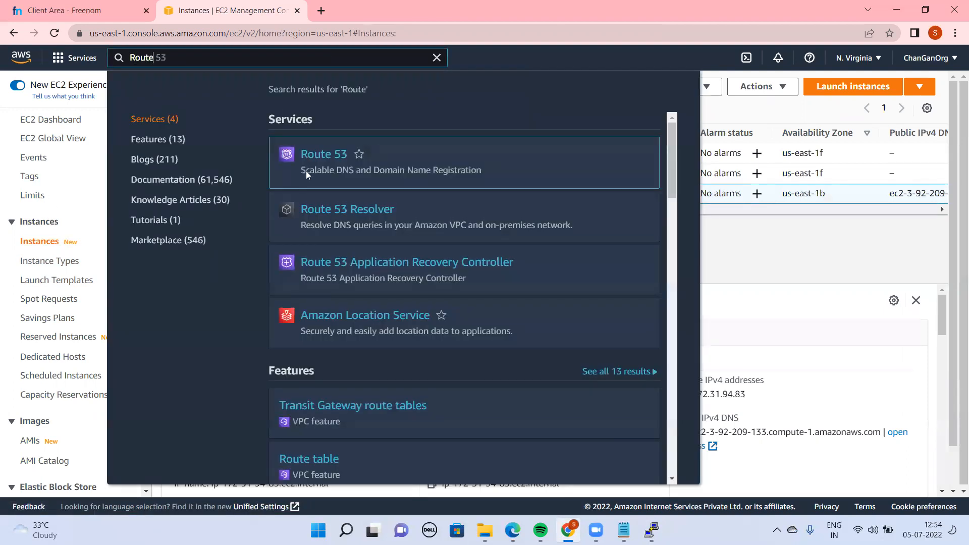
key(ctrl+a)
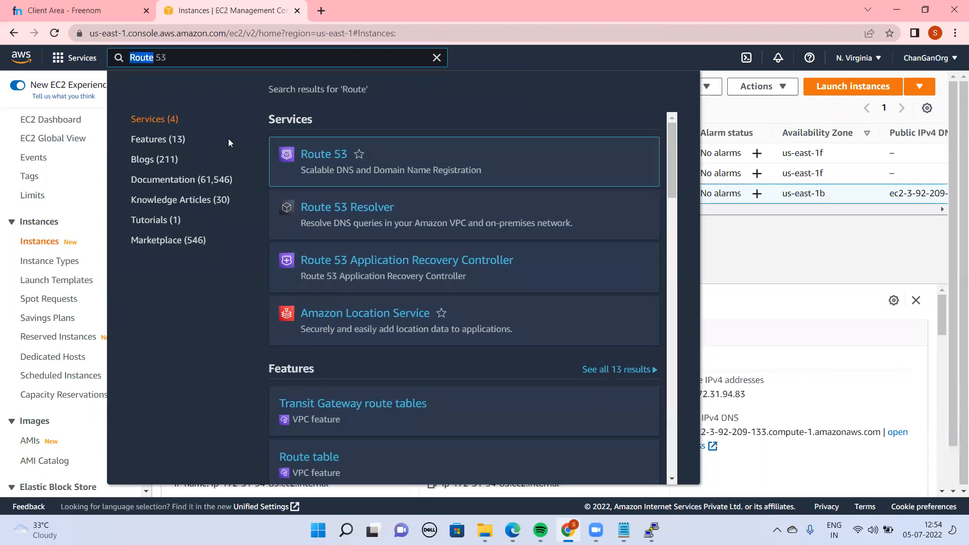
text(VPC)
click(328, 155)
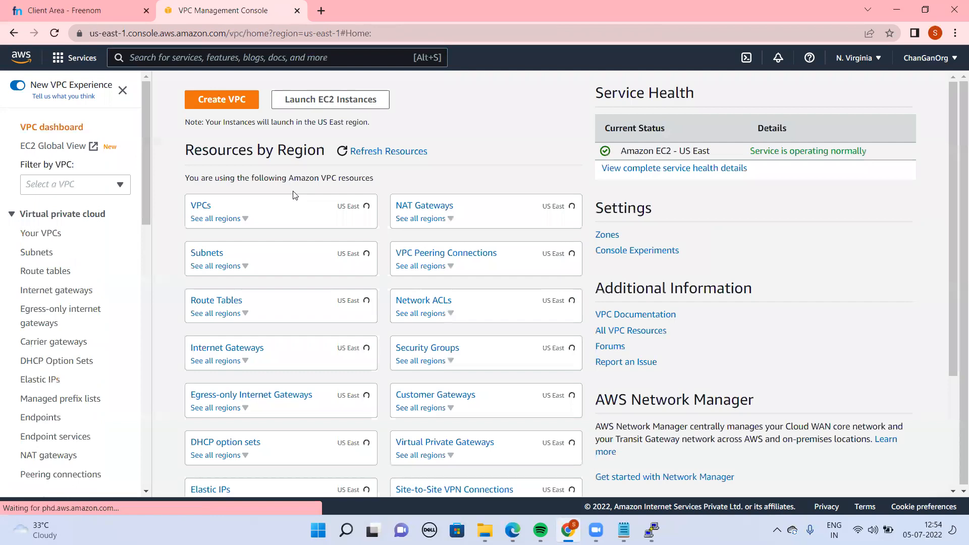
click(44, 273)
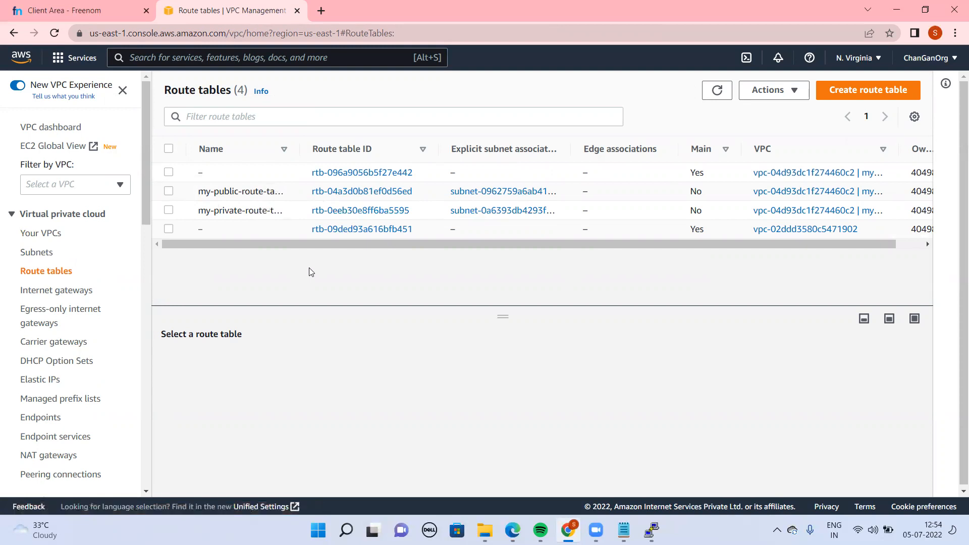
click(338, 210)
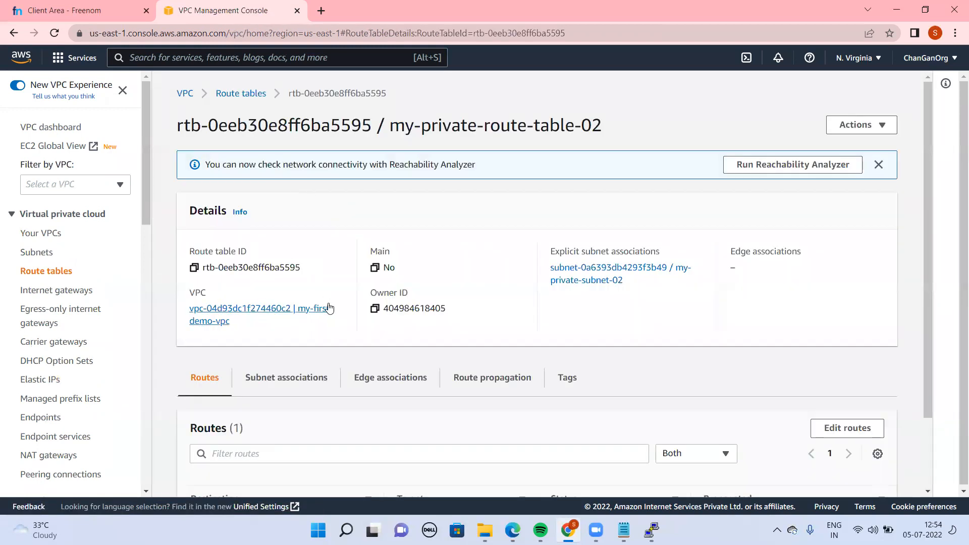
Try to add a route for 0.0.0.0/0 with an Instance target to the private route table, then leave without saving
scroll(925, 366, down, 2)
scroll(934, 283, up, 2)
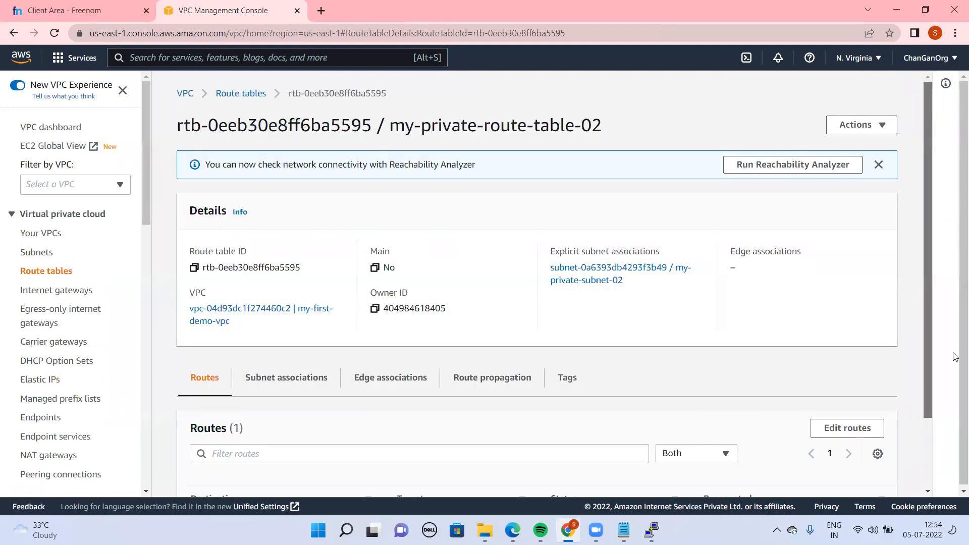
scroll(957, 381, down, 2)
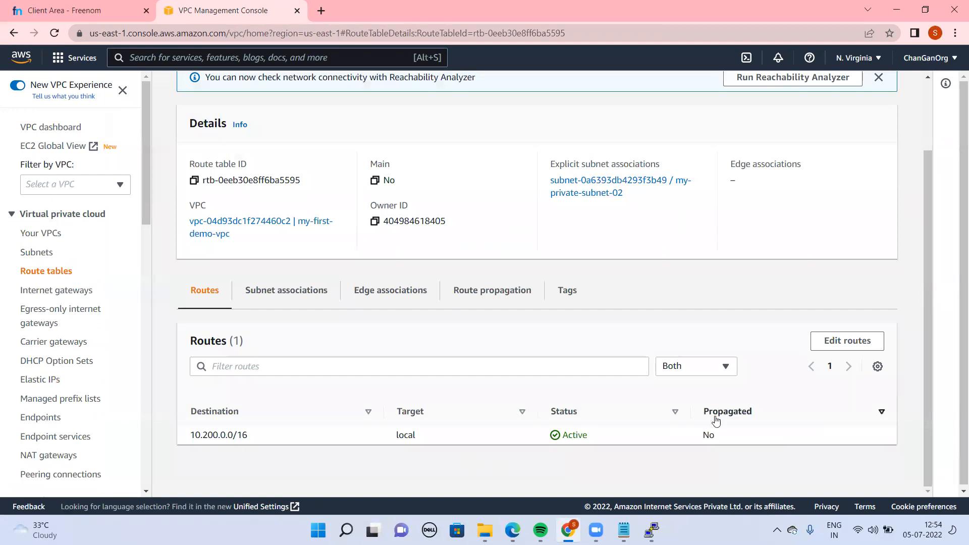
click(858, 341)
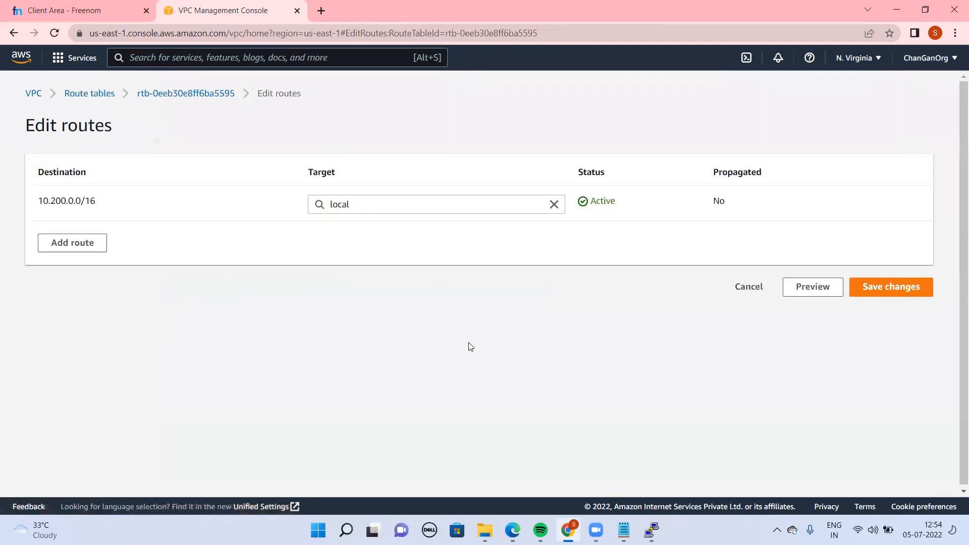
click(58, 242)
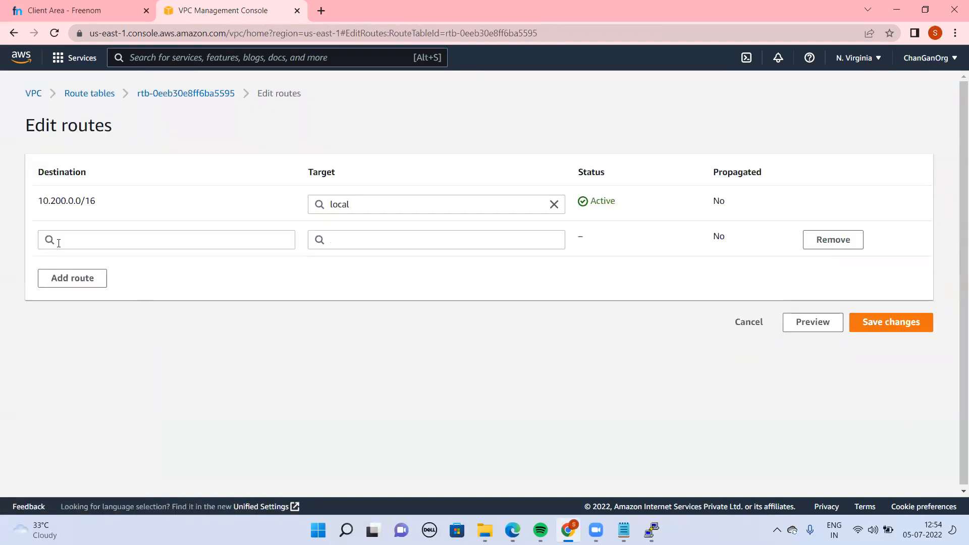
click(148, 233)
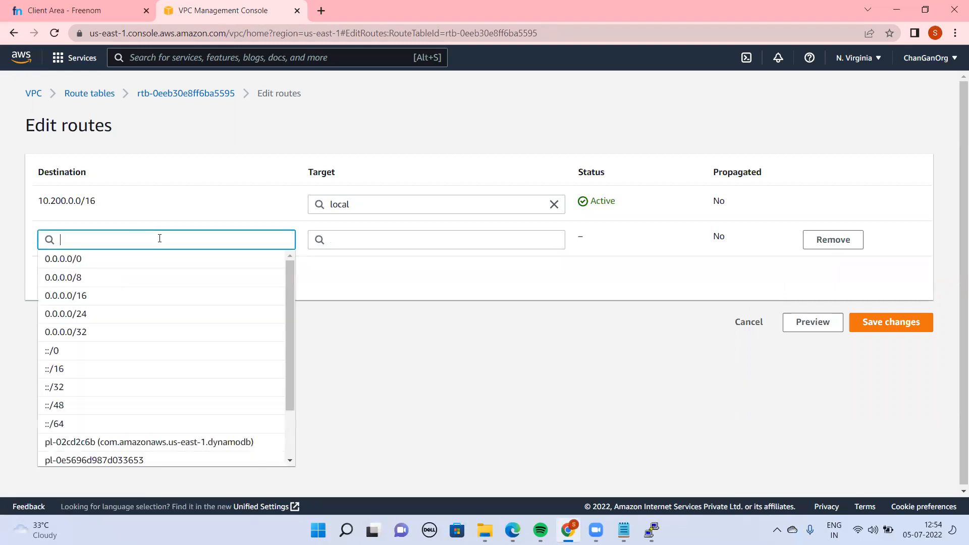
click(124, 259)
click(428, 242)
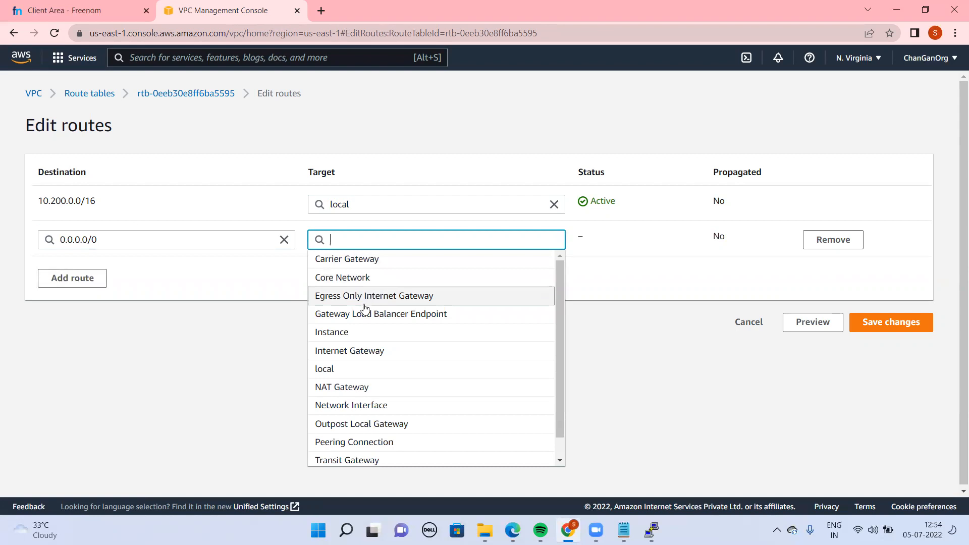
click(365, 342)
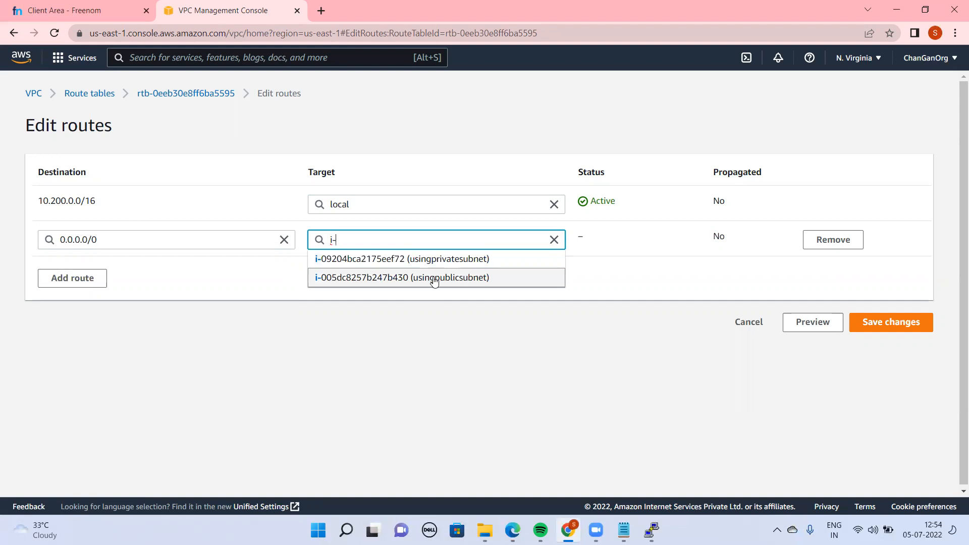
click(298, 420)
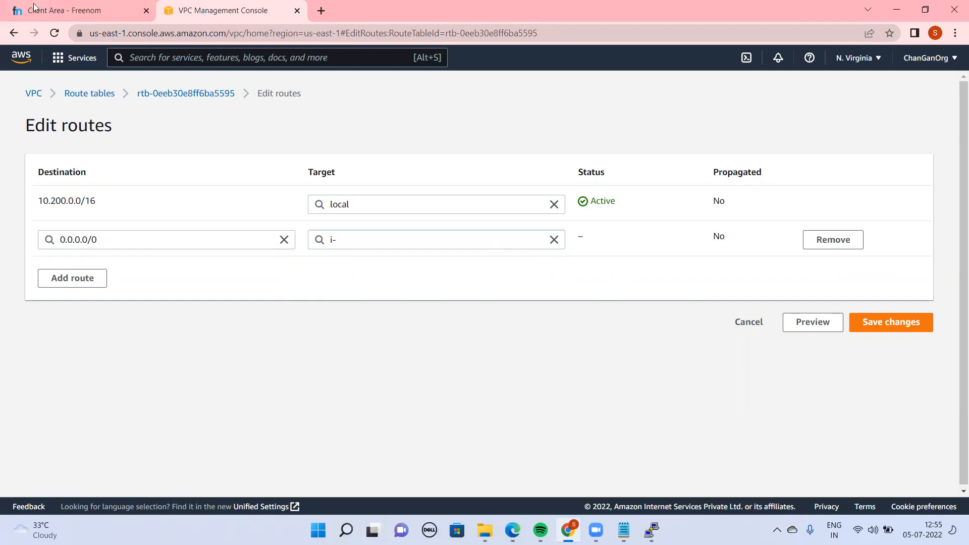
click(172, 95)
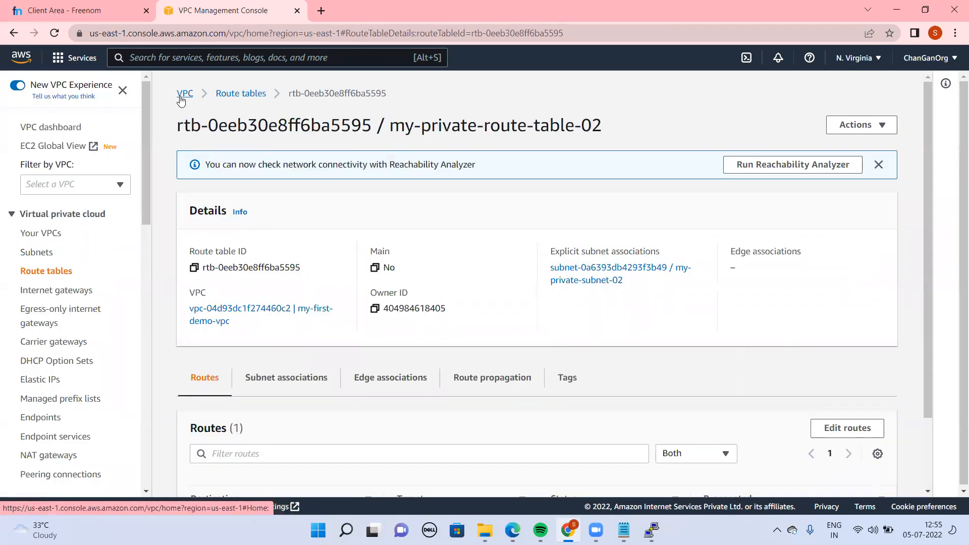
Search for the EC2 service and open its list of running instances
click(182, 98)
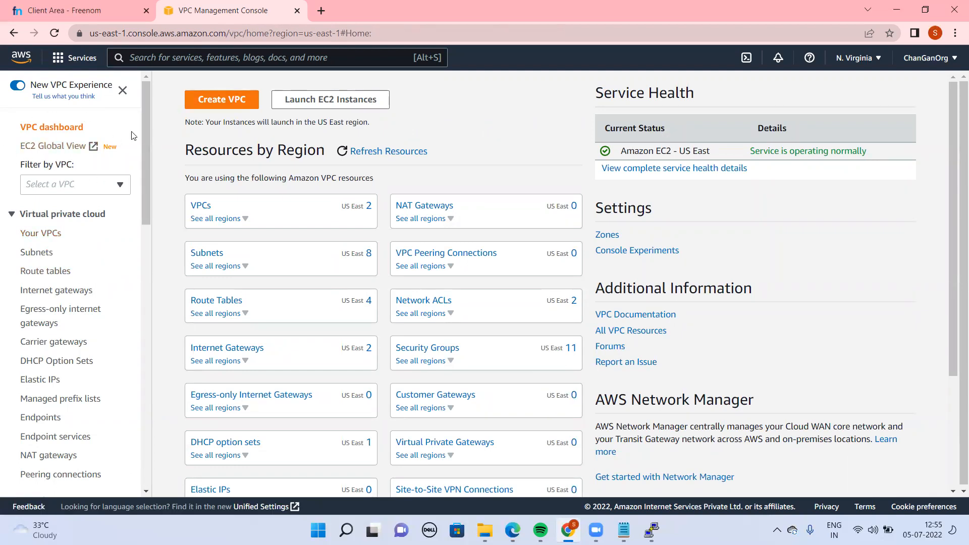
text(Esc)
key(BackSpace)
key(BackSpace)
text(C2)
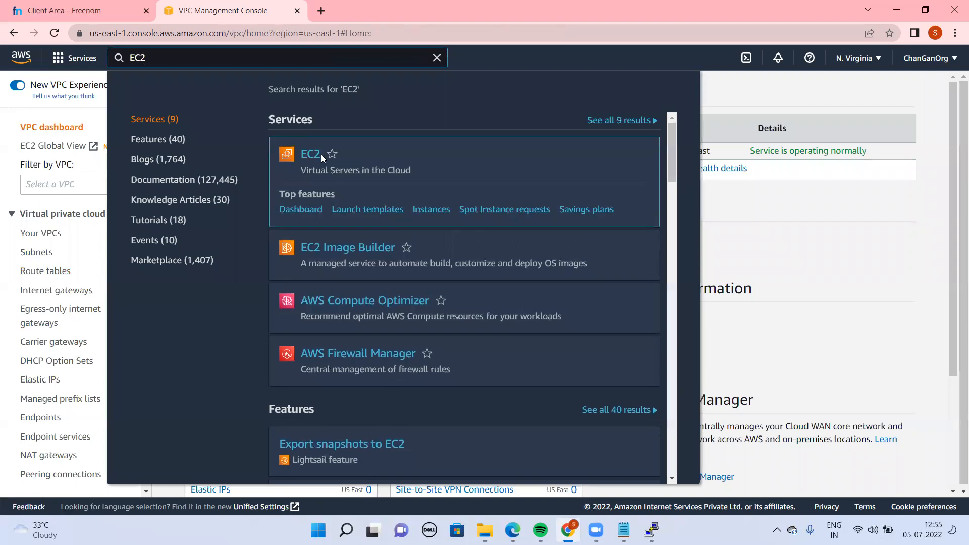
click(321, 154)
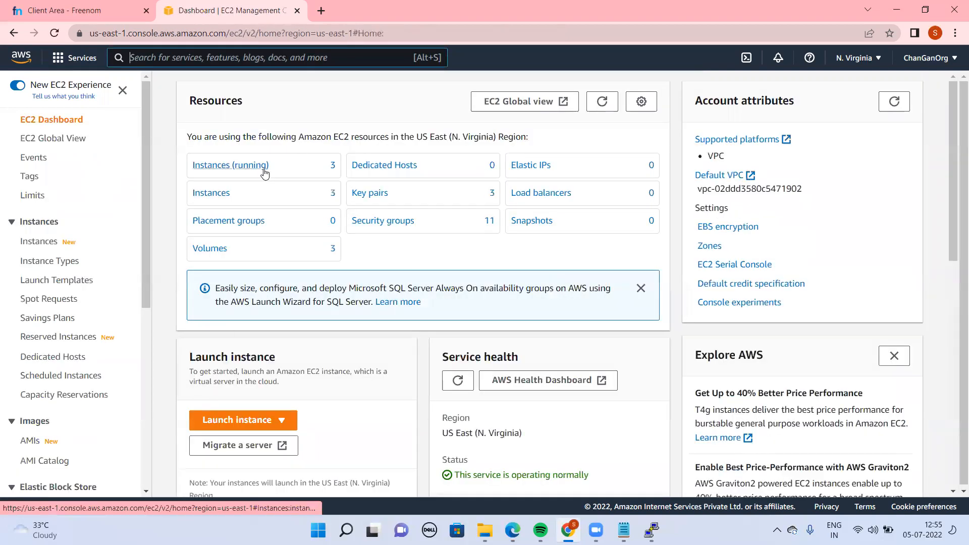
click(252, 170)
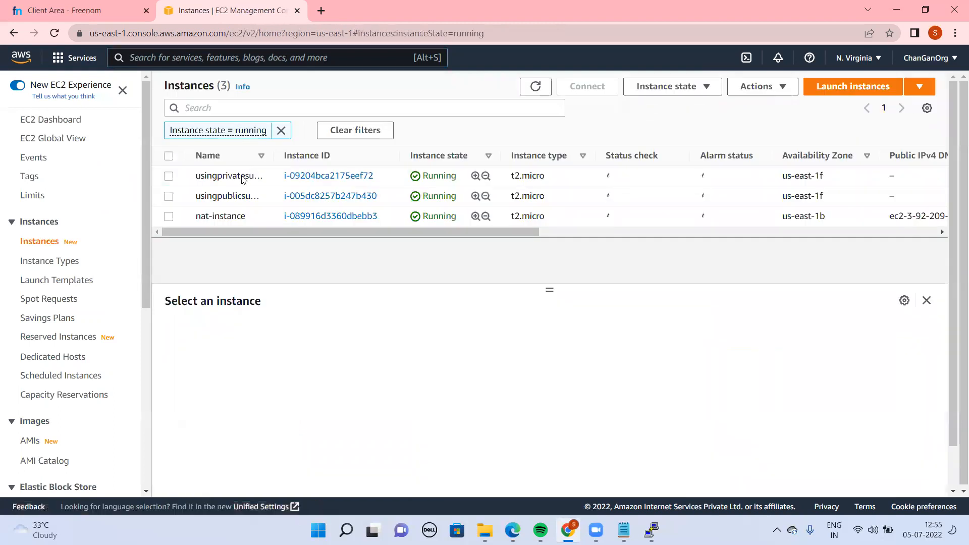
Terminate the EC2 instance named nat-instance
click(166, 220)
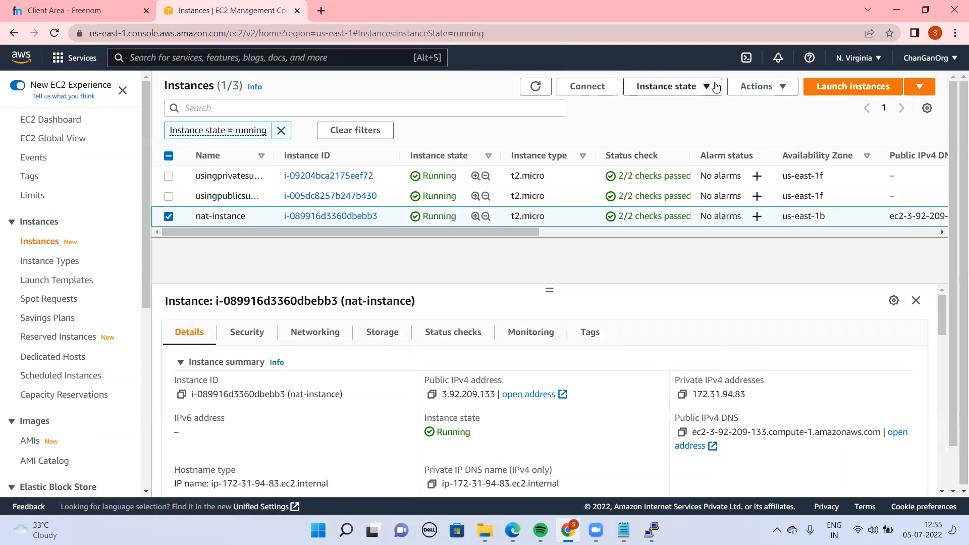
click(679, 87)
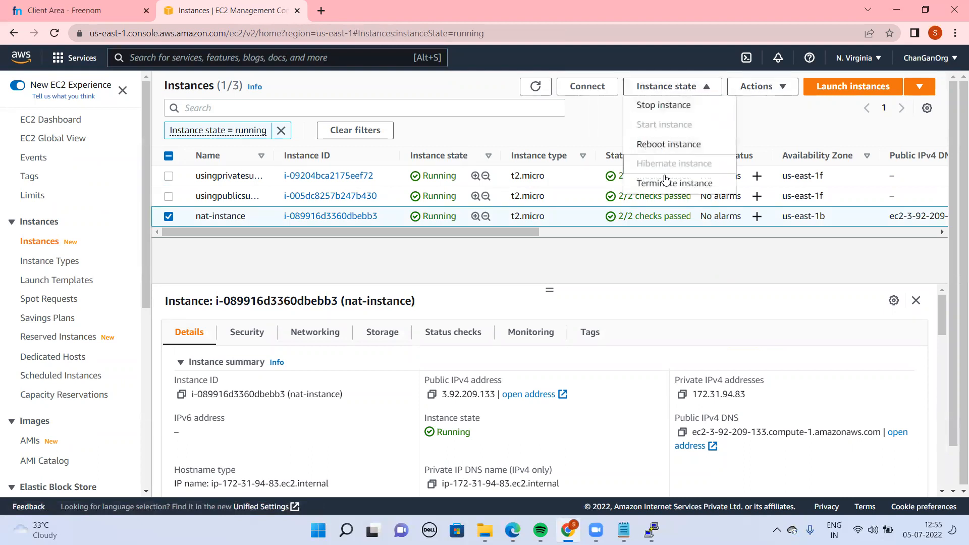
click(666, 182)
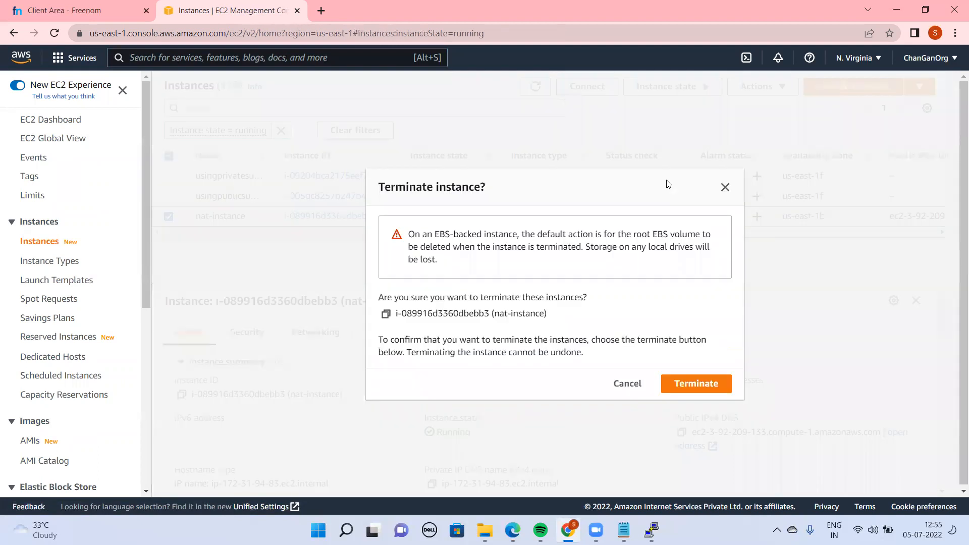
click(688, 385)
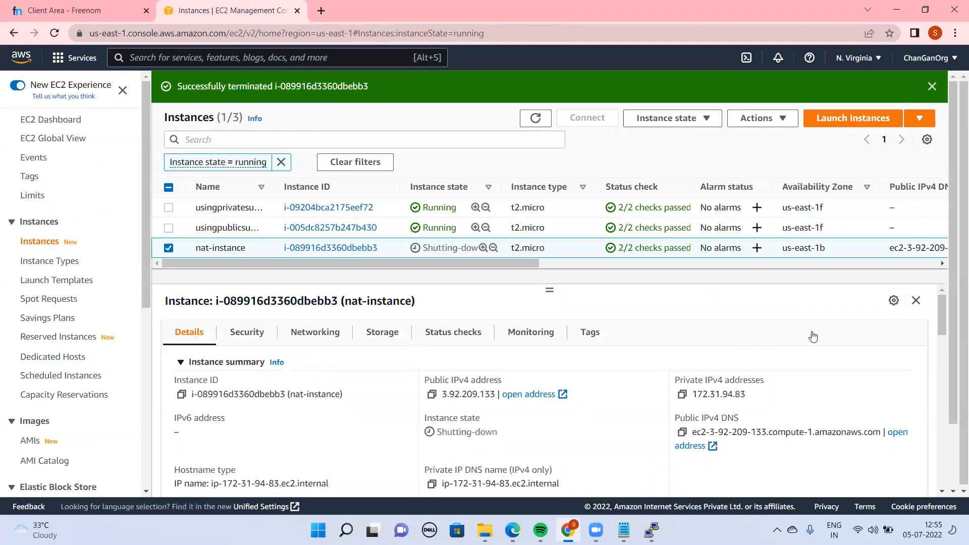
Start launching a new EC2 instance and give it a name beginning with my-nate
click(832, 119)
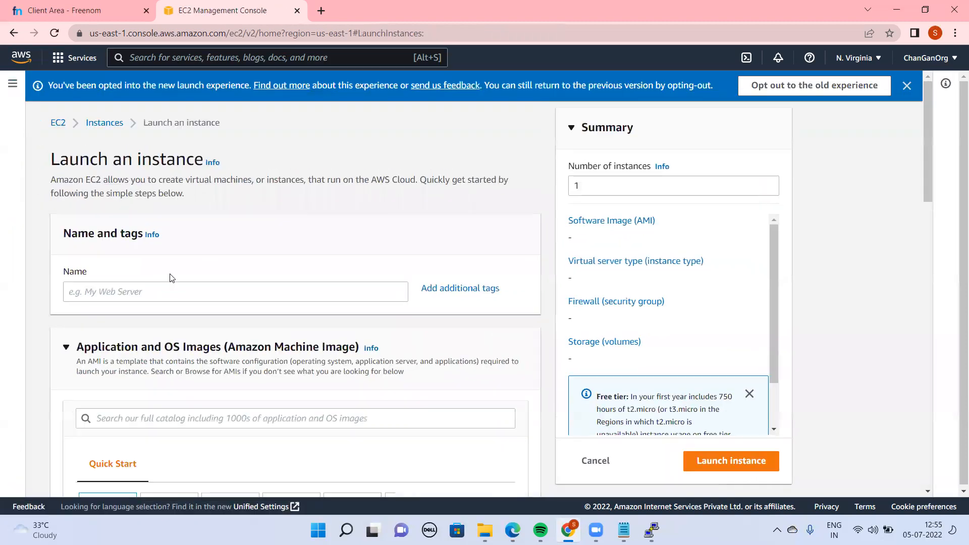
click(178, 295)
text(my-nate)
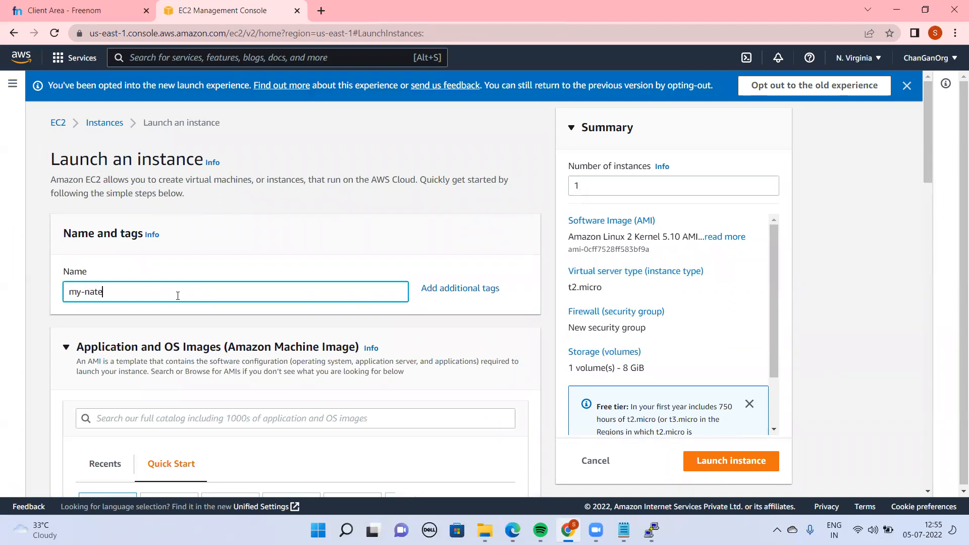
text(-insetanceance)
Search the community AMIs for nat and select amzn-ami-vpc-nat-2018.03.0.20220119.1-x86_64-ebs as the instance's image
scroll(503, 172, down, 6)
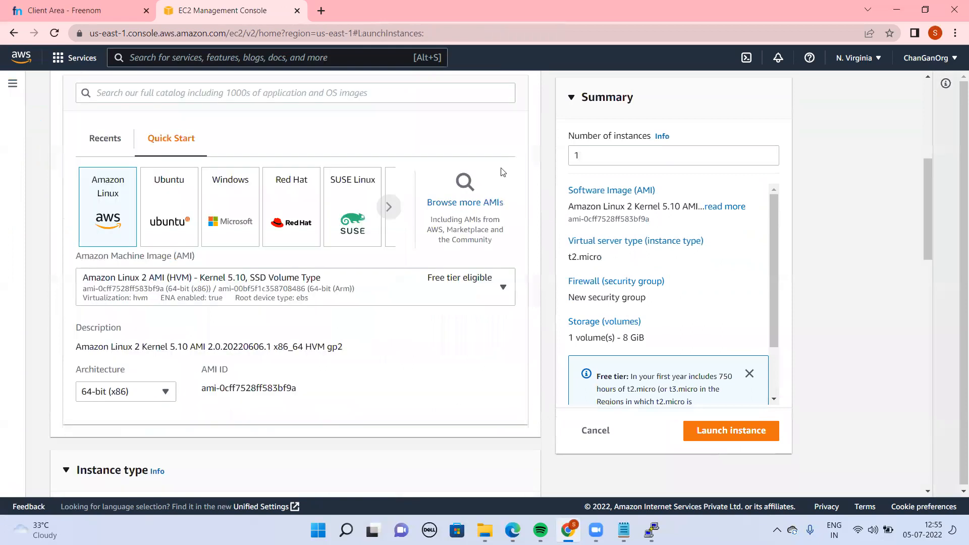
click(459, 201)
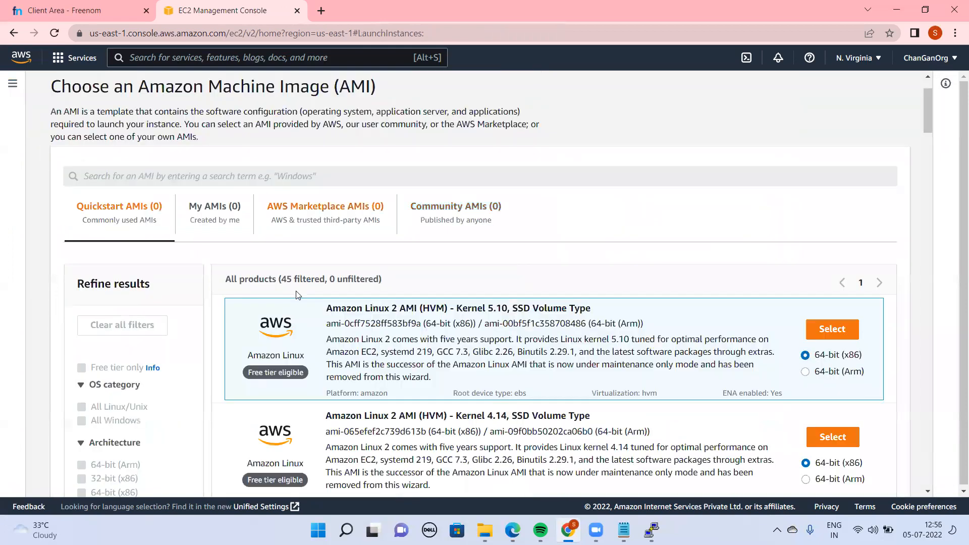
click(445, 206)
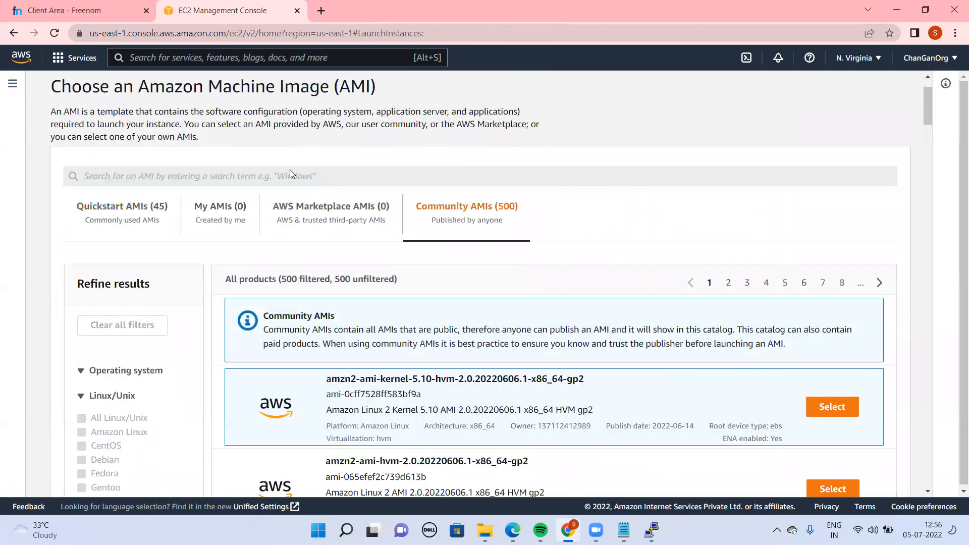
scroll(289, 170, down, 2)
click(317, 78)
text(nat)
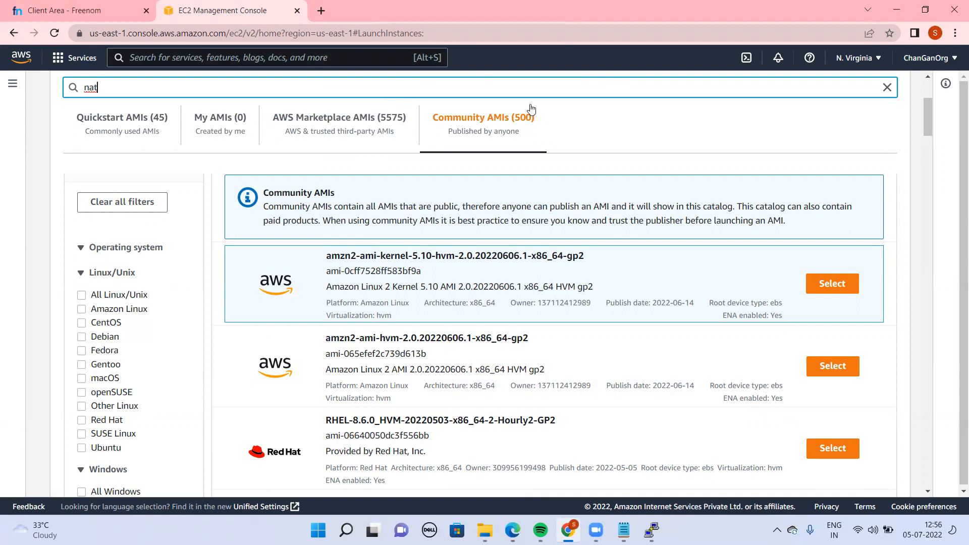
key(Return)
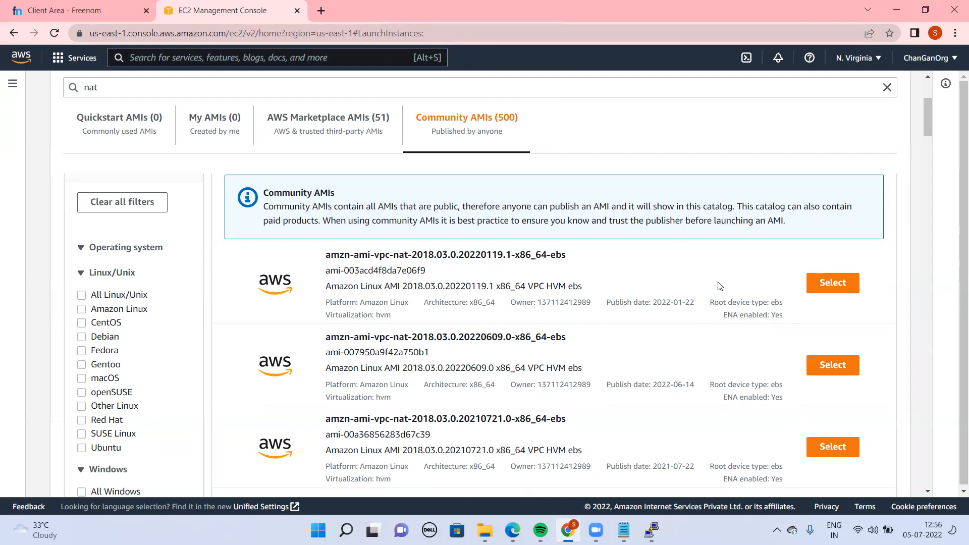
click(810, 287)
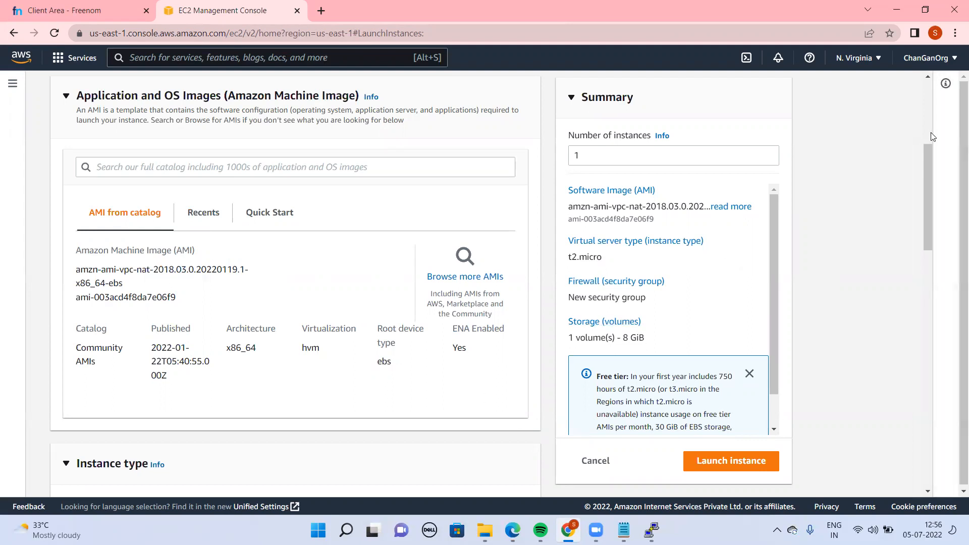
Choose vpcpublickey as the key pair for the new instance
drag(927, 159, 952, 241)
scroll(953, 241, down, 3)
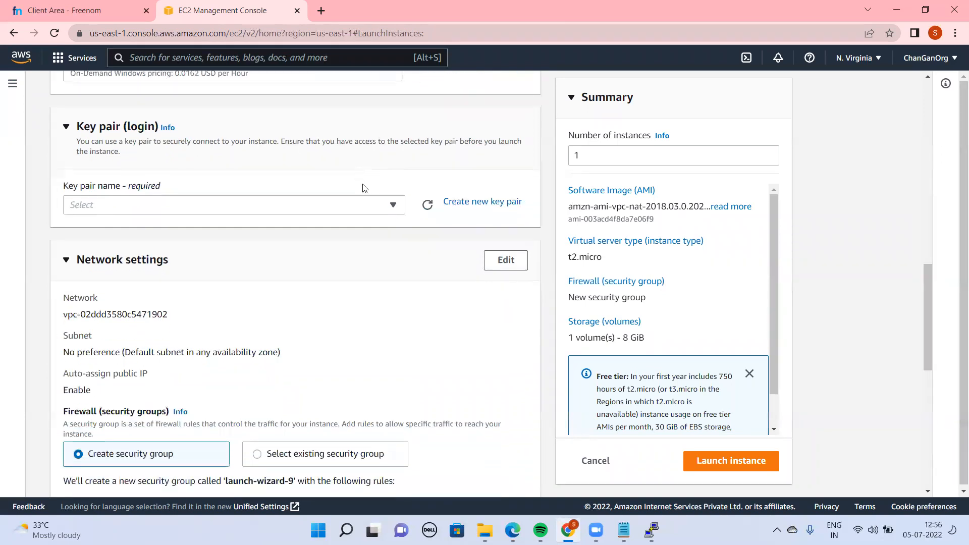
click(393, 205)
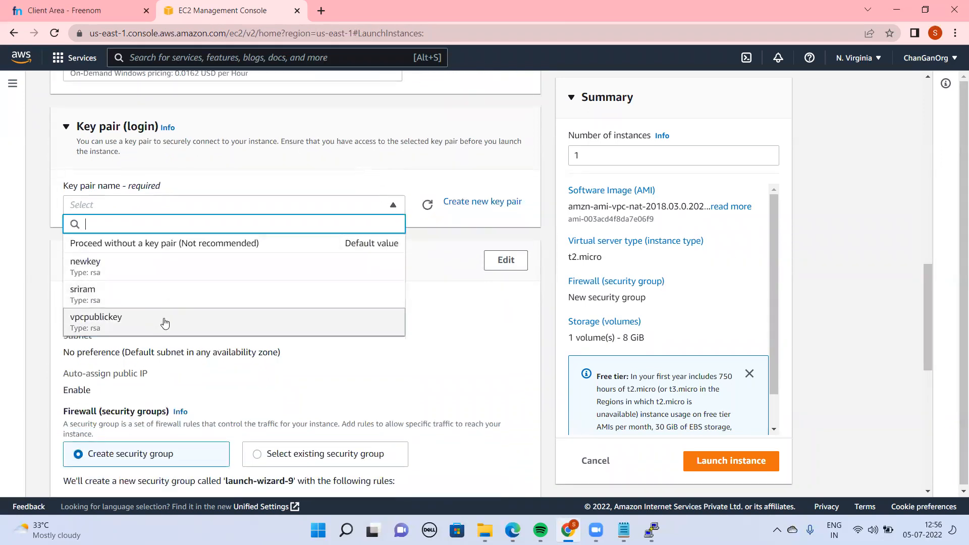
click(165, 323)
Edit the network settings to place the instance in my-first-demo-vpc and enable auto-assignment of a public IP
click(508, 264)
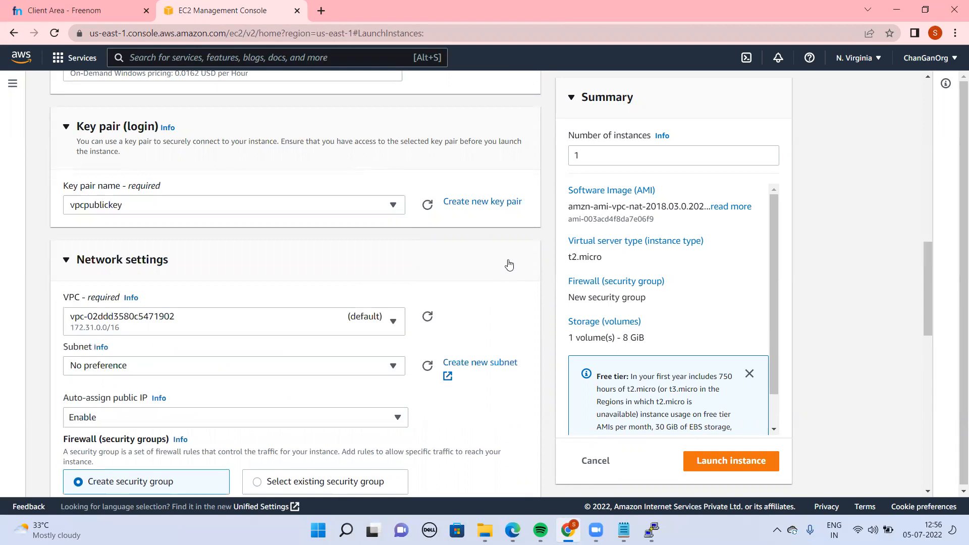
click(380, 328)
click(268, 400)
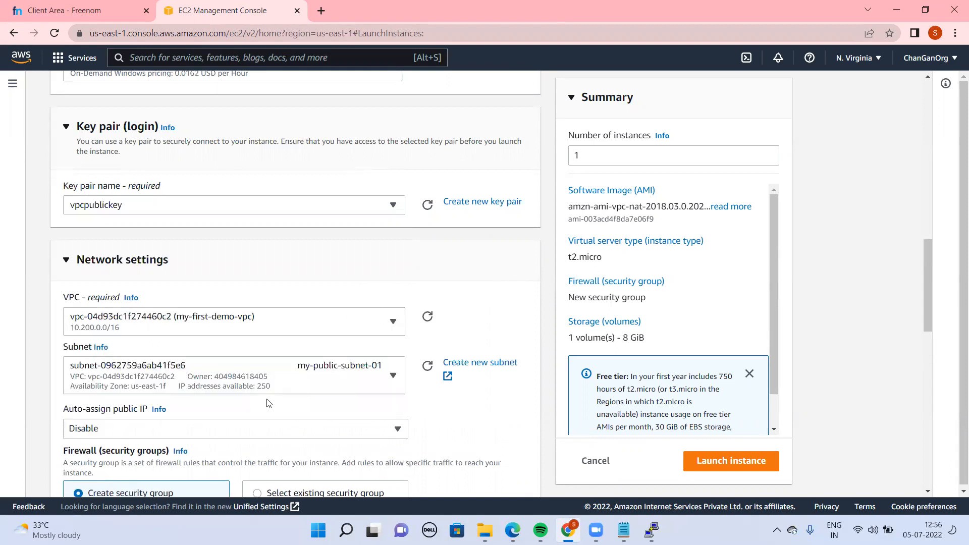
scroll(924, 327, down, 3)
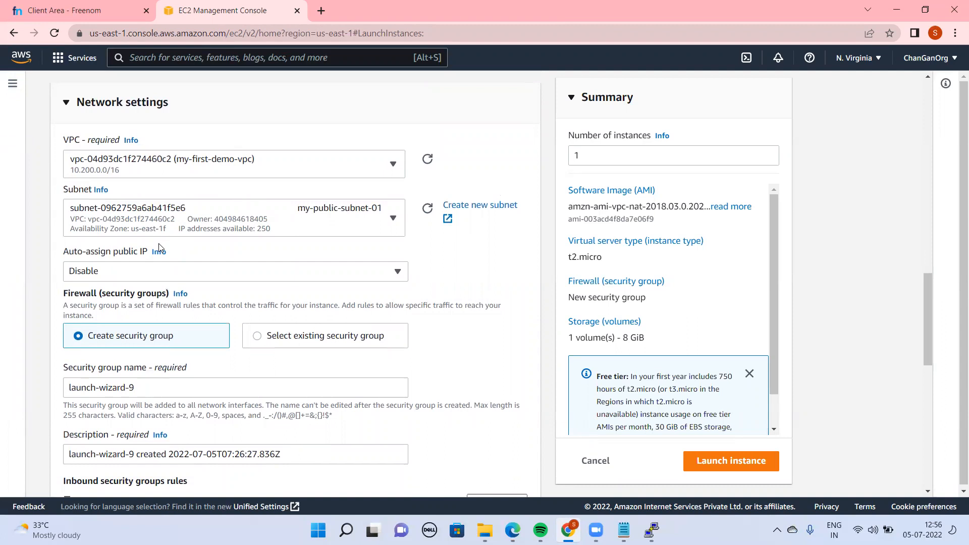
click(251, 270)
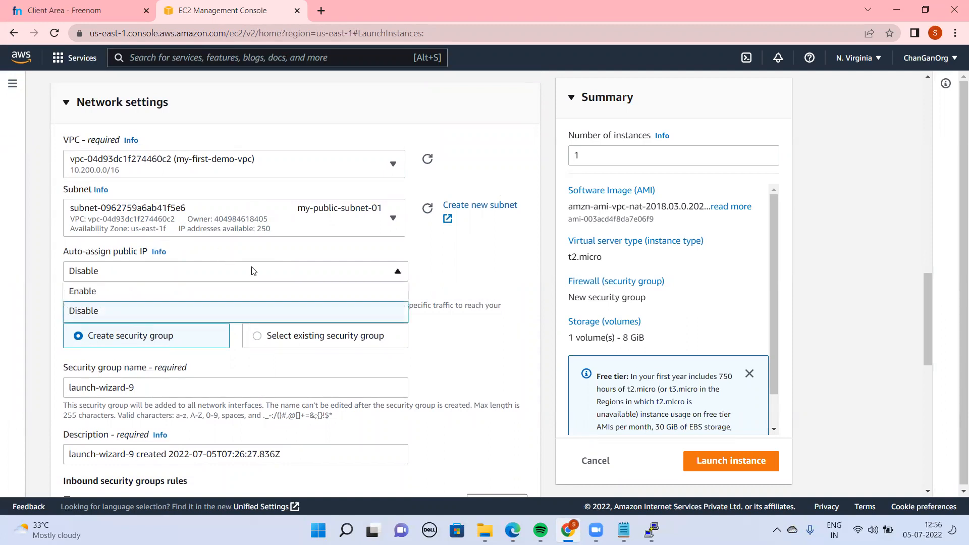
click(177, 292)
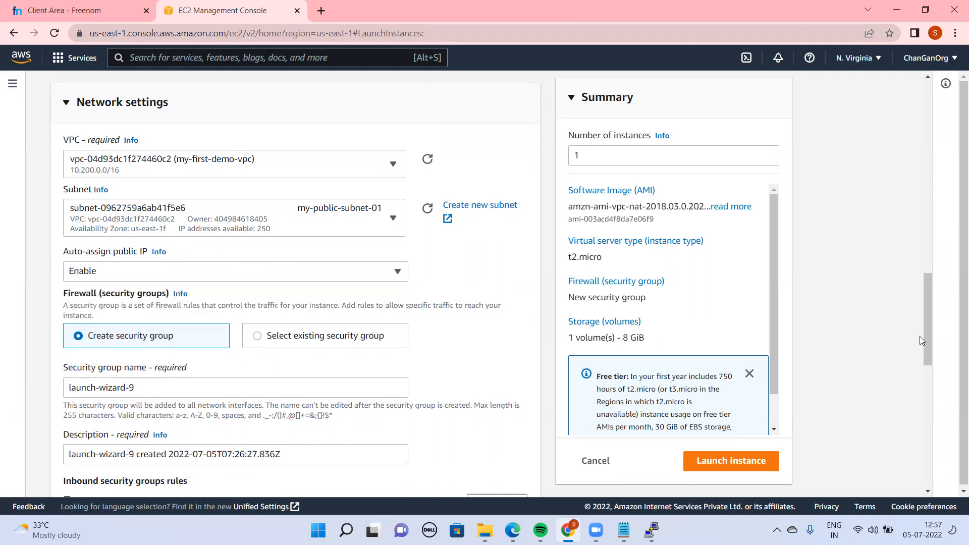
drag(928, 344, 944, 427)
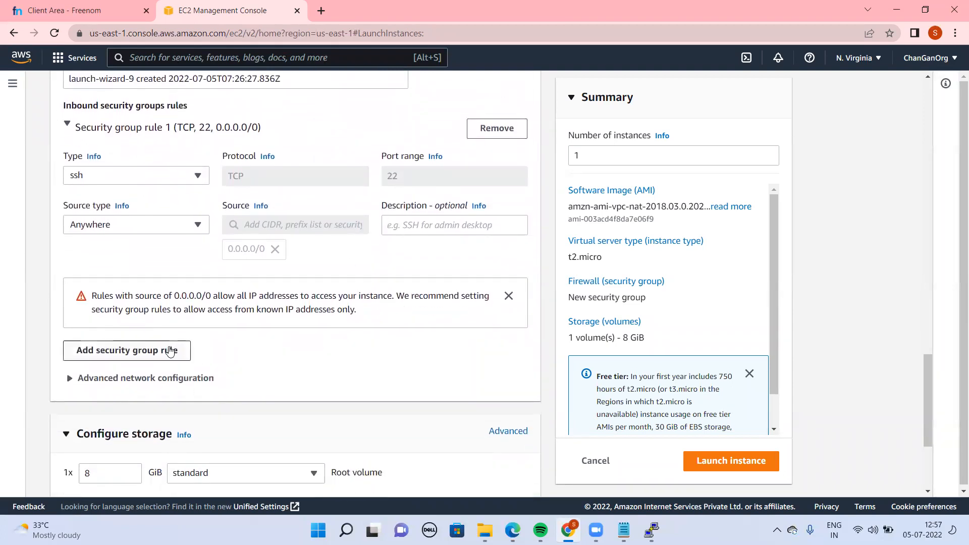
click(170, 350)
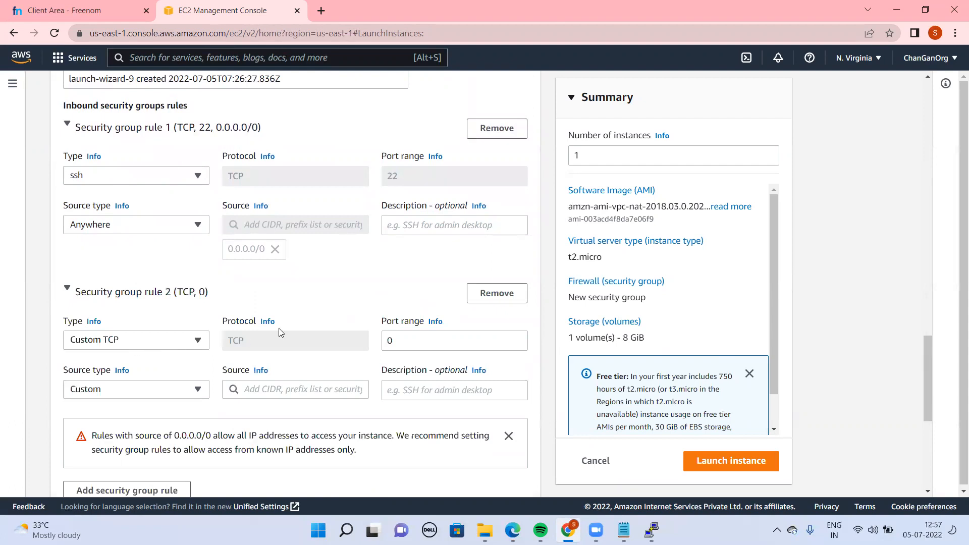
click(509, 301)
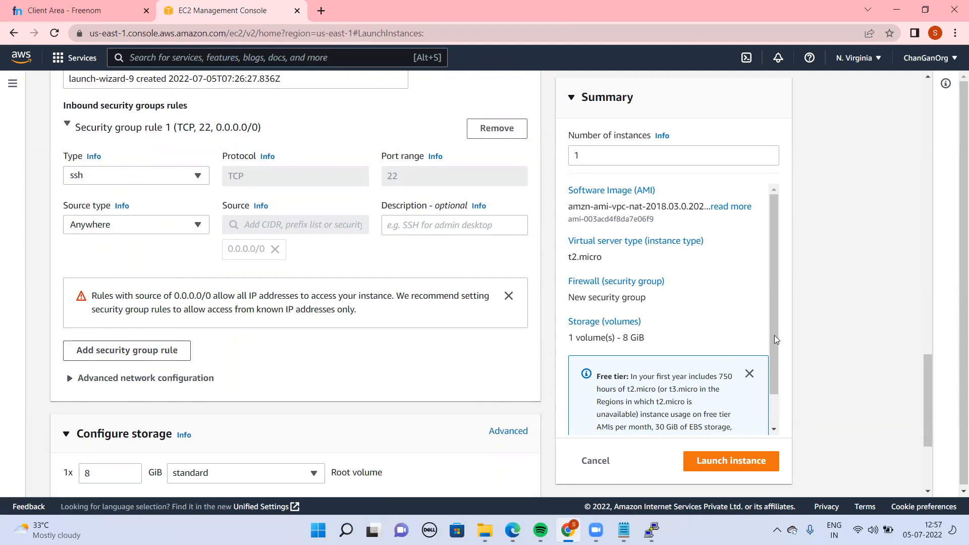
drag(933, 379, 928, 483)
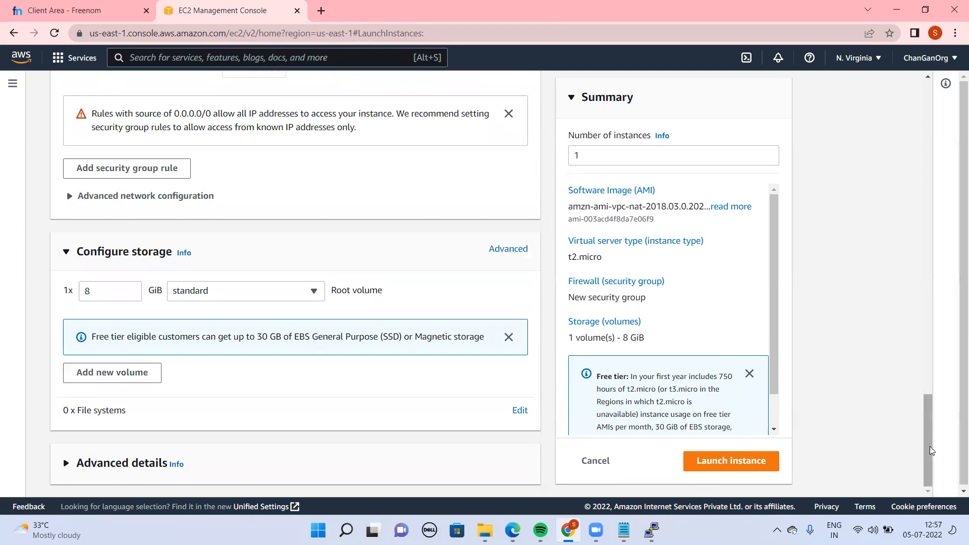
drag(927, 447, 916, 417)
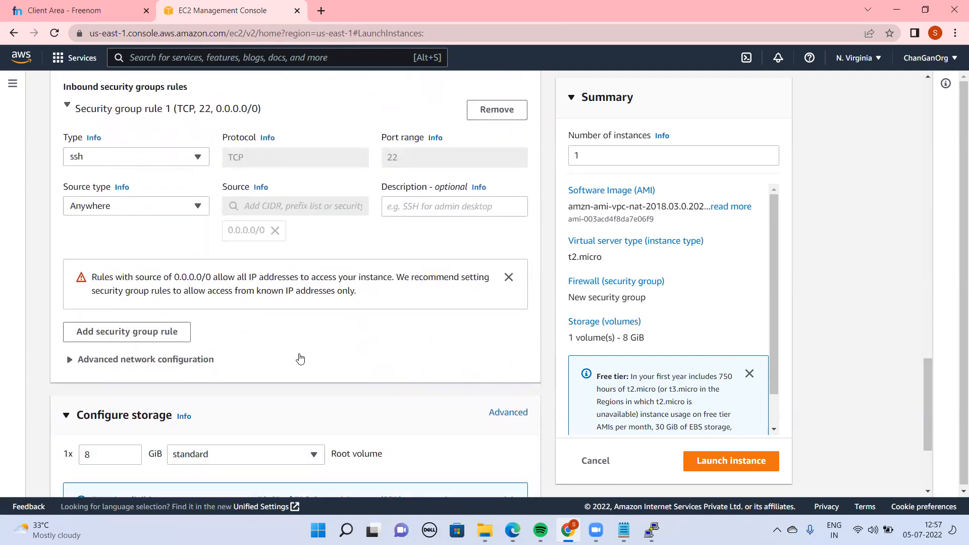
Add a second inbound security group rule of type HTTPS
click(159, 337)
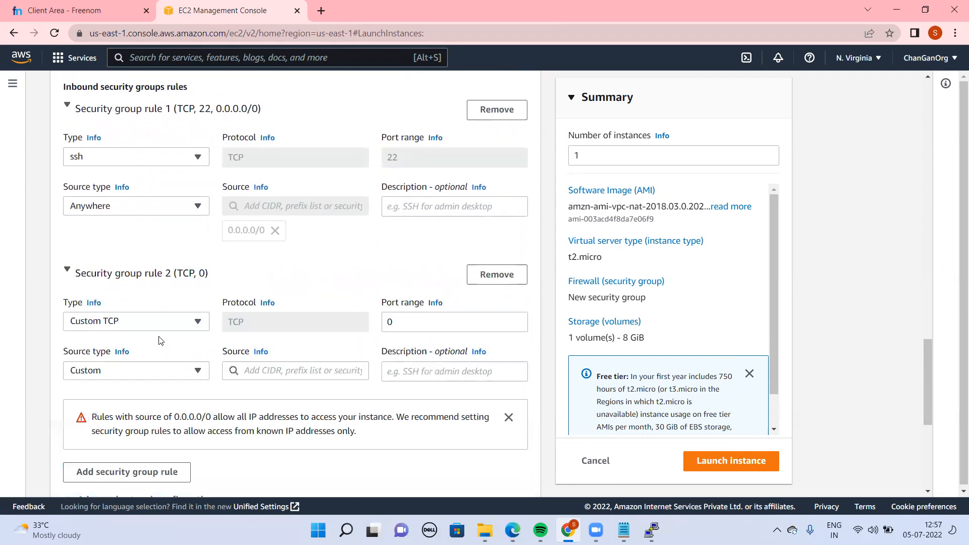
click(154, 326)
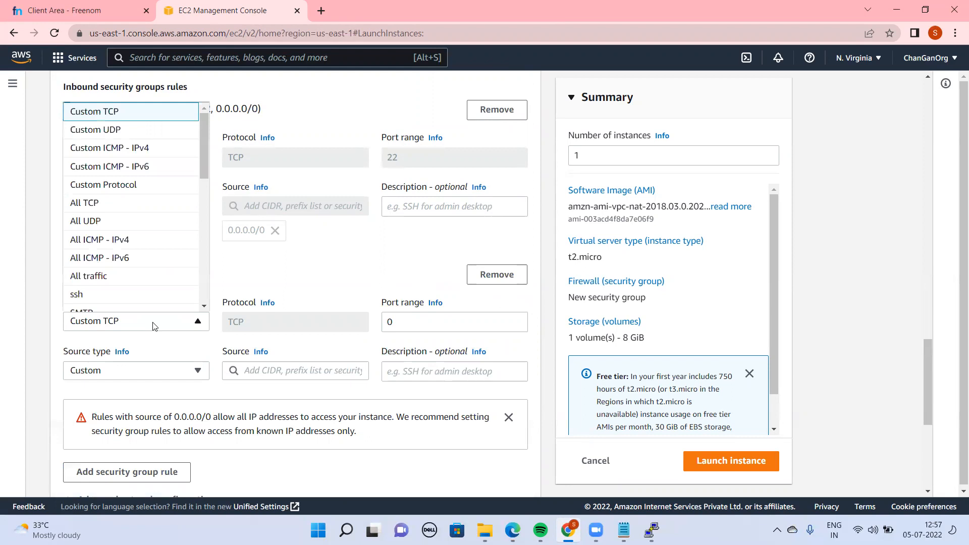
scroll(123, 302, down, 5)
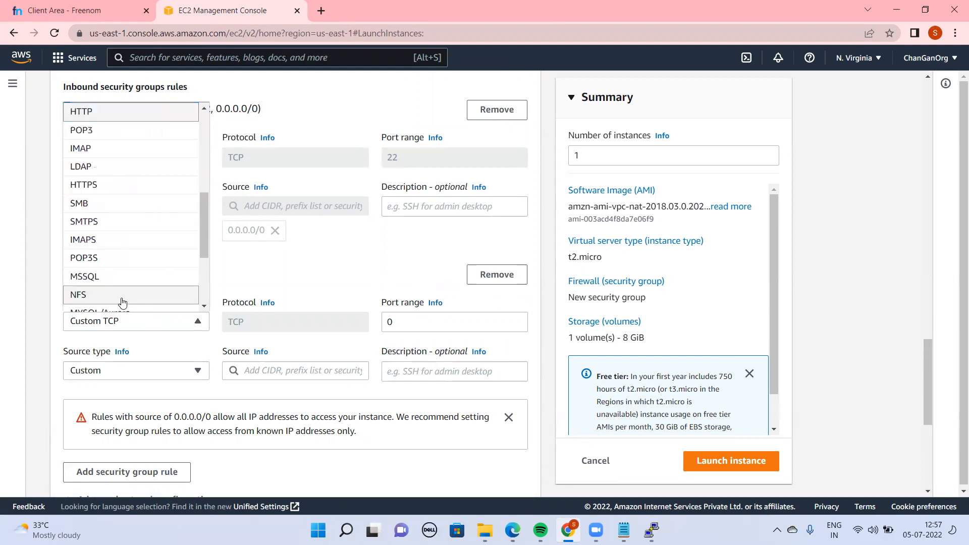
click(96, 186)
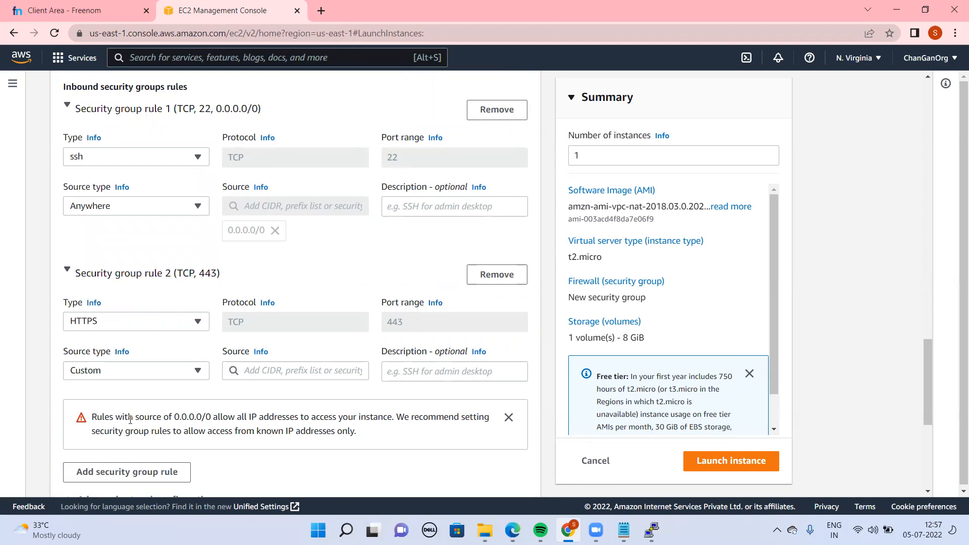
Add a third inbound security group rule of type HTTP and try to launch the instance
click(168, 479)
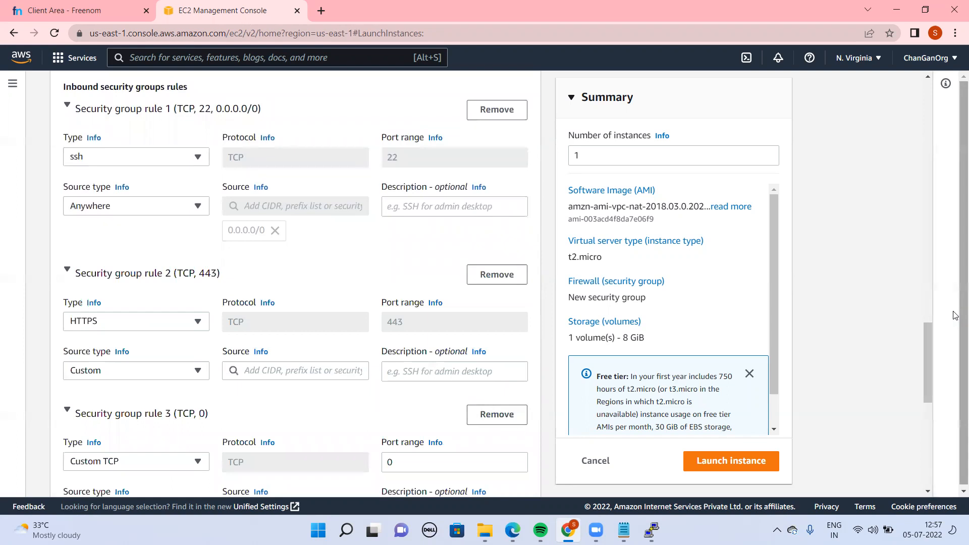
drag(924, 366, 928, 406)
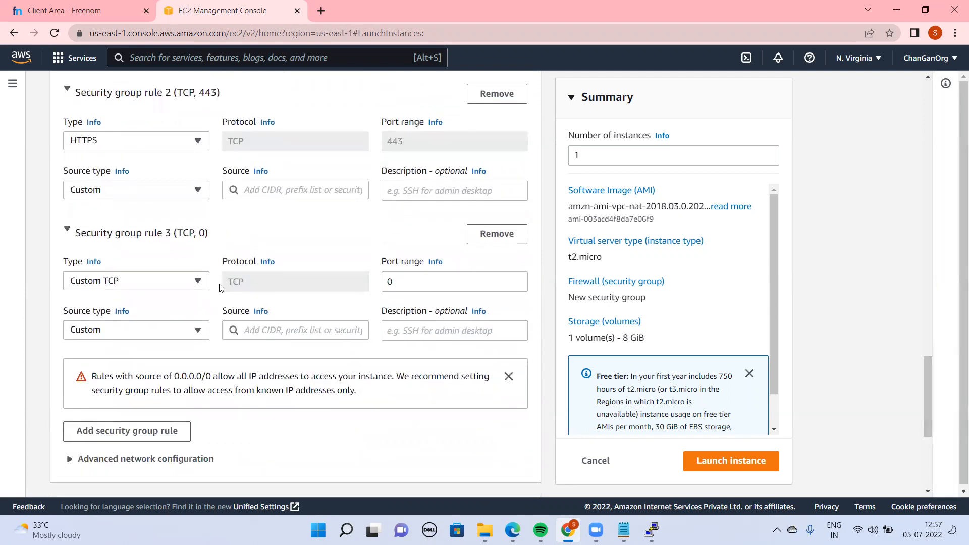
click(163, 284)
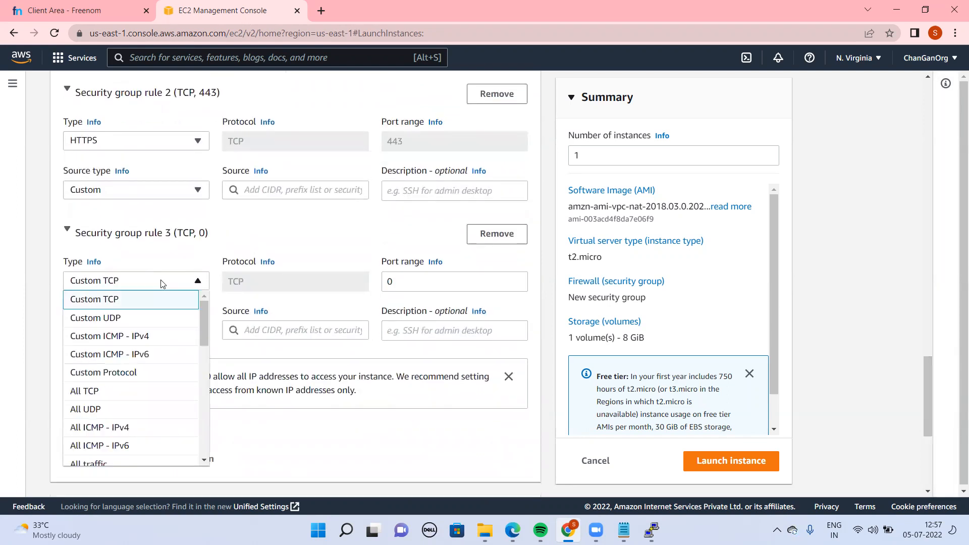
key(h)
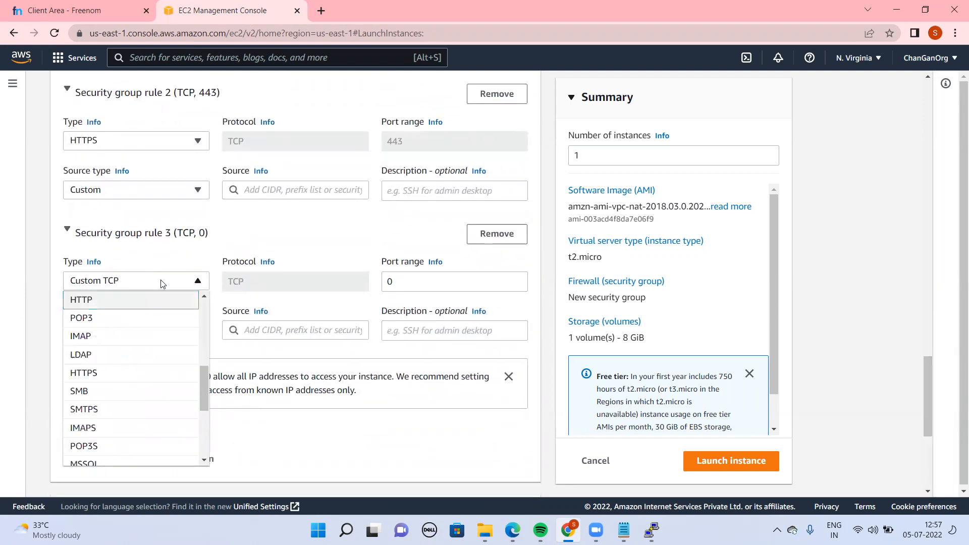
click(147, 304)
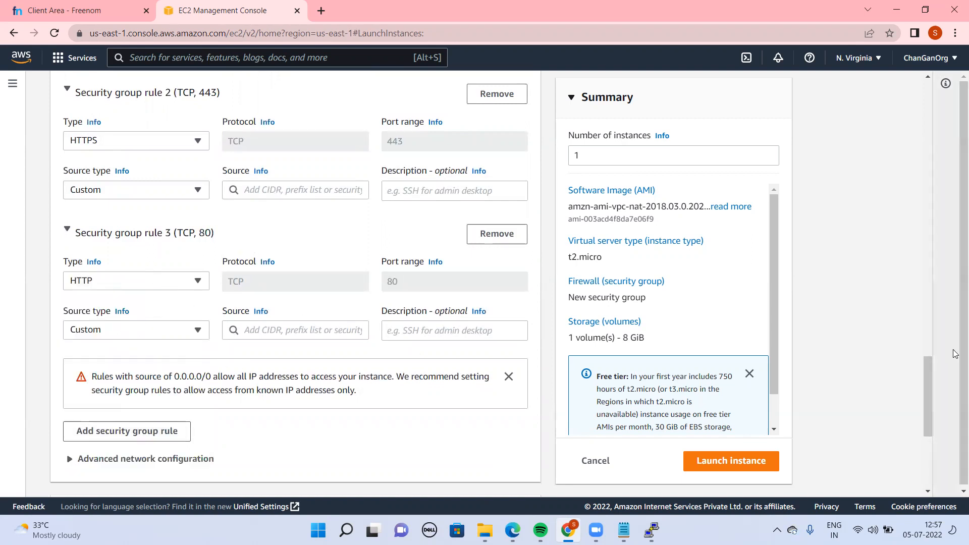
drag(929, 392, 937, 449)
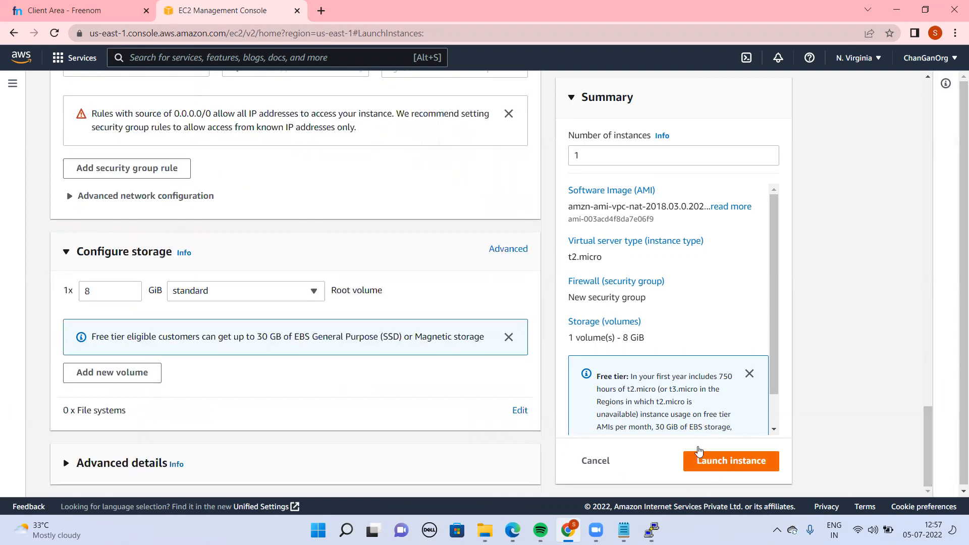
click(724, 464)
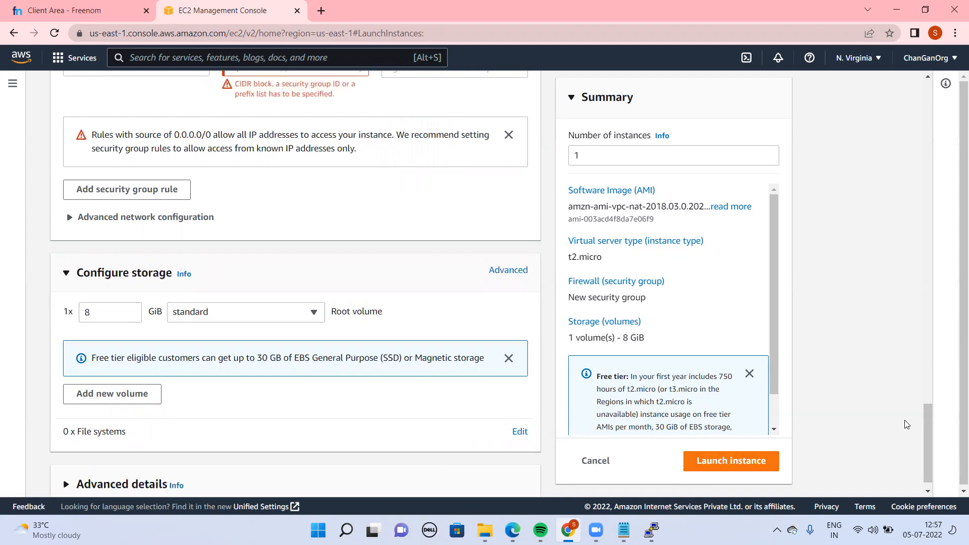
Set the source of both the HTTP and HTTPS inbound rules to the CIDR block 10.200.0.0/16
drag(925, 442, 918, 408)
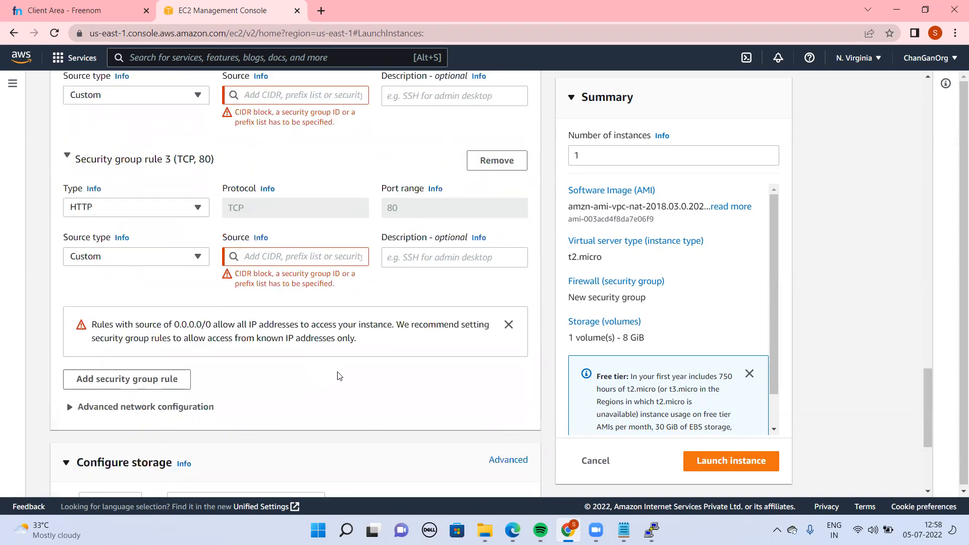
click(283, 255)
text(1)
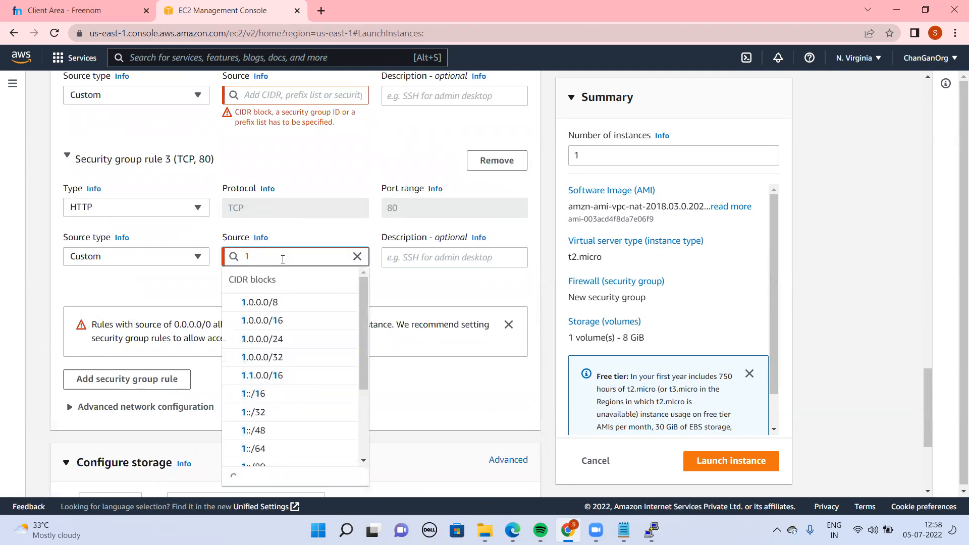
text(0.200)
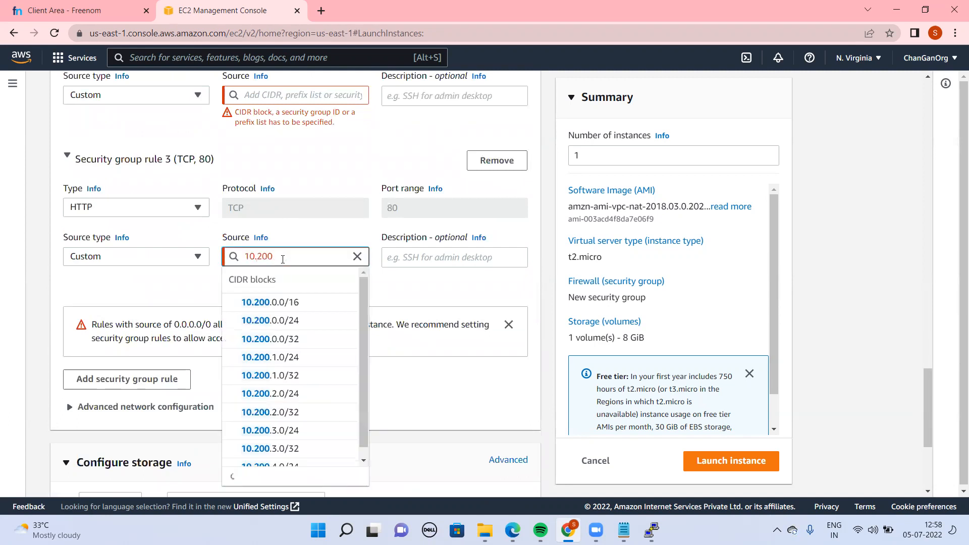
click(288, 300)
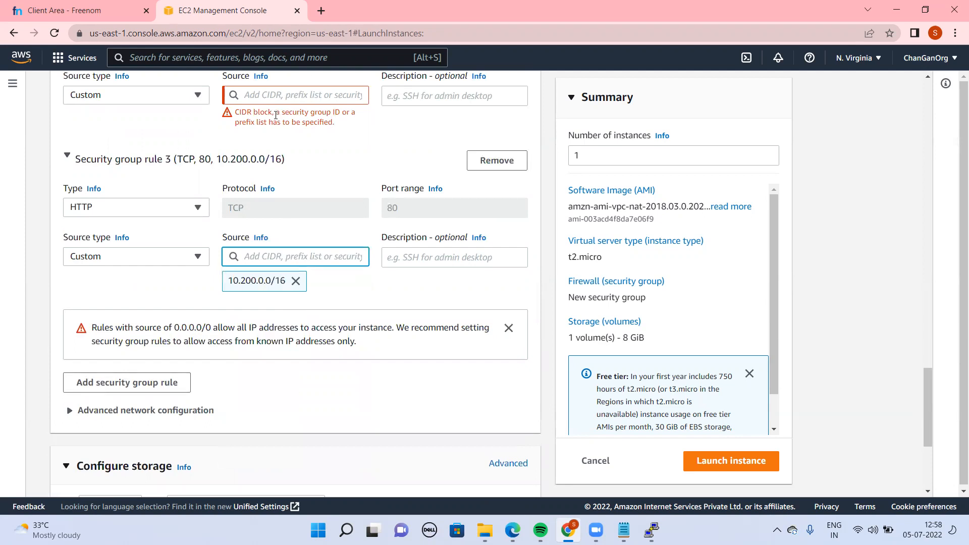
click(268, 94)
text(10)
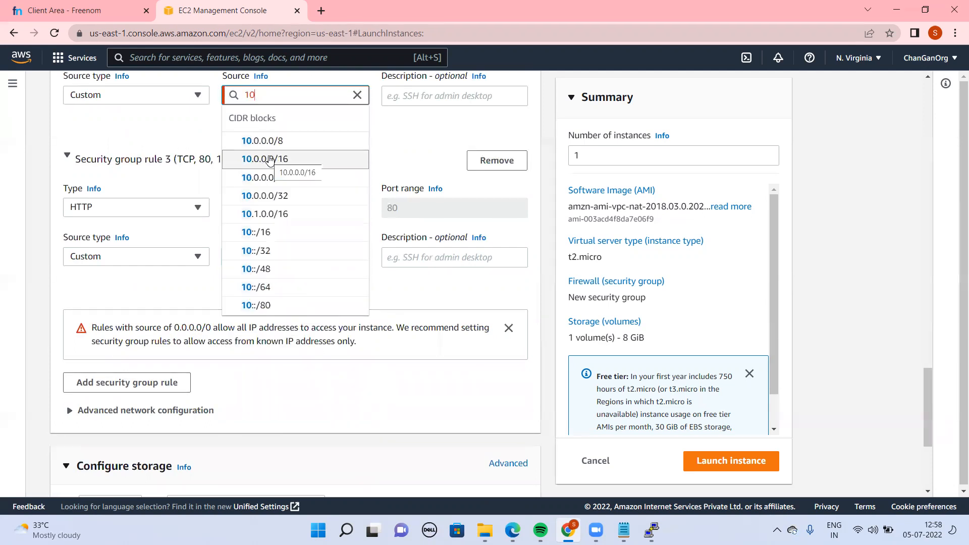
text(.200)
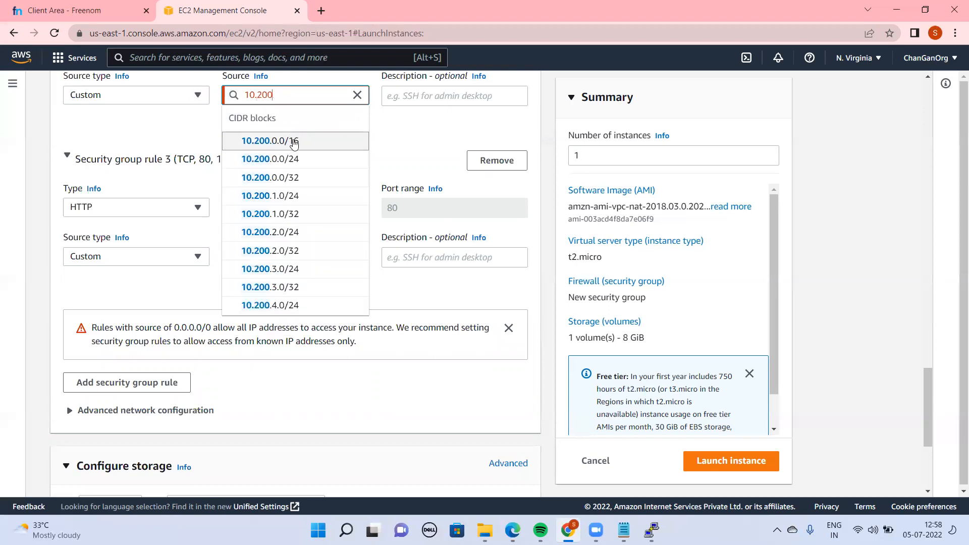
click(296, 142)
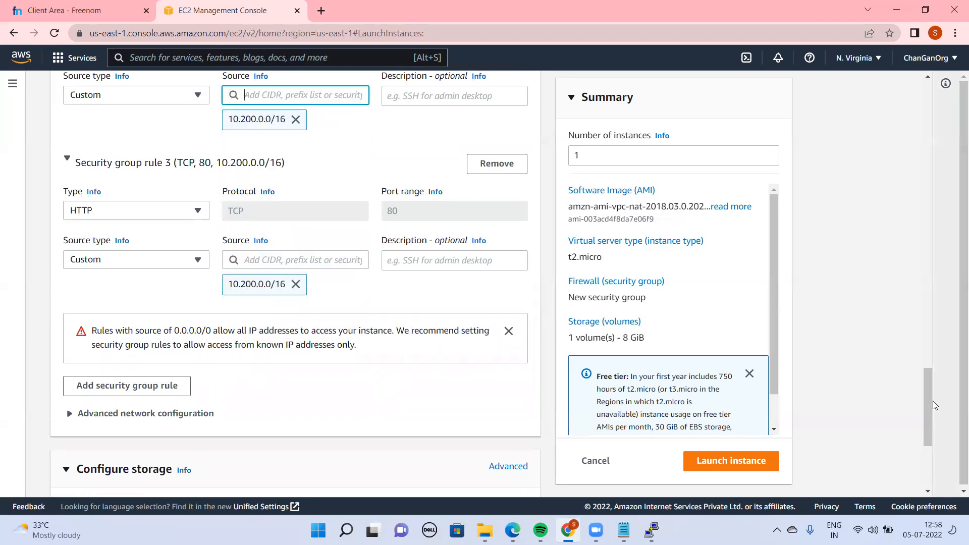
Launch the instance, then select my-nat-instance in the instances list to view its details
scroll(926, 414, up, 4)
scroll(925, 424, down, 8)
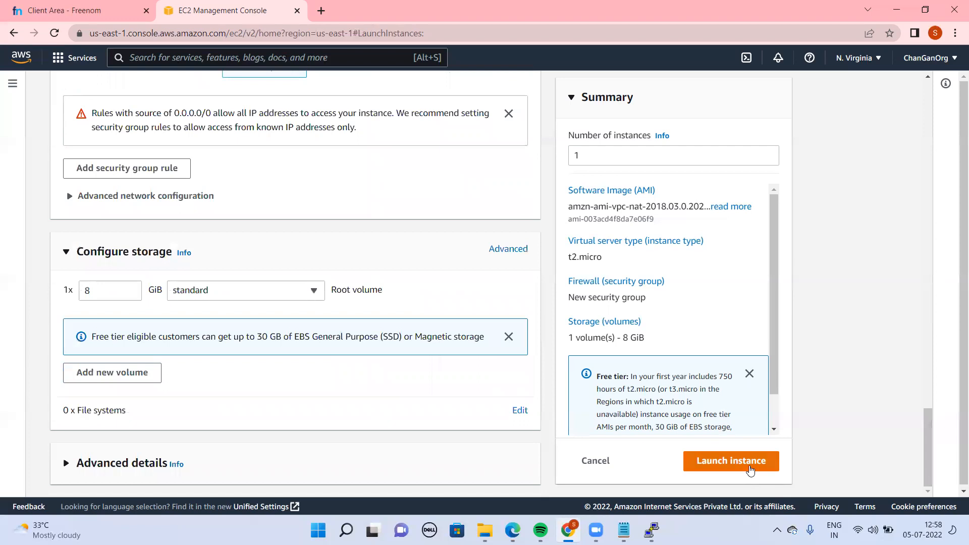
click(750, 465)
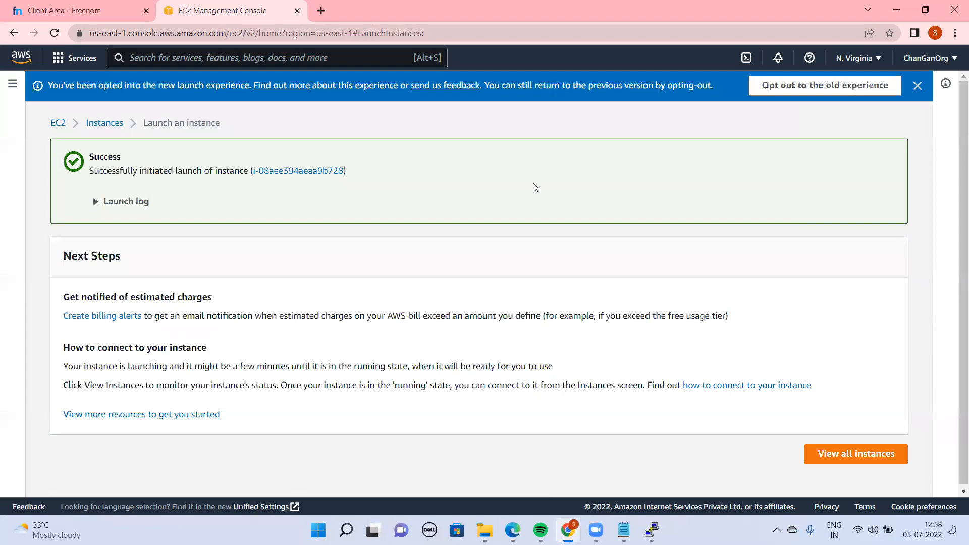
click(94, 129)
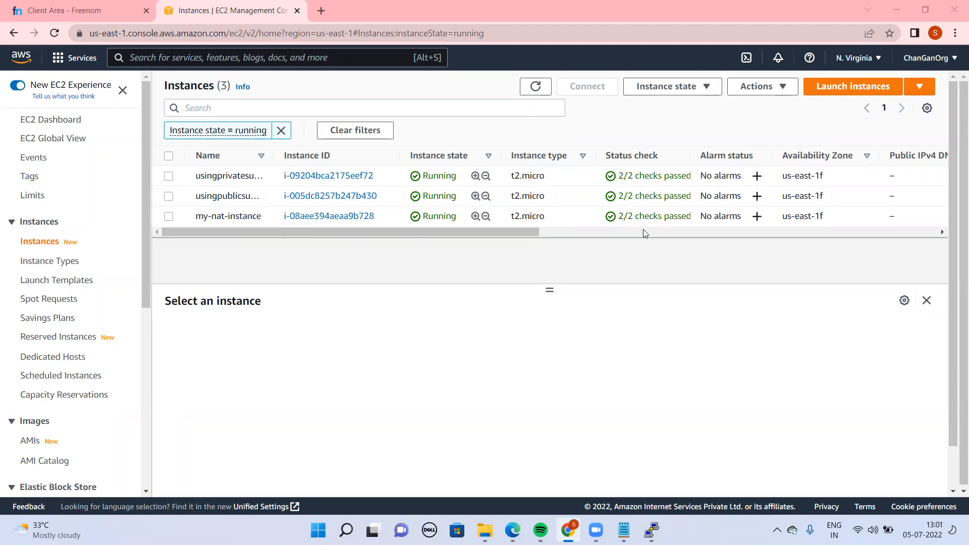
double_click(643, 212)
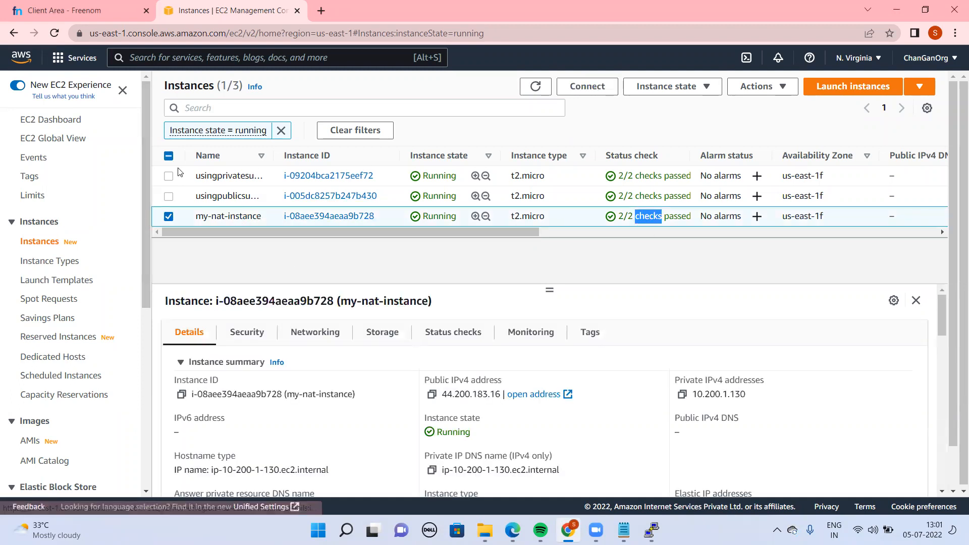
Search the AWS services for VPC, check the running ping in the PuTTY terminal, and open the VPC console
key(alt+s)
text(VPC)
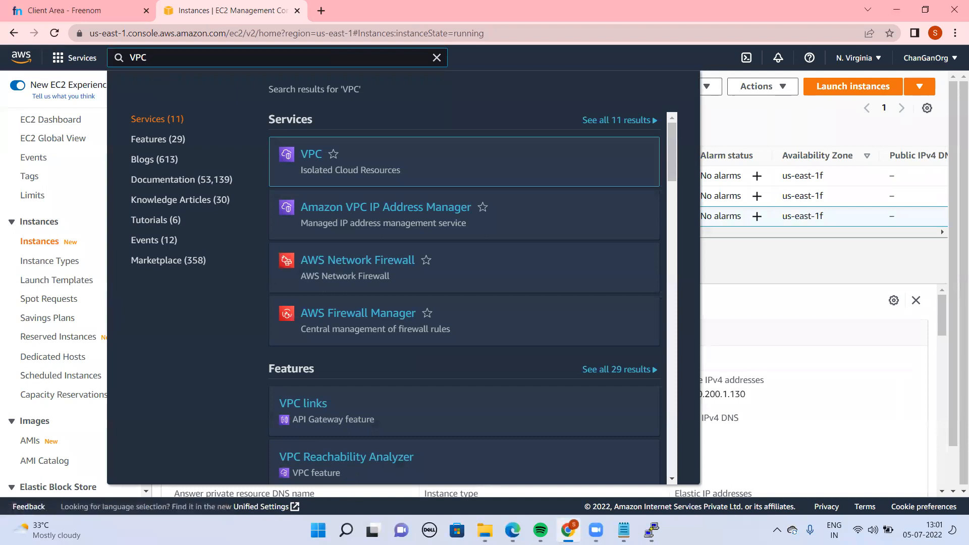
click(651, 530)
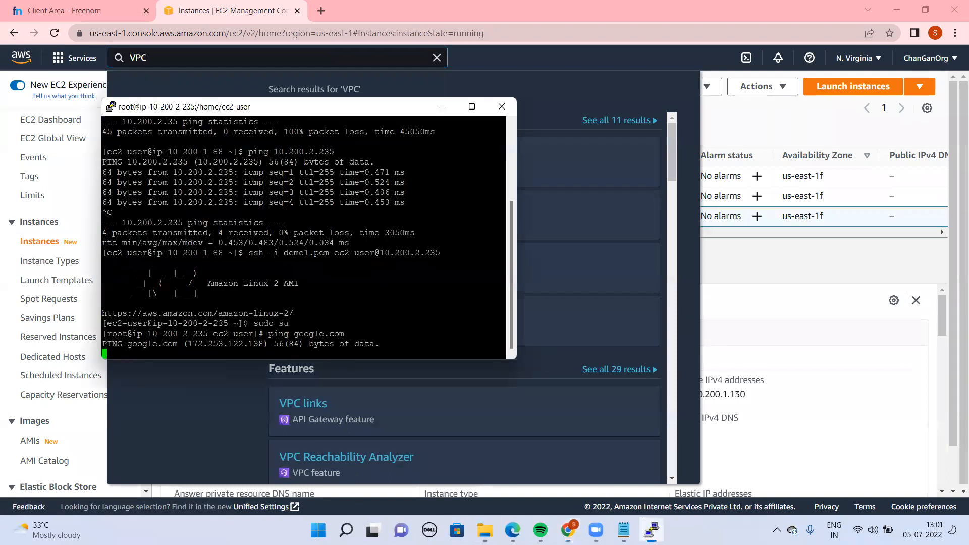
click(651, 530)
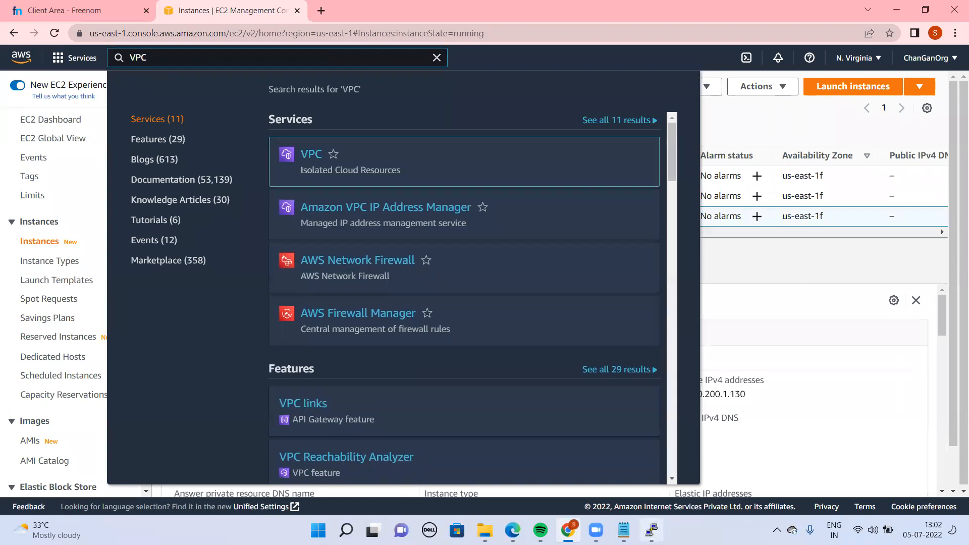
click(652, 530)
click(651, 530)
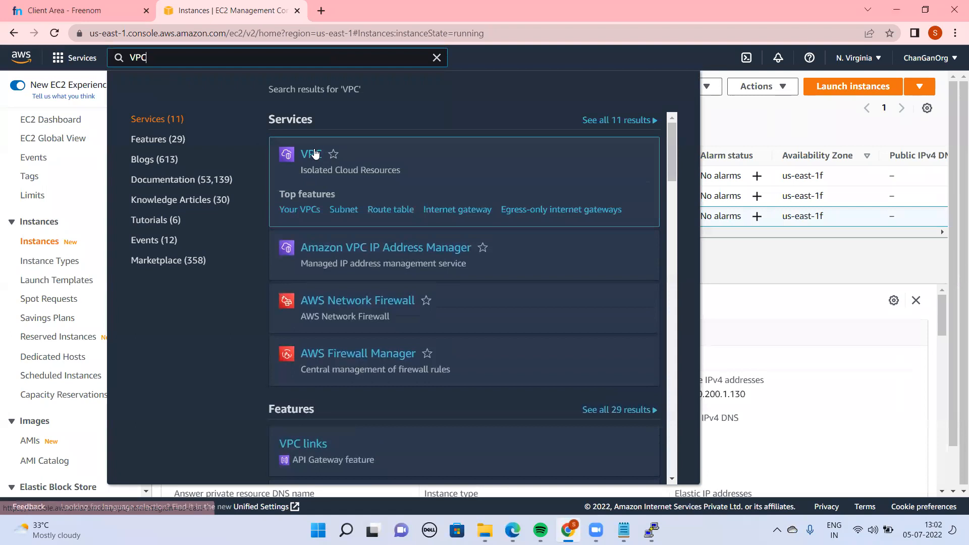
click(314, 154)
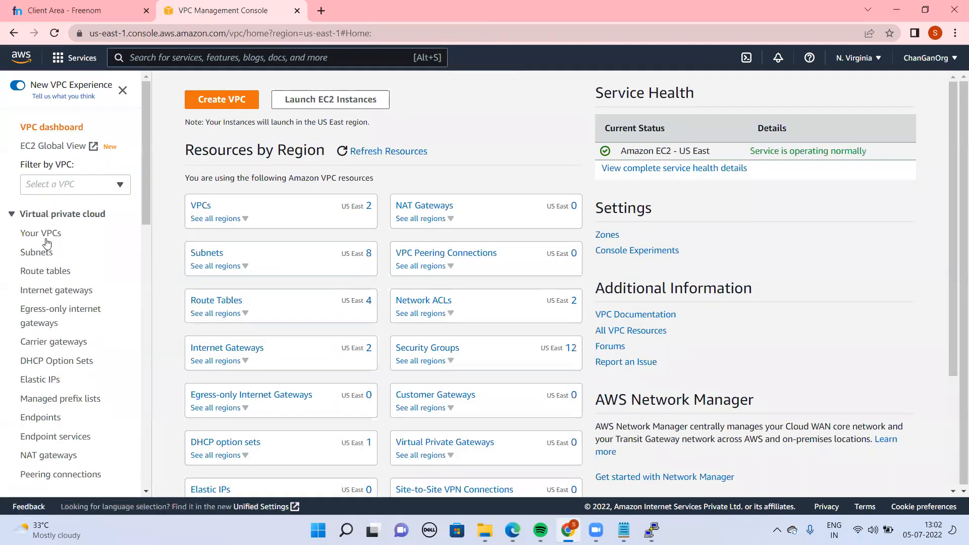
Go to the VPC route tables and open the details of my-private-route-table-02
click(46, 272)
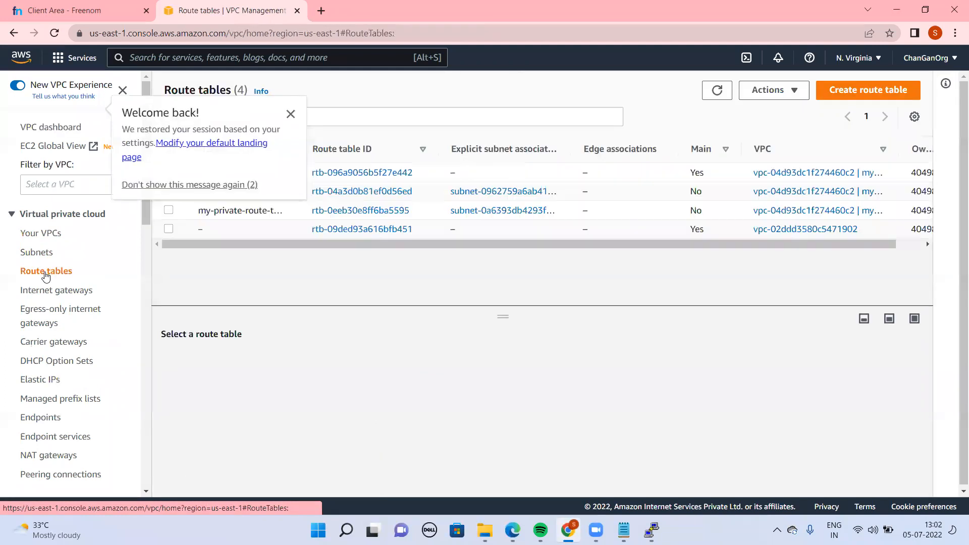
click(291, 114)
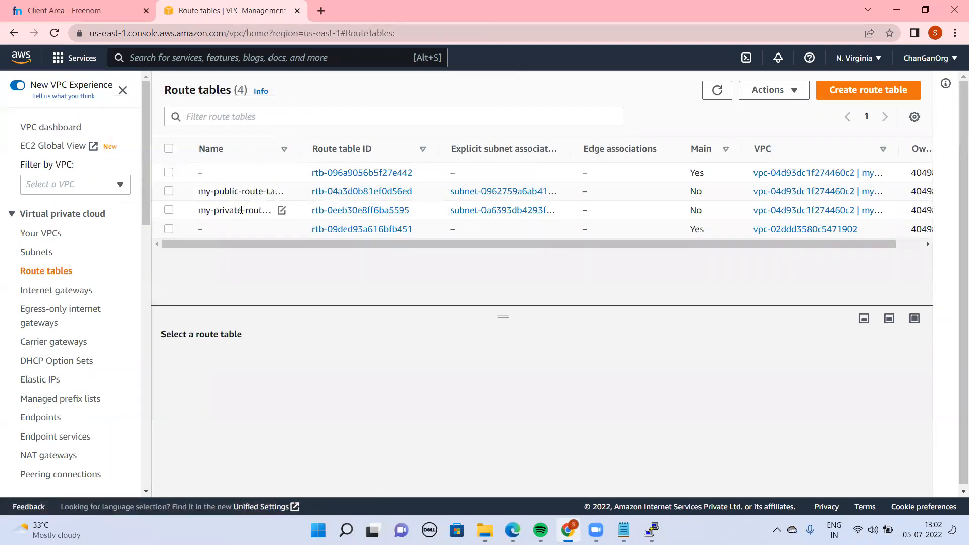
click(353, 214)
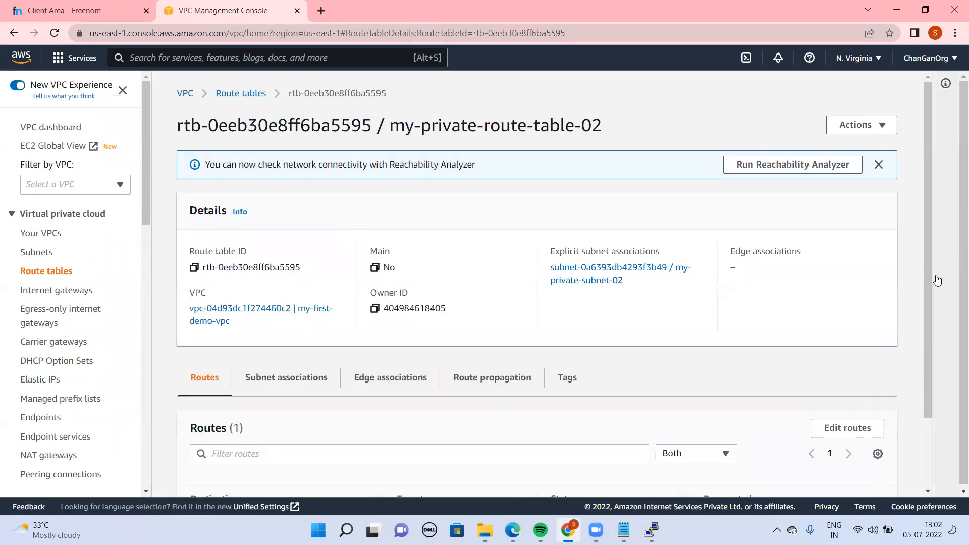
Add a route with destination 0.0.0.0/0 targeting the instance my-nat-instance to the private route table and save the changes
scroll(921, 372, down, 2)
click(848, 343)
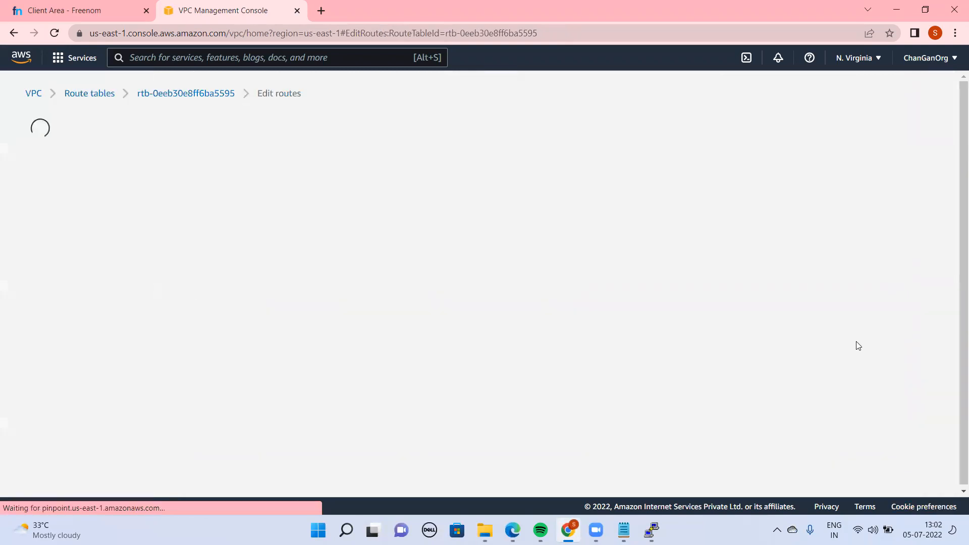
click(68, 237)
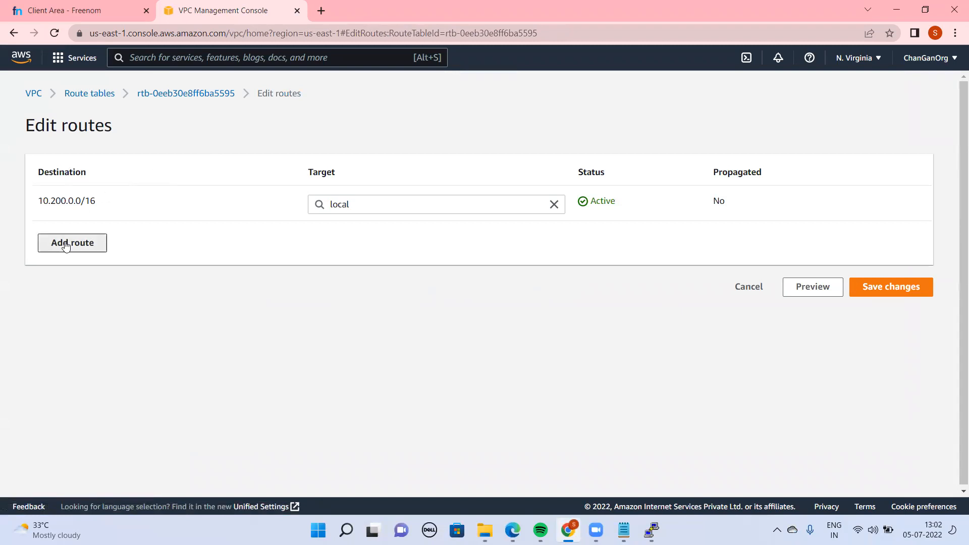
click(193, 236)
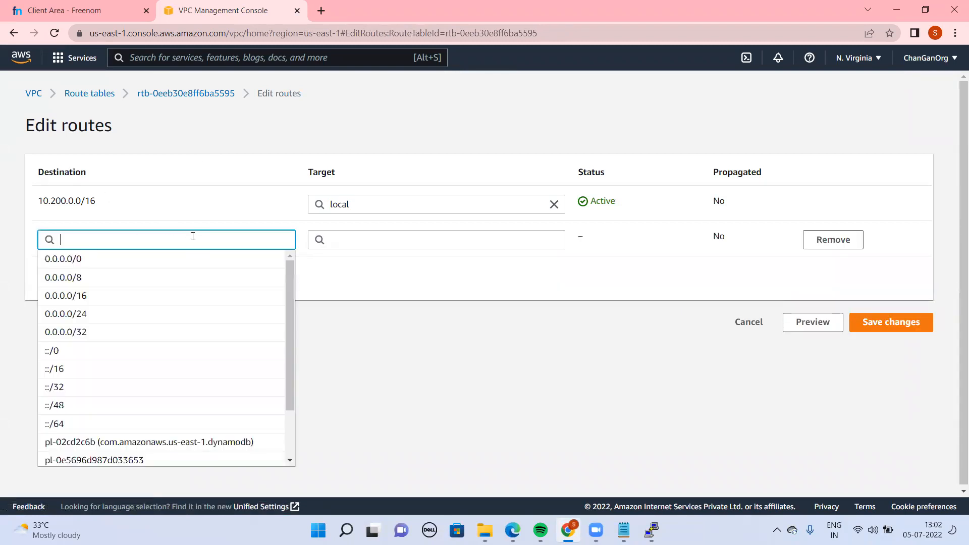
click(86, 259)
click(430, 243)
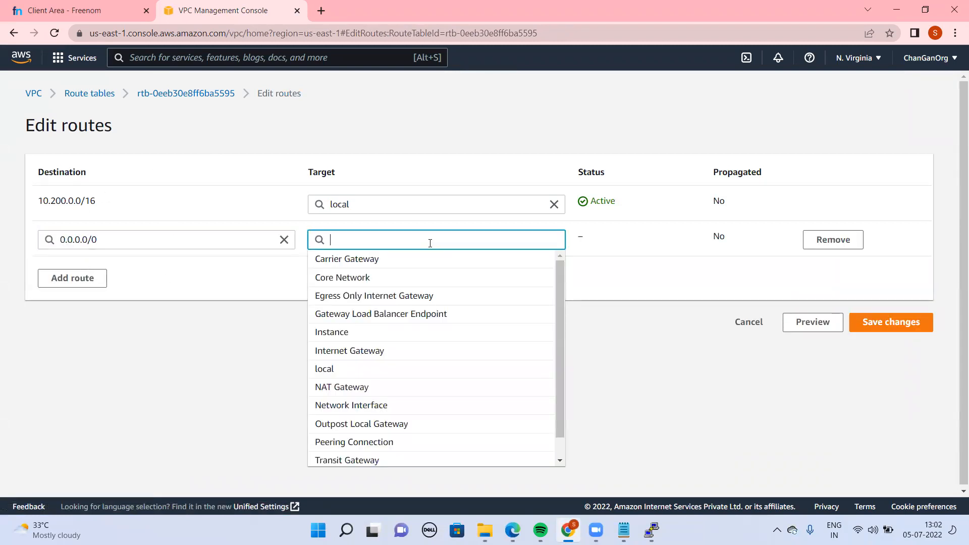
click(381, 333)
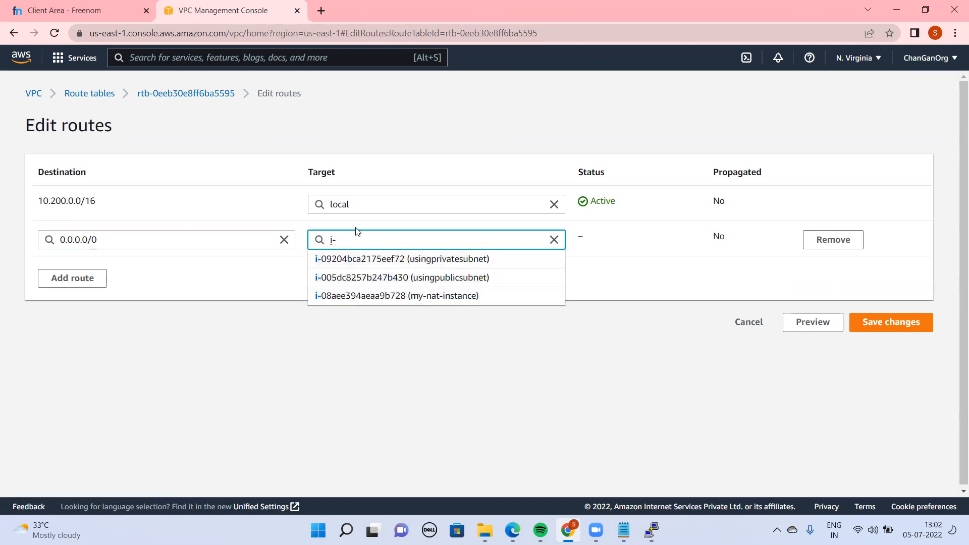
click(370, 296)
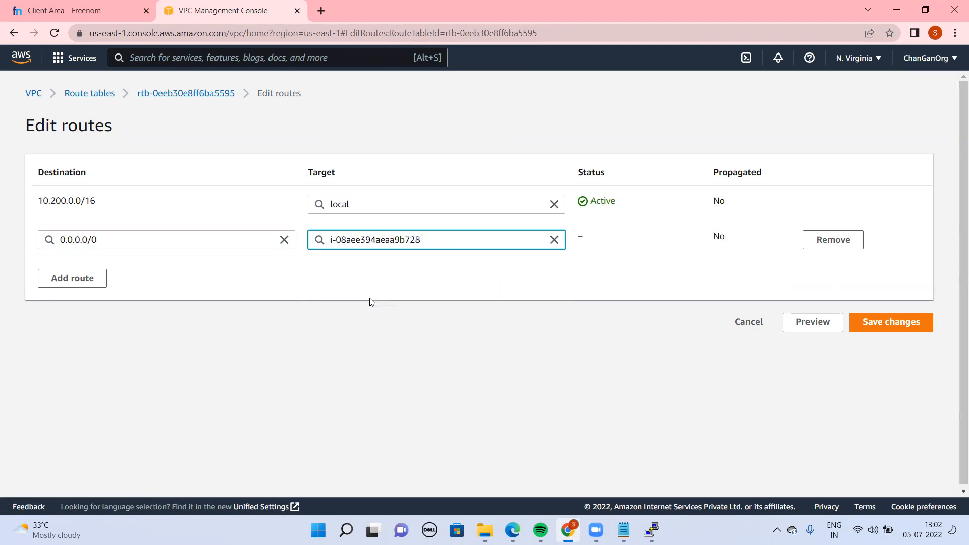
click(881, 331)
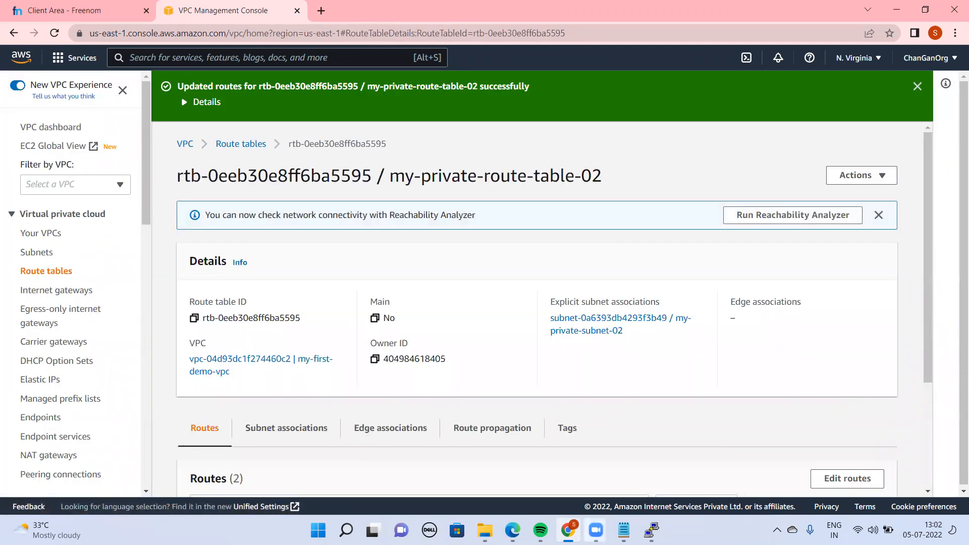
Close the PuTTY session running the old ping and start a new one from the saved session vpcdemopublicsubnet
click(652, 530)
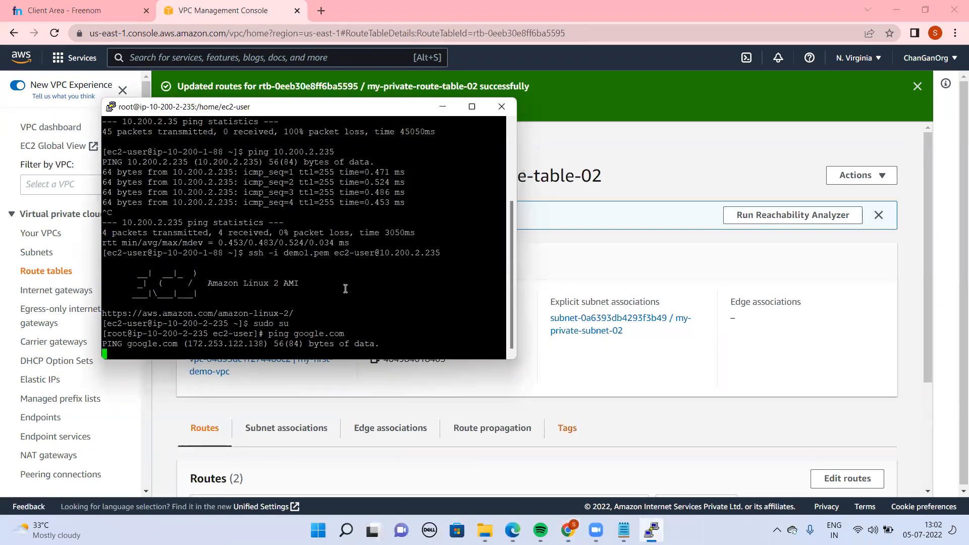
click(702, 377)
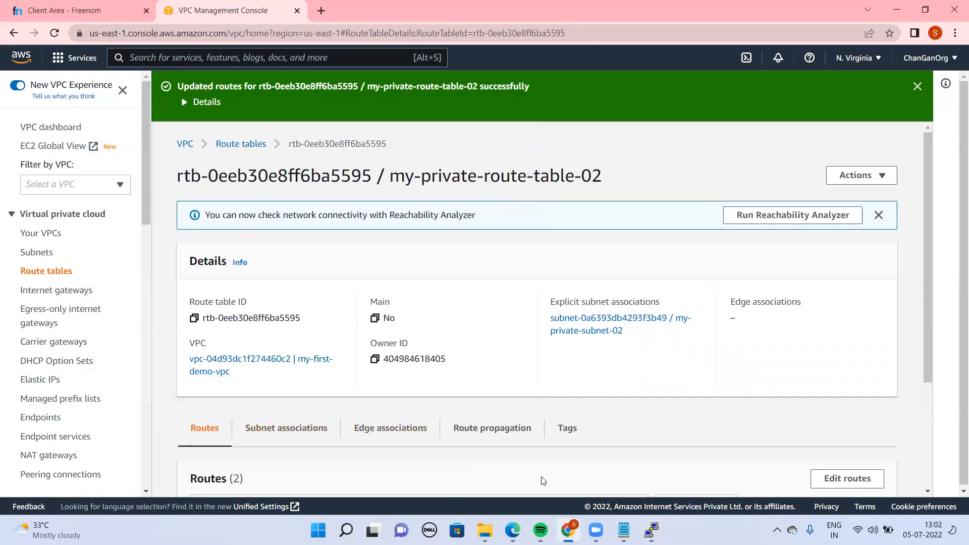
click(651, 531)
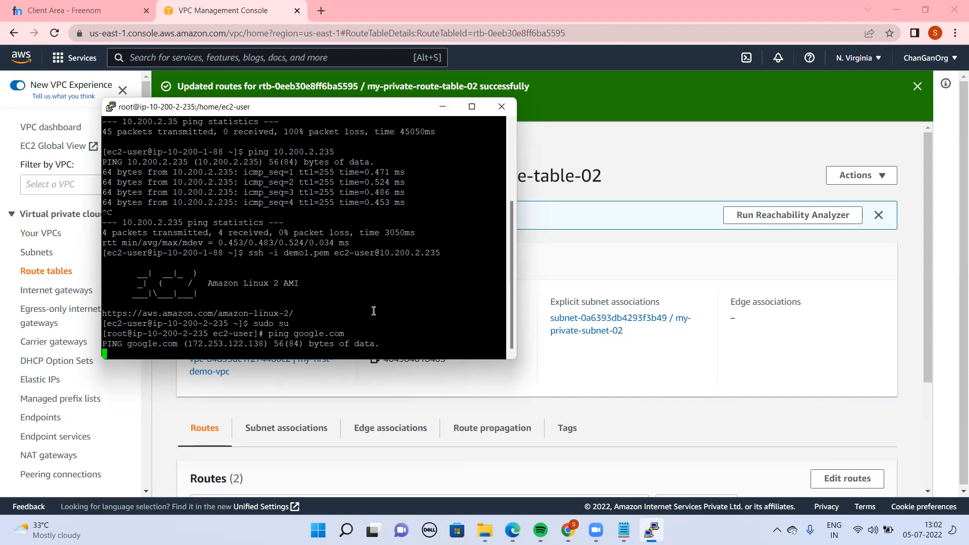
click(499, 108)
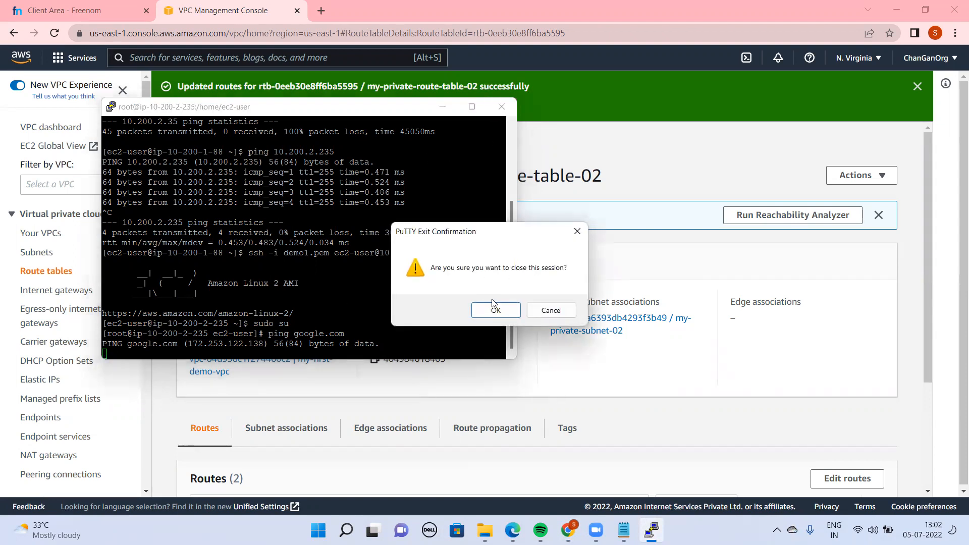
click(496, 309)
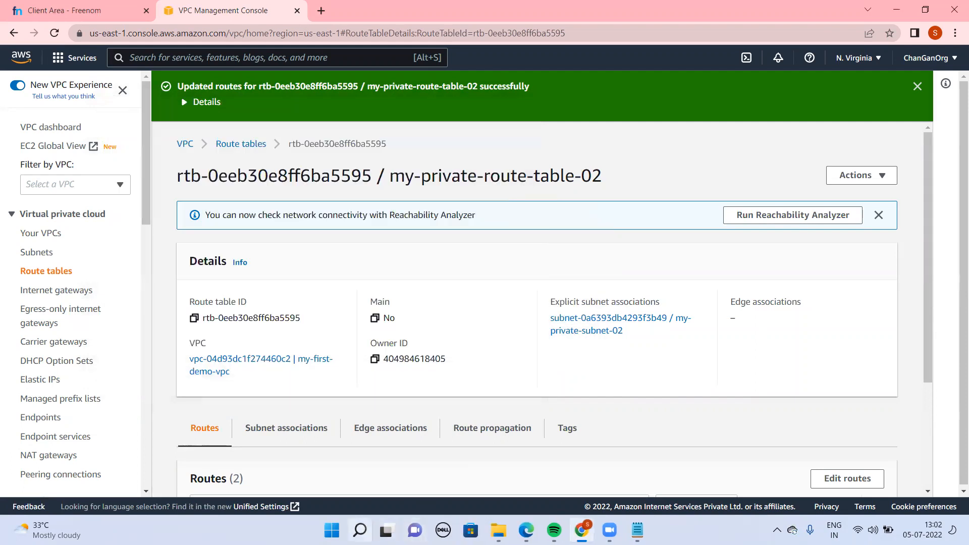
click(360, 530)
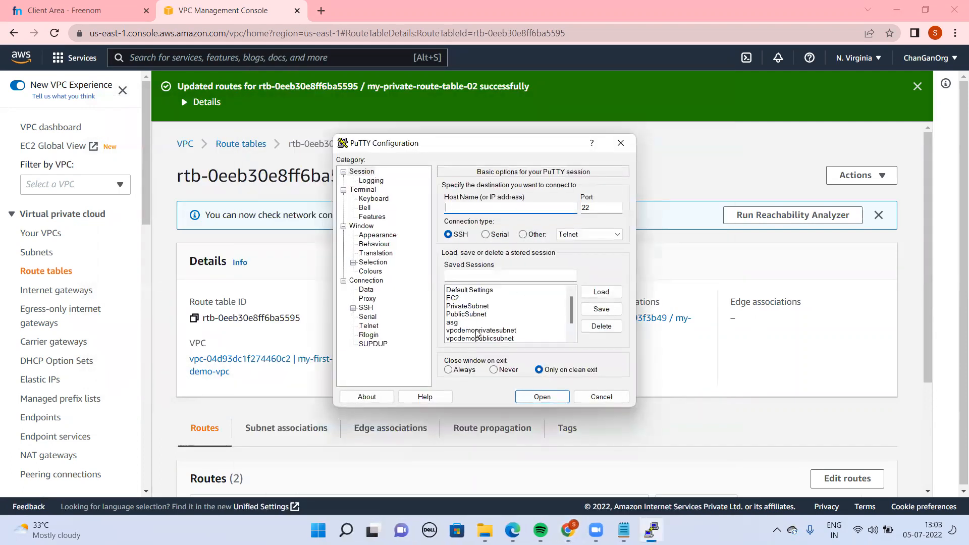
double_click(485, 337)
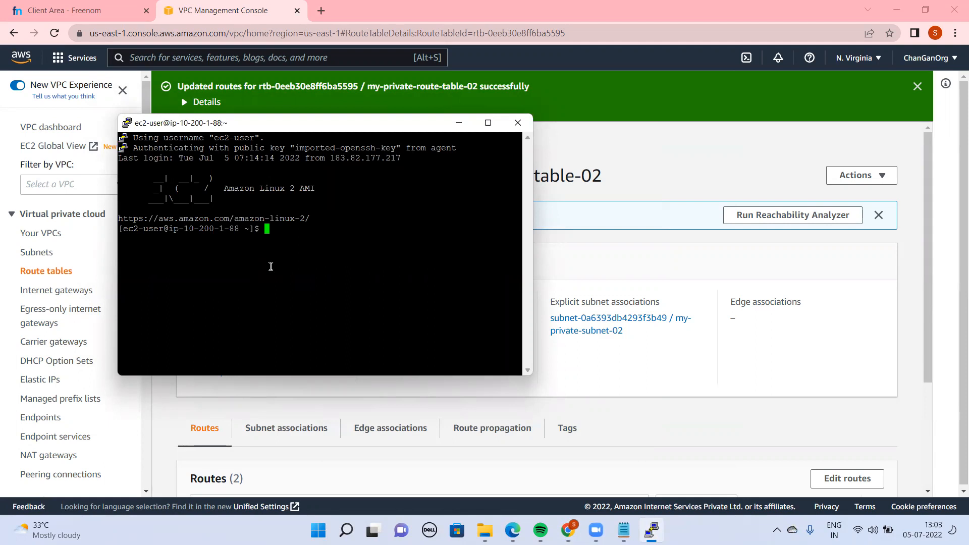
text(ssh -i demo1.pem cc2-user@10.2)
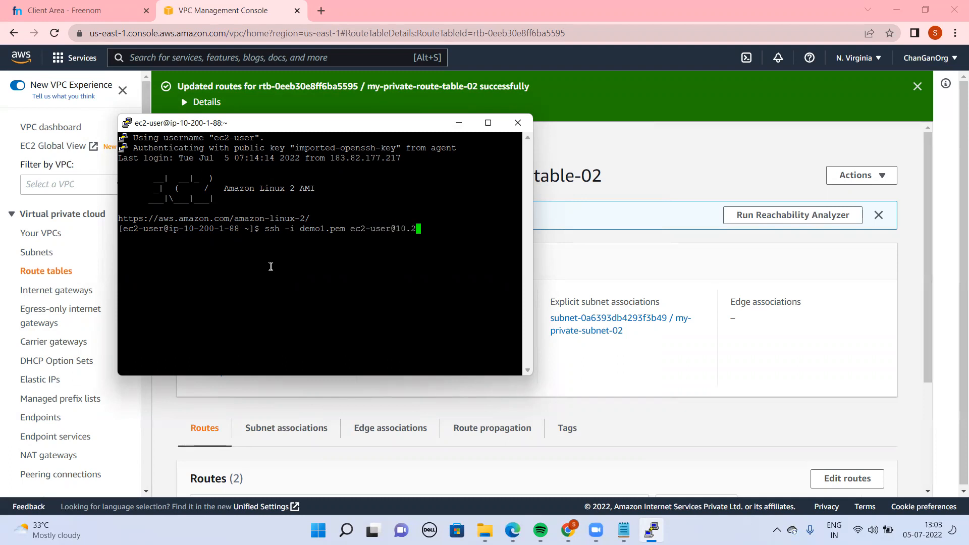
text(00.2.)
text(235)
key(Return)
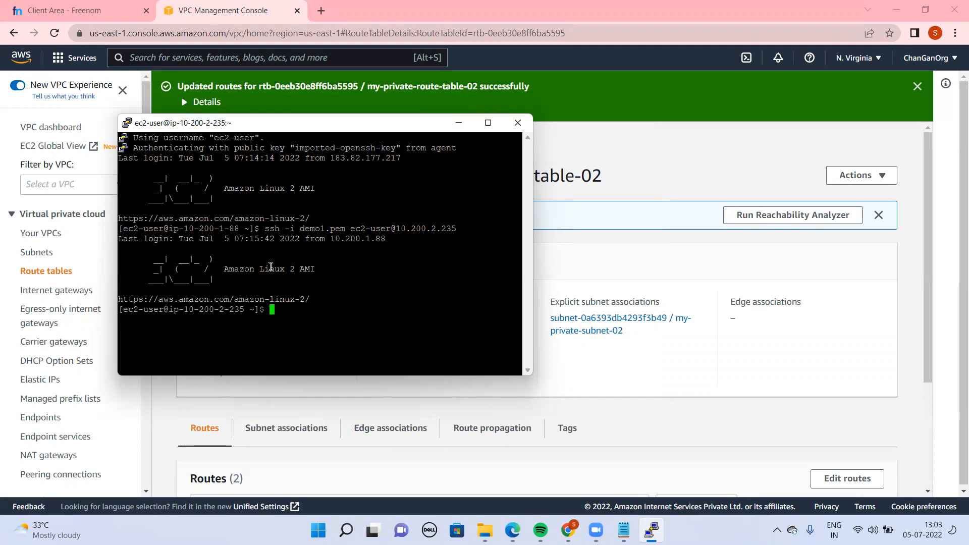
Run ping google.com on the private instance and check the terminal for replies
text(ping google.com)
key(Return)
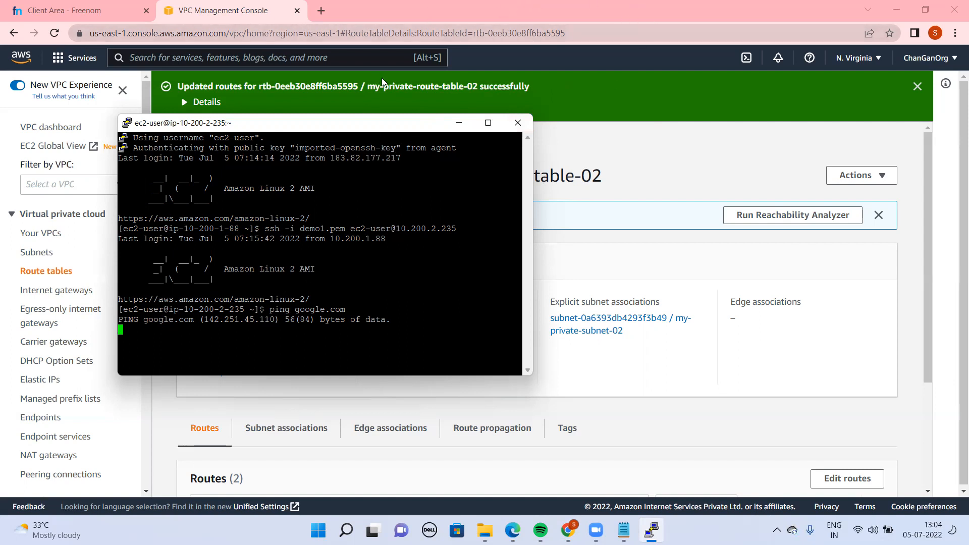
click(396, 78)
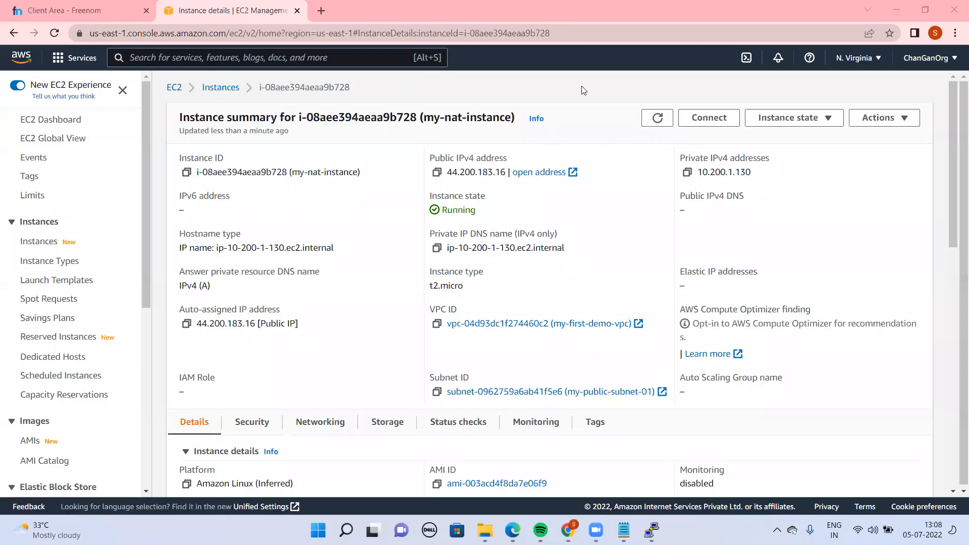
click(591, 94)
click(651, 529)
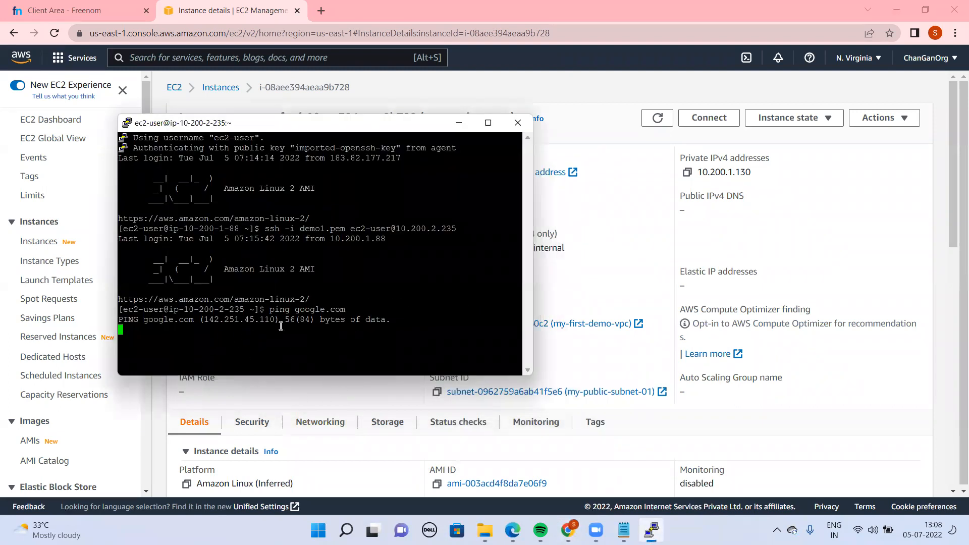
Stop source/destination checking on the instance my-nat-instance and save the change
click(598, 124)
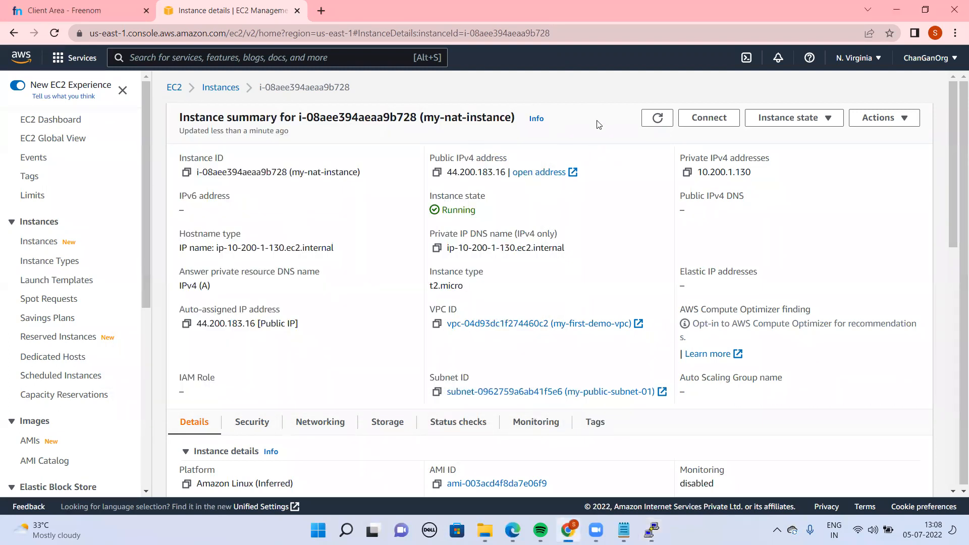
click(216, 87)
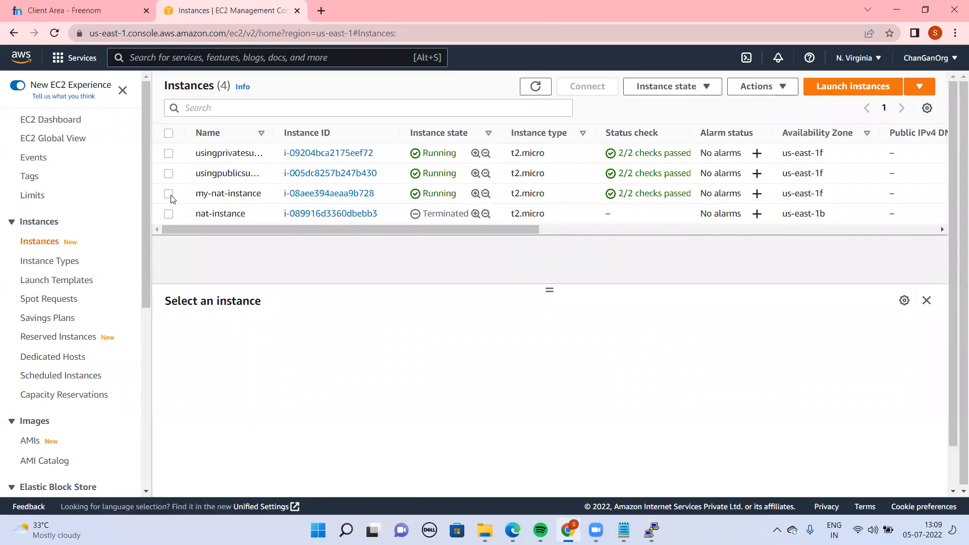
click(169, 194)
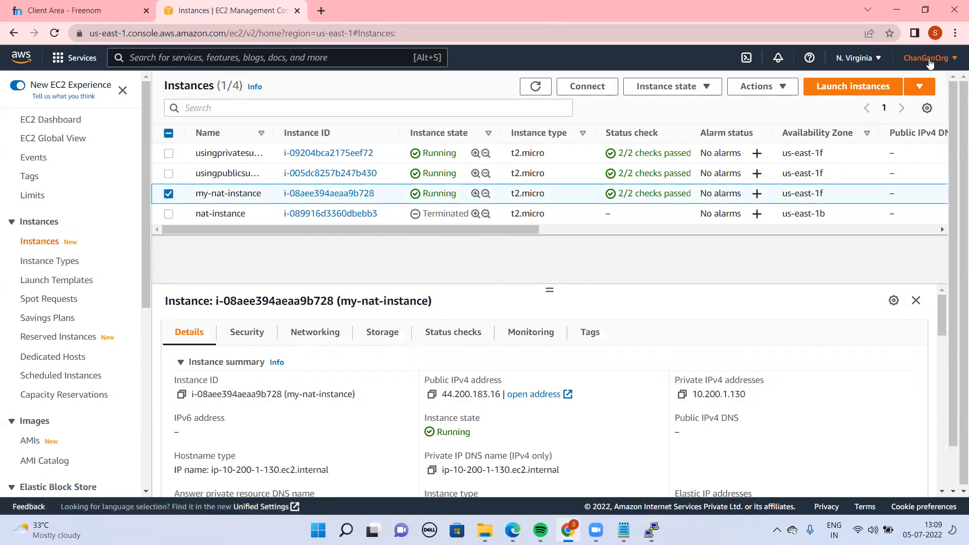
click(780, 89)
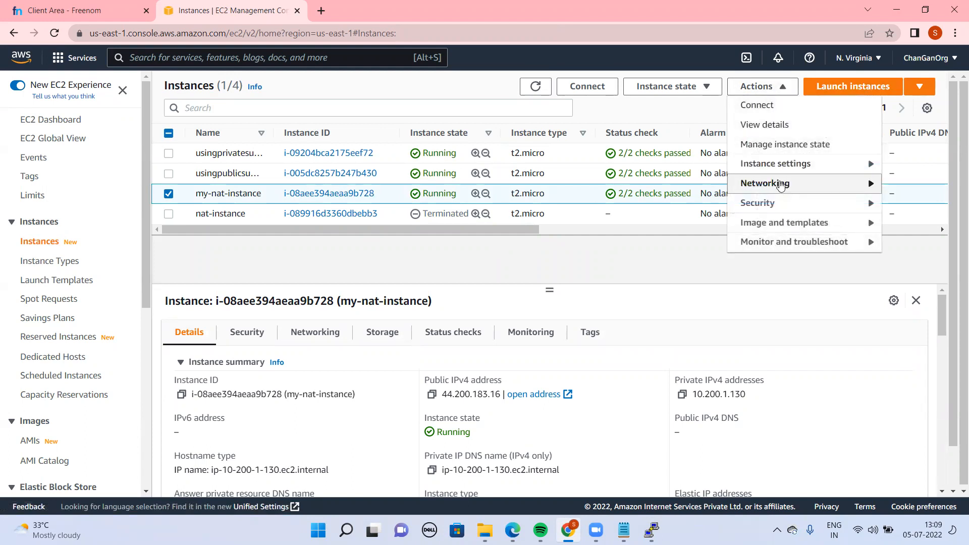
click(781, 185)
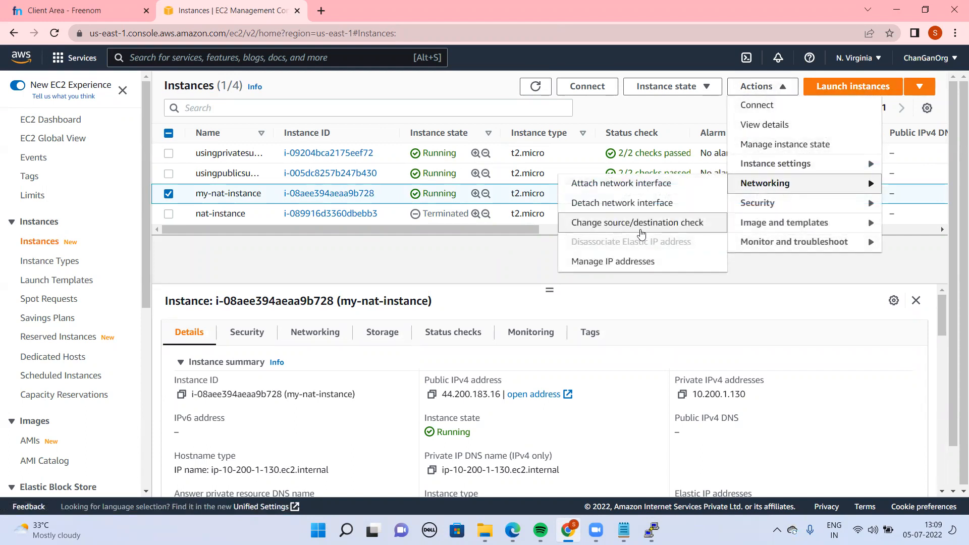
click(641, 224)
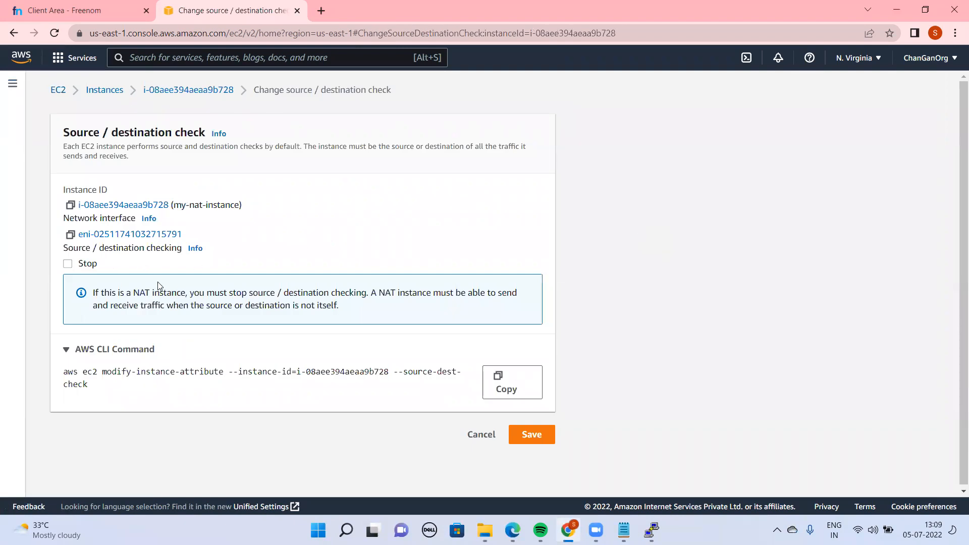
drag(93, 294, 232, 297)
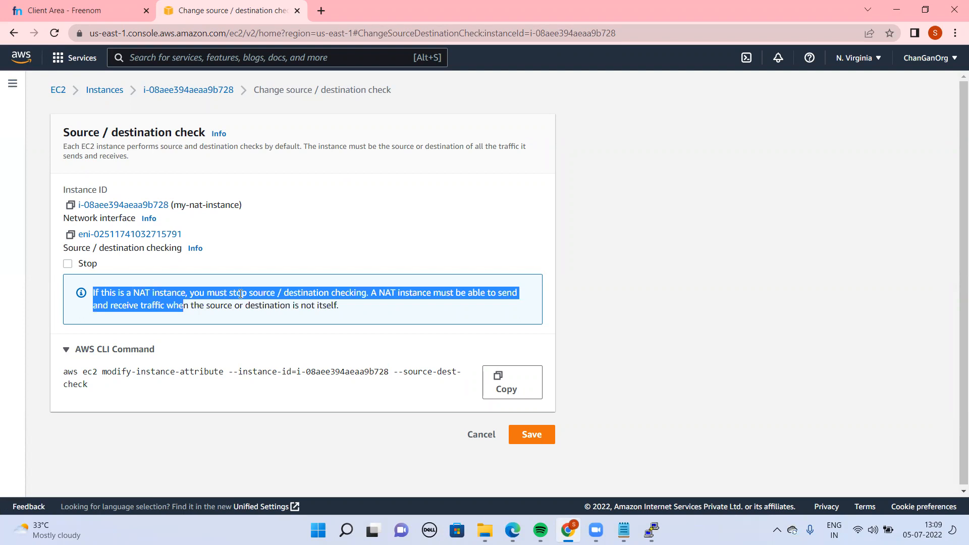
double_click(240, 293)
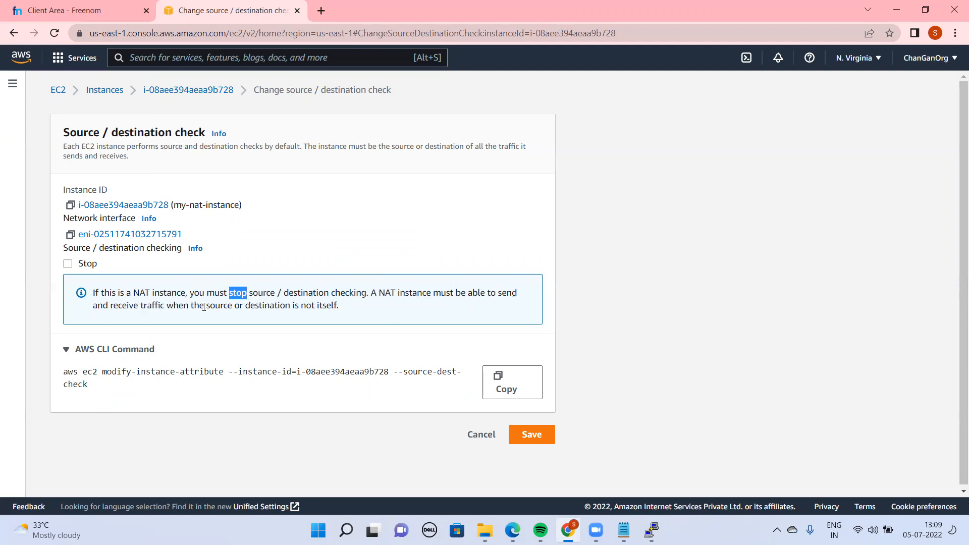
drag(357, 310, 305, 295)
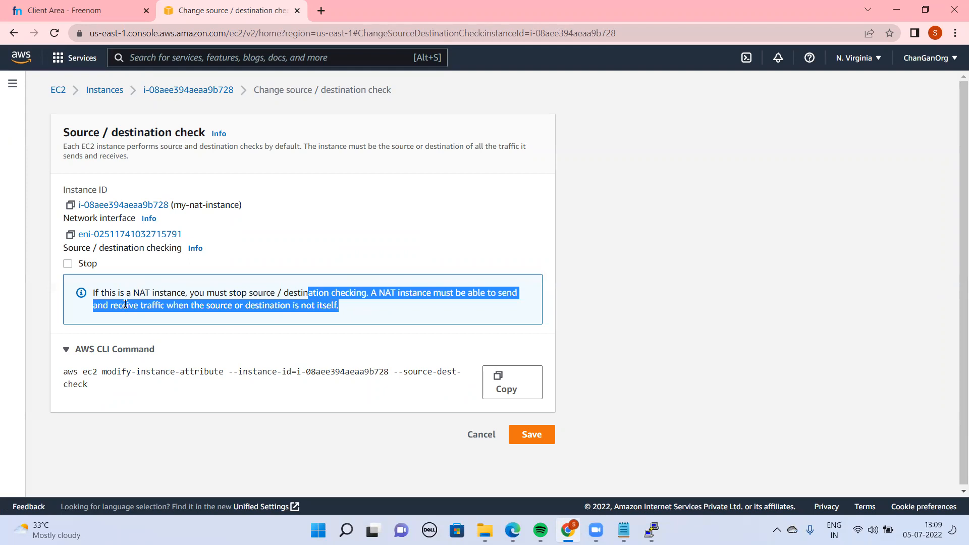
click(69, 265)
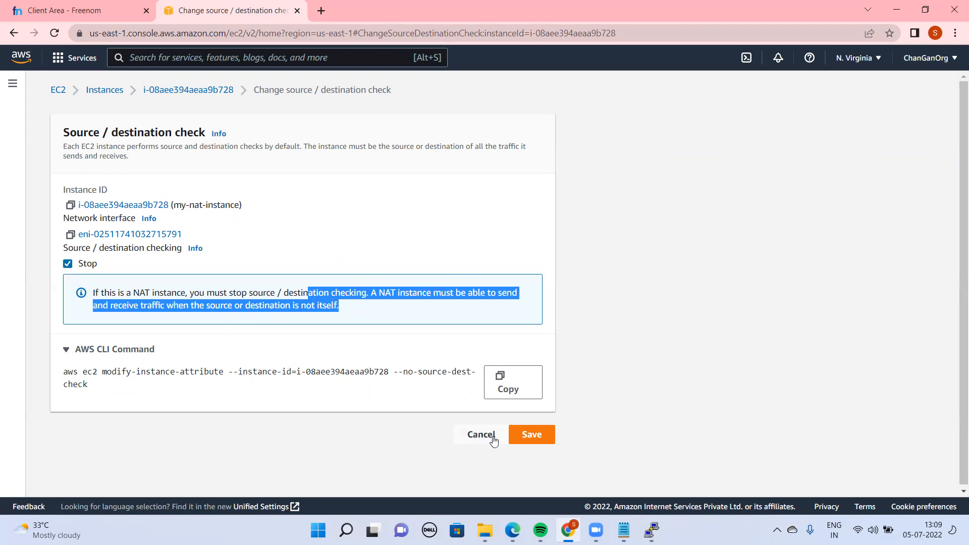
click(542, 443)
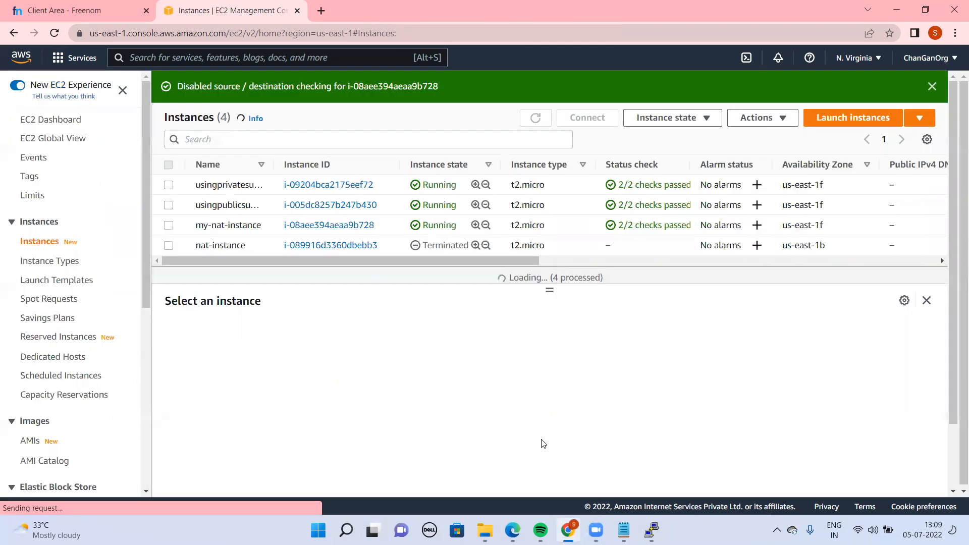
Close the PuTTY session with the unanswered ping and start a new one from the saved session vpcdemopublicsubnet
key(alt+Tab)
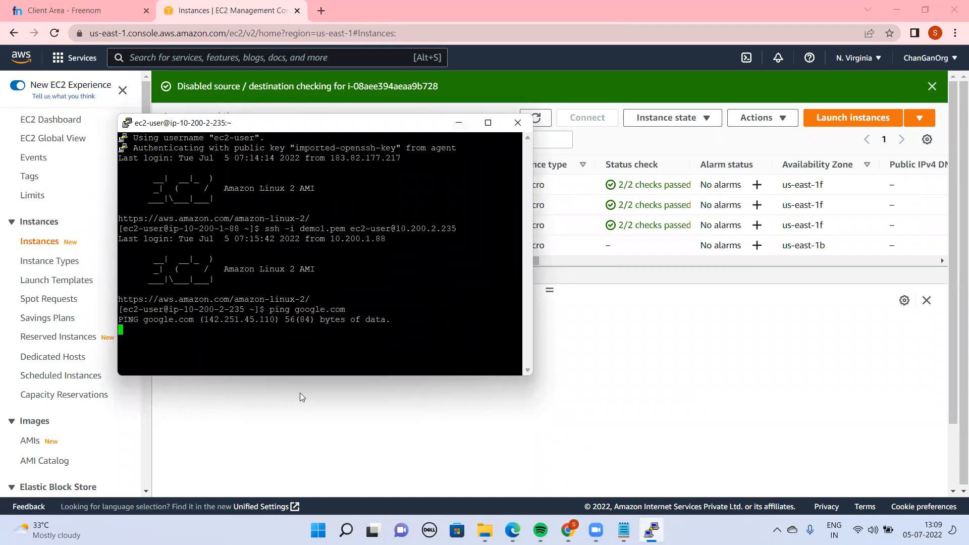
click(525, 129)
click(495, 310)
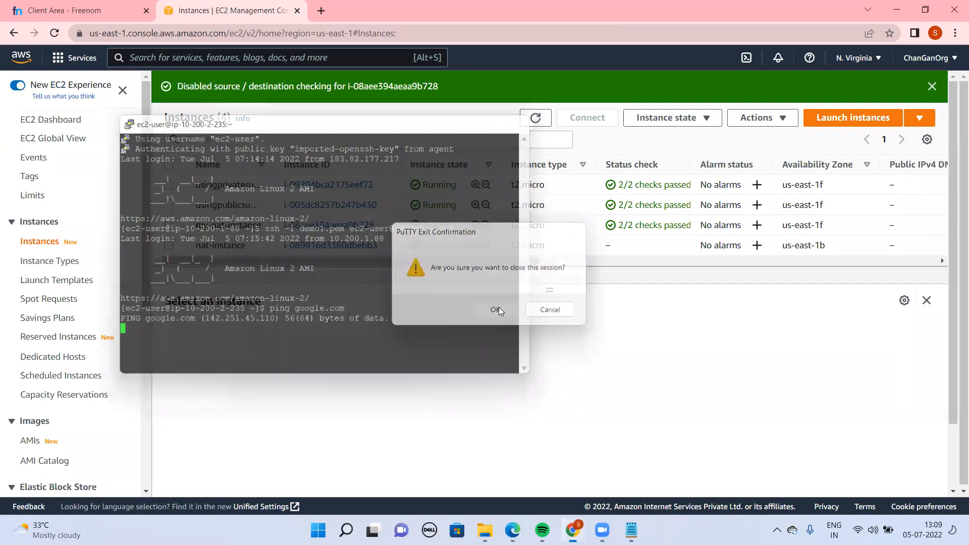
click(332, 530)
click(332, 530)
key(super)
key(super)
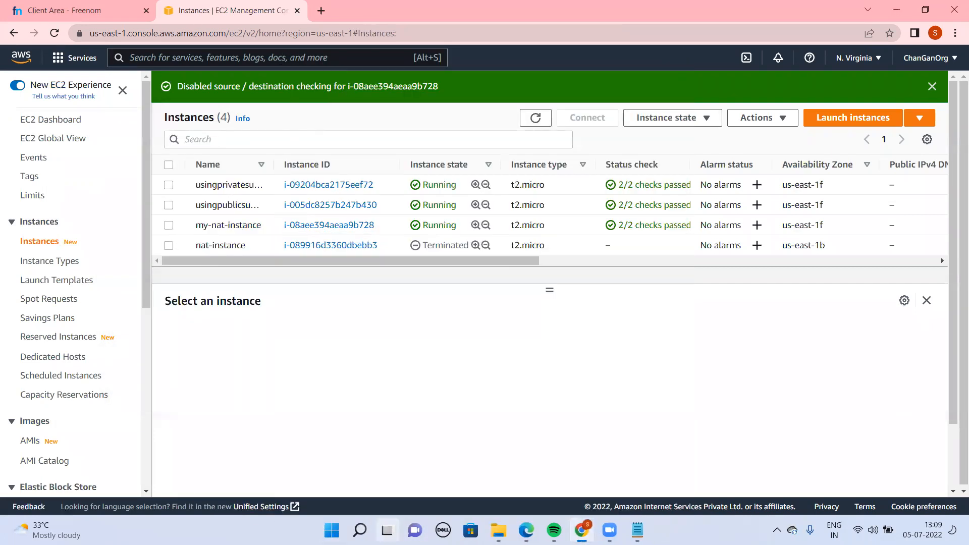
key(super+Tab)
click(360, 530)
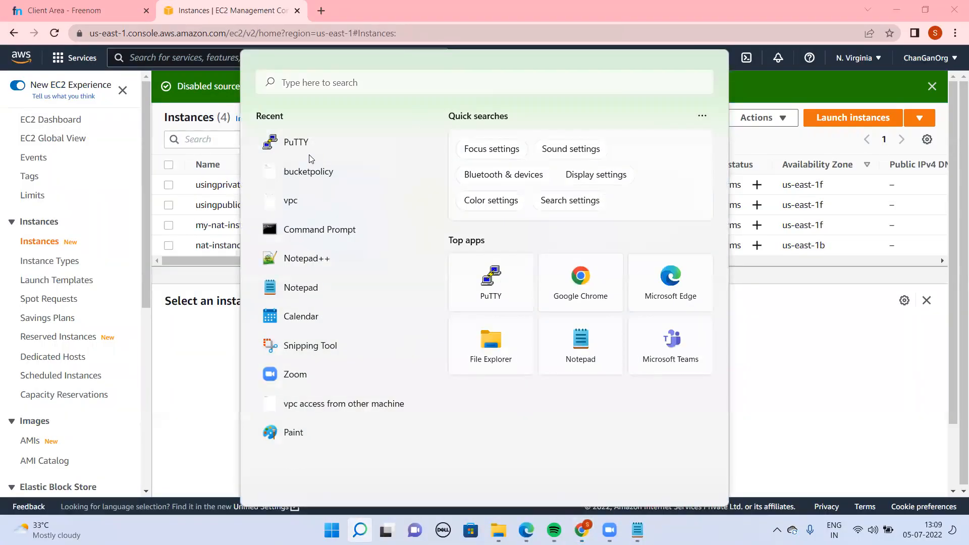
click(299, 142)
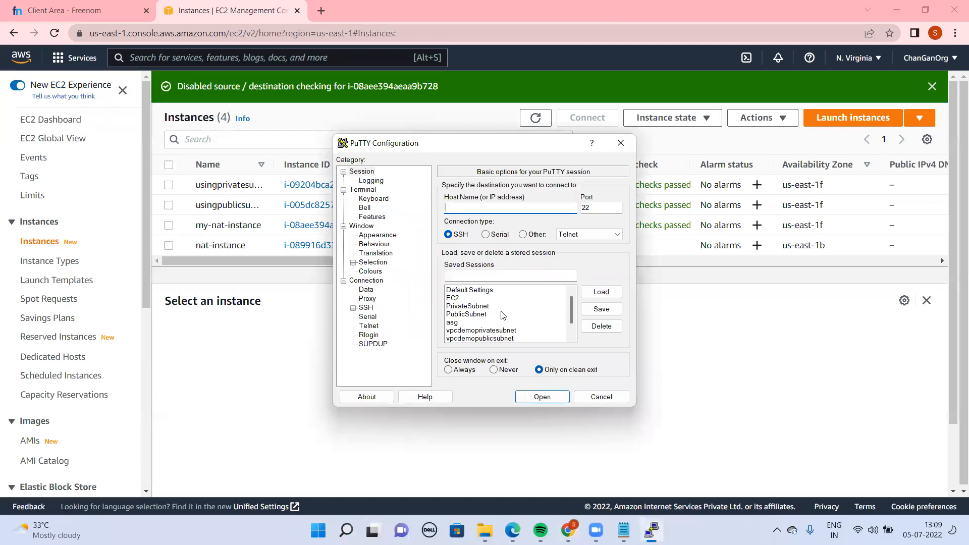
double_click(494, 337)
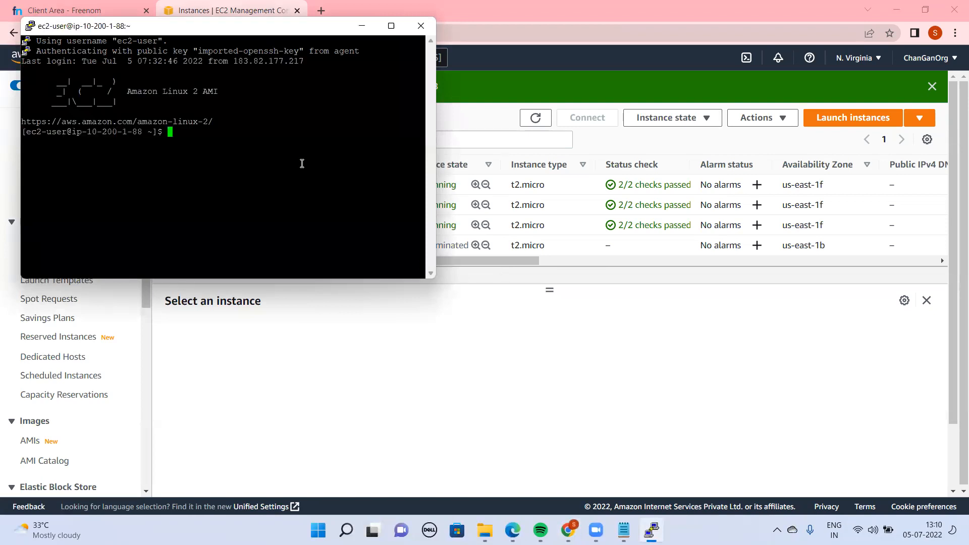
text(ssh -i demo1.pem ec2-user@)
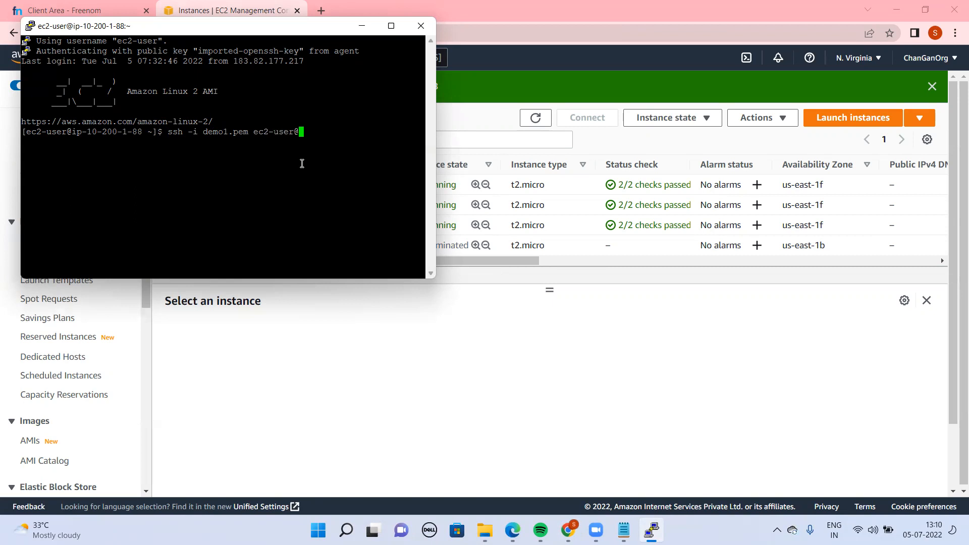
text(12)
key(BackSpace)
text(0.200.2.235)
key(Return)
Start ping google.com on the private instance to test its internet access
text(ping google.com)
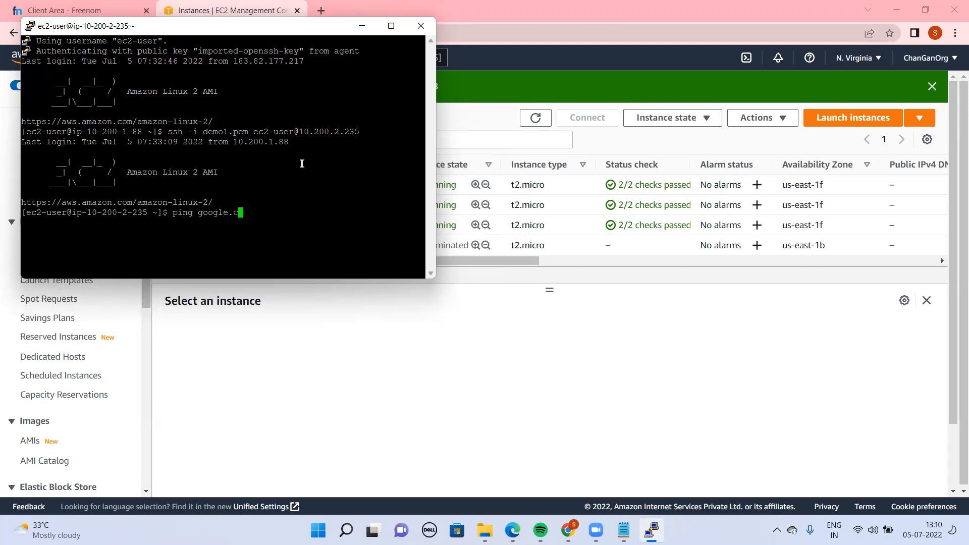
key(Return)
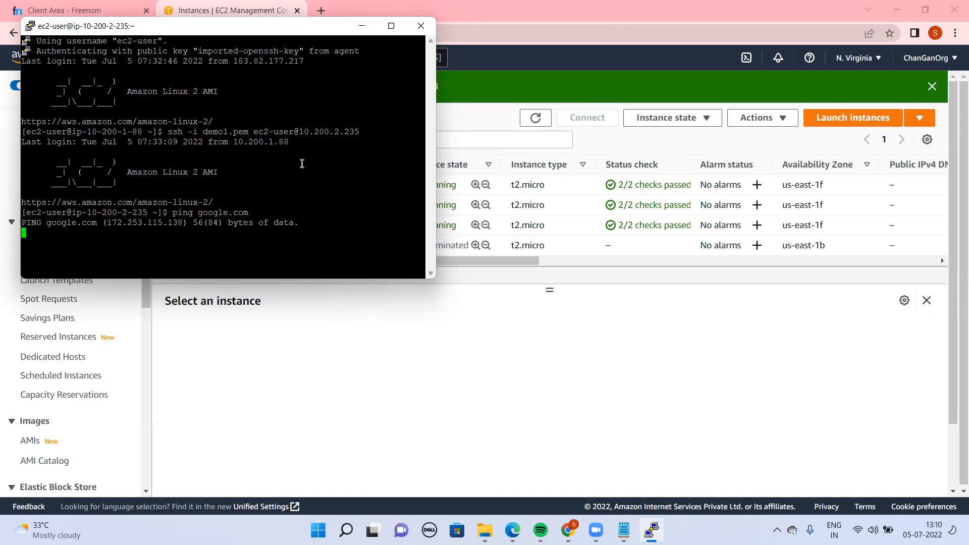
Open the inbound rules of launch-wizard-9, the security group of my-nat-instance, for editing
click(556, 334)
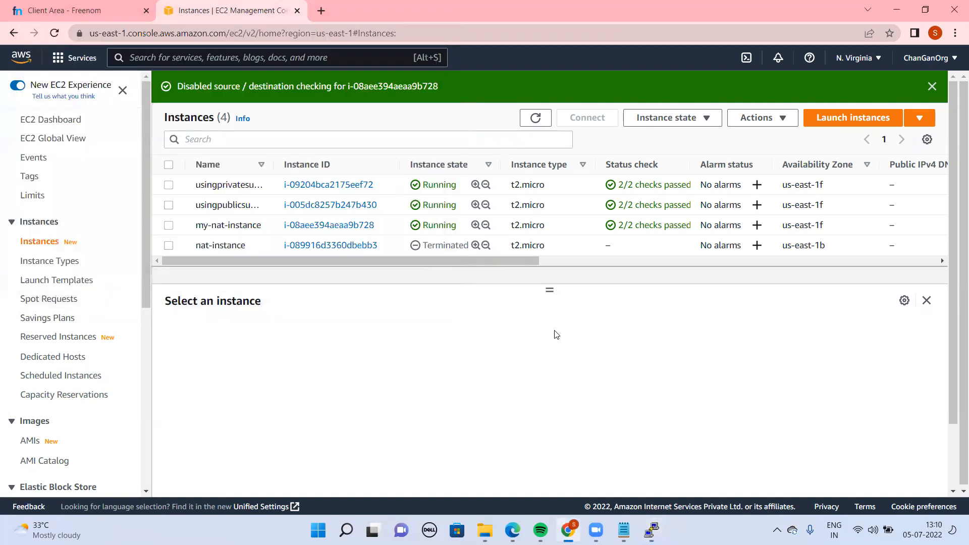
click(303, 228)
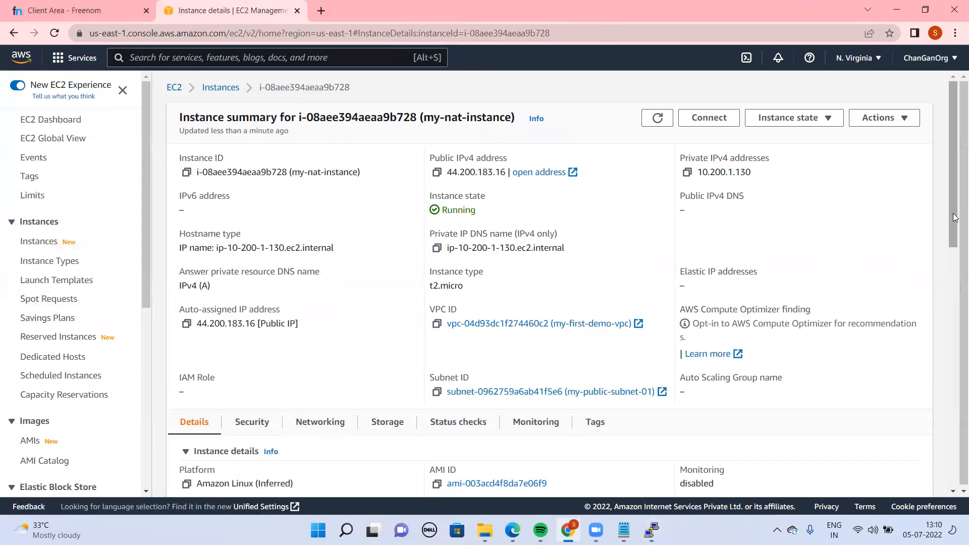
scroll(955, 217, down, 4)
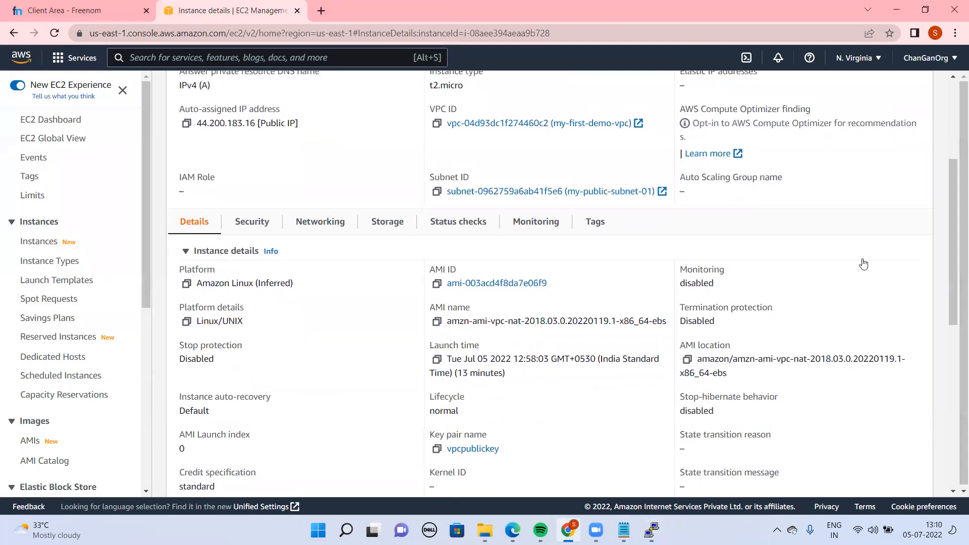
click(252, 222)
click(287, 321)
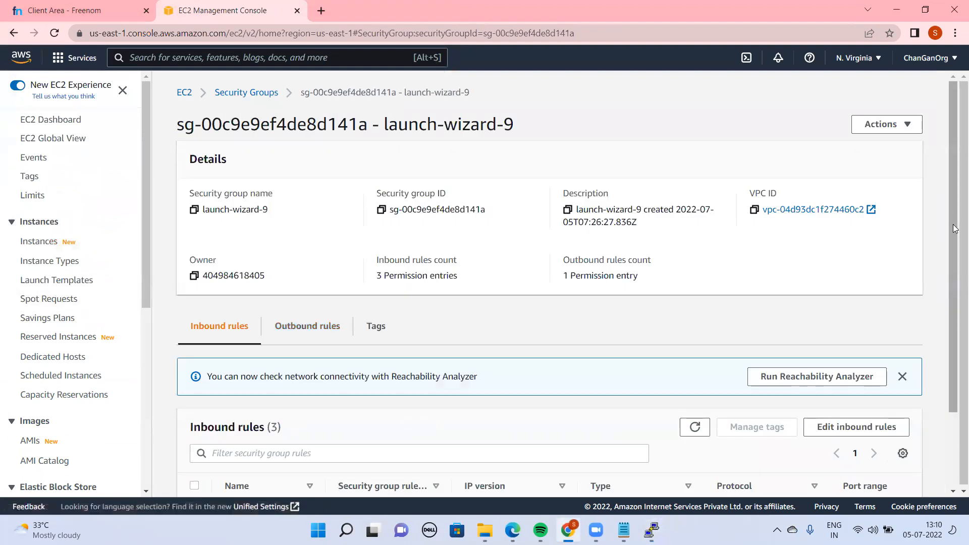
scroll(947, 206, down, 2)
click(875, 334)
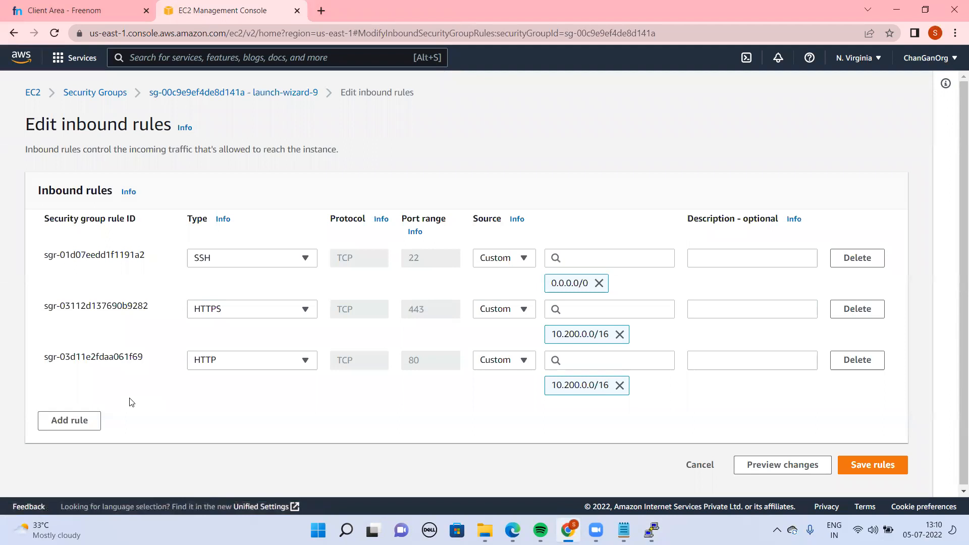
Add an All ICMP - IPv4 inbound rule with source 10.200.0.0/16 to the security group and save the rules
click(83, 420)
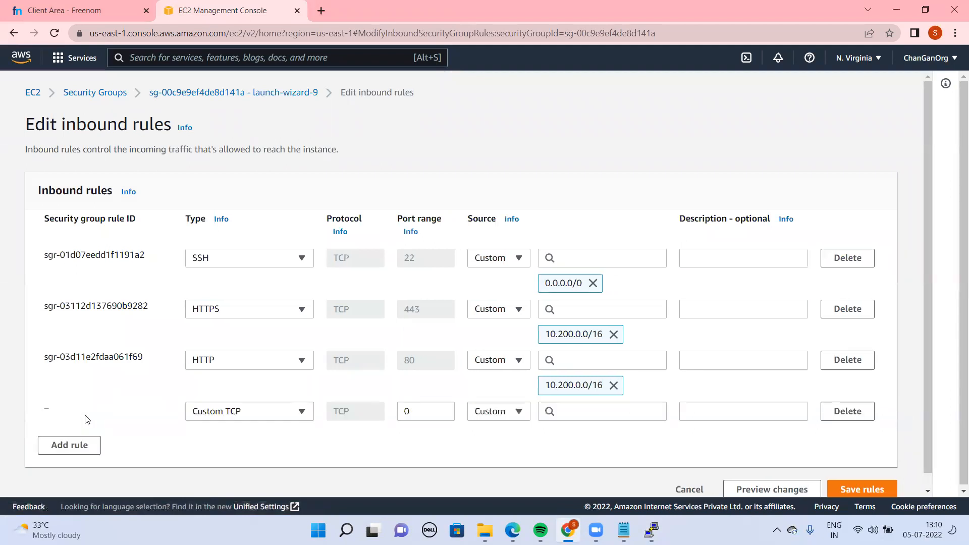
click(269, 410)
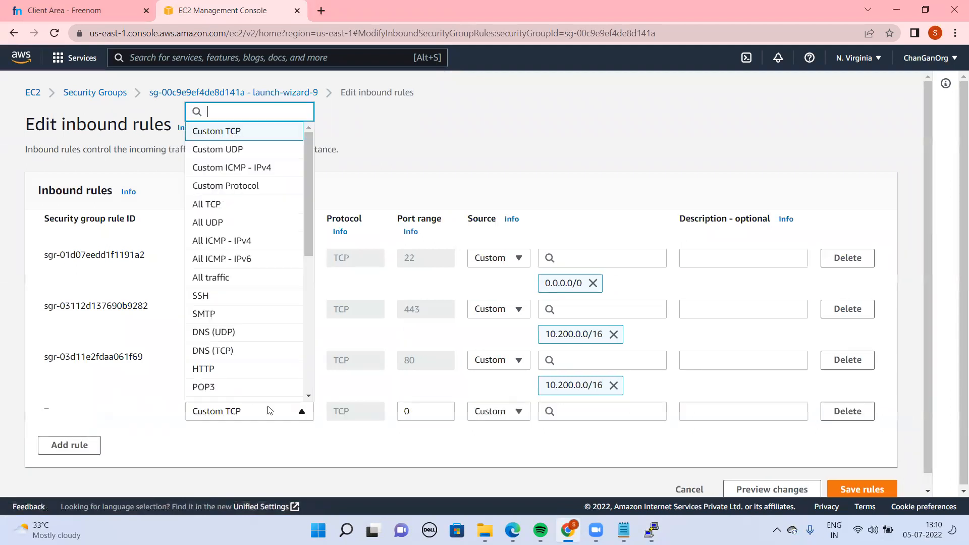
click(232, 242)
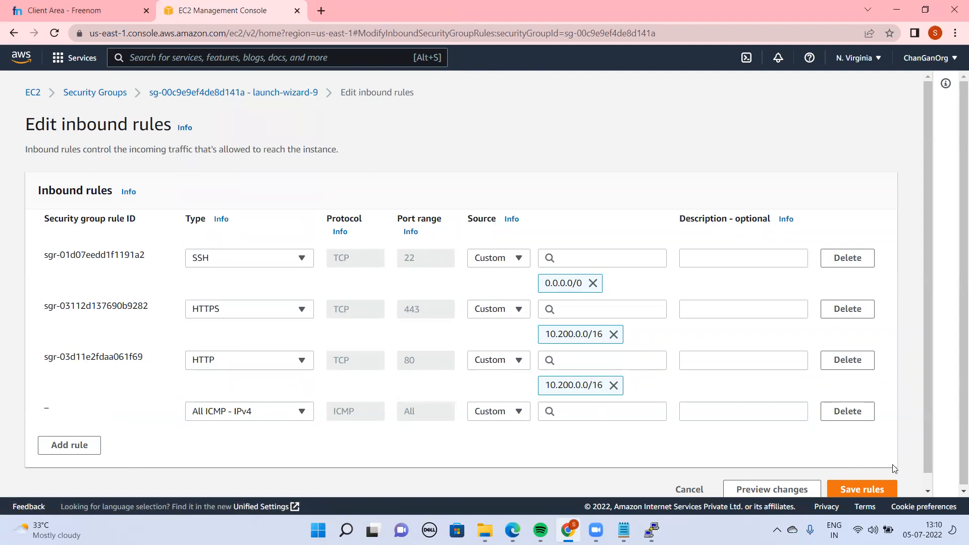
click(578, 411)
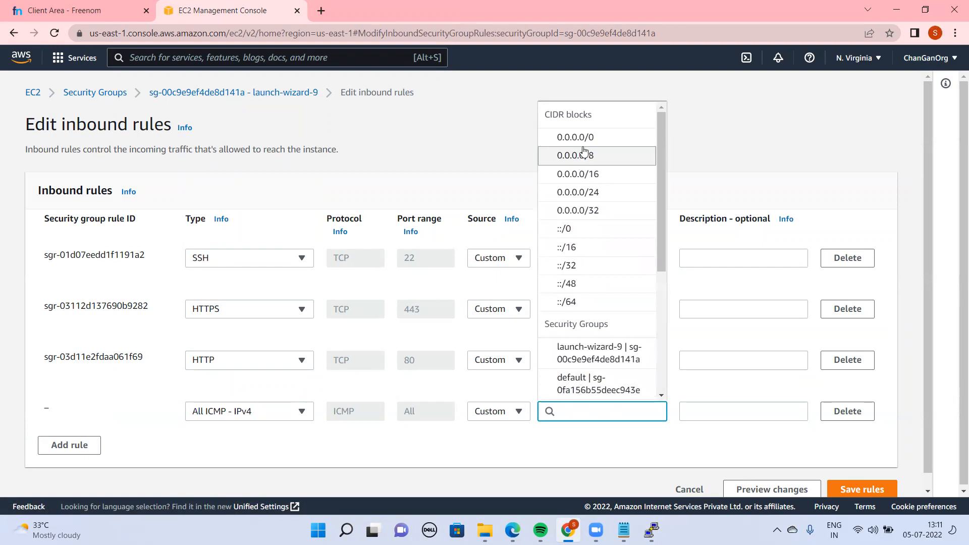
text(10.200)
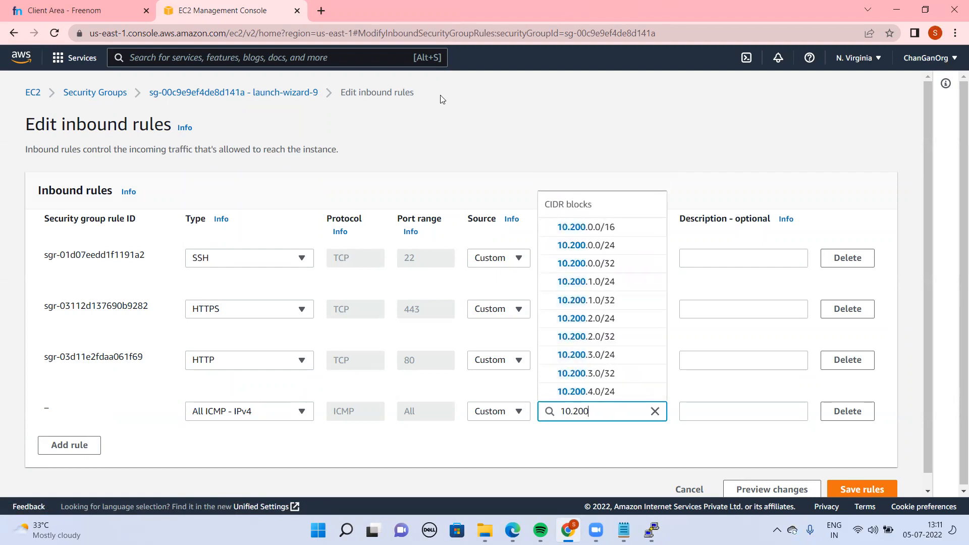
click(608, 229)
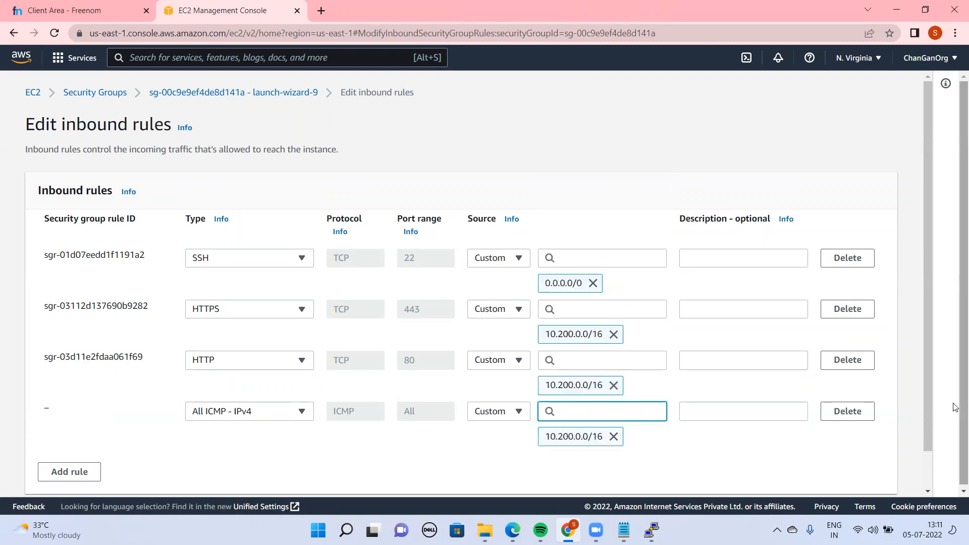
scroll(931, 411, down, 1)
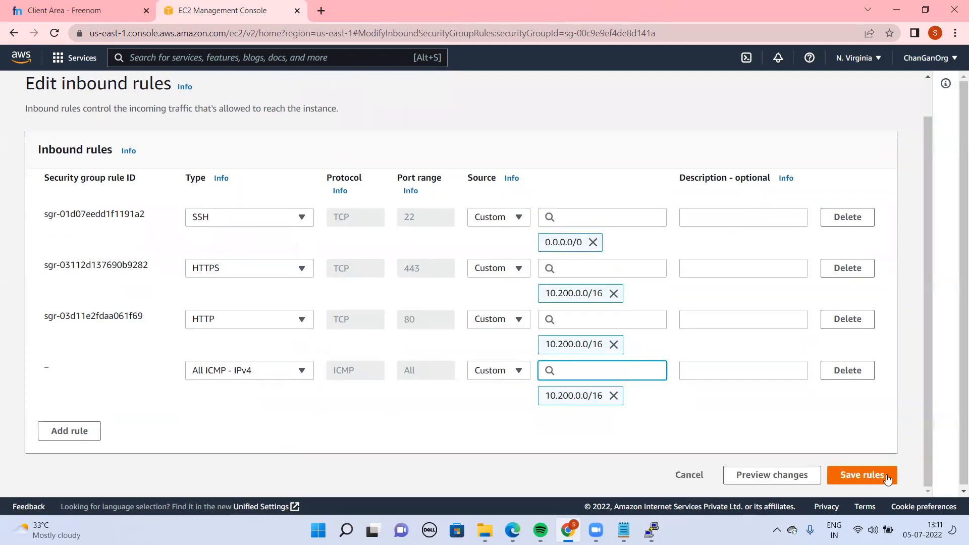
click(887, 477)
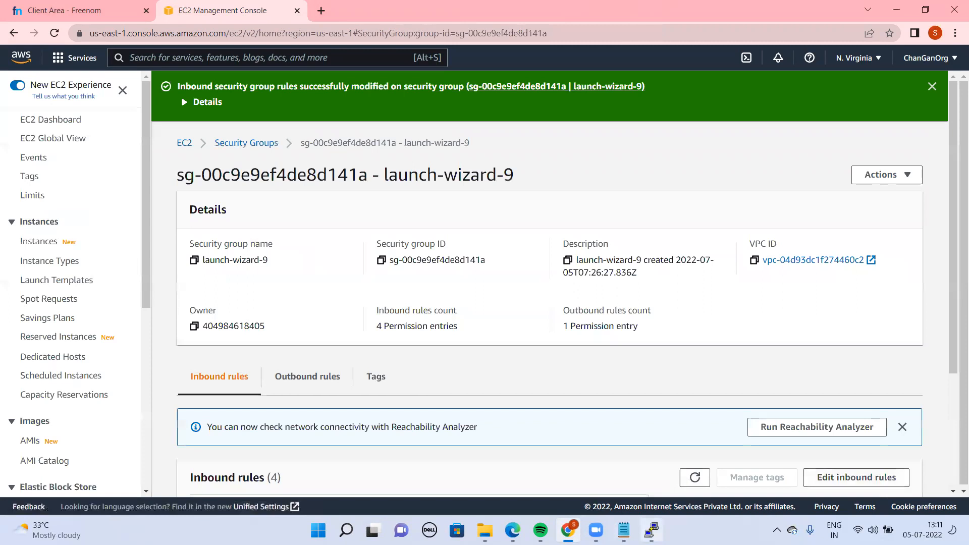
Return to the PuTTY session and check the running ping on the private instance for replies from google.com
key(alt+Tab)
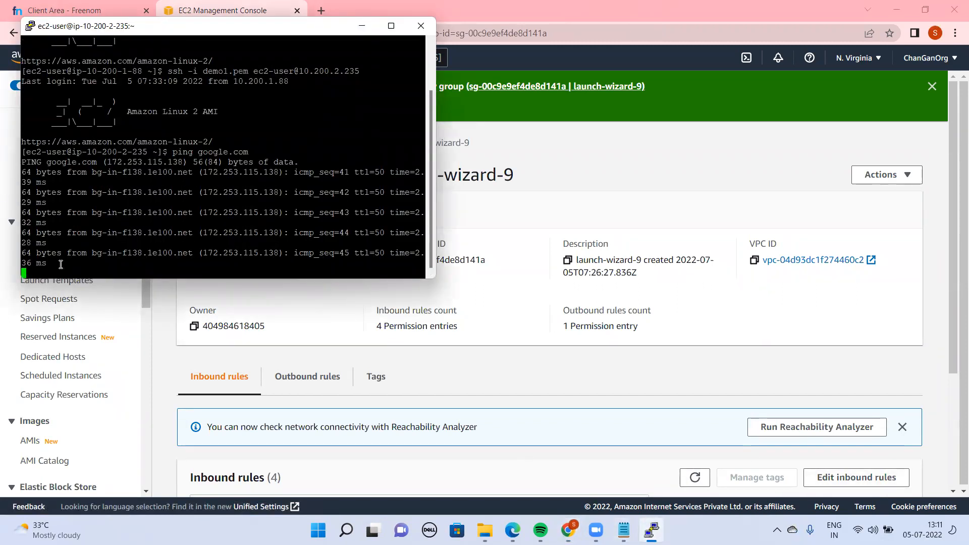
drag(48, 244, 23, 172)
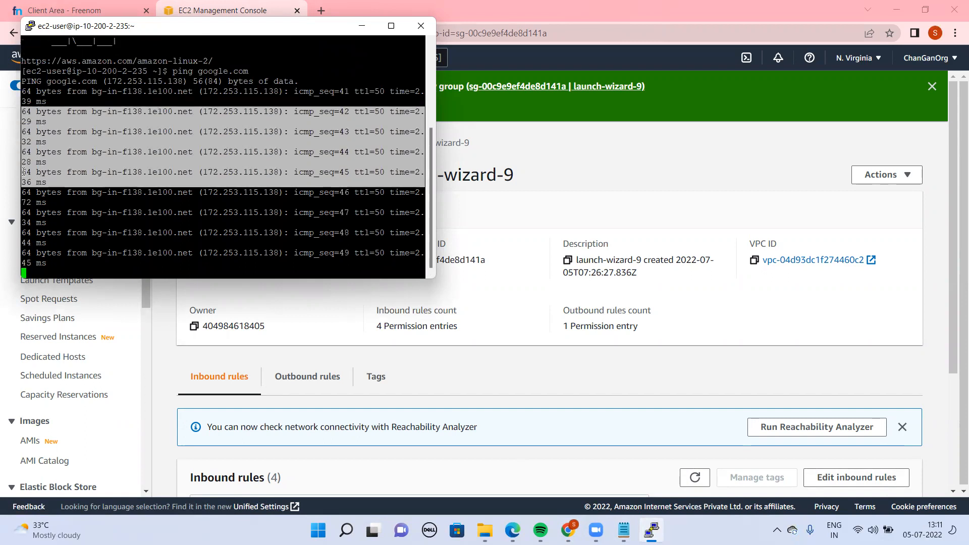
key(ctrl+c)
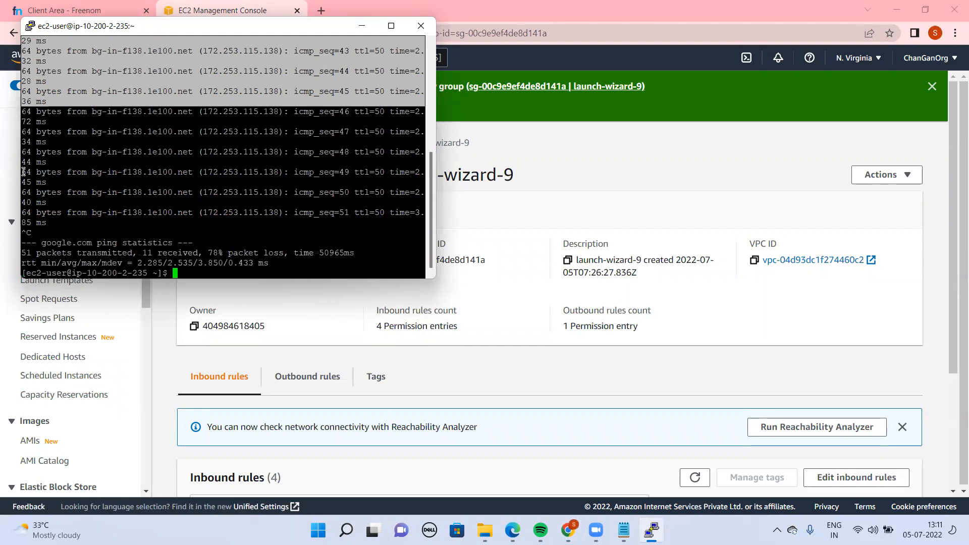
text(curl -i http)
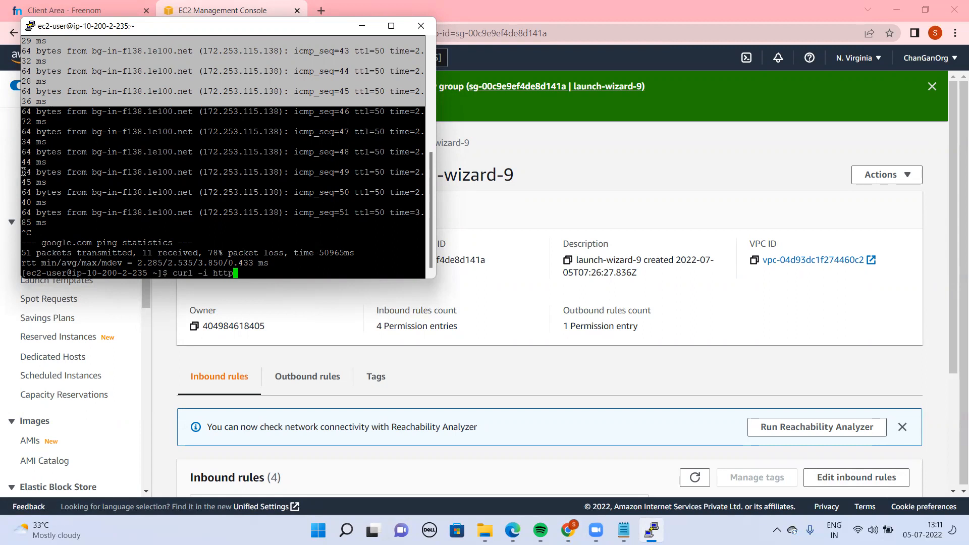
text(s:/ww)
key(BackSpace)
key(BackSpace)
text(/www.google.com)
key(Return)
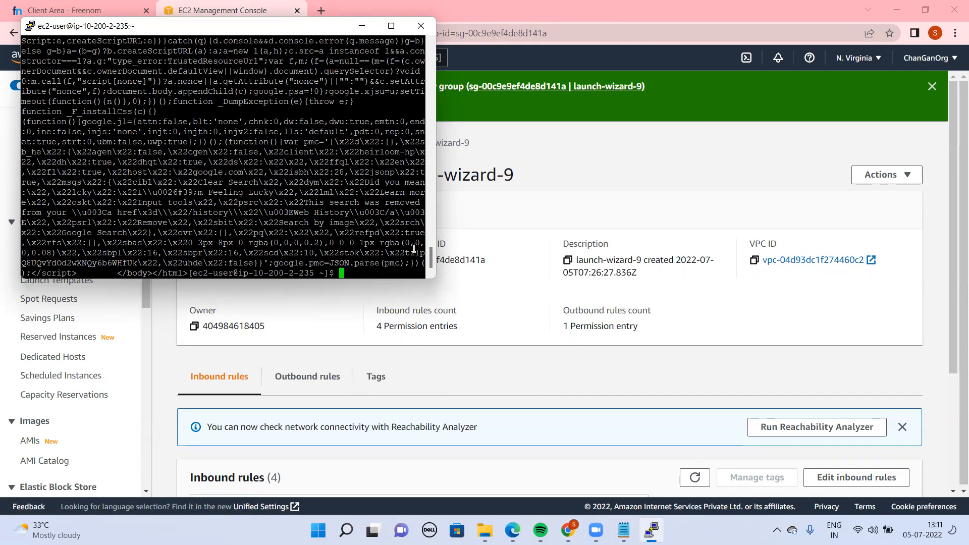
Examine the curl output from its response headers down to the Google page text at the end
scroll(428, 264, up, 5)
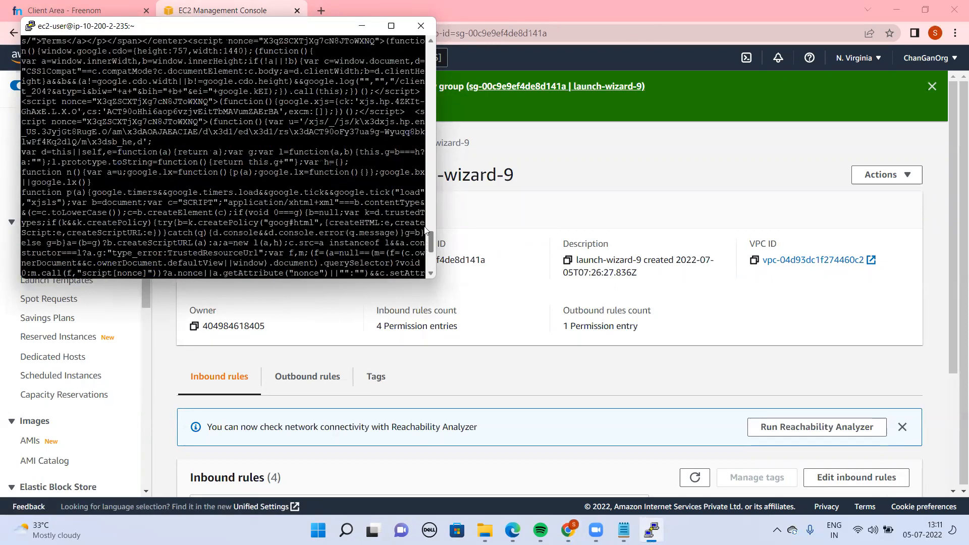
scroll(427, 230, up, 10)
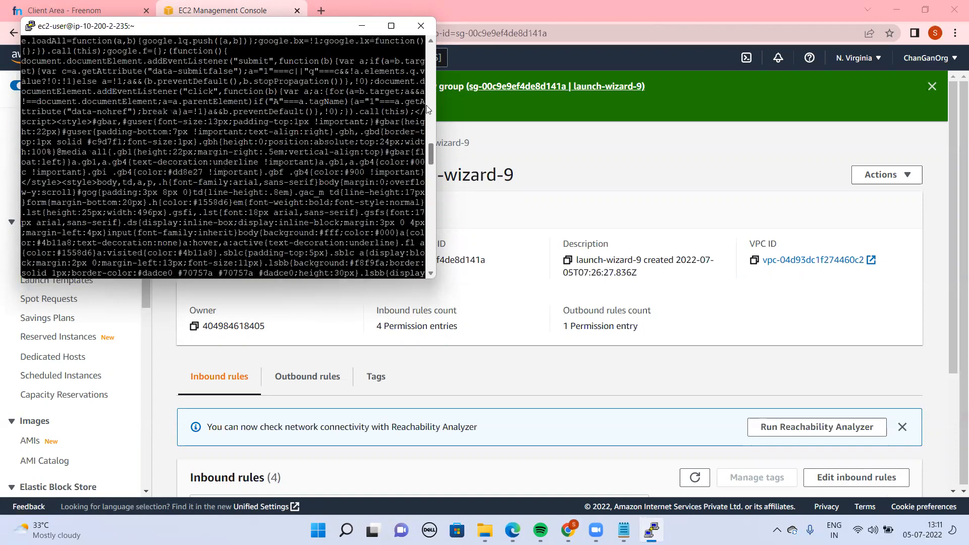
scroll(426, 109, up, 10)
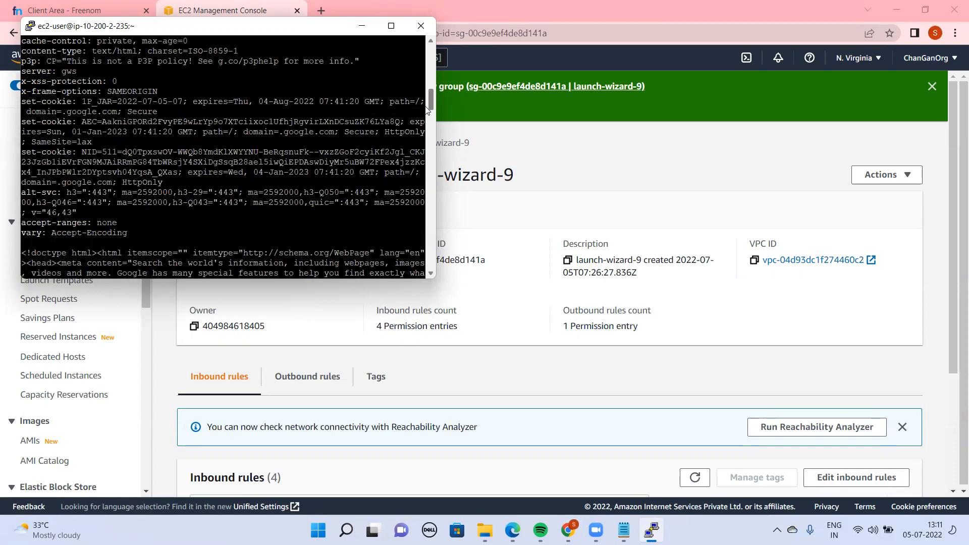
scroll(427, 107, up, 3)
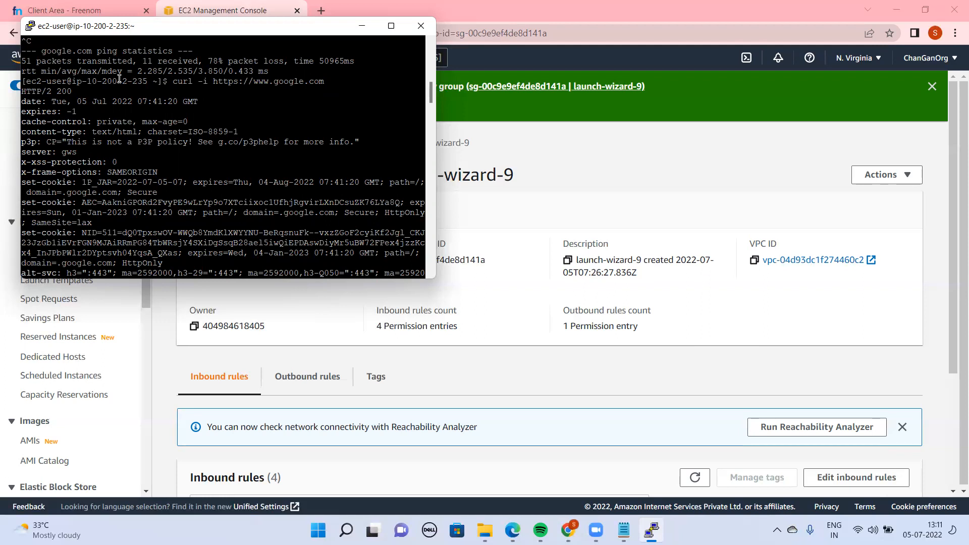
drag(104, 31, 182, 142)
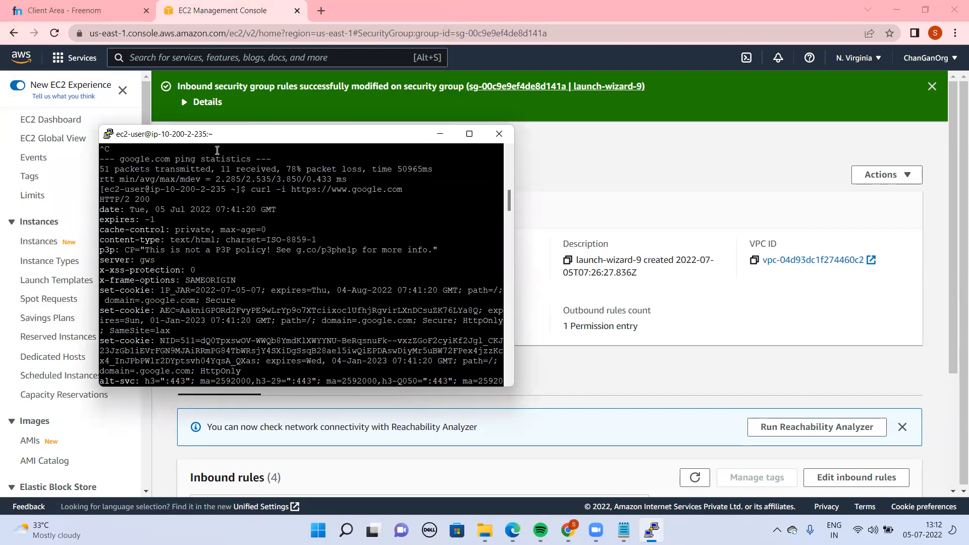
drag(510, 207, 517, 392)
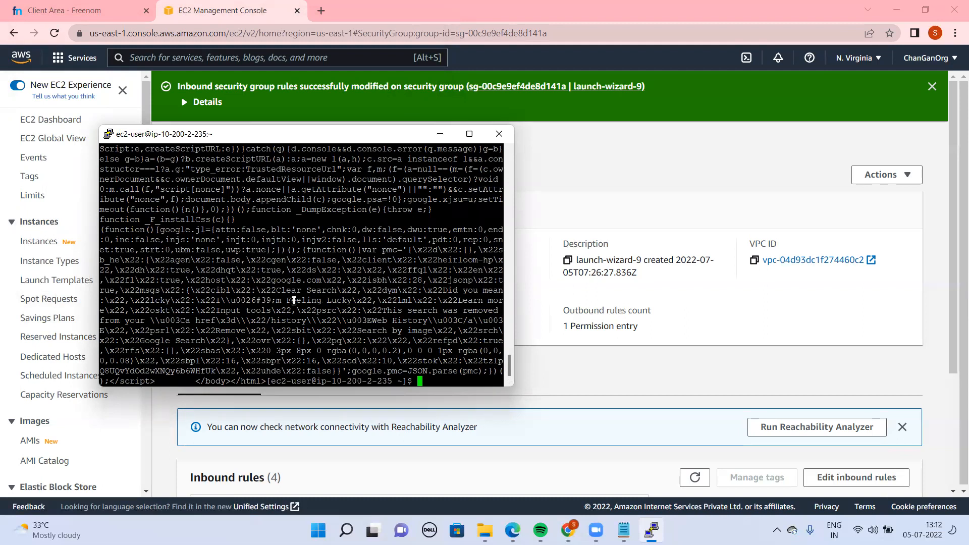
drag(282, 301, 349, 304)
drag(348, 303, 352, 303)
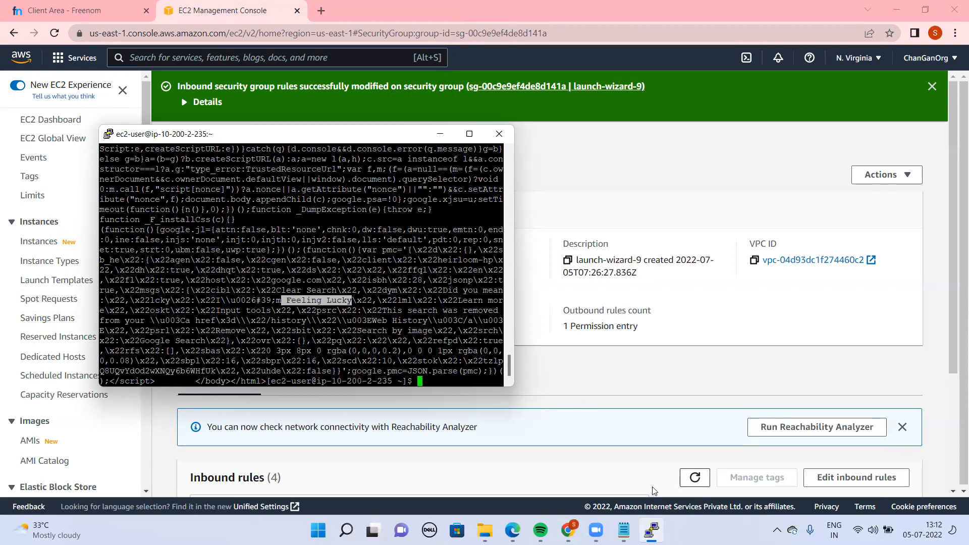
Switch to the Notepad notes and review the VPC, subnet, route table and key-loading steps
click(624, 530)
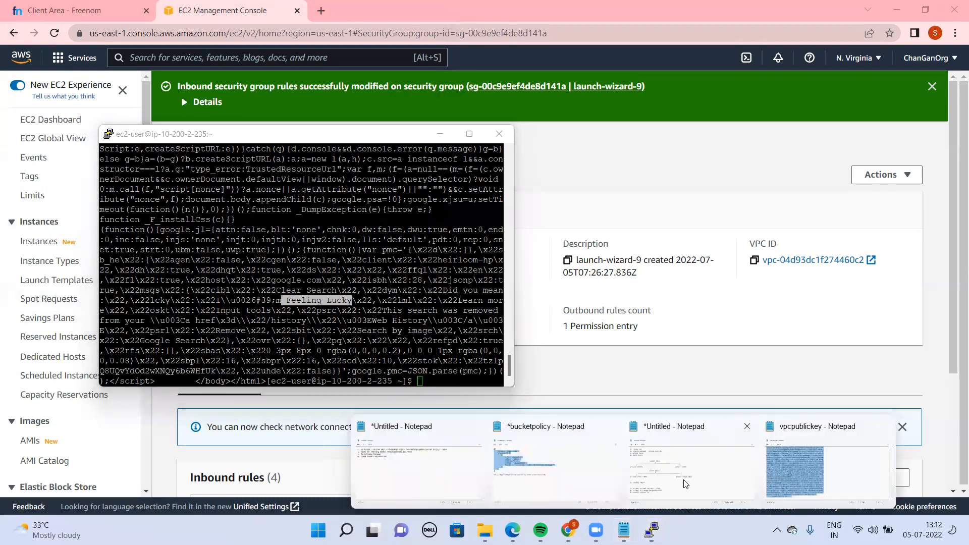
click(685, 483)
click(172, 206)
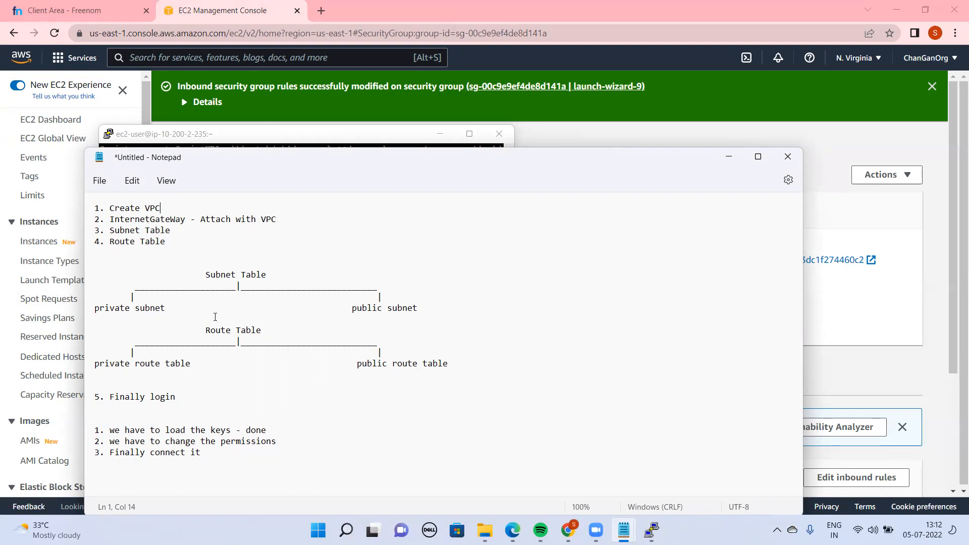
double_click(397, 304)
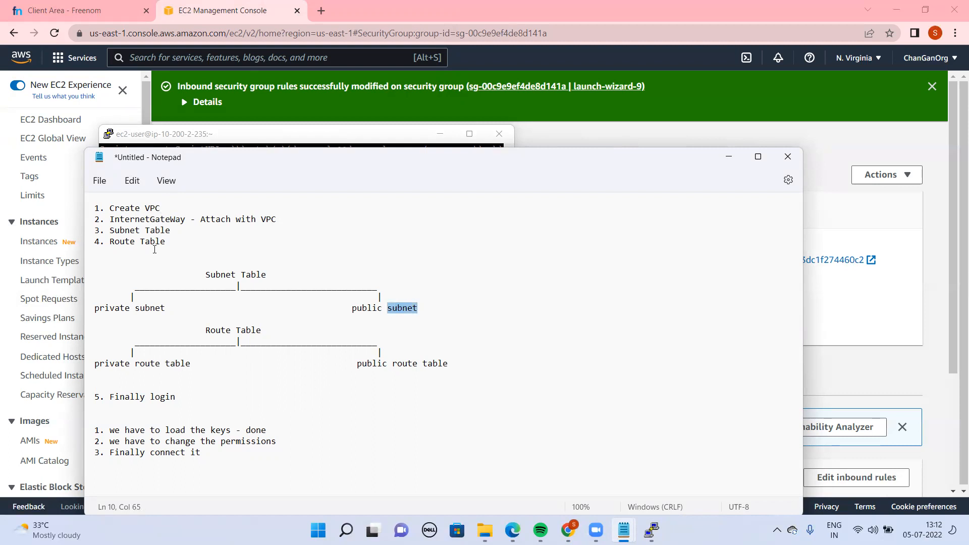
double_click(135, 243)
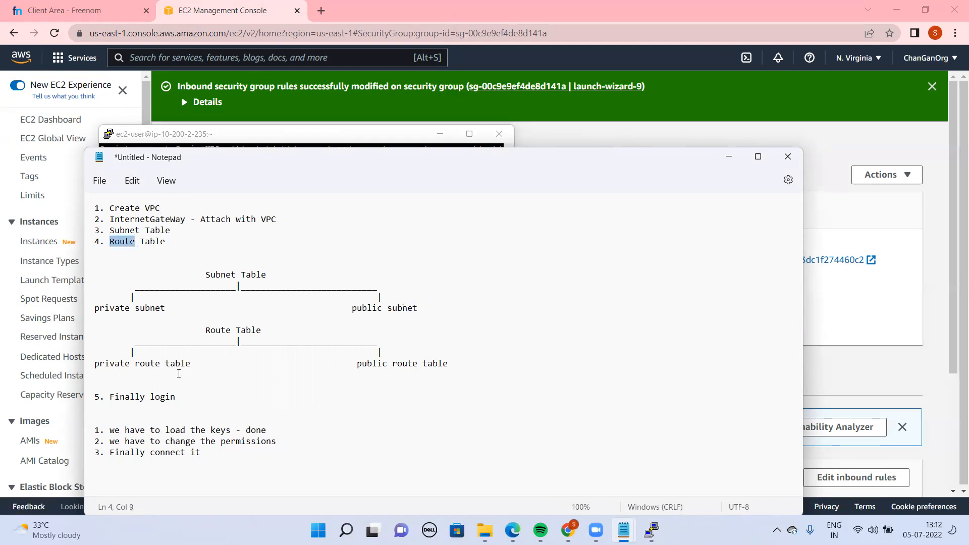
double_click(149, 364)
double_click(431, 363)
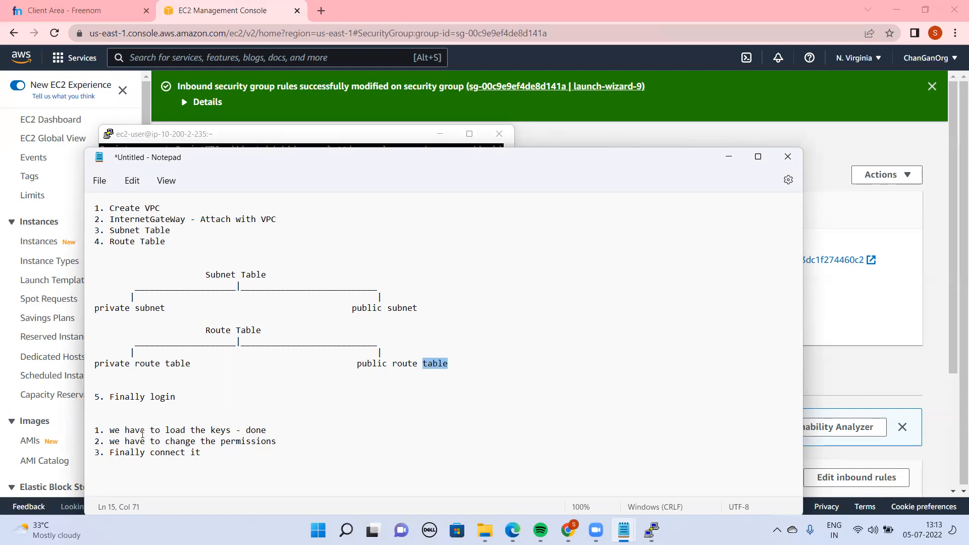
drag(226, 455, 93, 420)
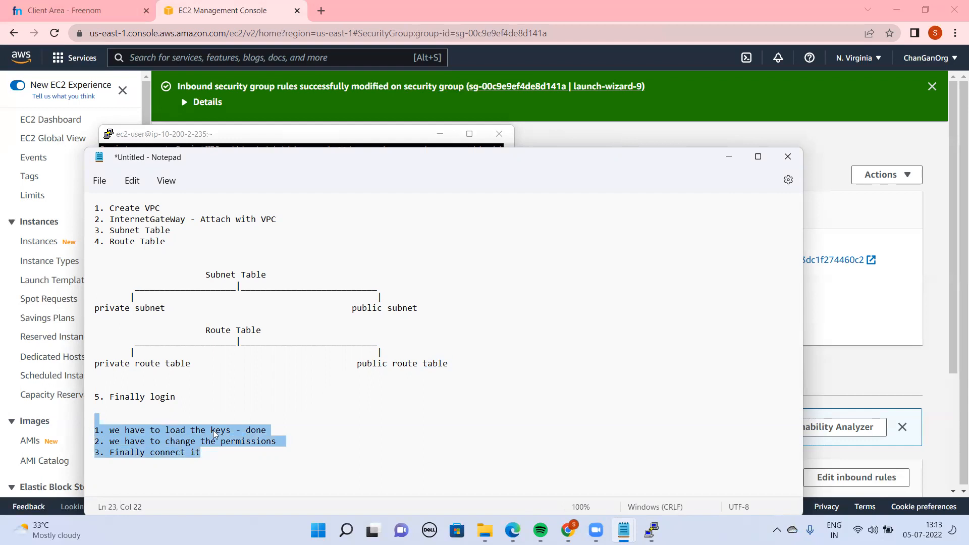
double_click(228, 432)
click(307, 440)
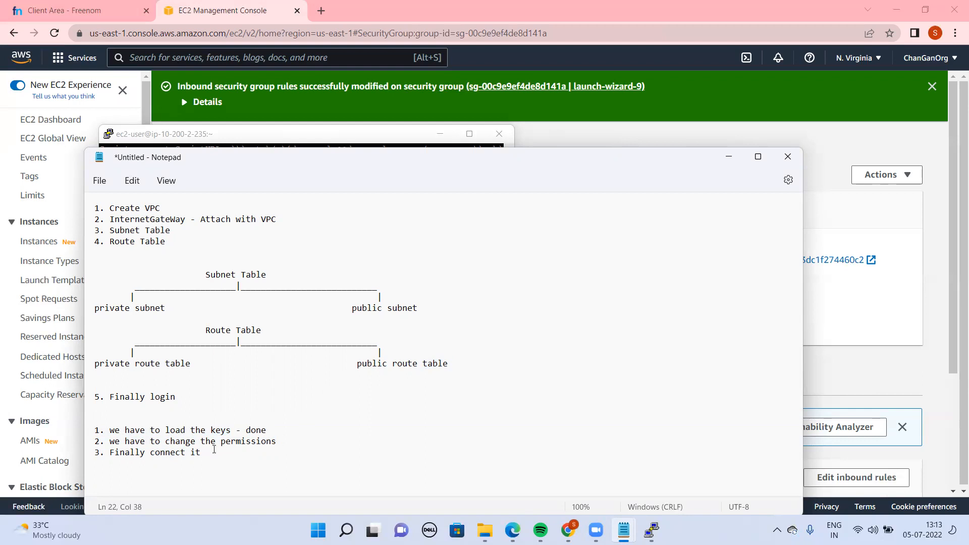
Return to the PuTTY session to review the ssh command that connects to the private instance, and bring the Notepad notes back up
click(651, 530)
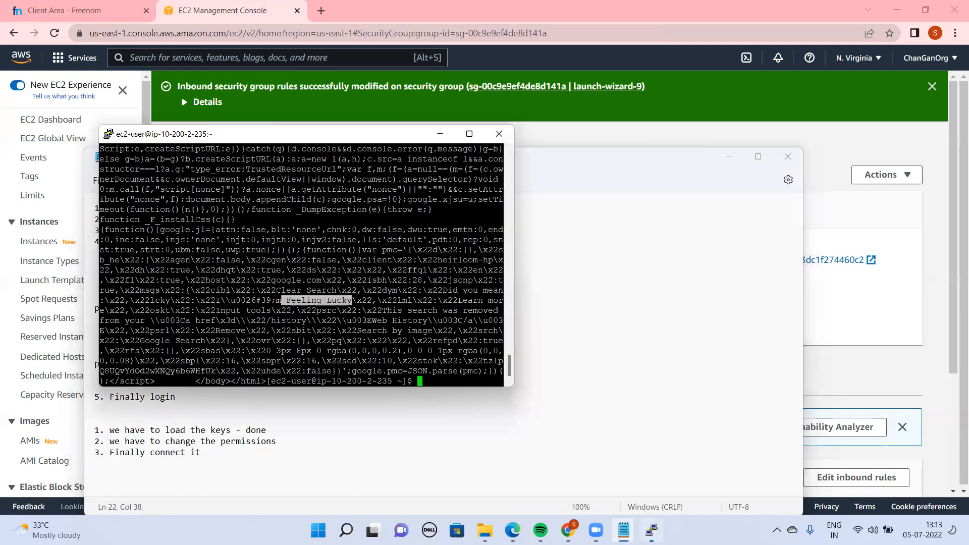
drag(507, 367, 476, 155)
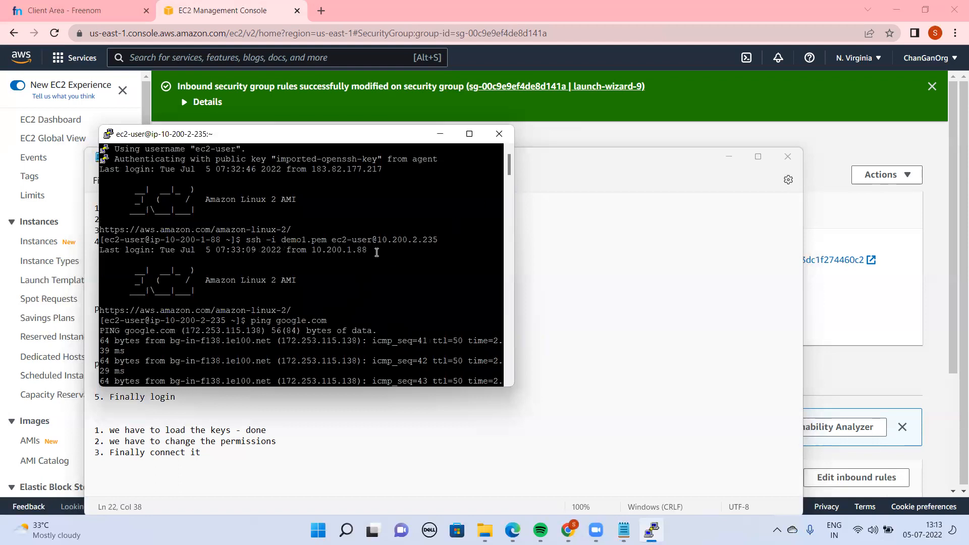
drag(442, 235, 247, 237)
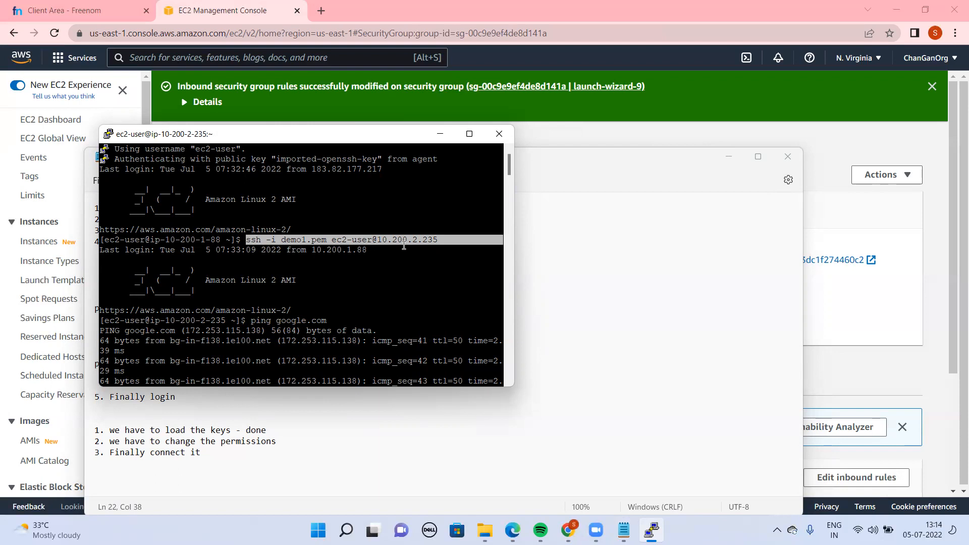
click(445, 238)
drag(446, 238, 259, 243)
click(250, 452)
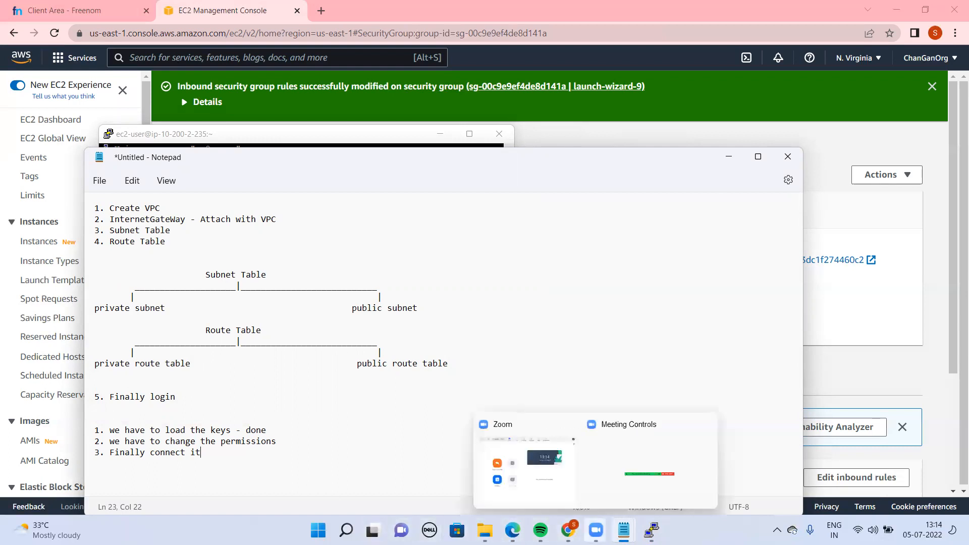
mouse_move(568, 530)
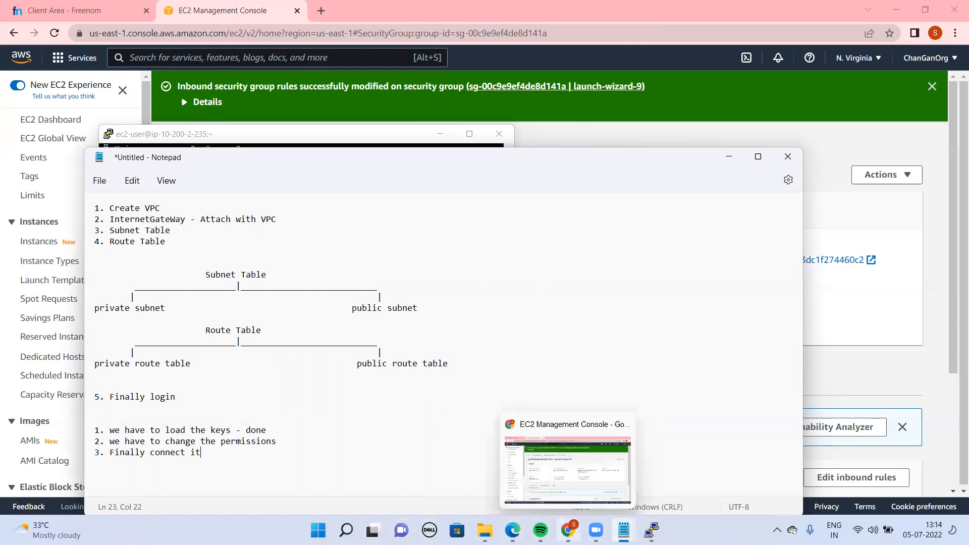